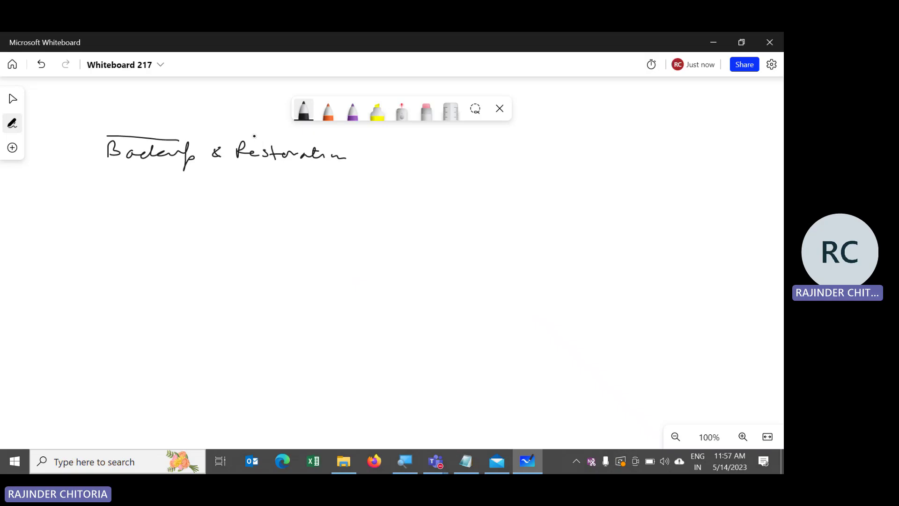
- Overline "Restoration" in the handwritten title and write "Backup" below it with a branch arrow from the title
{"action": "left_click_drag", "start_coordinate": [254, 136], "coordinate": [308, 139]}
{"action": "mouse_move", "coordinate": [134, 166]}
{"action": "left_mouse_down"}
{"action": "mouse_move", "coordinate": [152, 187]}
{"action": "mouse_move", "coordinate": [256, 193]}
{"action": "left_mouse_up"}
{"action": "mouse_move", "coordinate": [258, 179]}
{"action": "left_mouse_down"}
{"action": "mouse_move", "coordinate": [258, 209]}
{"action": "mouse_move", "coordinate": [260, 199]}
{"action": "left_mouse_up"}
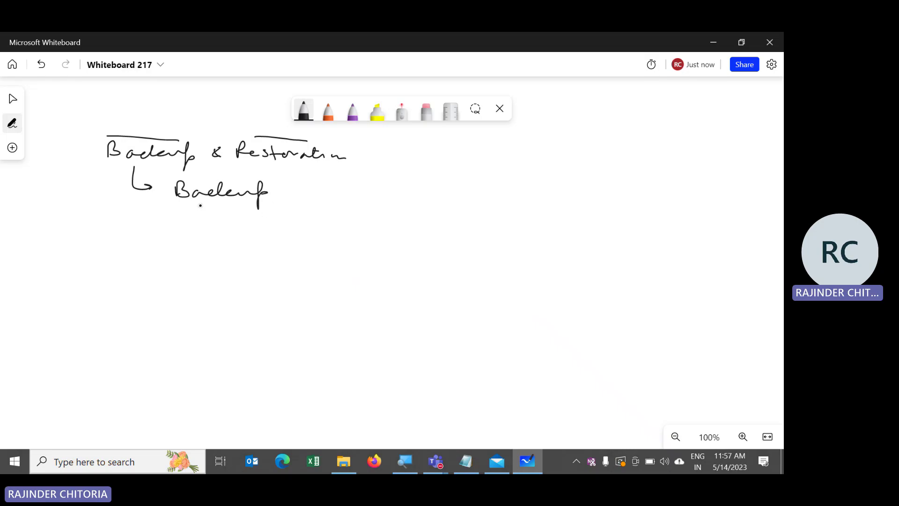
- Draw two branch arrows under the second "Backup" and write "Differential" beside the upper one
{"action": "mouse_move", "coordinate": [196, 202]}
{"action": "left_mouse_down"}
{"action": "mouse_move", "coordinate": [214, 224]}
{"action": "mouse_move", "coordinate": [206, 263]}
{"action": "left_mouse_up"}
{"action": "mouse_move", "coordinate": [234, 214]}
{"action": "left_mouse_down"}
{"action": "mouse_move", "coordinate": [235, 230]}
{"action": "mouse_move", "coordinate": [263, 236]}
{"action": "left_mouse_up"}
{"action": "left_click", "coordinate": [251, 218]}
{"action": "mouse_move", "coordinate": [254, 223]}
{"action": "left_mouse_down"}
{"action": "mouse_move", "coordinate": [324, 228]}
{"action": "mouse_move", "coordinate": [315, 229]}
{"action": "left_mouse_up"}
{"action": "mouse_move", "coordinate": [330, 223]}
{"action": "left_mouse_down"}
{"action": "mouse_move", "coordinate": [346, 225]}
{"action": "mouse_move", "coordinate": [345, 213]}
{"action": "left_mouse_up"}
{"action": "left_click_drag", "start_coordinate": [309, 218], "coordinate": [323, 213]}
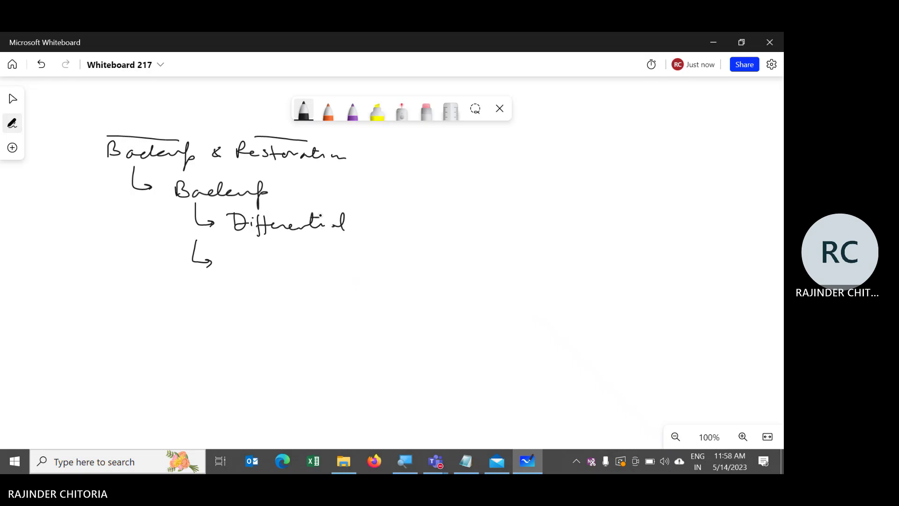
- Write "Full Backup" beside the lower branch arrow, under "Differential"
{"action": "left_click", "coordinate": [225, 259]}
{"action": "mouse_move", "coordinate": [232, 265]}
{"action": "left_mouse_down"}
{"action": "mouse_move", "coordinate": [243, 248]}
{"action": "mouse_move", "coordinate": [239, 256]}
{"action": "left_mouse_up"}
{"action": "mouse_move", "coordinate": [242, 256]}
{"action": "left_mouse_down"}
{"action": "mouse_move", "coordinate": [253, 264]}
{"action": "mouse_move", "coordinate": [273, 249]}
{"action": "mouse_move", "coordinate": [300, 265]}
{"action": "mouse_move", "coordinate": [370, 249]}
{"action": "left_mouse_up"}
{"action": "left_click", "coordinate": [279, 260]}
{"action": "left_click_drag", "start_coordinate": [367, 248], "coordinate": [368, 275]}
{"action": "left_click", "coordinate": [374, 261]}
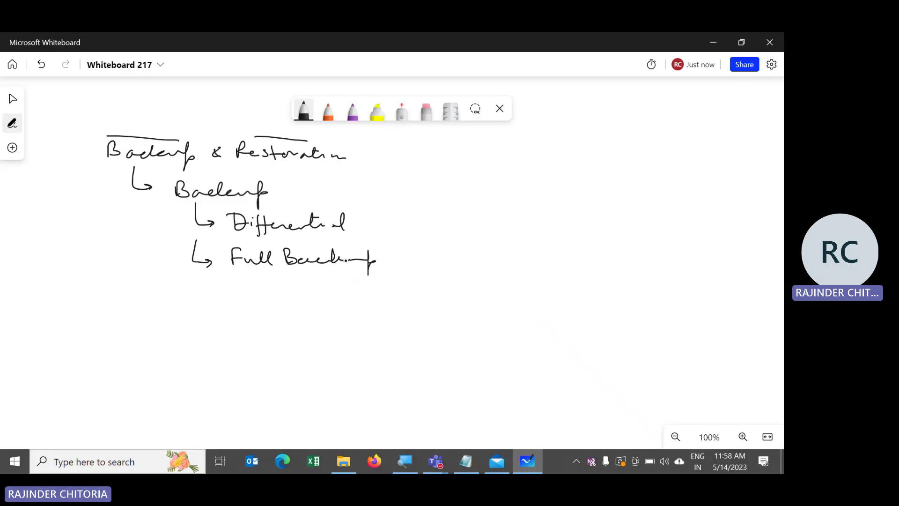
{"action": "left_click_drag", "start_coordinate": [346, 260], "coordinate": [367, 264]}
- In orange ink, draw database cylinders labelled "1-Jan" and "May" at opposite ends of the blank space beside the notes
{"action": "left_click", "coordinate": [13, 98]}
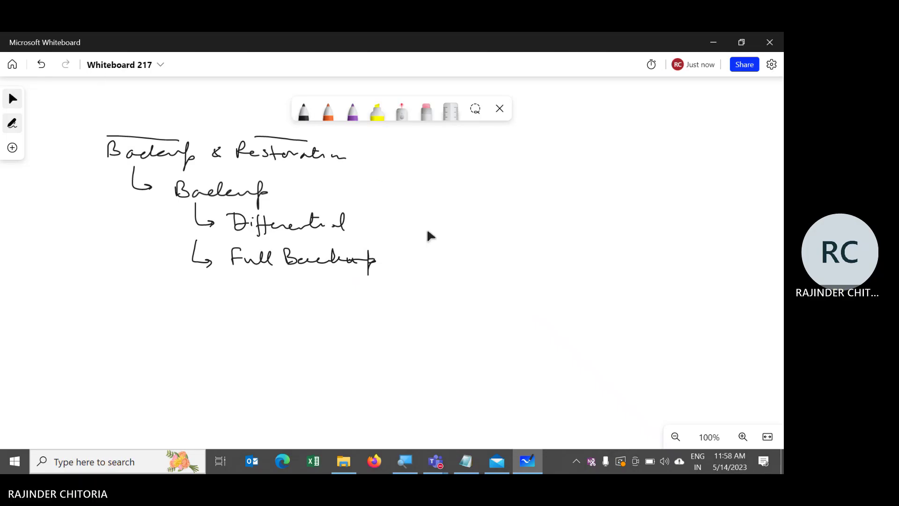
{"action": "scroll", "coordinate": [477, 239], "scroll_direction": "right", "scroll_amount": 6}
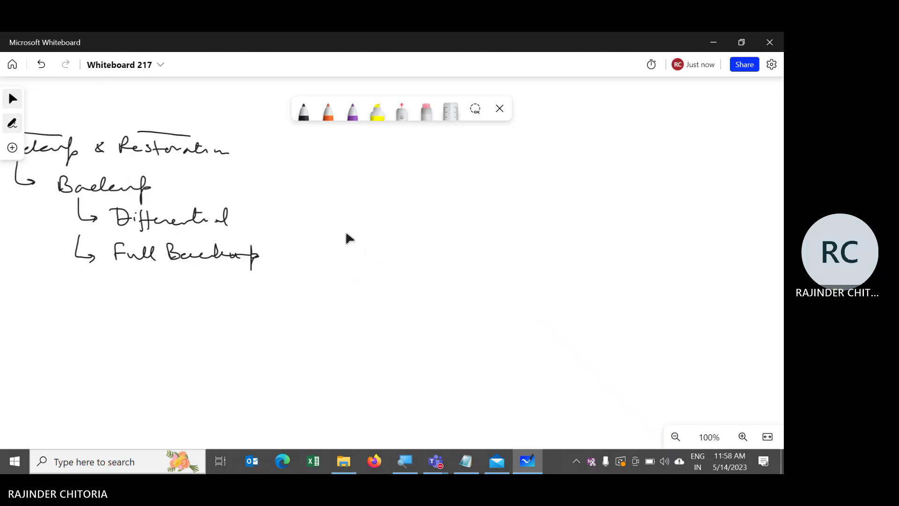
{"action": "left_click", "coordinate": [328, 113]}
{"action": "mouse_move", "coordinate": [285, 170]}
{"action": "left_mouse_down"}
{"action": "mouse_move", "coordinate": [298, 176]}
{"action": "mouse_move", "coordinate": [283, 149]}
{"action": "left_mouse_up"}
{"action": "left_click_drag", "start_coordinate": [288, 155], "coordinate": [327, 156]}
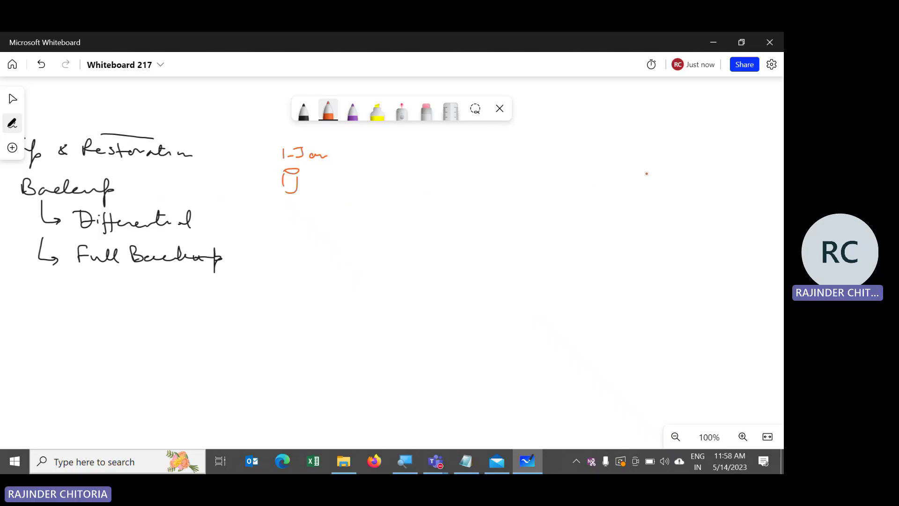
{"action": "mouse_move", "coordinate": [652, 173]}
{"action": "left_mouse_down"}
{"action": "mouse_move", "coordinate": [669, 176]}
{"action": "mouse_move", "coordinate": [669, 196]}
{"action": "mouse_move", "coordinate": [659, 151]}
{"action": "mouse_move", "coordinate": [682, 171]}
{"action": "left_mouse_up"}
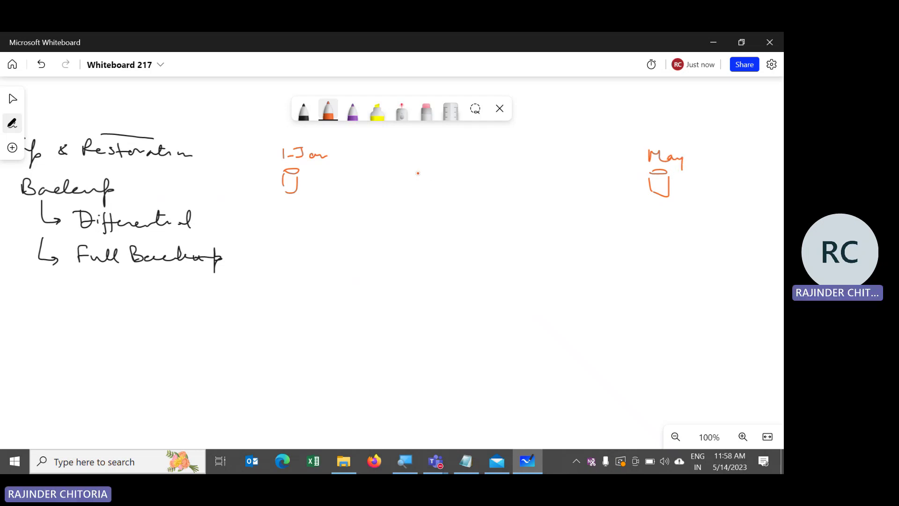
- Draw two more orange database cylinders between January and May, labelled "MAR" and "APR"
{"action": "mouse_move", "coordinate": [426, 168]}
{"action": "left_mouse_down"}
{"action": "mouse_move", "coordinate": [412, 169]}
{"action": "mouse_move", "coordinate": [412, 188]}
{"action": "left_mouse_up"}
{"action": "mouse_move", "coordinate": [431, 172]}
{"action": "left_mouse_down"}
{"action": "mouse_move", "coordinate": [428, 193]}
{"action": "mouse_move", "coordinate": [414, 189]}
{"action": "mouse_move", "coordinate": [412, 151]}
{"action": "mouse_move", "coordinate": [431, 154]}
{"action": "left_mouse_up"}
{"action": "left_click", "coordinate": [411, 149]}
{"action": "left_click_drag", "start_coordinate": [434, 157], "coordinate": [442, 157]}
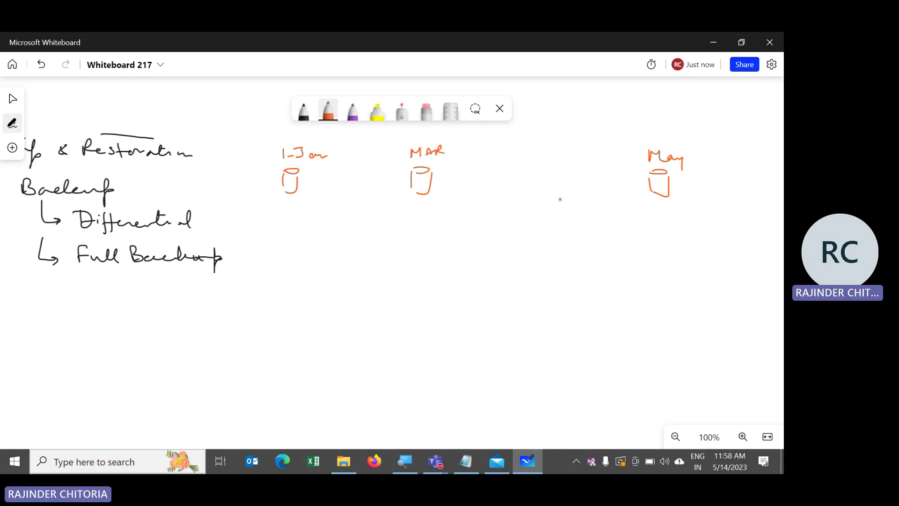
{"action": "left_click_drag", "start_coordinate": [521, 169], "coordinate": [518, 189]}
{"action": "left_click_drag", "start_coordinate": [534, 172], "coordinate": [522, 190]}
{"action": "mouse_move", "coordinate": [521, 157]}
{"action": "left_mouse_down"}
{"action": "mouse_move", "coordinate": [534, 149]}
{"action": "mouse_move", "coordinate": [551, 156]}
{"action": "left_mouse_up"}
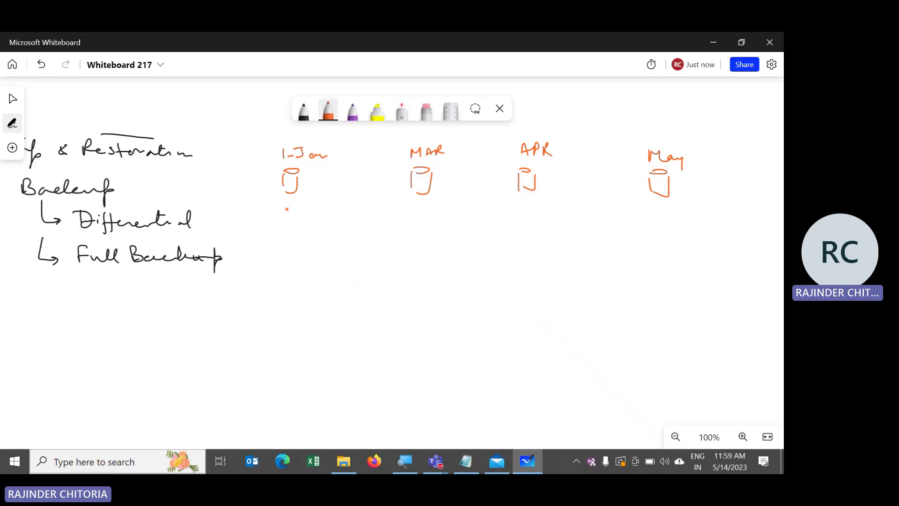
- Write the sizes 10KB, 2 MB, 5 MB and 10 MB under the January, March, April and May cylinders
{"action": "left_click_drag", "start_coordinate": [282, 208], "coordinate": [282, 217]}
{"action": "key", "text": "ctrl+z"}
{"action": "left_click_drag", "start_coordinate": [290, 211], "coordinate": [317, 218]}
{"action": "mouse_move", "coordinate": [406, 204]}
{"action": "left_mouse_down"}
{"action": "mouse_move", "coordinate": [416, 214]}
{"action": "mouse_move", "coordinate": [441, 214]}
{"action": "left_mouse_up"}
{"action": "left_click_drag", "start_coordinate": [441, 206], "coordinate": [443, 215]}
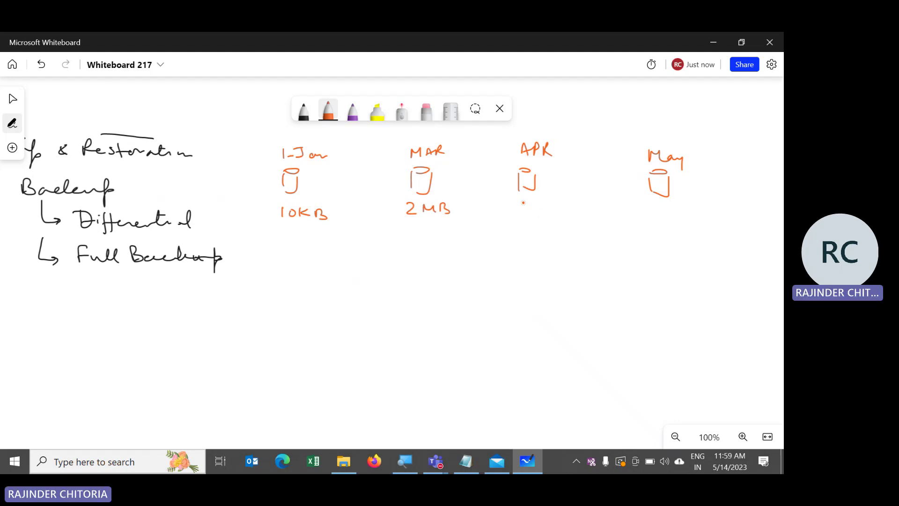
{"action": "mouse_move", "coordinate": [530, 199]}
{"action": "left_mouse_down"}
{"action": "mouse_move", "coordinate": [521, 206]}
{"action": "mouse_move", "coordinate": [559, 201]}
{"action": "mouse_move", "coordinate": [557, 213]}
{"action": "left_mouse_up"}
{"action": "mouse_move", "coordinate": [655, 203]}
{"action": "left_mouse_down"}
{"action": "mouse_move", "coordinate": [656, 211]}
{"action": "mouse_move", "coordinate": [663, 204]}
{"action": "mouse_move", "coordinate": [700, 218]}
{"action": "left_mouse_up"}
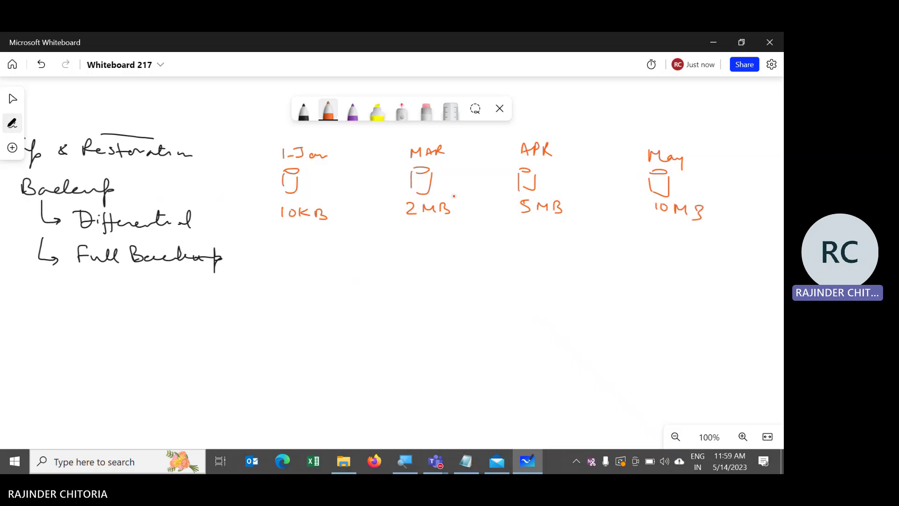
- Draw orange and purple arrows from "Differential", then linked purple backup boxes under January and March, labelling March's 1.9 MB
{"action": "left_click_drag", "start_coordinate": [192, 218], "coordinate": [241, 251]}
{"action": "left_click", "coordinate": [352, 111]}
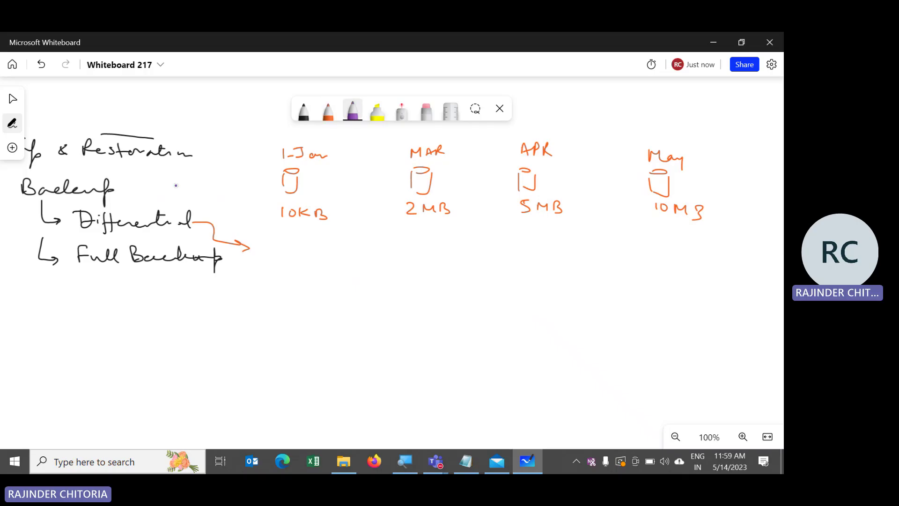
{"action": "mouse_move", "coordinate": [193, 222]}
{"action": "left_mouse_down"}
{"action": "mouse_move", "coordinate": [284, 257]}
{"action": "mouse_move", "coordinate": [295, 221]}
{"action": "mouse_move", "coordinate": [414, 261]}
{"action": "mouse_move", "coordinate": [424, 238]}
{"action": "mouse_move", "coordinate": [438, 239]}
{"action": "mouse_move", "coordinate": [416, 265]}
{"action": "left_mouse_up"}
{"action": "mouse_move", "coordinate": [415, 223]}
{"action": "left_mouse_down"}
{"action": "mouse_move", "coordinate": [414, 235]}
{"action": "mouse_move", "coordinate": [450, 225]}
{"action": "mouse_move", "coordinate": [453, 236]}
{"action": "left_mouse_up"}
{"action": "left_click_drag", "start_coordinate": [454, 225], "coordinate": [455, 235]}
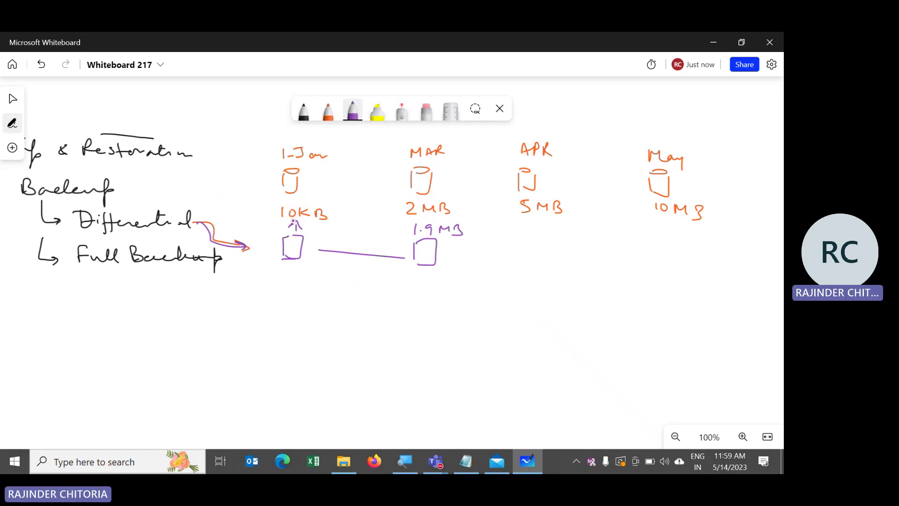
- Add purple arcs between the database sizes and extend the differential row with linked boxes labelled 3 MB for April and 5 MB for May
{"action": "mouse_move", "coordinate": [330, 205]}
{"action": "left_mouse_down"}
{"action": "mouse_move", "coordinate": [369, 198]}
{"action": "mouse_move", "coordinate": [388, 210]}
{"action": "left_mouse_up"}
{"action": "left_click_drag", "start_coordinate": [458, 210], "coordinate": [516, 214]}
{"action": "mouse_move", "coordinate": [448, 252]}
{"action": "left_mouse_down"}
{"action": "mouse_move", "coordinate": [526, 253]}
{"action": "mouse_move", "coordinate": [542, 239]}
{"action": "mouse_move", "coordinate": [536, 258]}
{"action": "left_mouse_up"}
{"action": "mouse_move", "coordinate": [544, 234]}
{"action": "left_mouse_down"}
{"action": "mouse_move", "coordinate": [560, 234]}
{"action": "mouse_move", "coordinate": [539, 258]}
{"action": "left_mouse_up"}
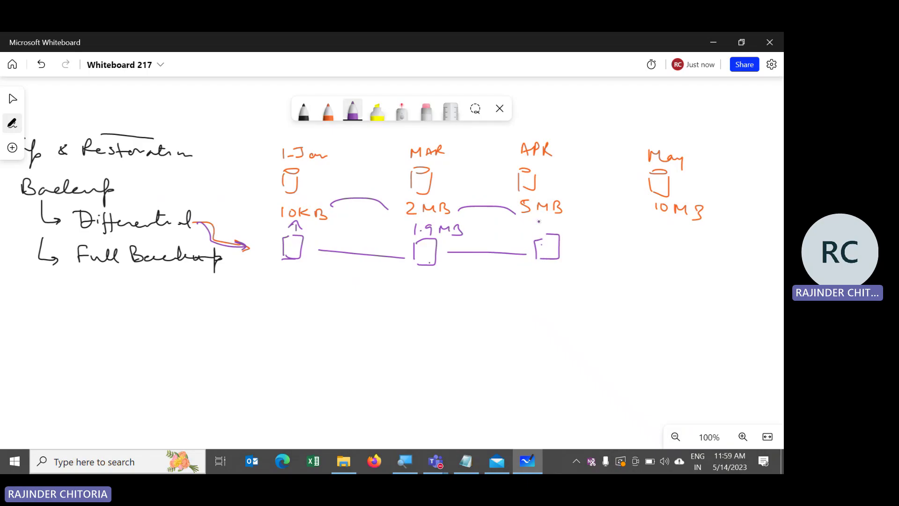
{"action": "mouse_move", "coordinate": [532, 218]}
{"action": "left_mouse_down"}
{"action": "mouse_move", "coordinate": [535, 229]}
{"action": "mouse_move", "coordinate": [551, 223]}
{"action": "mouse_move", "coordinate": [558, 233]}
{"action": "left_mouse_up"}
{"action": "mouse_move", "coordinate": [574, 246]}
{"action": "left_mouse_down"}
{"action": "mouse_move", "coordinate": [660, 251]}
{"action": "mouse_move", "coordinate": [682, 261]}
{"action": "mouse_move", "coordinate": [709, 255]}
{"action": "mouse_move", "coordinate": [693, 257]}
{"action": "left_mouse_up"}
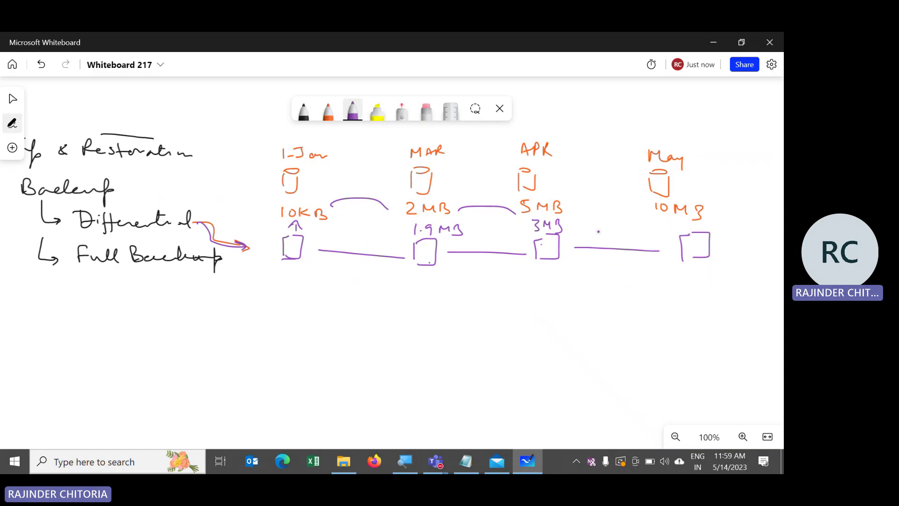
{"action": "left_click_drag", "start_coordinate": [691, 223], "coordinate": [724, 231]}
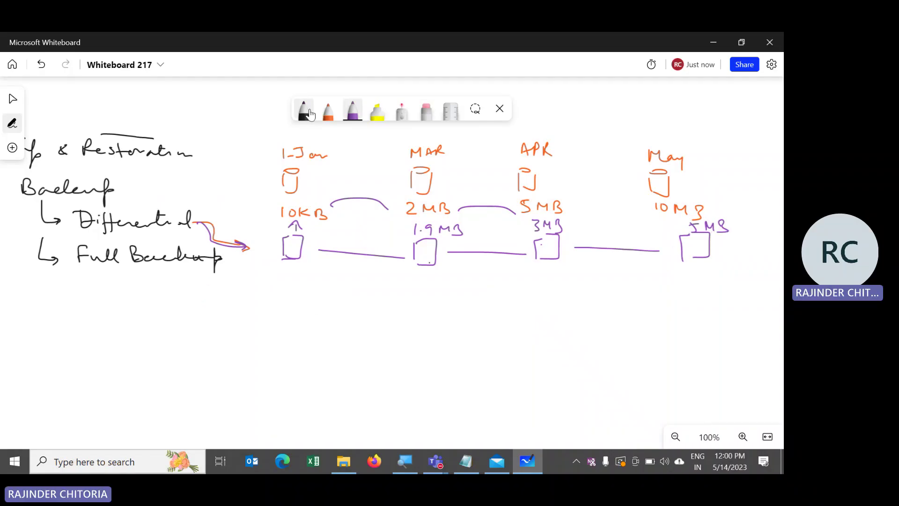
- In black ink, draw an arrow from "Full Backup" and backup boxes labelled 10k for January and 2MB for March
{"action": "left_click", "coordinate": [304, 111]}
{"action": "mouse_move", "coordinate": [190, 259]}
{"action": "left_mouse_down"}
{"action": "mouse_move", "coordinate": [190, 288]}
{"action": "mouse_move", "coordinate": [238, 292]}
{"action": "left_mouse_up"}
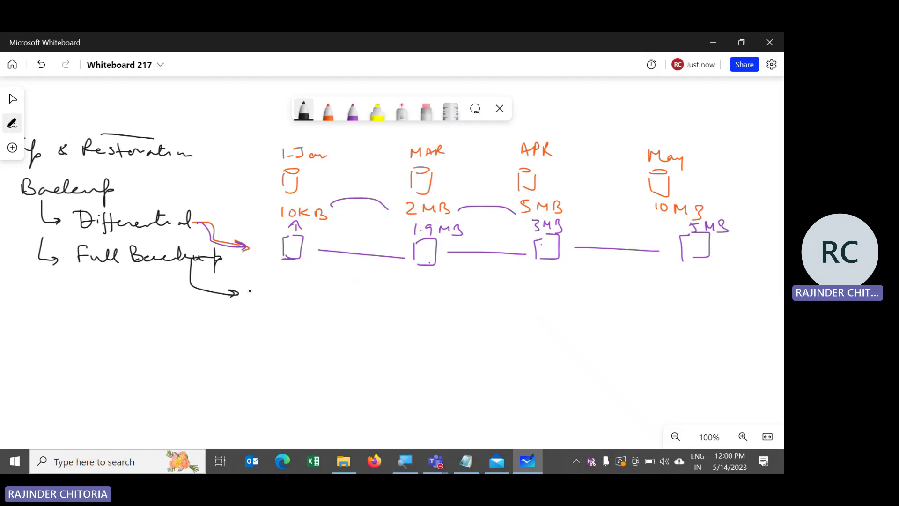
{"action": "mouse_move", "coordinate": [278, 286]}
{"action": "left_mouse_down"}
{"action": "mouse_move", "coordinate": [277, 308]}
{"action": "mouse_move", "coordinate": [294, 286]}
{"action": "mouse_move", "coordinate": [294, 307]}
{"action": "mouse_move", "coordinate": [294, 281]}
{"action": "mouse_move", "coordinate": [275, 287]}
{"action": "left_mouse_up"}
{"action": "left_click", "coordinate": [280, 279]}
{"action": "mouse_move", "coordinate": [420, 289]}
{"action": "left_mouse_down"}
{"action": "mouse_move", "coordinate": [409, 315]}
{"action": "mouse_move", "coordinate": [429, 312]}
{"action": "left_mouse_up"}
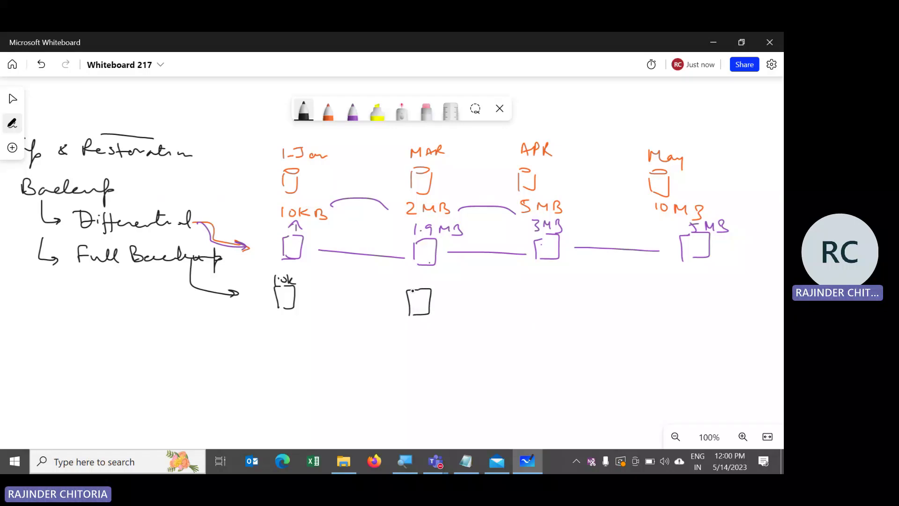
{"action": "left_click_drag", "start_coordinate": [410, 283], "coordinate": [438, 288]}
- Add black full-backup boxes labelled 5MB under April and 10 MB under May
{"action": "mouse_move", "coordinate": [528, 287]}
{"action": "left_mouse_down"}
{"action": "mouse_move", "coordinate": [530, 308]}
{"action": "mouse_move", "coordinate": [552, 307]}
{"action": "mouse_move", "coordinate": [551, 287]}
{"action": "mouse_move", "coordinate": [529, 288]}
{"action": "mouse_move", "coordinate": [556, 273]}
{"action": "left_mouse_up"}
{"action": "mouse_move", "coordinate": [670, 284]}
{"action": "left_mouse_down"}
{"action": "mouse_move", "coordinate": [670, 304]}
{"action": "mouse_move", "coordinate": [697, 304]}
{"action": "left_mouse_up"}
{"action": "left_click", "coordinate": [683, 270]}
{"action": "mouse_move", "coordinate": [677, 267]}
{"action": "left_mouse_down"}
{"action": "mouse_move", "coordinate": [677, 276]}
{"action": "mouse_move", "coordinate": [708, 278]}
{"action": "left_mouse_up"}
{"action": "left_click_drag", "start_coordinate": [708, 269], "coordinate": [714, 277]}
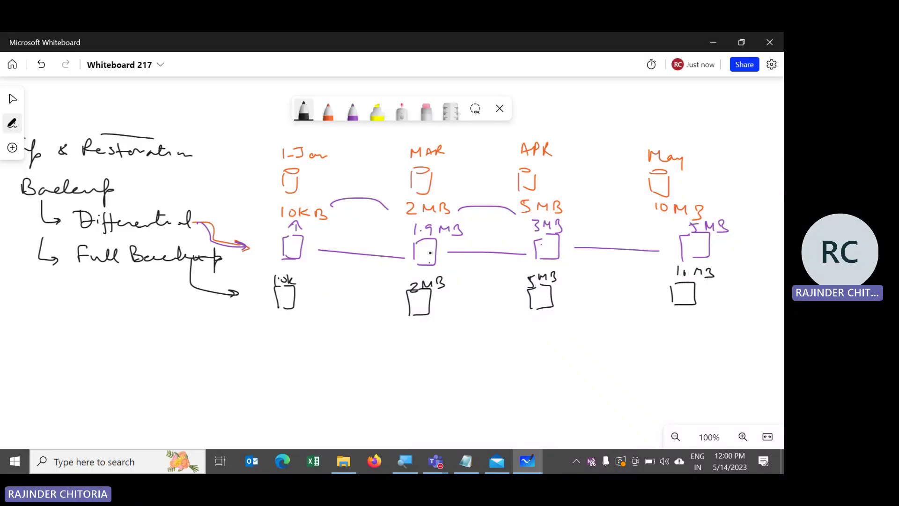
- Connect the four full-backup boxes with horizontal black lines
{"action": "left_click_drag", "start_coordinate": [301, 305], "coordinate": [394, 311]}
{"action": "left_click_drag", "start_coordinate": [454, 304], "coordinate": [521, 307]}
{"action": "left_click_drag", "start_coordinate": [586, 301], "coordinate": [665, 300]}
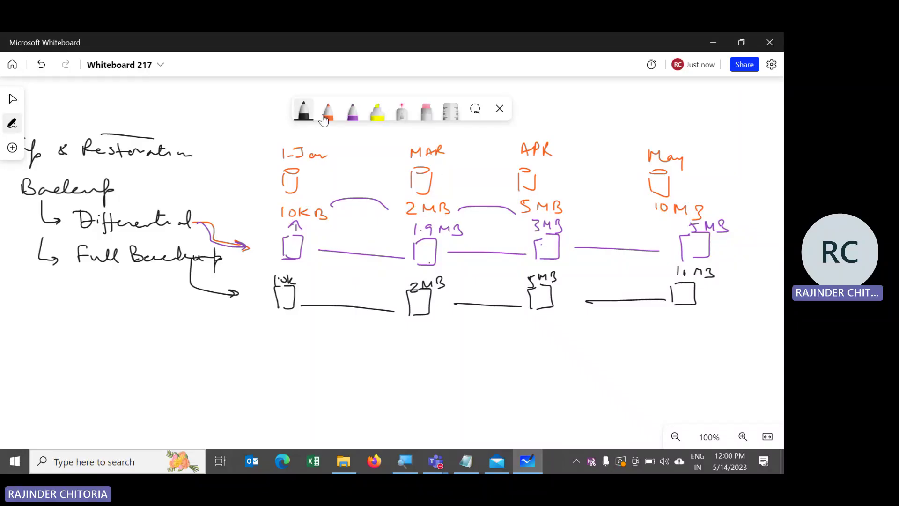
- In purple ink, annotate "Differential" with "Size" and a down arrow, and "Full Backup" with "Size" and an up arrow
{"action": "left_click", "coordinate": [347, 123]}
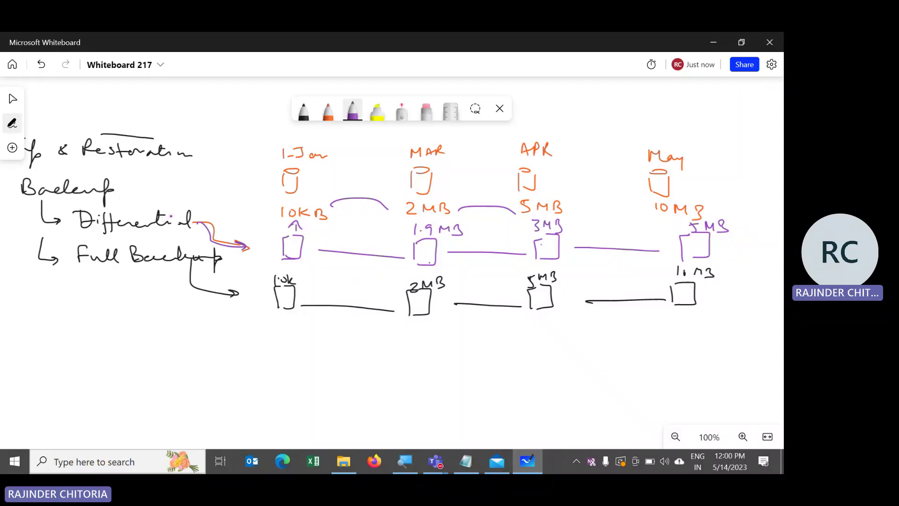
{"action": "mouse_move", "coordinate": [171, 216]}
{"action": "left_mouse_down"}
{"action": "mouse_move", "coordinate": [197, 194]}
{"action": "mouse_move", "coordinate": [224, 207]}
{"action": "mouse_move", "coordinate": [253, 193]}
{"action": "left_mouse_up"}
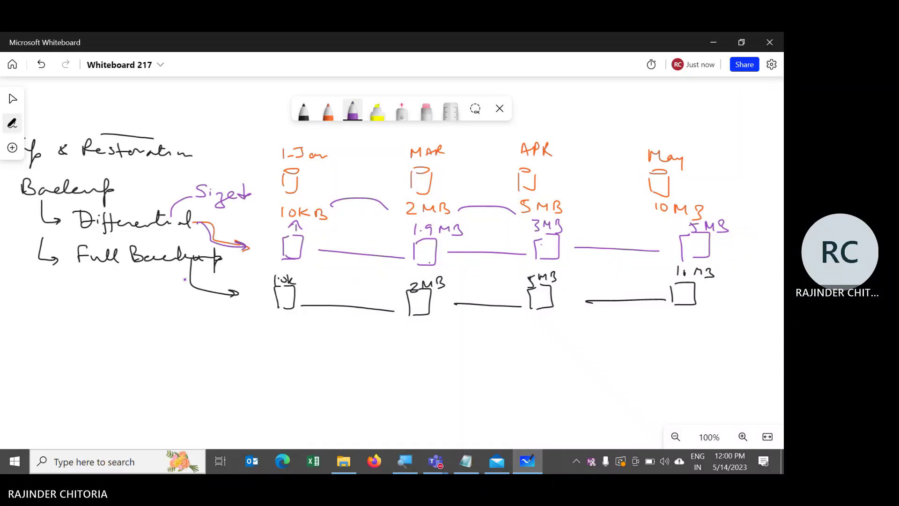
{"action": "mouse_move", "coordinate": [95, 272]}
{"action": "left_mouse_down"}
{"action": "mouse_move", "coordinate": [95, 286]}
{"action": "mouse_move", "coordinate": [160, 310]}
{"action": "mouse_move", "coordinate": [187, 298]}
{"action": "left_mouse_up"}
{"action": "left_click", "coordinate": [180, 293]}
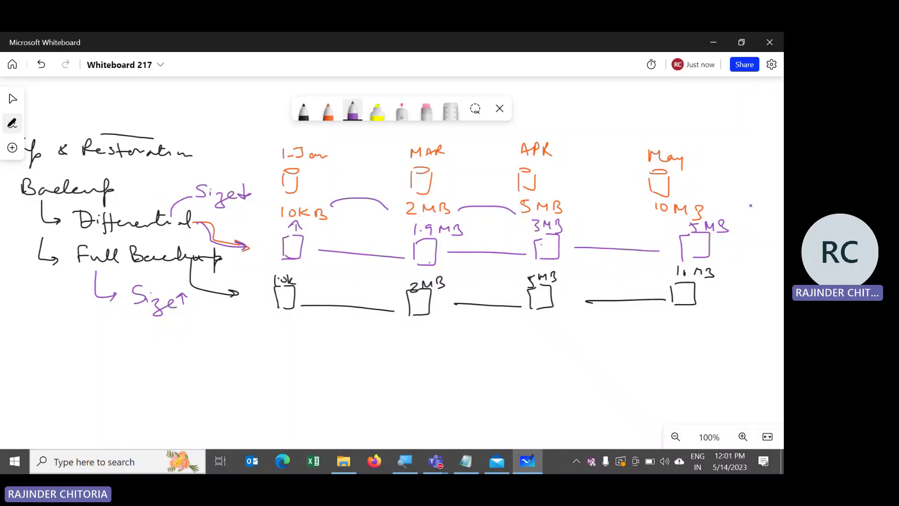
- Number the four purple differential backup boxes 1, 2, 3 and 4
{"action": "mouse_move", "coordinate": [287, 242]}
{"action": "left_mouse_down"}
{"action": "mouse_move", "coordinate": [290, 255]}
{"action": "mouse_move", "coordinate": [300, 253]}
{"action": "left_mouse_up"}
{"action": "left_click", "coordinate": [298, 253]}
{"action": "mouse_move", "coordinate": [423, 244]}
{"action": "left_mouse_down"}
{"action": "mouse_move", "coordinate": [419, 255]}
{"action": "mouse_move", "coordinate": [432, 260]}
{"action": "left_mouse_up"}
{"action": "left_click_drag", "start_coordinate": [549, 249], "coordinate": [546, 256]}
{"action": "left_click_drag", "start_coordinate": [696, 241], "coordinate": [701, 255]}
{"action": "left_click", "coordinate": [701, 253]}
- Draw a purple database cylinder below May's full-backup box with two arrows leading to it
{"action": "mouse_move", "coordinate": [686, 293]}
{"action": "left_mouse_down"}
{"action": "mouse_move", "coordinate": [687, 322]}
{"action": "mouse_move", "coordinate": [695, 317]}
{"action": "mouse_move", "coordinate": [679, 350]}
{"action": "left_mouse_up"}
{"action": "left_click_drag", "start_coordinate": [691, 330], "coordinate": [697, 336]}
{"action": "mouse_move", "coordinate": [688, 298]}
{"action": "left_mouse_down"}
{"action": "mouse_move", "coordinate": [714, 330]}
{"action": "mouse_move", "coordinate": [701, 347]}
{"action": "left_mouse_up"}
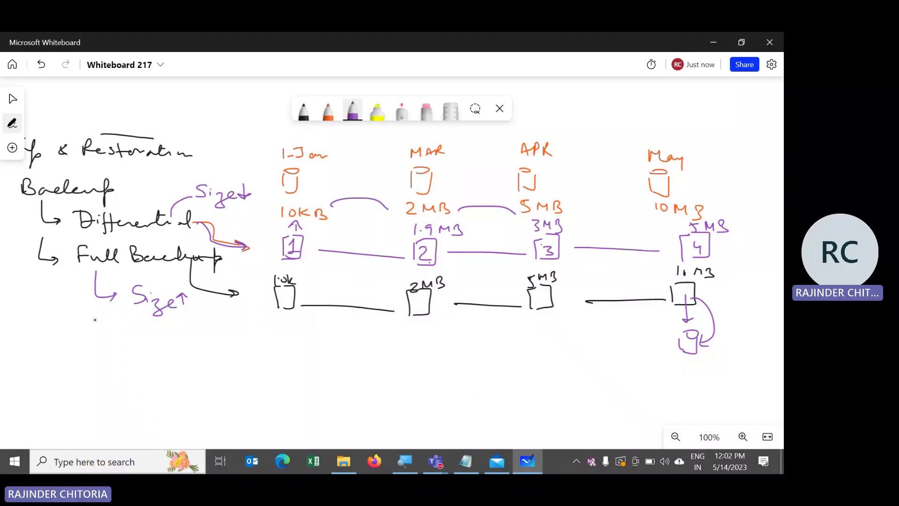
- Add a reliability note with an up arrow under "Full Backup" and an arrow to "fra." from "Differential"
{"action": "mouse_move", "coordinate": [95, 312]}
{"action": "left_mouse_down"}
{"action": "mouse_move", "coordinate": [131, 327]}
{"action": "mouse_move", "coordinate": [188, 323]}
{"action": "mouse_move", "coordinate": [201, 327]}
{"action": "mouse_move", "coordinate": [199, 344]}
{"action": "mouse_move", "coordinate": [210, 322]}
{"action": "left_mouse_up"}
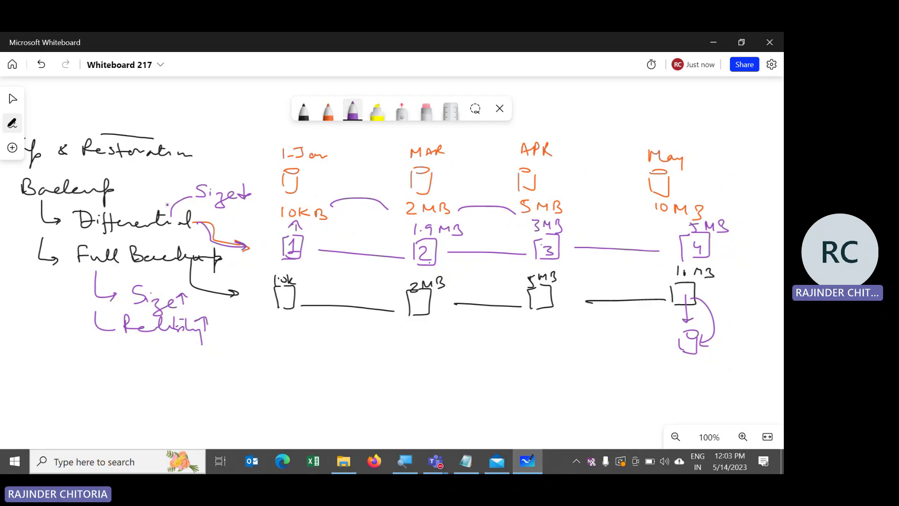
{"action": "mouse_move", "coordinate": [170, 213]}
{"action": "left_mouse_down"}
{"action": "mouse_move", "coordinate": [200, 164]}
{"action": "mouse_move", "coordinate": [213, 174]}
{"action": "mouse_move", "coordinate": [250, 166]}
{"action": "left_mouse_up"}
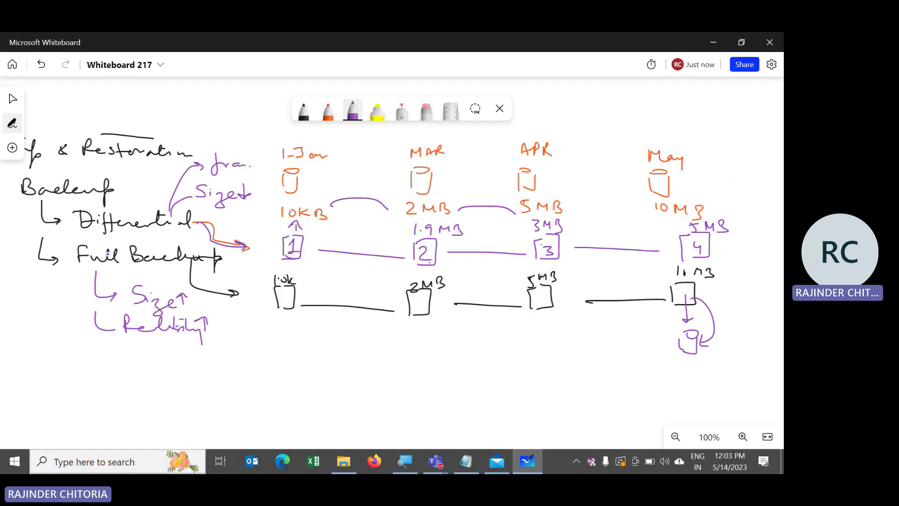
- Draw a purple bracket spanning "Differential" and "Full Backup" and write ".BAK" in a box beside it
{"action": "left_click", "coordinate": [13, 99]}
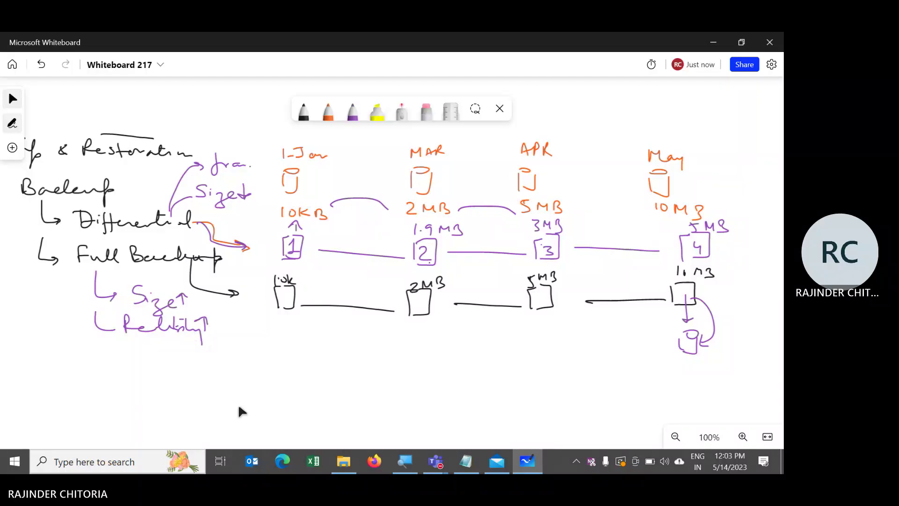
{"action": "left_click_drag", "start_coordinate": [239, 411], "coordinate": [407, 374]}
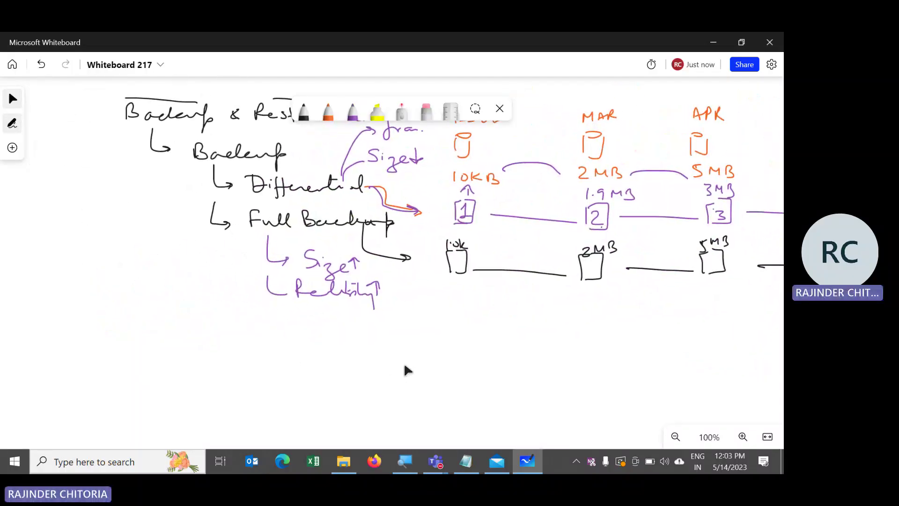
{"action": "left_click", "coordinate": [353, 111]}
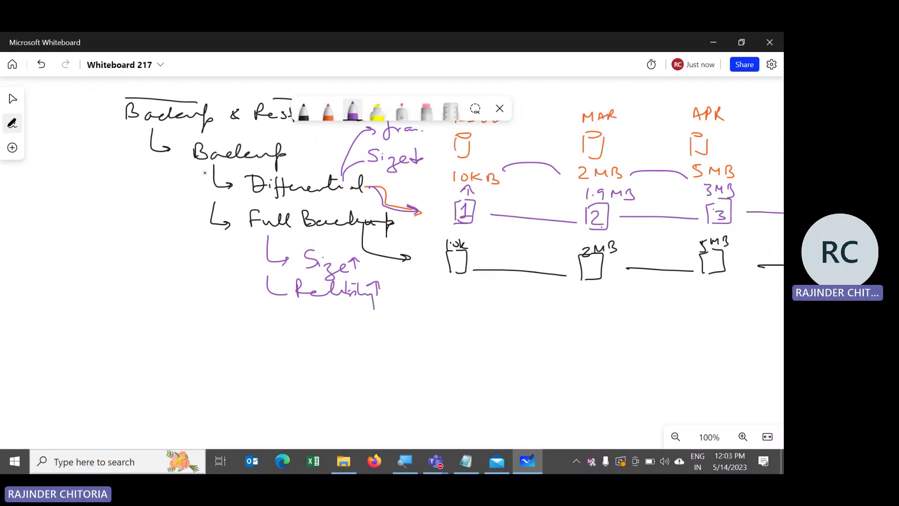
{"action": "mouse_move", "coordinate": [204, 169]}
{"action": "left_mouse_down"}
{"action": "mouse_move", "coordinate": [205, 244]}
{"action": "mouse_move", "coordinate": [220, 241]}
{"action": "left_mouse_up"}
{"action": "left_click", "coordinate": [87, 215]}
{"action": "mouse_move", "coordinate": [95, 202]}
{"action": "left_mouse_down"}
{"action": "mouse_move", "coordinate": [98, 214]}
{"action": "mouse_move", "coordinate": [123, 208]}
{"action": "left_mouse_up"}
{"action": "mouse_move", "coordinate": [128, 200]}
{"action": "left_mouse_down"}
{"action": "mouse_move", "coordinate": [129, 213]}
{"action": "mouse_move", "coordinate": [149, 213]}
{"action": "left_mouse_up"}
{"action": "mouse_move", "coordinate": [64, 206]}
{"action": "left_mouse_down"}
{"action": "mouse_move", "coordinate": [70, 225]}
{"action": "mouse_move", "coordinate": [167, 218]}
{"action": "mouse_move", "coordinate": [79, 229]}
{"action": "left_mouse_up"}
{"action": "left_click", "coordinate": [62, 204]}
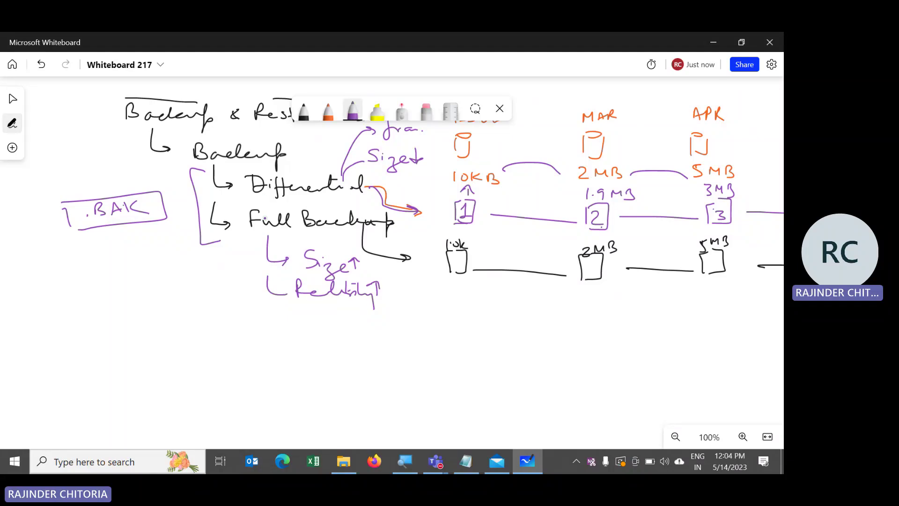
- Open SQL Server Management Studio, connect to the LOCALHOST server and expand its Databases folder
{"action": "key", "text": "super"}
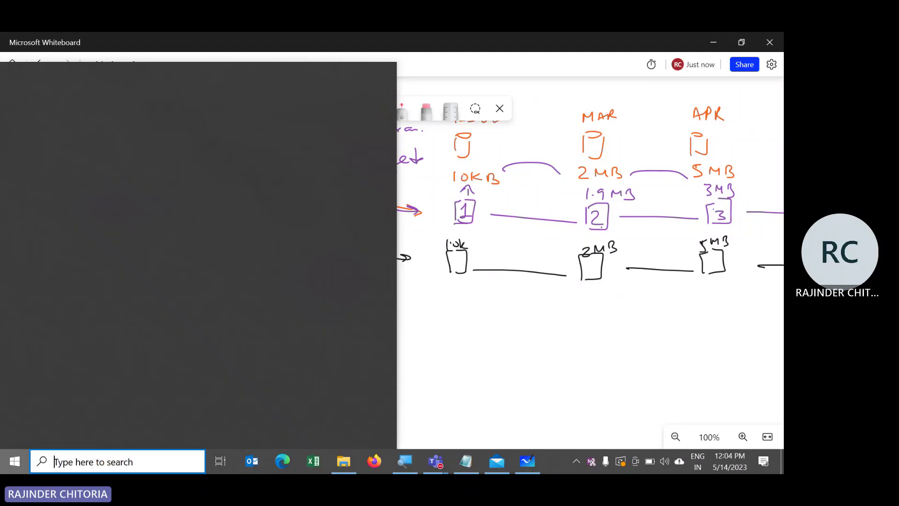
{"action": "type", "text": "sql"}
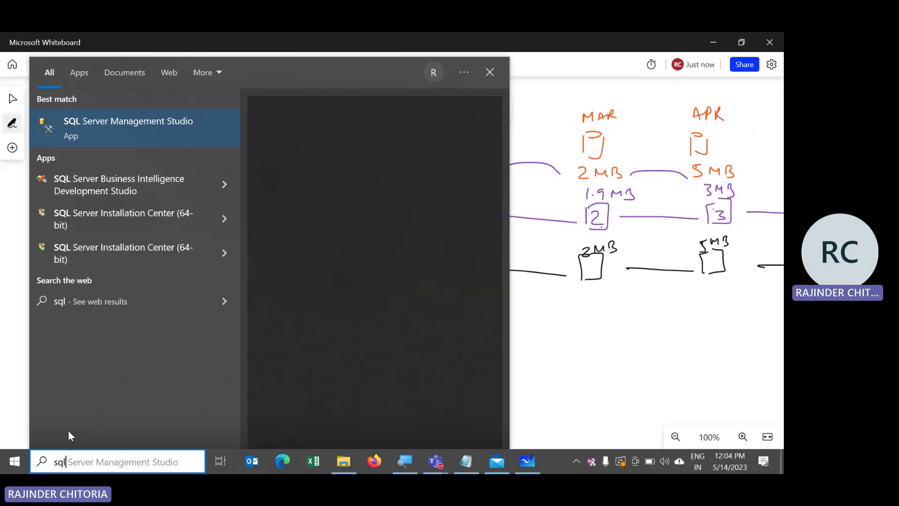
{"action": "key", "text": "Return"}
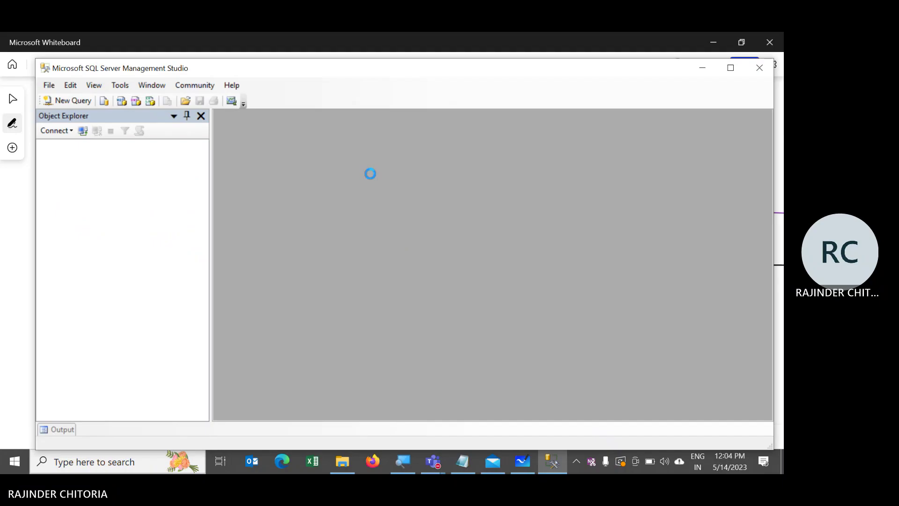
{"action": "left_click", "coordinate": [352, 266]}
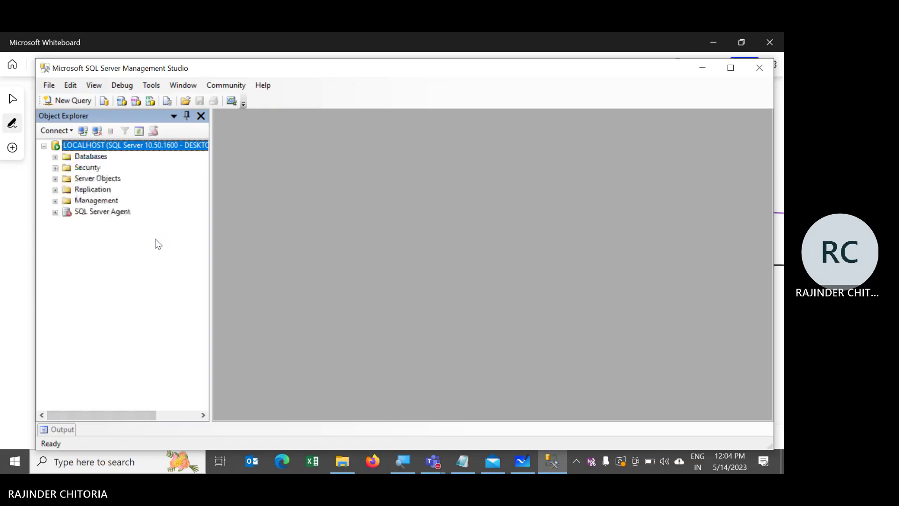
{"action": "left_click", "coordinate": [53, 157]}
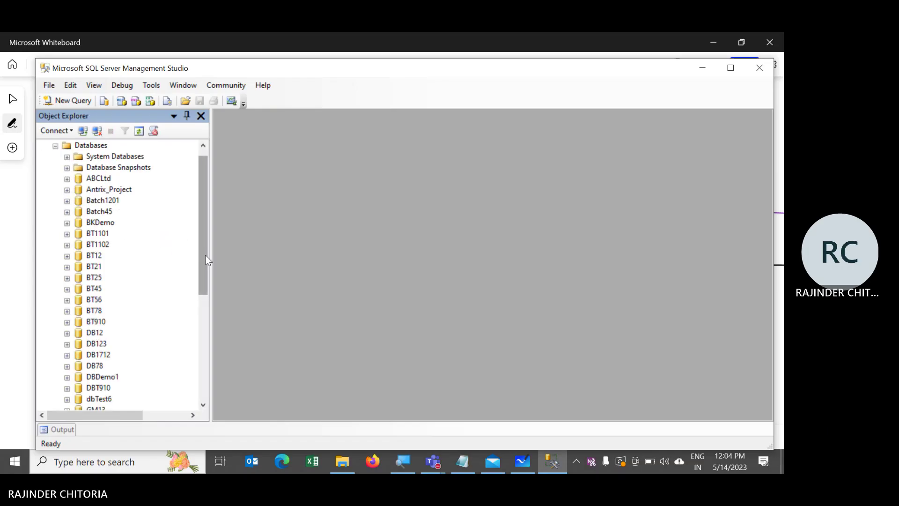
- Open a new query on the BKDemo database and run "select * from sys.objects"
{"action": "left_click_drag", "start_coordinate": [206, 257], "coordinate": [197, 292]}
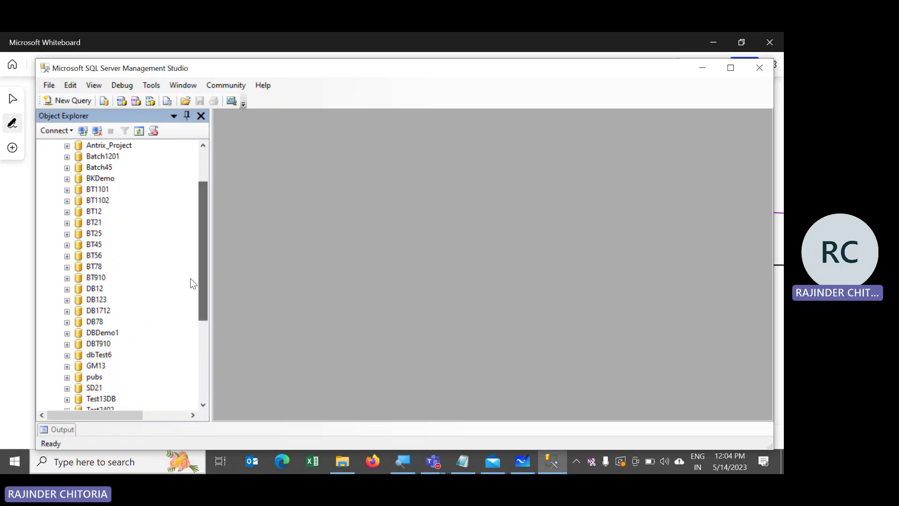
{"action": "left_click", "coordinate": [102, 178]}
{"action": "left_click", "coordinate": [74, 100]}
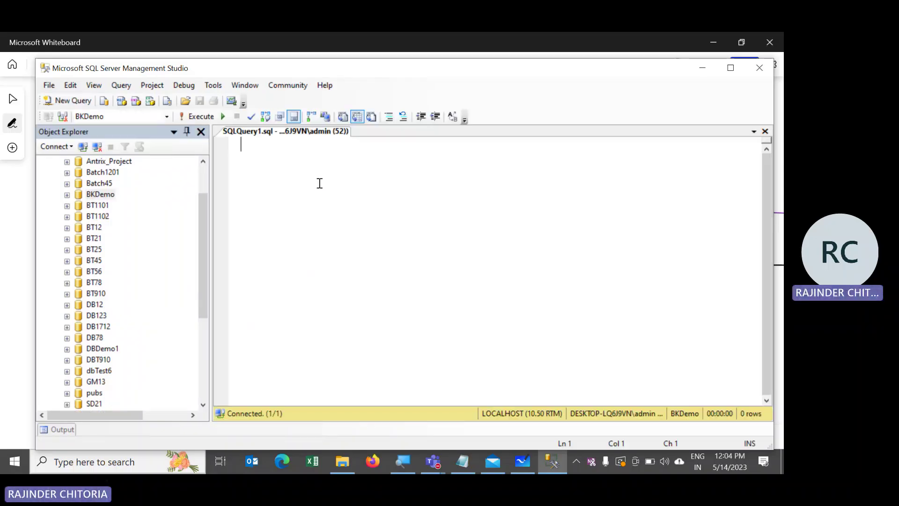
{"action": "type", "text": "sel"}
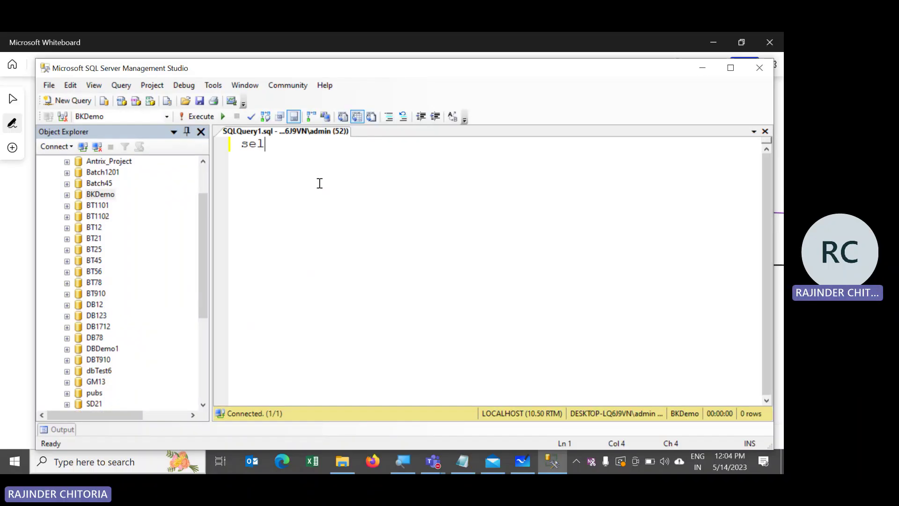
{"action": "type", "text": "ect * fr"}
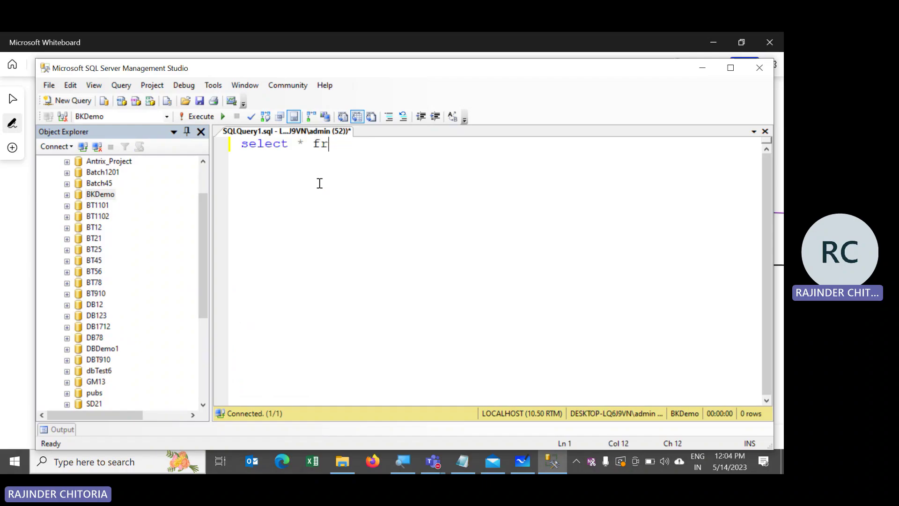
{"action": "type", "text": "om sys.objects"}
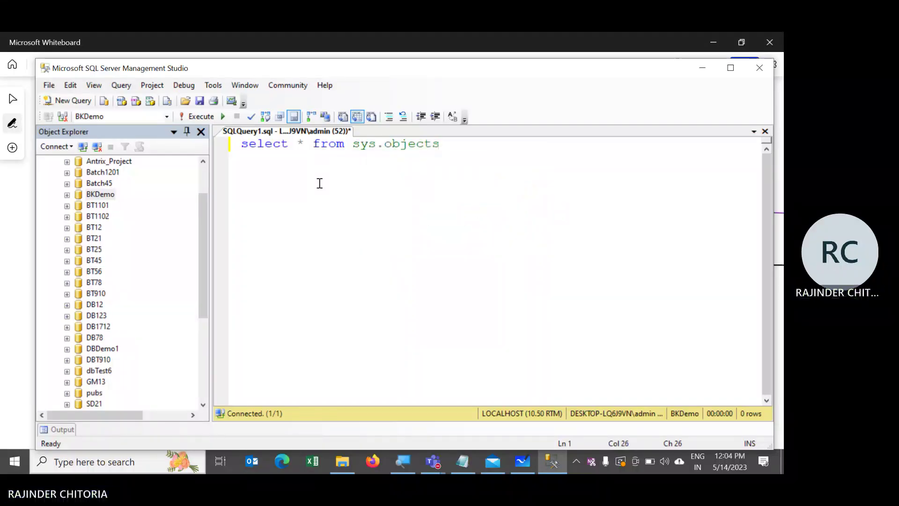
{"action": "key", "text": "ctrl+a"}
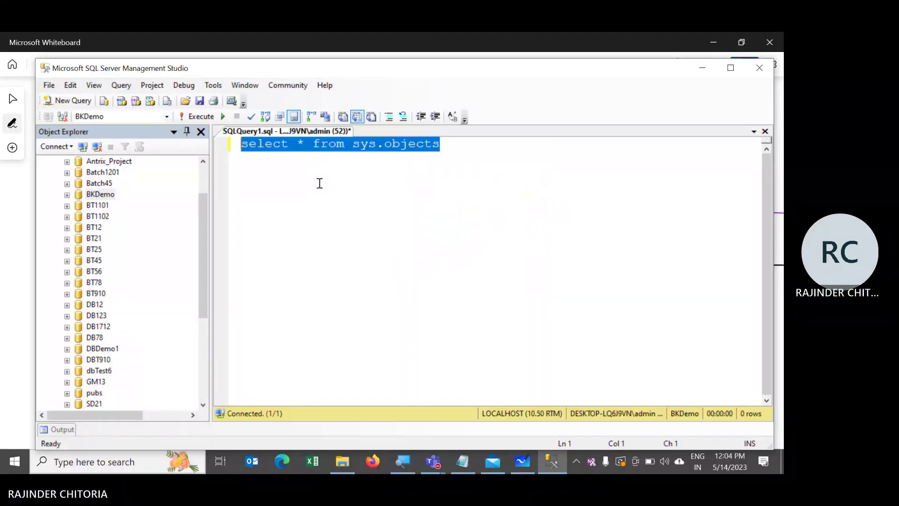
{"action": "key", "text": "F5"}
- Replace the asterisk in the select list with "type_desc, COUNT(*)"
{"action": "key", "text": "Left"}
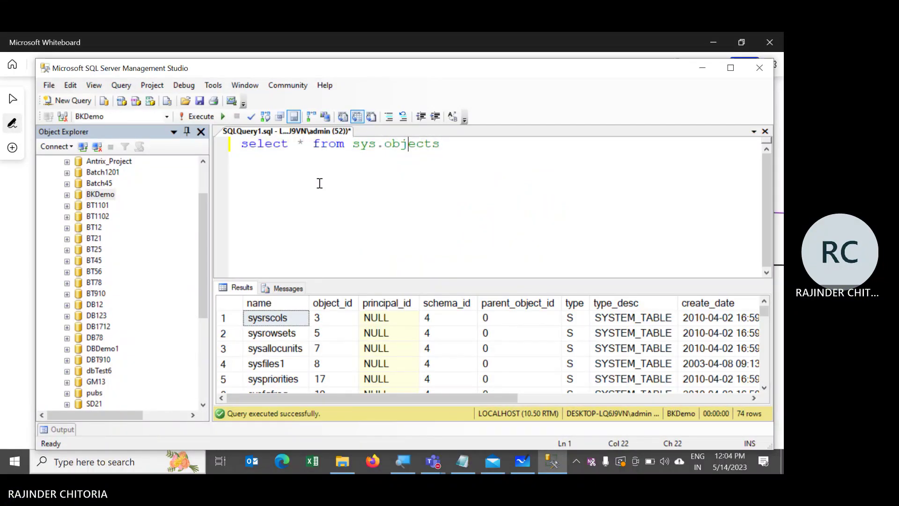
{"action": "key", "text": "Left"}
{"action": "key", "text": "Left"}
{"action": "key", "text": "Left"}
{"action": "key", "text": "Left"}
{"action": "key", "text": "Left"}
{"action": "key", "text": "Left"}
{"action": "key", "text": "Left"}
{"action": "key", "text": "Left"}
{"action": "key", "text": "Left"}
{"action": "key", "text": "Left"}
{"action": "key", "text": "Left"}
{"action": "key", "text": "Left"}
{"action": "key", "text": "Left"}
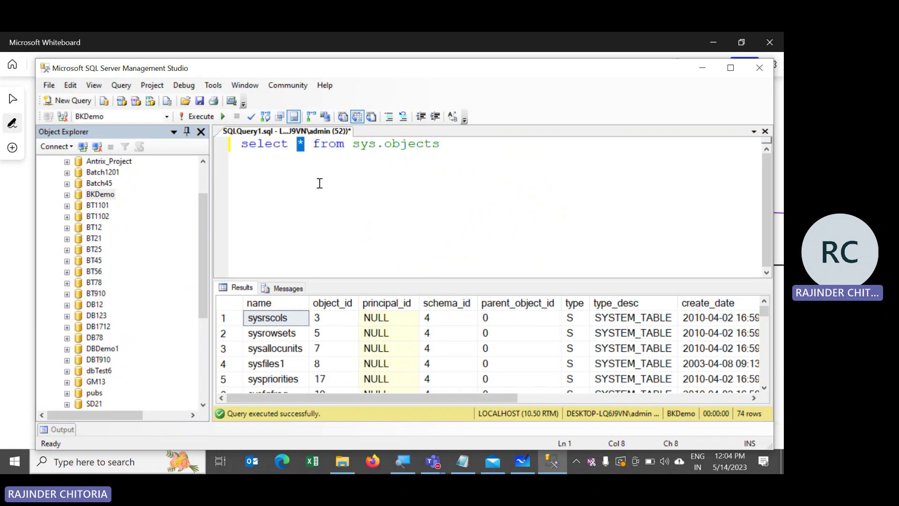
{"action": "type", "text": "type_desc"}
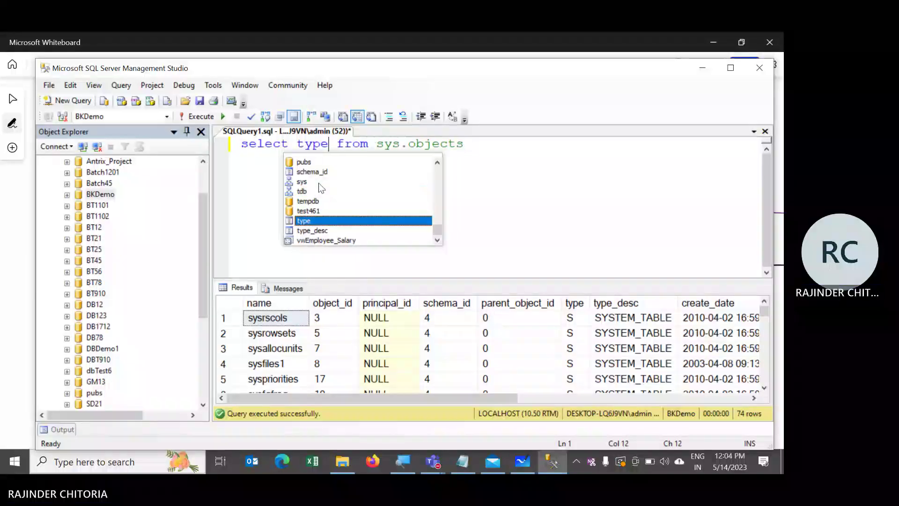
{"action": "type", "text": ", count"}
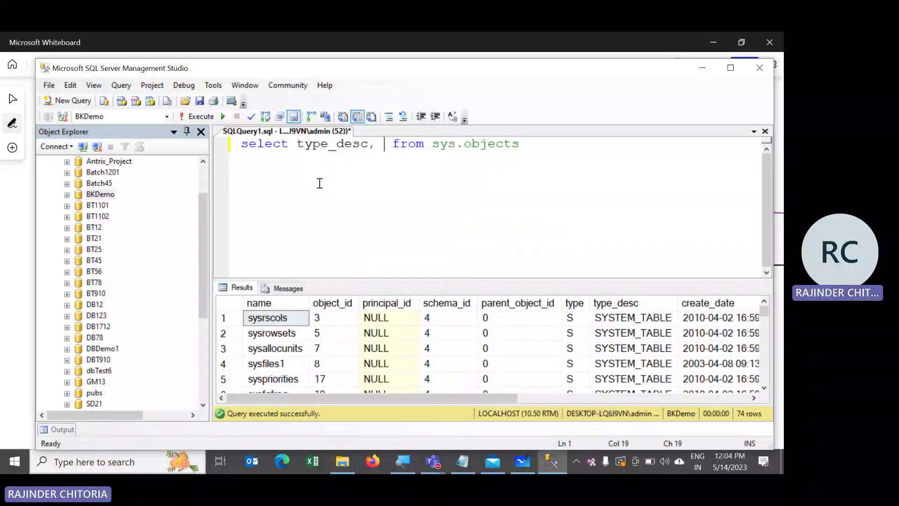
{"action": "key", "text": "Tab"}
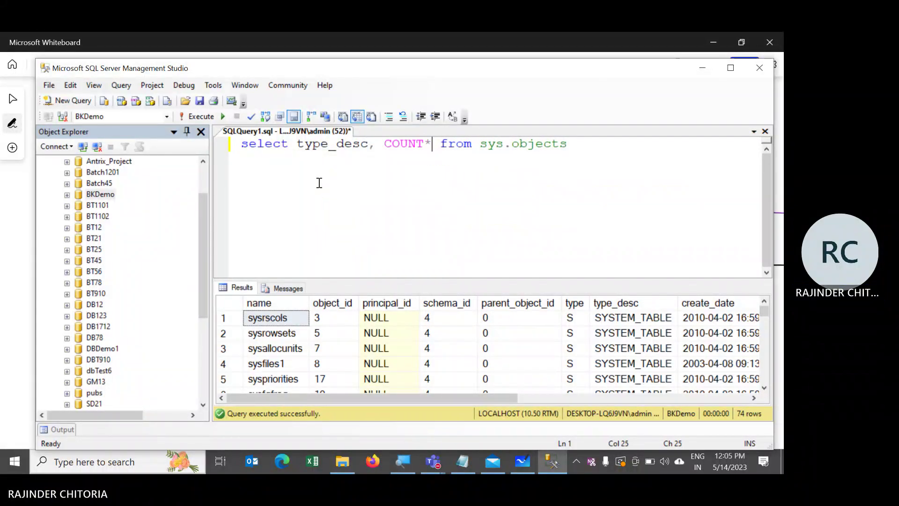
{"action": "type", "text": "(*)"}
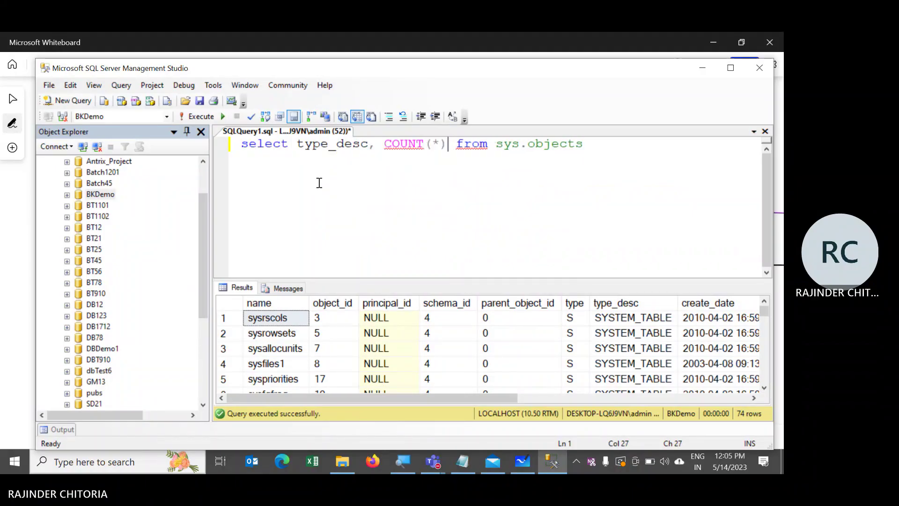
- Add a second line "group by type_desc" to the query
{"action": "key", "text": "End"}
{"action": "key", "text": "Return"}
{"action": "type", "text": "groupby typ"}
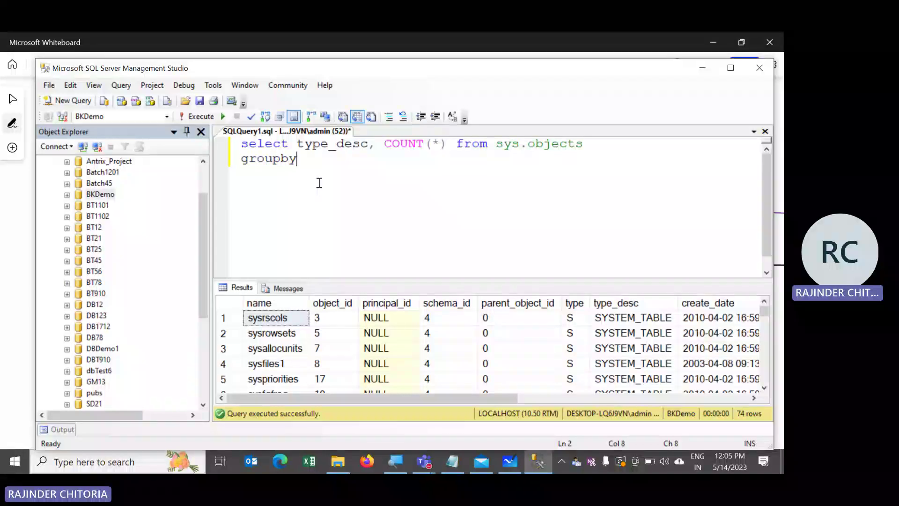
{"action": "key", "text": "BackSpace"}
{"action": "key", "text": "BackSpace"}
{"action": "key", "text": "BackSpace"}
{"action": "key", "text": "BackSpace"}
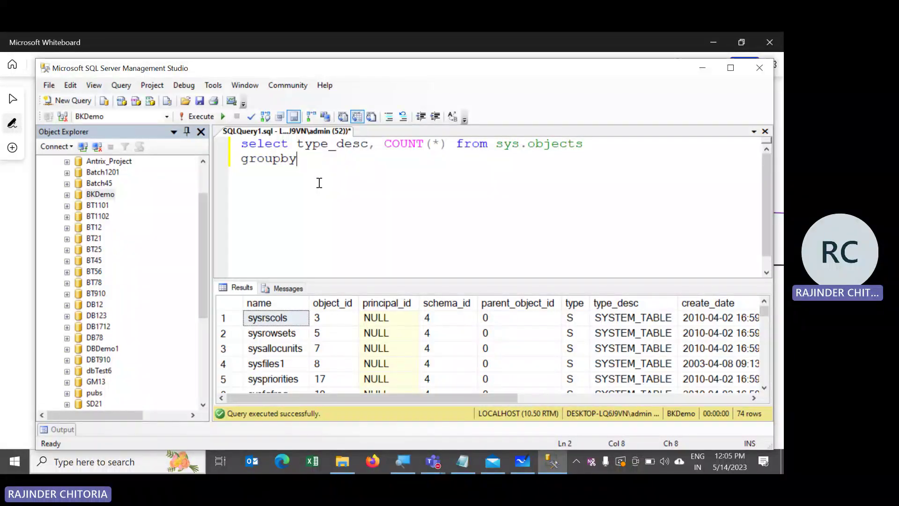
{"action": "type", "text": "type_desc"}
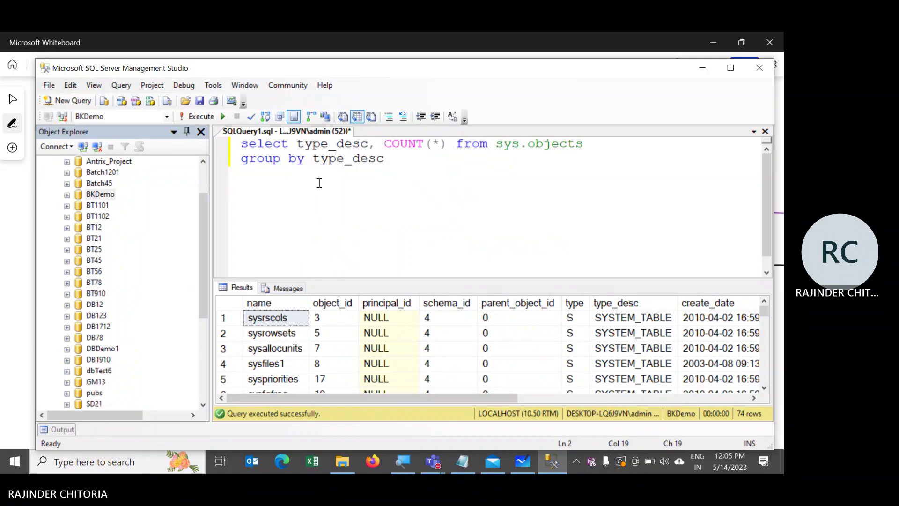
- Run the grouped query on sys.objects and review the counts for every object type
{"action": "key", "text": "shift+Home"}
{"action": "key", "text": "shift+Up"}
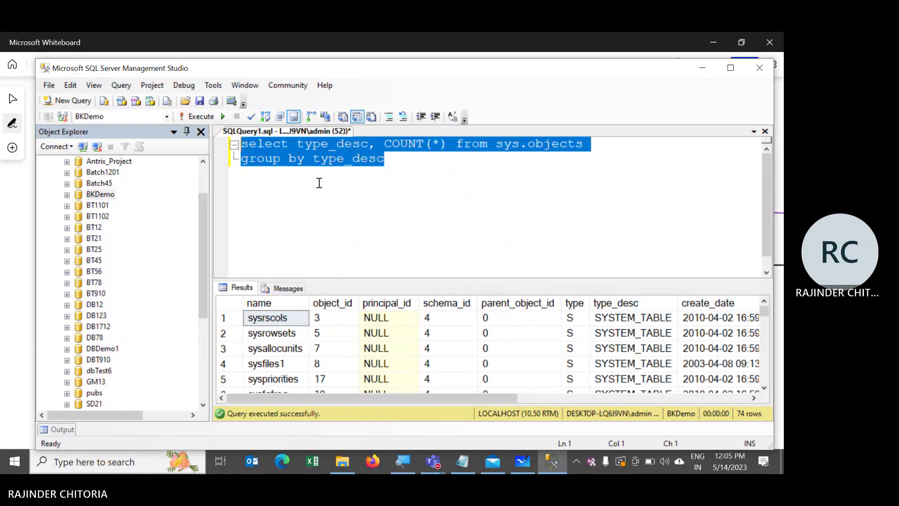
{"action": "key", "text": "F5"}
{"action": "left_click", "coordinate": [319, 183]}
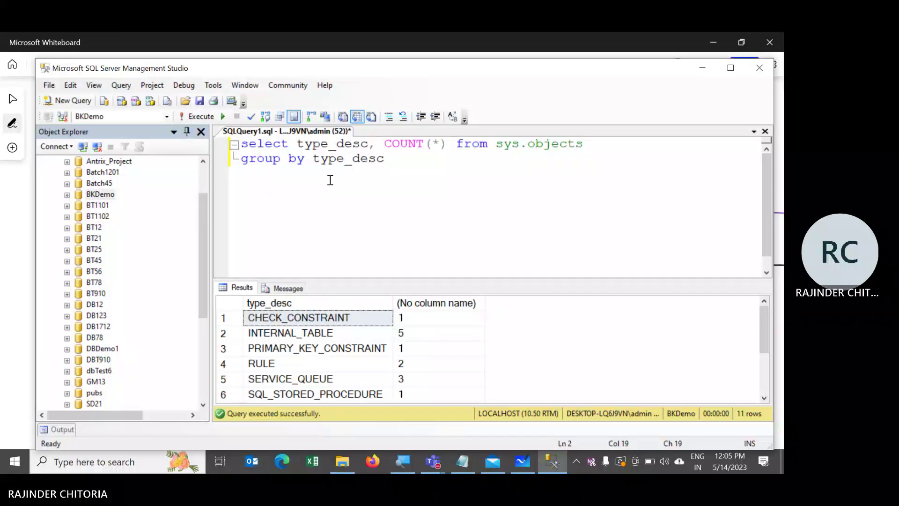
{"action": "left_click", "coordinate": [409, 317]}
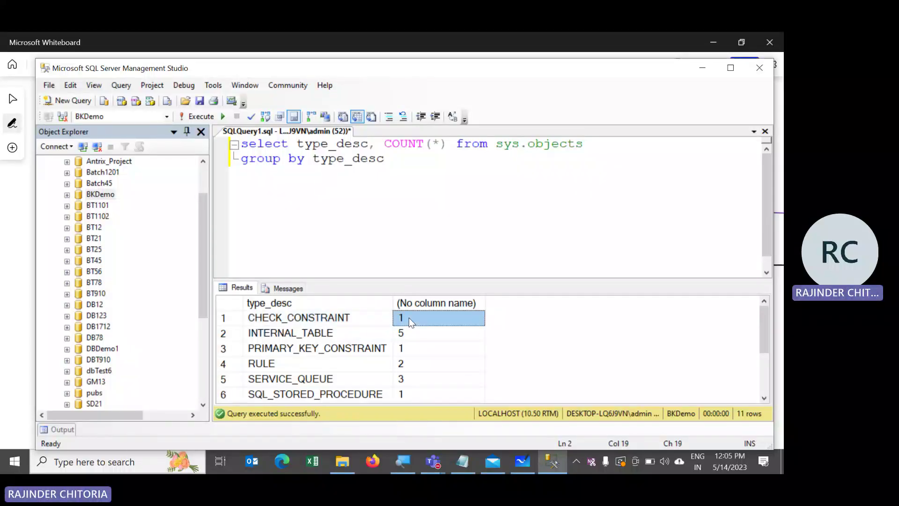
{"action": "left_click", "coordinate": [399, 333]}
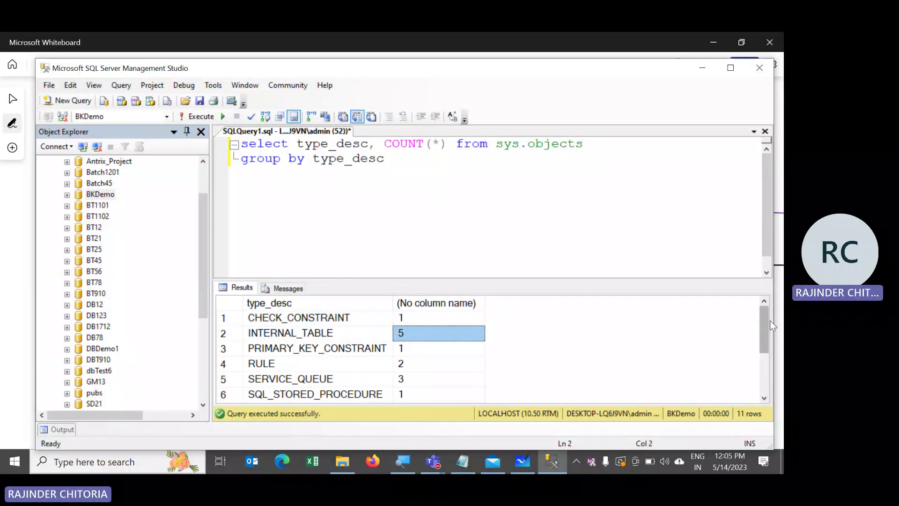
{"action": "left_click_drag", "start_coordinate": [763, 343], "coordinate": [771, 396]}
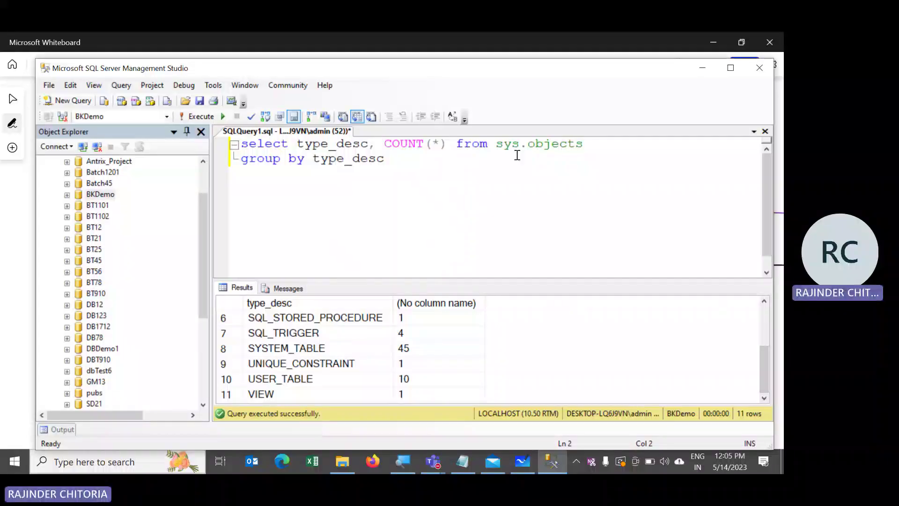
- Insert a where clause above the grouping that begins "where type_desc in ('USER_TABLE',"
{"action": "left_click", "coordinate": [597, 143]}
{"action": "key", "text": "Return"}
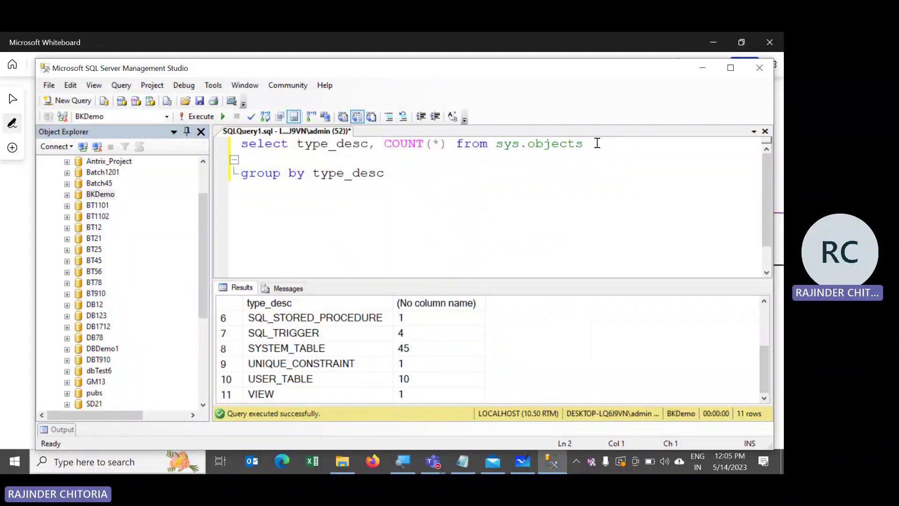
{"action": "type", "text": "where type"}
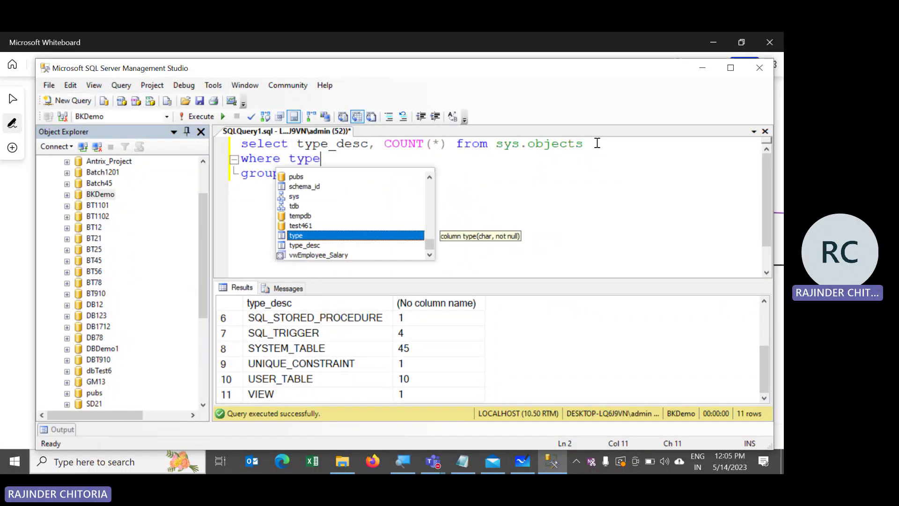
{"action": "type", "text": "_desc in "}
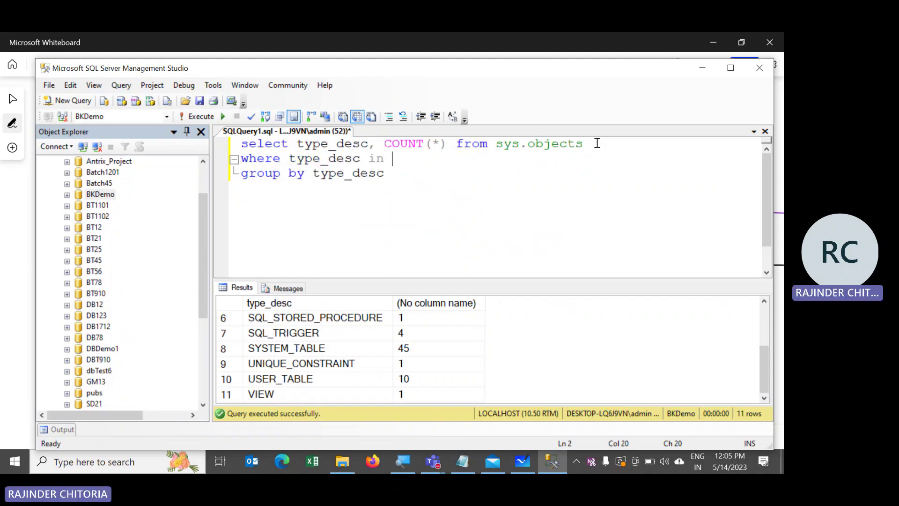
{"action": "type", "text": "('"}
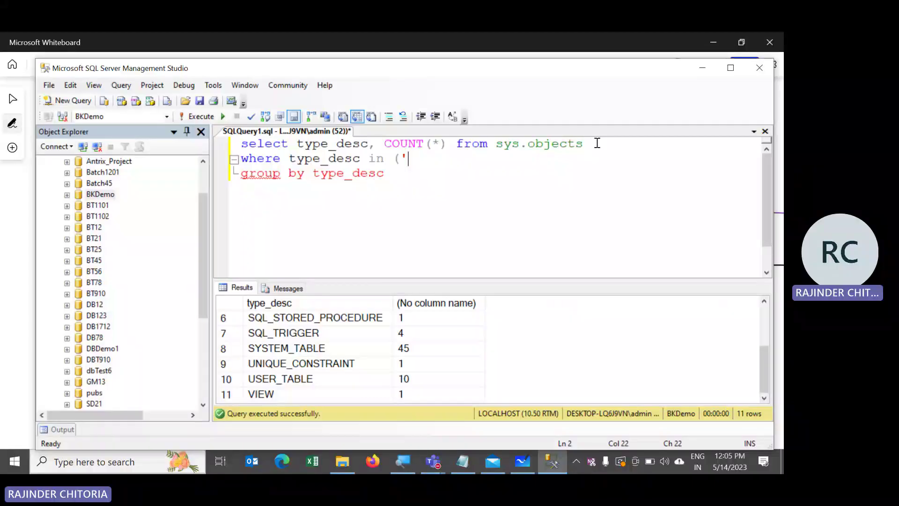
{"action": "left_click", "coordinate": [286, 379]}
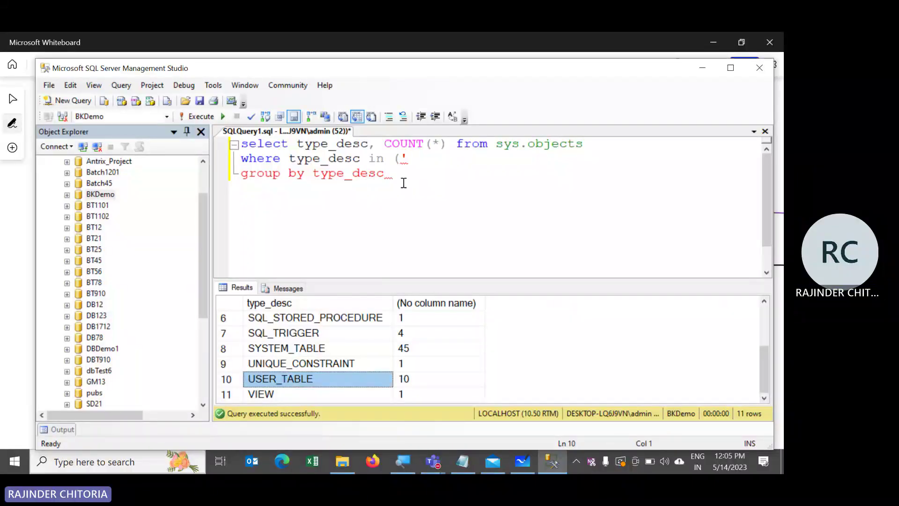
{"action": "left_click", "coordinate": [414, 154]}
{"action": "type", "text": "USER_TABLE"}
{"action": "type", "text": "','"}
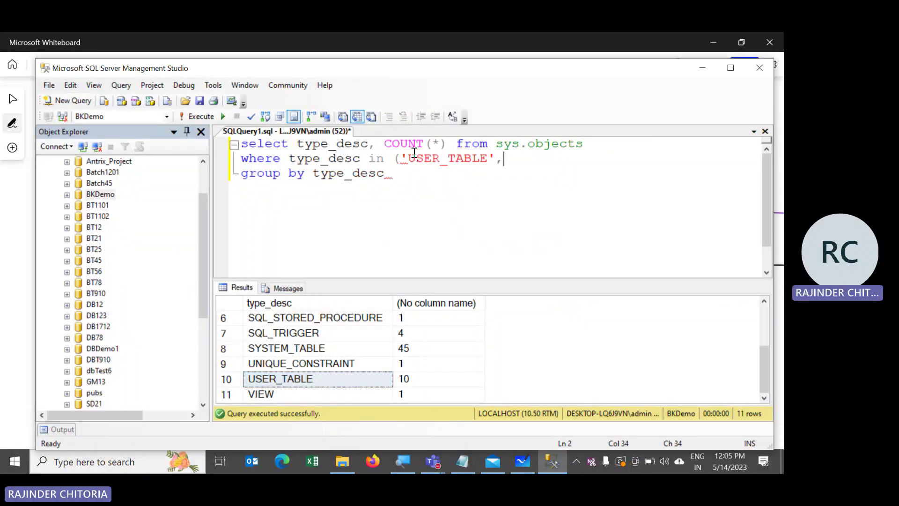
- Extend the where clause's value list with 'VIEW' and SQL_TRIGGER, taking the names from the query results
{"action": "left_click", "coordinate": [271, 395]}
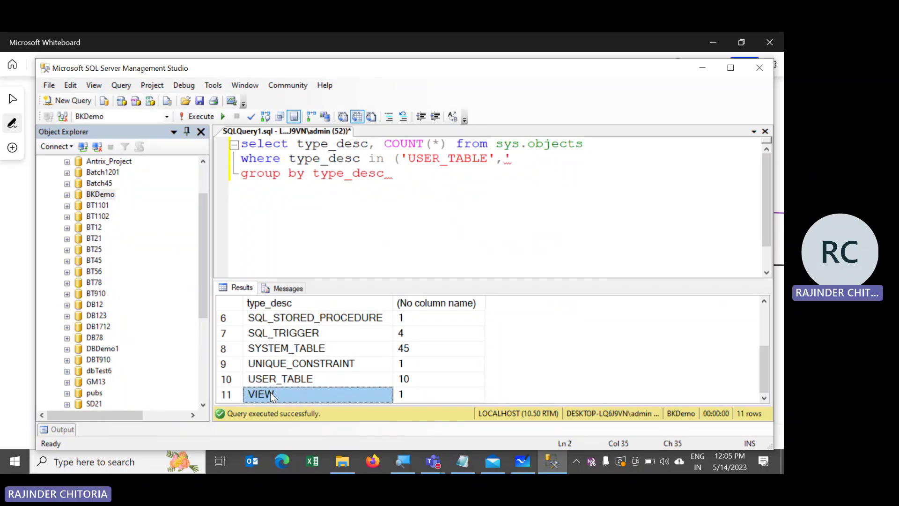
{"action": "left_click", "coordinate": [524, 162]}
{"action": "type", "text": "VIEW"}
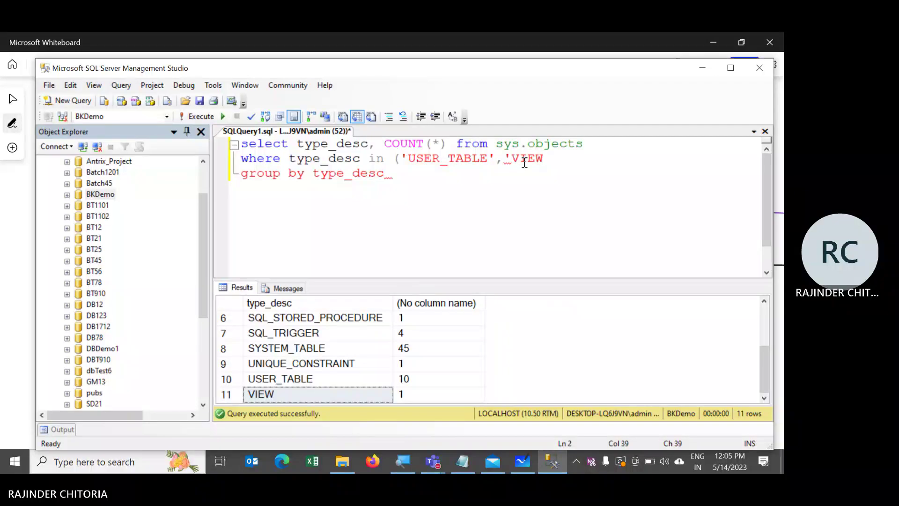
{"action": "type", "text": "','"}
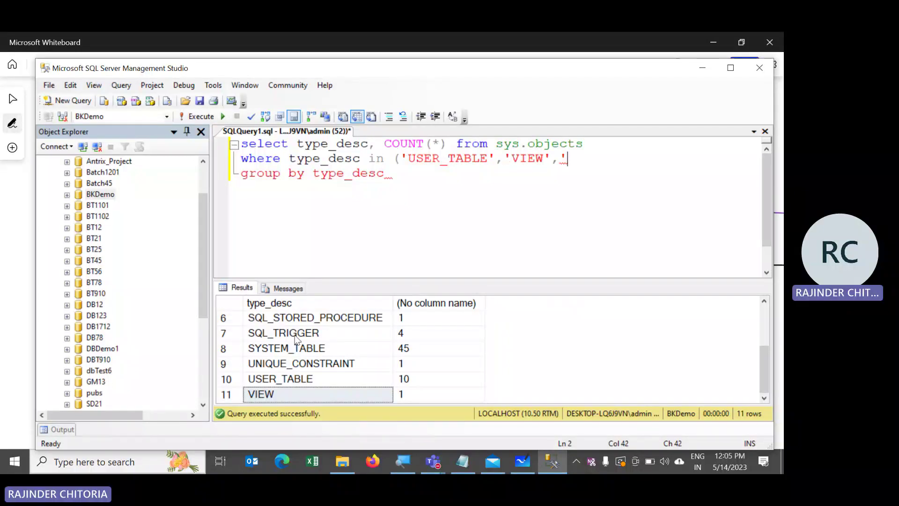
{"action": "left_click", "coordinate": [295, 333]}
{"action": "key", "text": "ctrl+c"}
{"action": "left_click", "coordinate": [582, 157]}
{"action": "key", "text": "ctrl+v"}
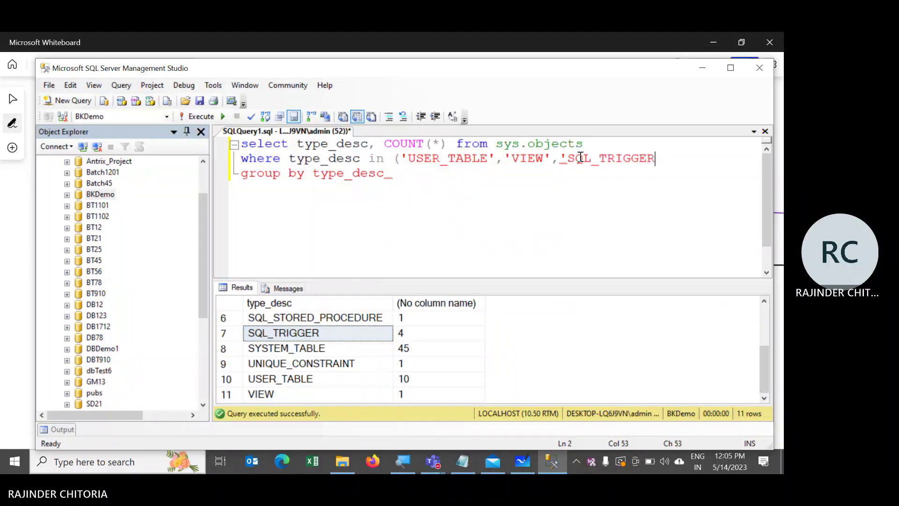
- Continue the value list on a new line with 'SQL_STORED_PROCEDURE', copied from the results
{"action": "type", "text": "',"}
{"action": "key", "text": "Return"}
{"action": "type", "text": "'"}
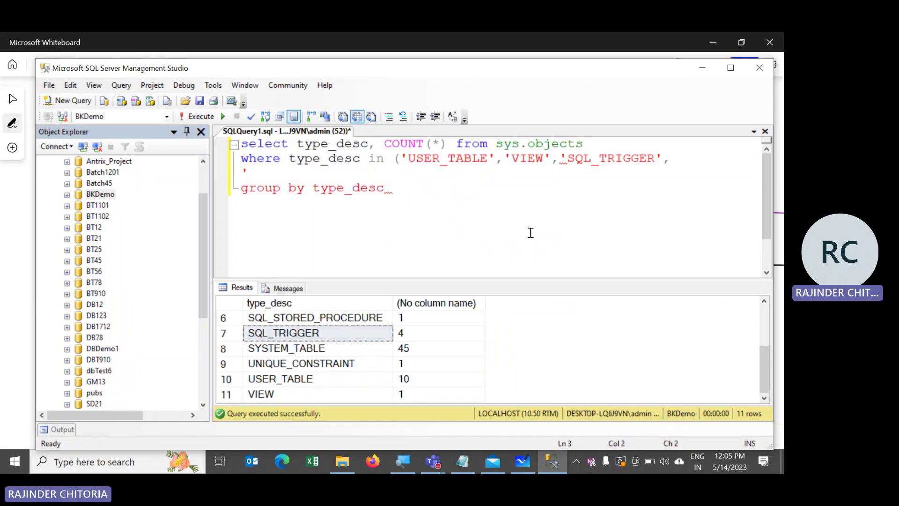
{"action": "left_click", "coordinate": [352, 321]}
{"action": "key", "text": "ctrl+c"}
{"action": "left_click", "coordinate": [267, 170]}
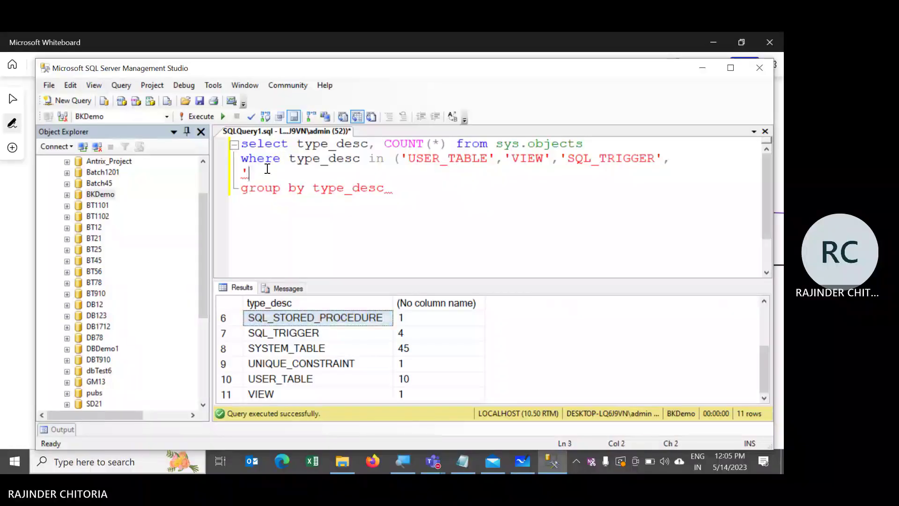
{"action": "key", "text": "ctrl+v"}
{"action": "type", "text": "'"}
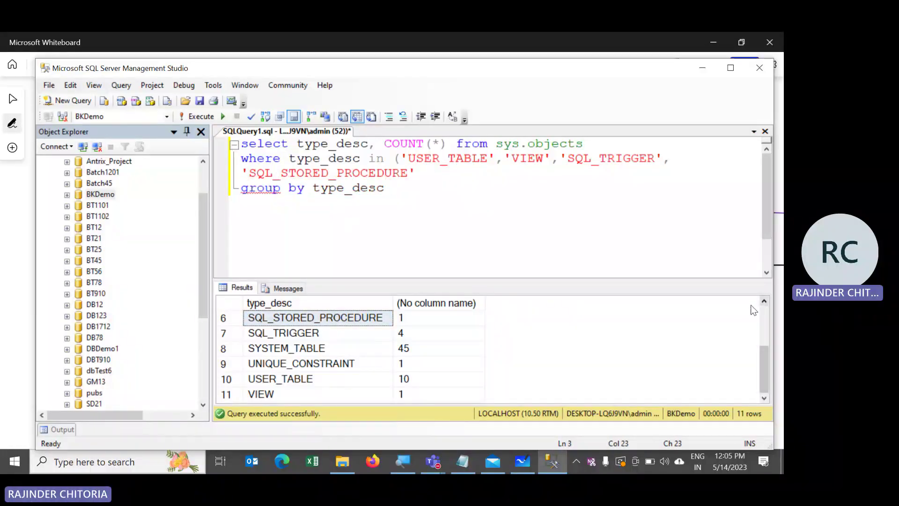
- Look through the result rows for other object types to include in the filter
{"action": "left_click", "coordinate": [763, 301]}
{"action": "left_click", "coordinate": [763, 301]}
{"action": "left_click", "coordinate": [763, 301]}
{"action": "left_click", "coordinate": [763, 301]}
{"action": "left_click", "coordinate": [763, 301]}
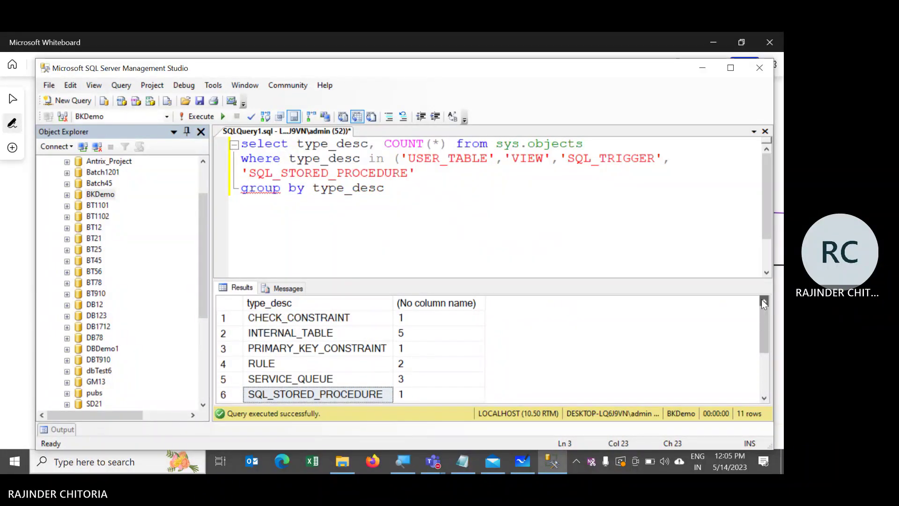
{"action": "left_click_drag", "start_coordinate": [763, 324], "coordinate": [760, 364]}
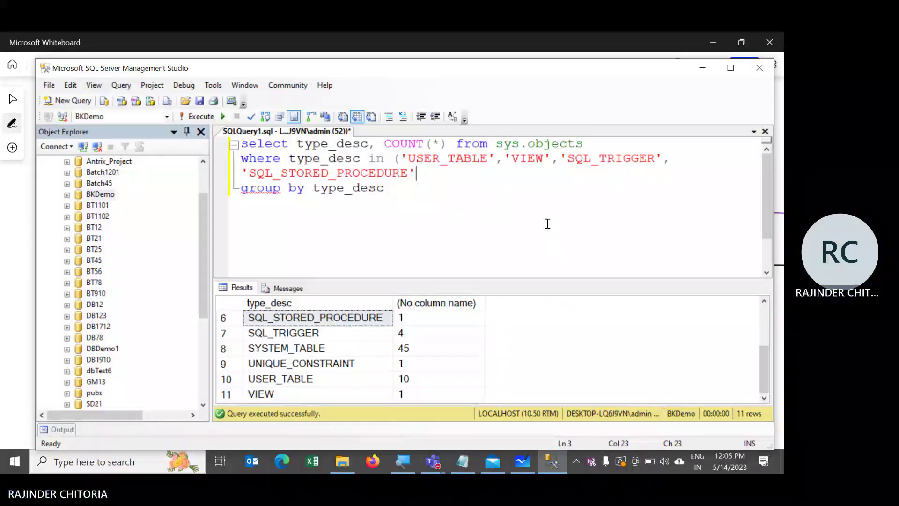
- Close the where clause's value list with a parenthesis and run the filtered object count query
{"action": "type", "text": ")"}
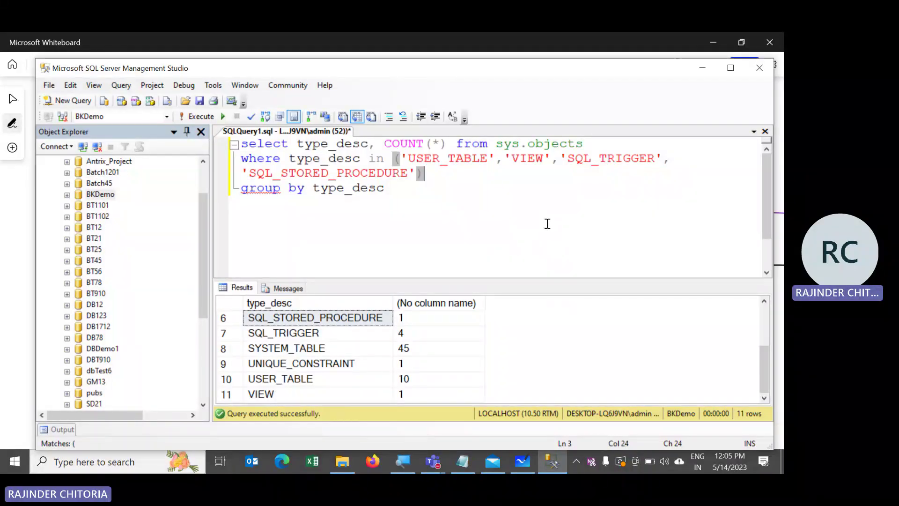
{"action": "key", "text": "XF86MonBrightnessDown"}
{"action": "key", "text": "F5"}
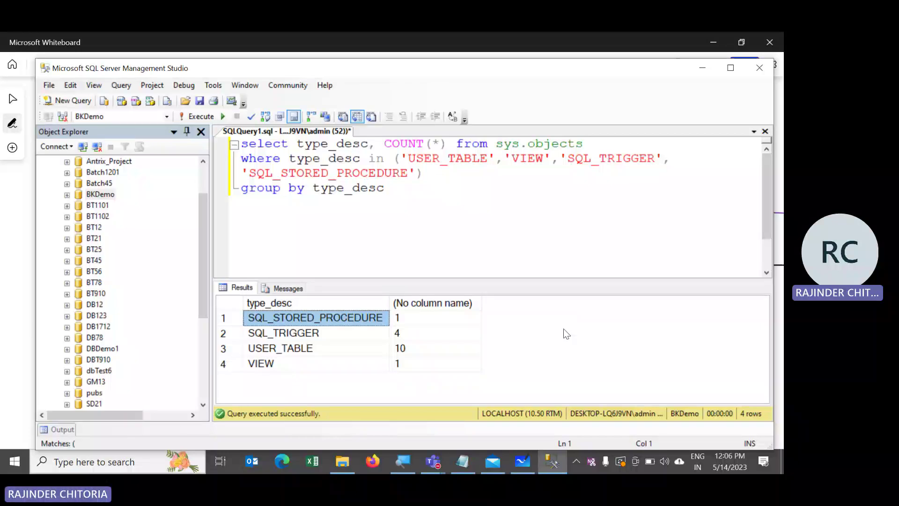
- Add the statement "use master" below the count query and execute only that statement
{"action": "left_click", "coordinate": [428, 192]}
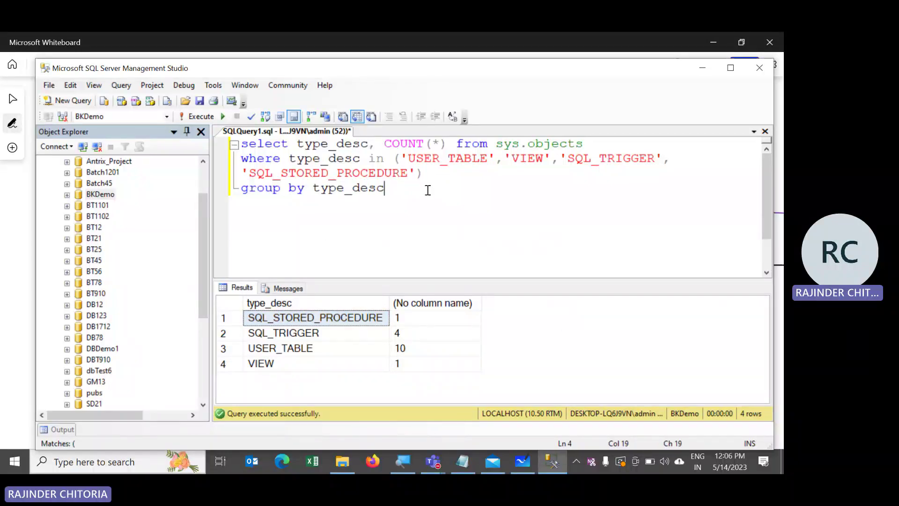
{"action": "key", "text": "Return"}
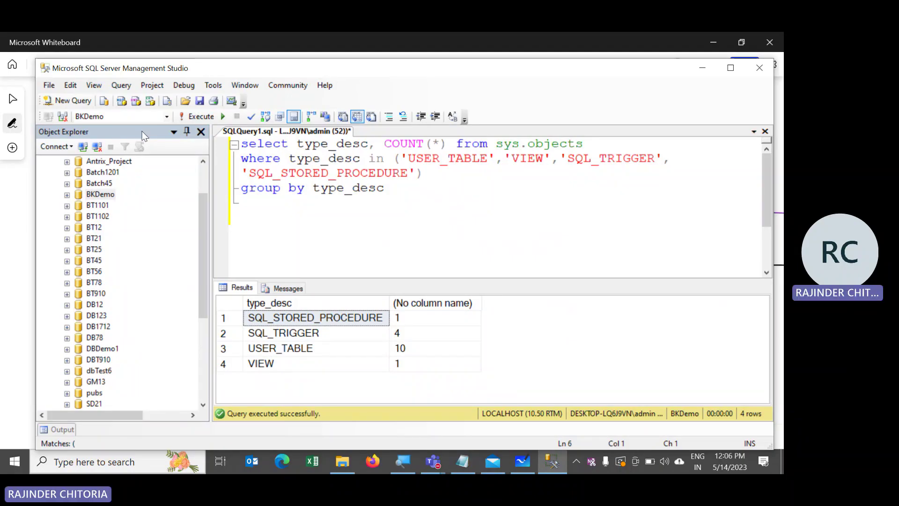
{"action": "type", "text": "use master"}
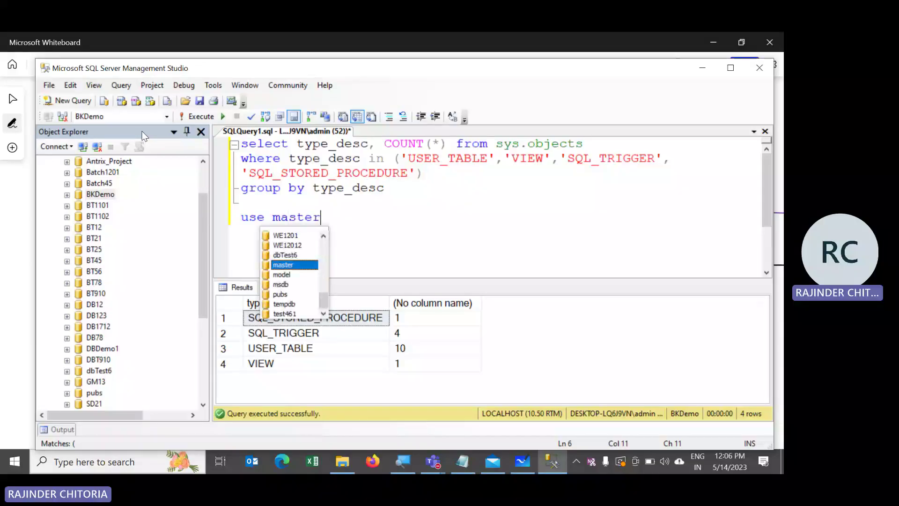
{"action": "key", "text": "shift+Home"}
{"action": "key", "text": "F5"}
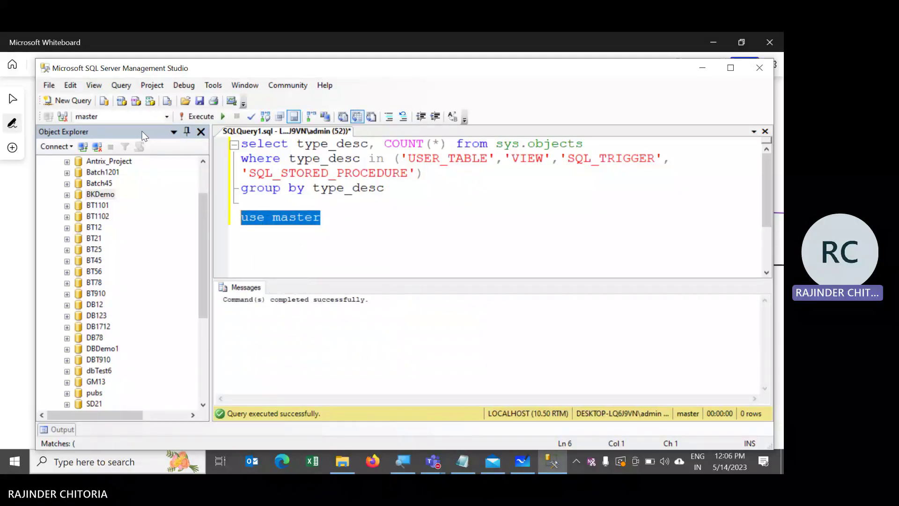
{"action": "key", "text": "XF86MonBrightnessUp"}
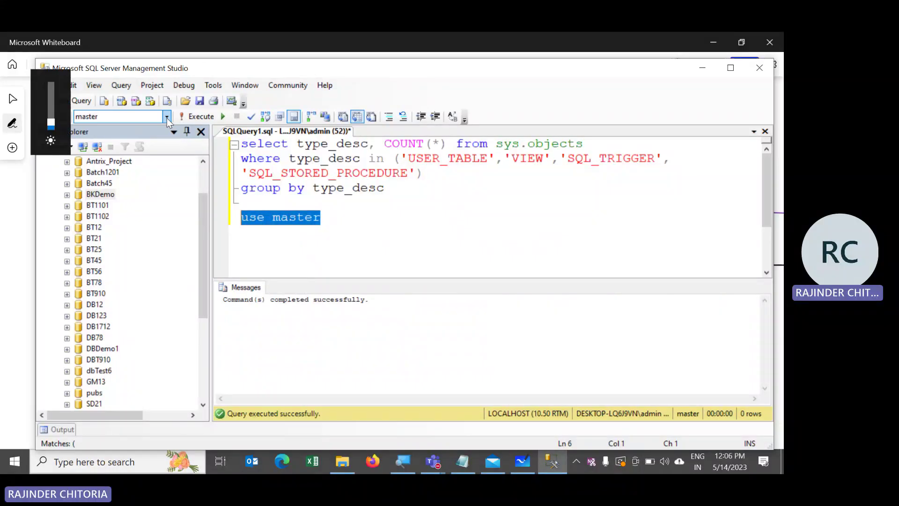
{"action": "left_click", "coordinate": [468, 226]}
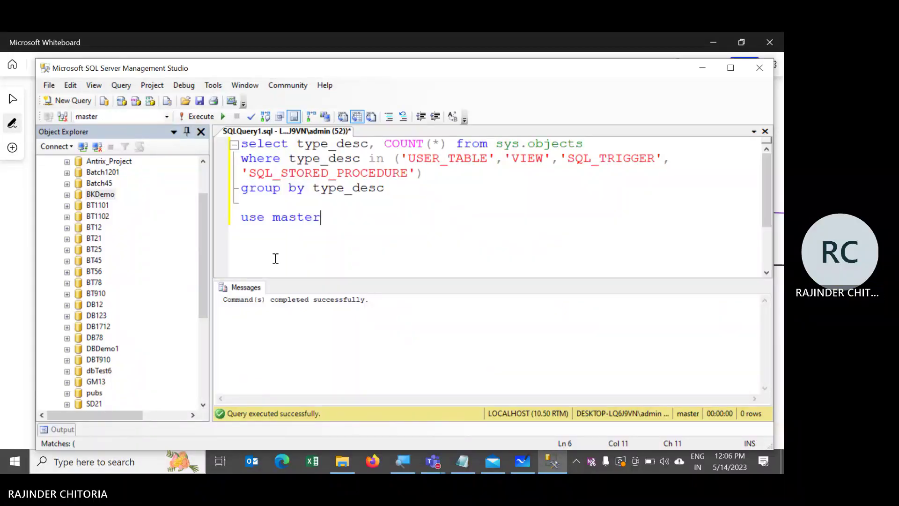
- Open the database backup settings for BKDemo and choose Full as the backup type
{"action": "right_click", "coordinate": [99, 194]}
{"action": "mouse_move", "coordinate": [150, 245]}
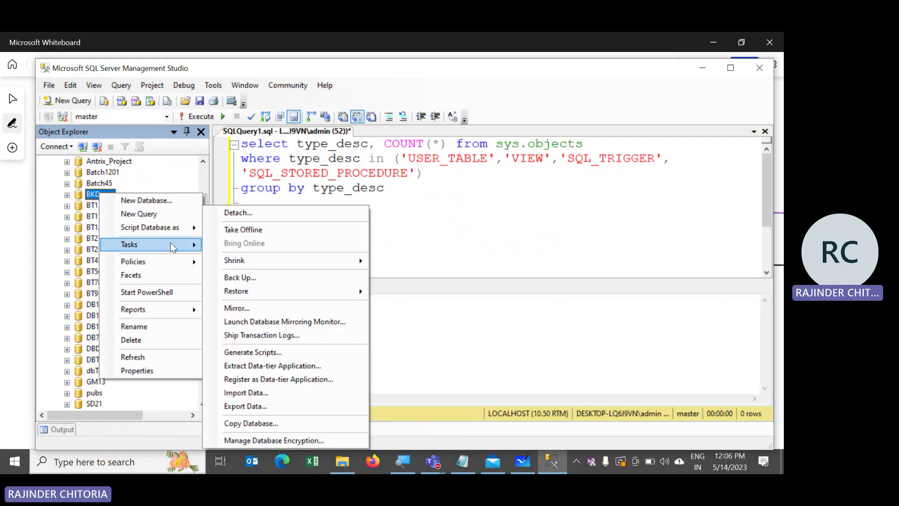
{"action": "left_click", "coordinate": [270, 277]}
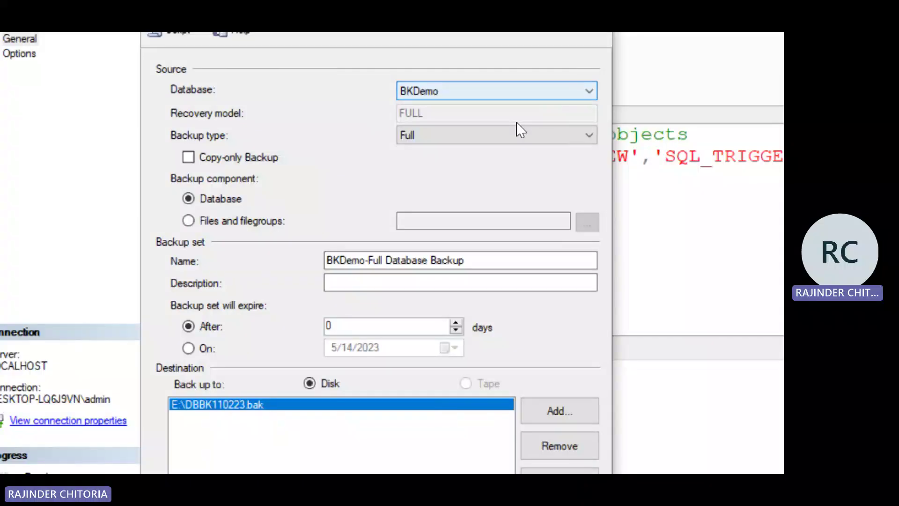
{"action": "left_click", "coordinate": [514, 134]}
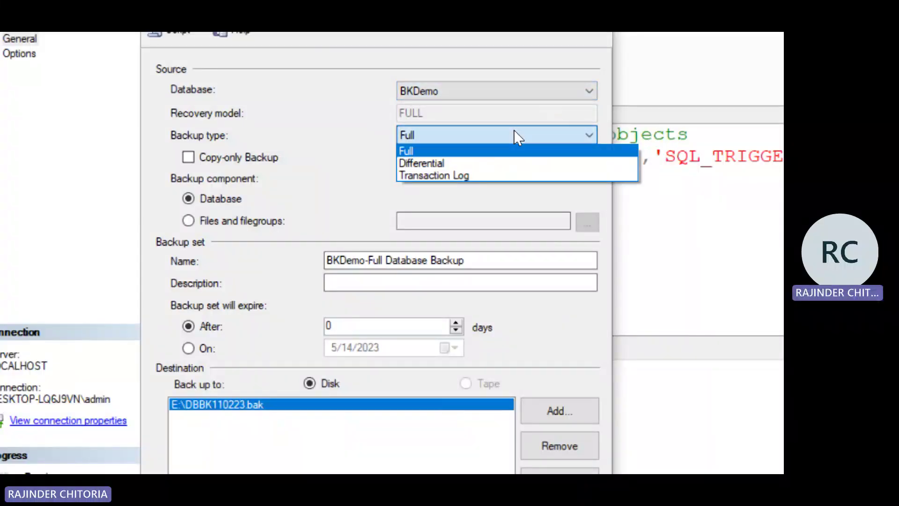
{"action": "left_click", "coordinate": [495, 152]}
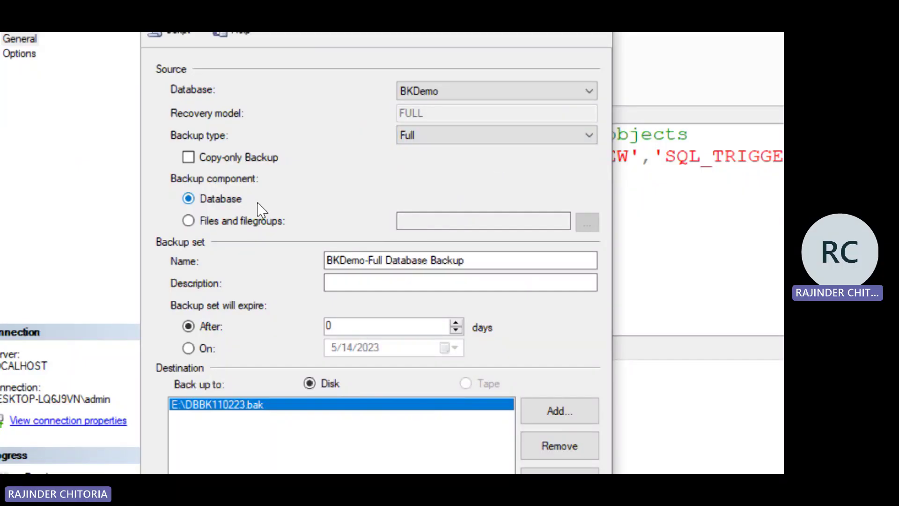
- Examine the files and filegroups selection and the backup set's name and description, keeping Database as the backup component
{"action": "left_click", "coordinate": [188, 221]}
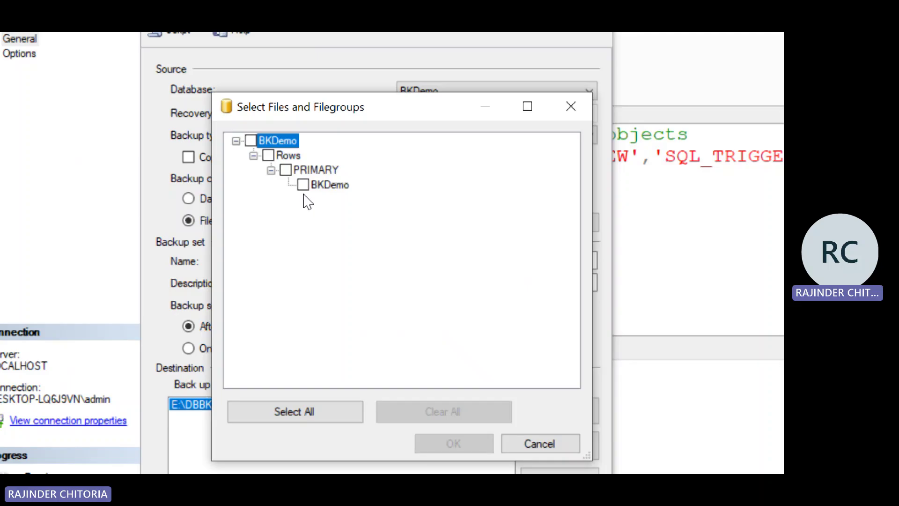
{"action": "left_click", "coordinate": [575, 106]}
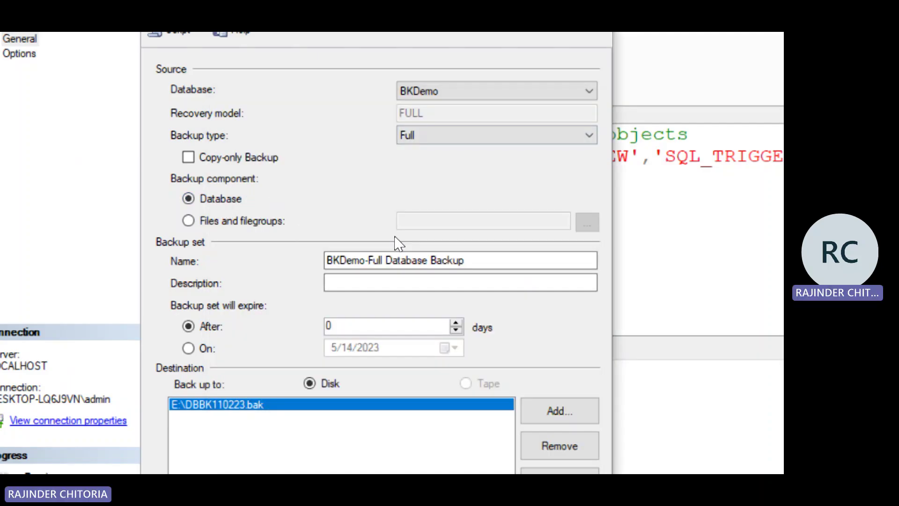
{"action": "left_click_drag", "start_coordinate": [475, 258], "coordinate": [279, 259]}
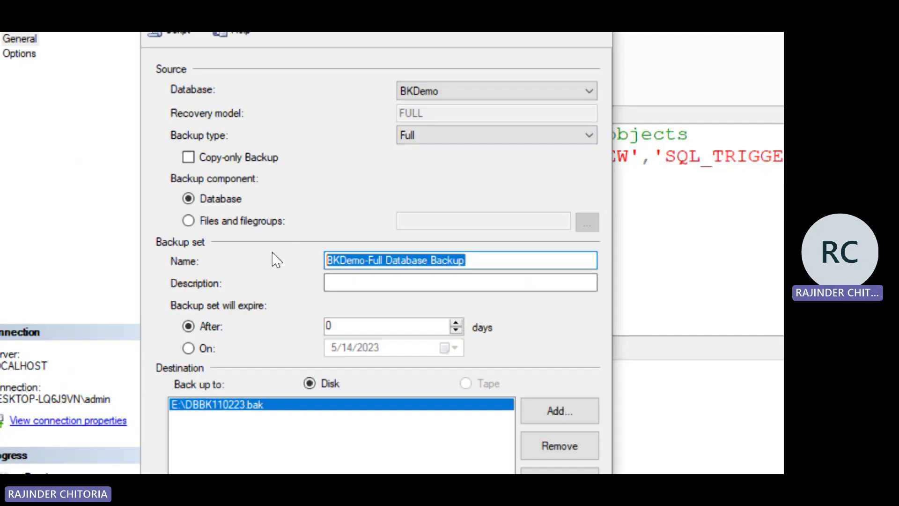
{"action": "left_click", "coordinate": [389, 283]}
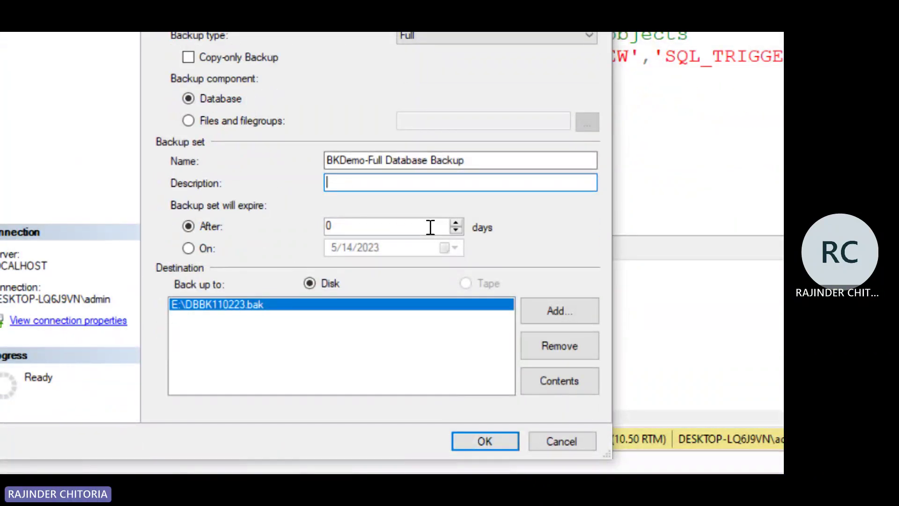
- Set the backup set to expire on the date 5/31/2023
{"action": "left_click", "coordinate": [187, 250]}
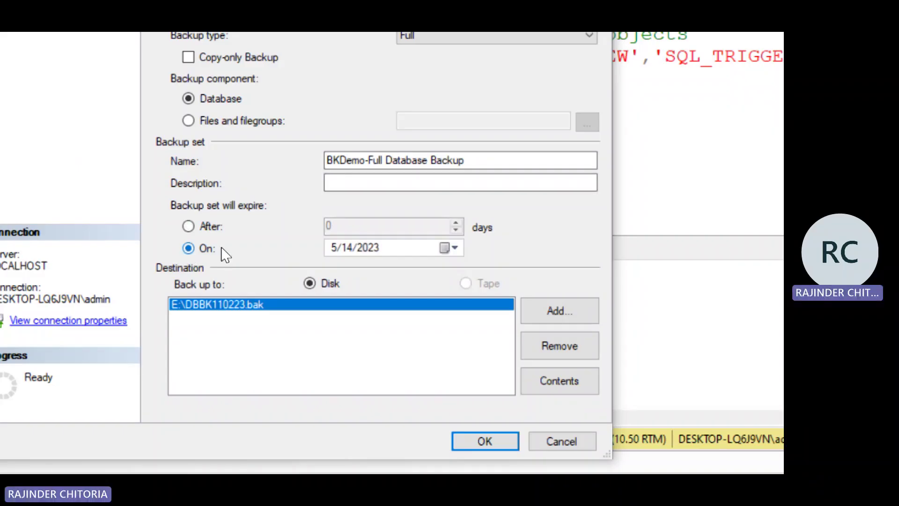
{"action": "left_click", "coordinate": [448, 248]}
{"action": "left_click", "coordinate": [428, 367]}
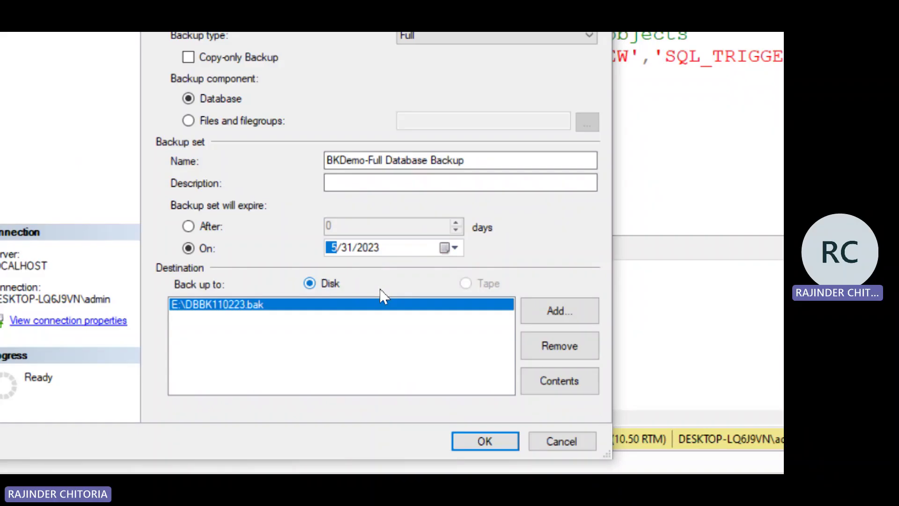
- Remove the existing backup destination and select the root of drive E: as the folder for a new disk destination
{"action": "left_click", "coordinate": [564, 345]}
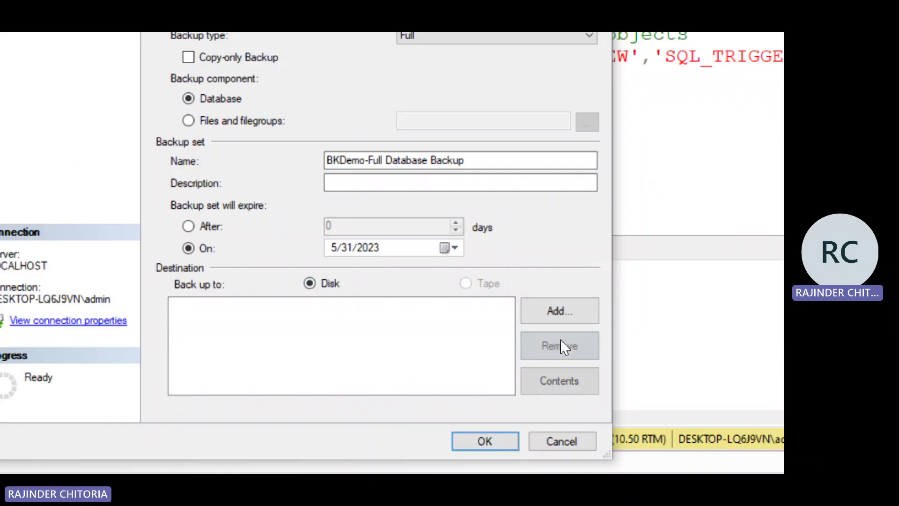
{"action": "left_click", "coordinate": [557, 311]}
{"action": "left_click", "coordinate": [556, 192]}
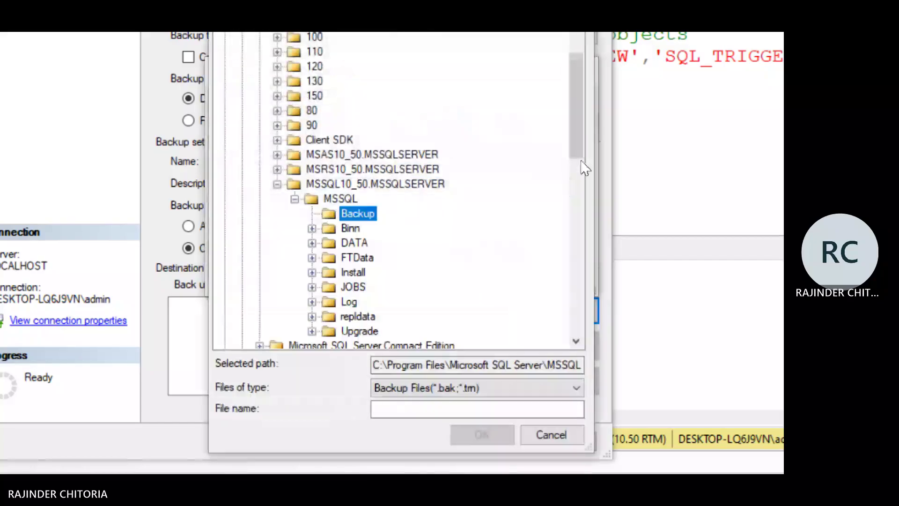
{"action": "left_click", "coordinate": [581, 253]}
{"action": "left_click", "coordinate": [580, 253]}
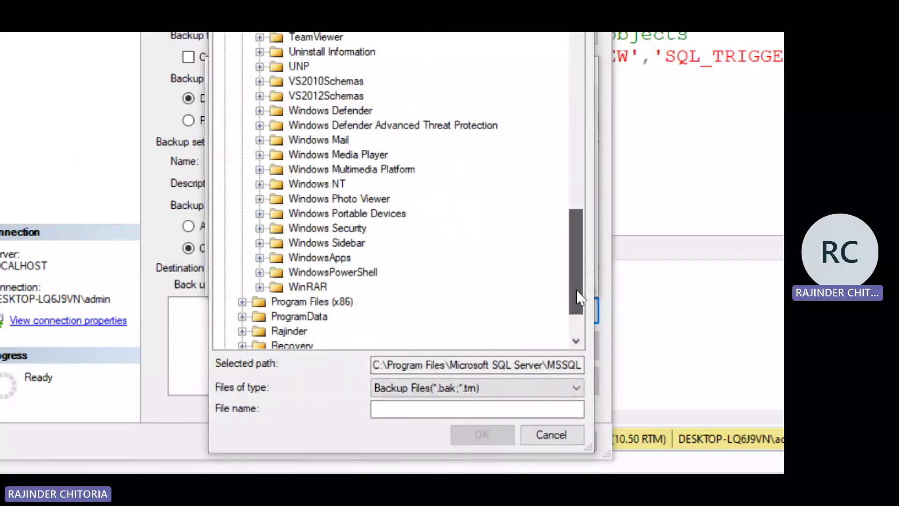
{"action": "scroll", "coordinate": [331, 324], "scroll_direction": "down", "scroll_amount": 2}
{"action": "left_click", "coordinate": [231, 337]}
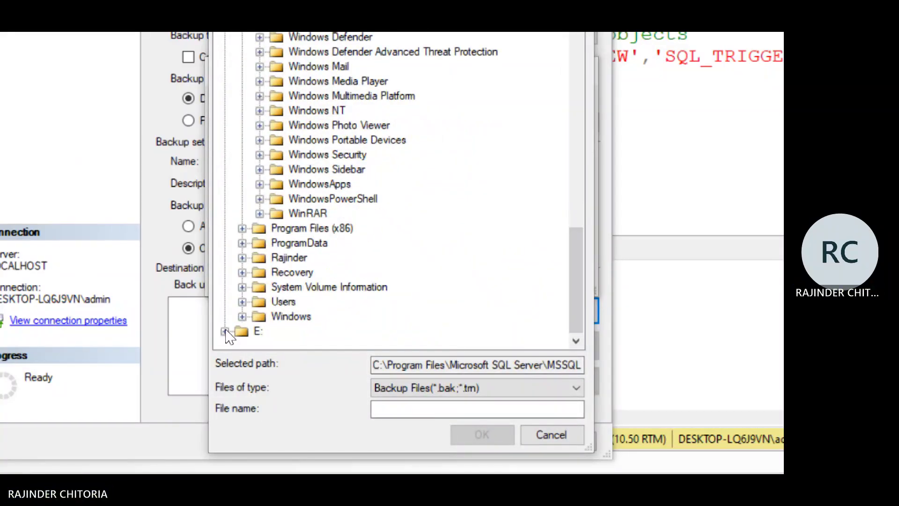
{"action": "left_click_drag", "start_coordinate": [575, 234], "coordinate": [572, 206]}
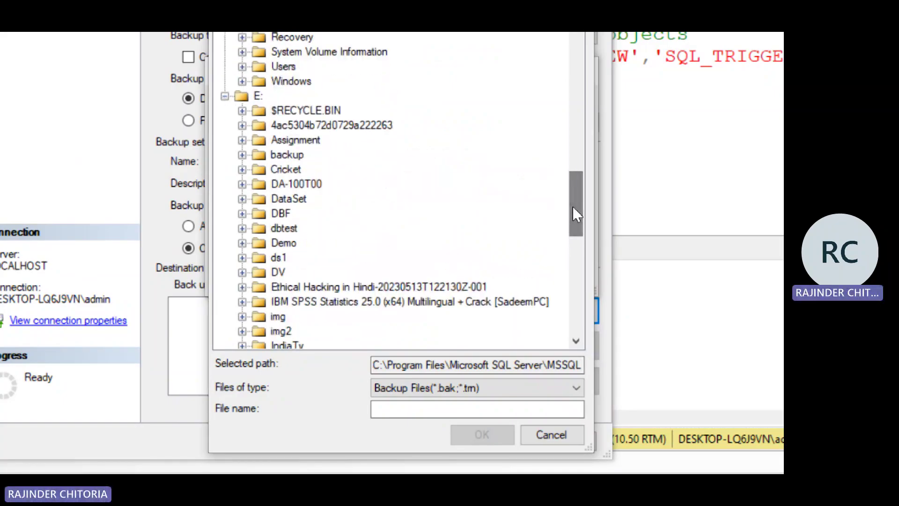
{"action": "left_click", "coordinate": [258, 96]}
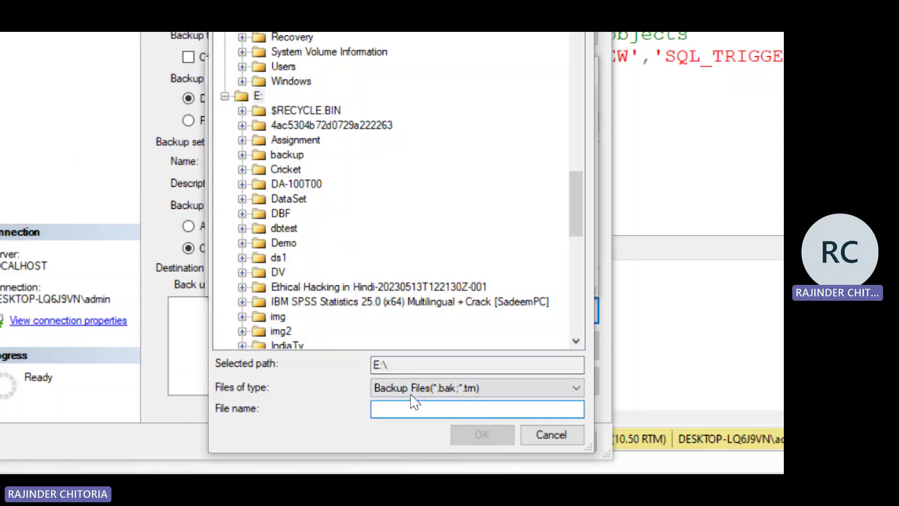
- Name the backup file DBBK140523.bak and add it as the backup's disk destination
{"action": "type", "text": "DBBK"}
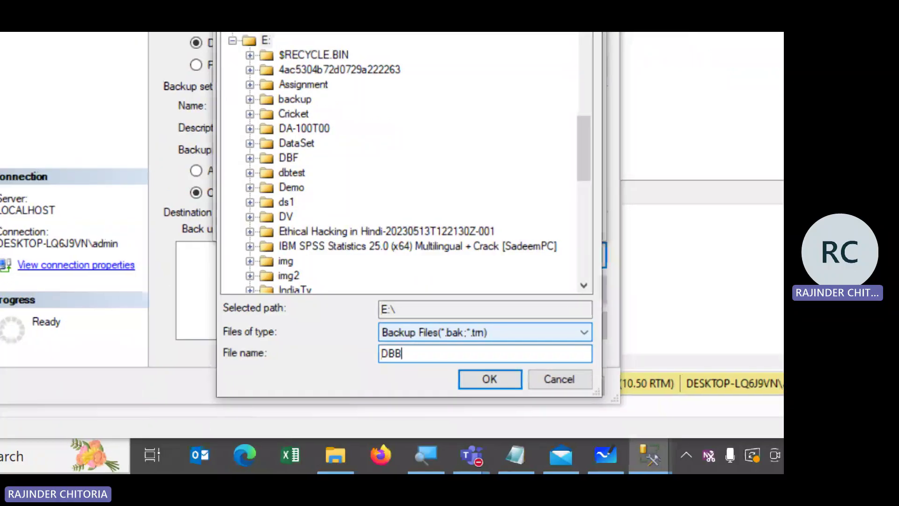
{"action": "type", "text": "1405"}
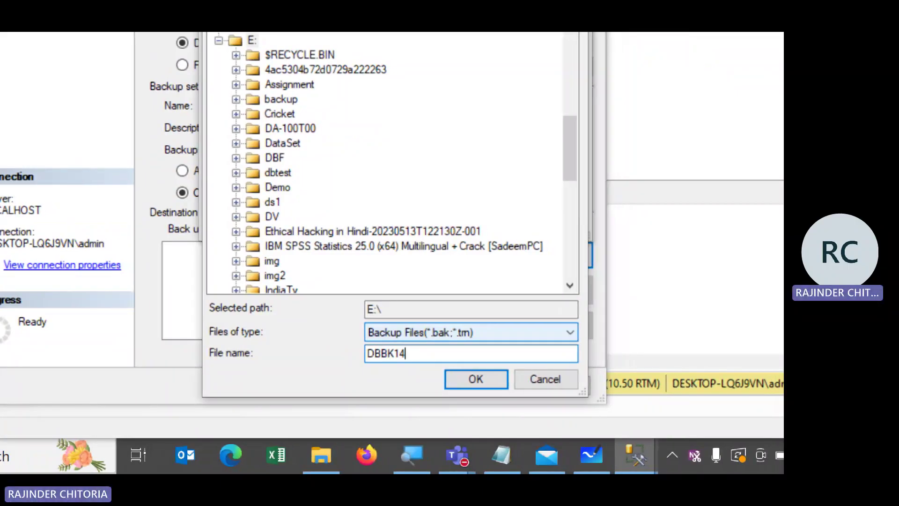
{"action": "type", "text": "23"}
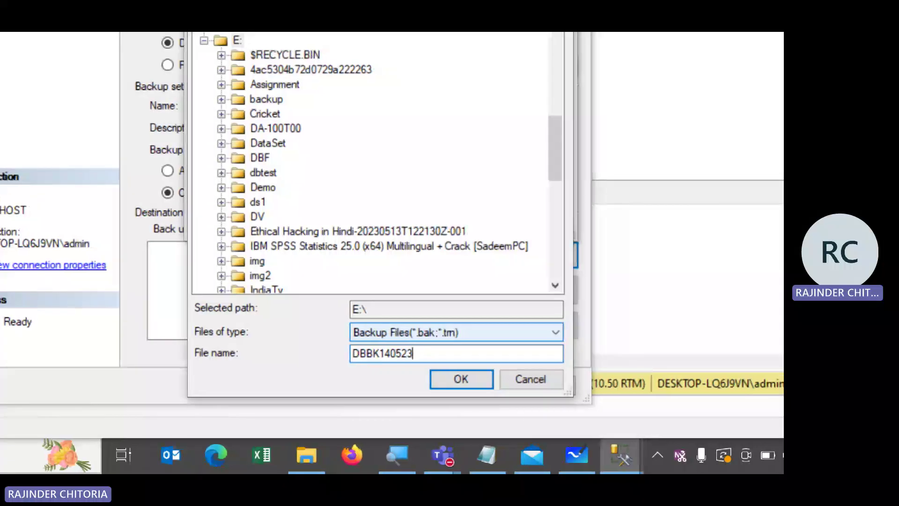
{"action": "type", "text": ".bak"}
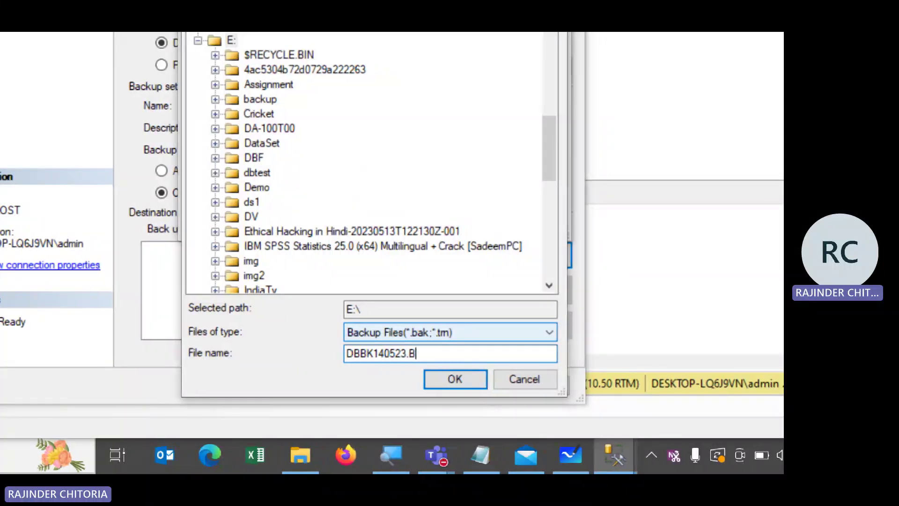
{"action": "key", "text": "BackSpace"}
{"action": "key", "text": "BackSpace"}
{"action": "type", "text": "ak"}
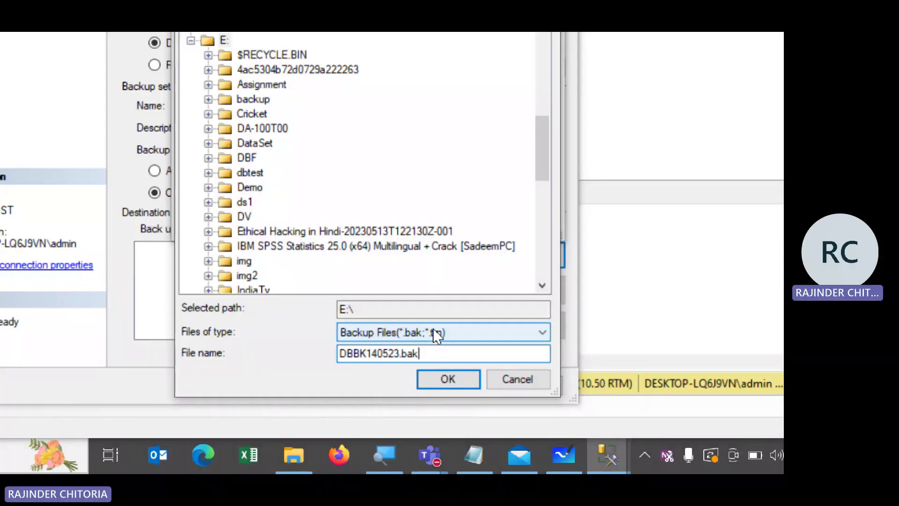
{"action": "left_click", "coordinate": [447, 380]}
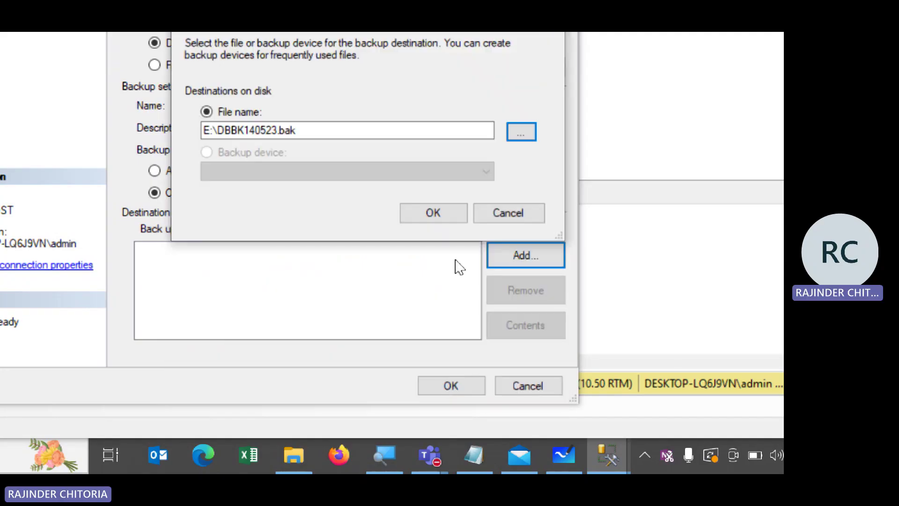
{"action": "left_click", "coordinate": [437, 218]}
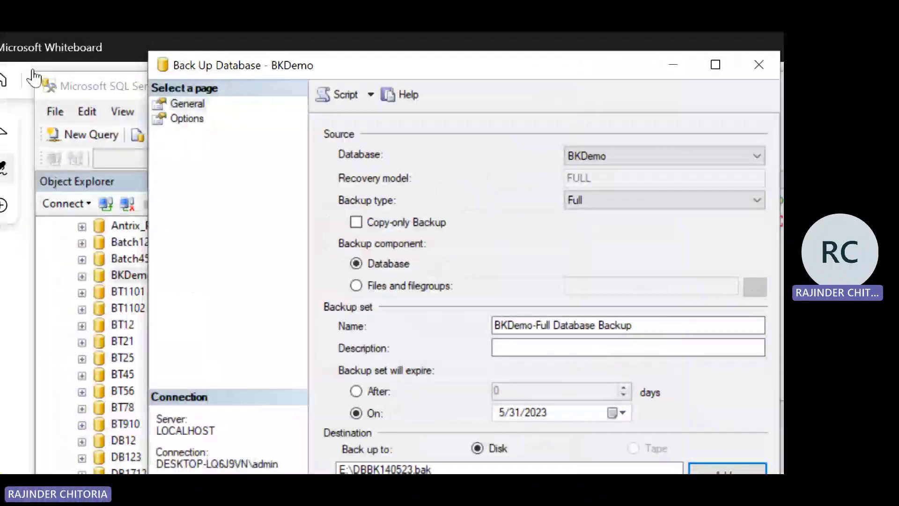
- Set the backup's overwrite media option to Overwrite all existing backup sets
{"action": "left_click", "coordinate": [182, 120]}
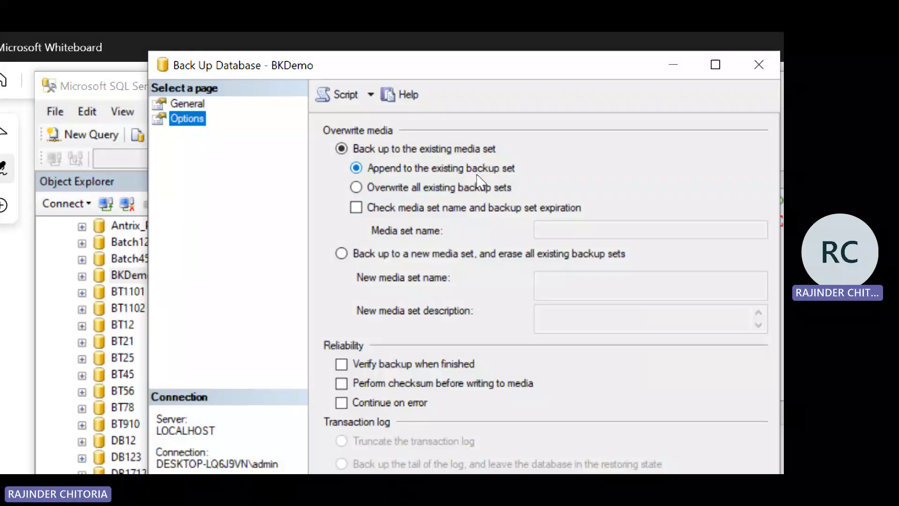
{"action": "left_click", "coordinate": [357, 188]}
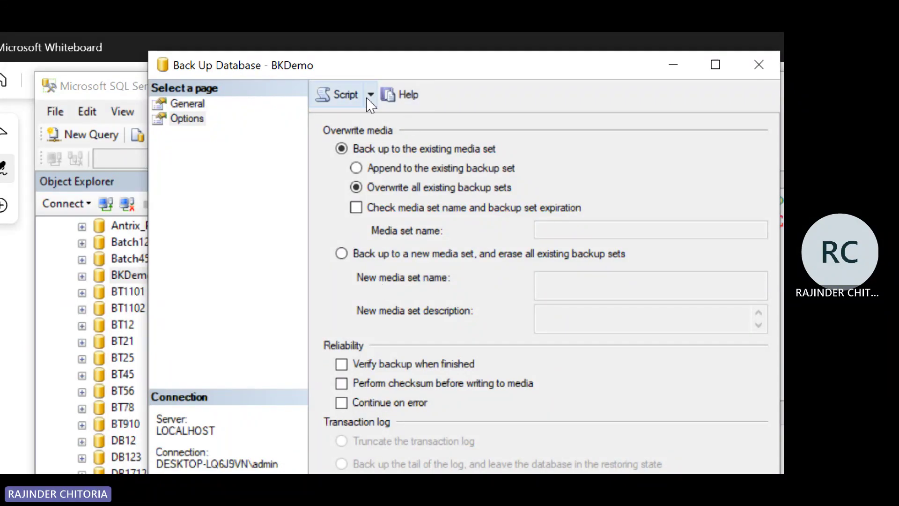
- Script the configured BKDemo backup to a new query window and minimize the backup dialog to reveal the script
{"action": "left_click_drag", "start_coordinate": [340, 70], "coordinate": [293, 122]}
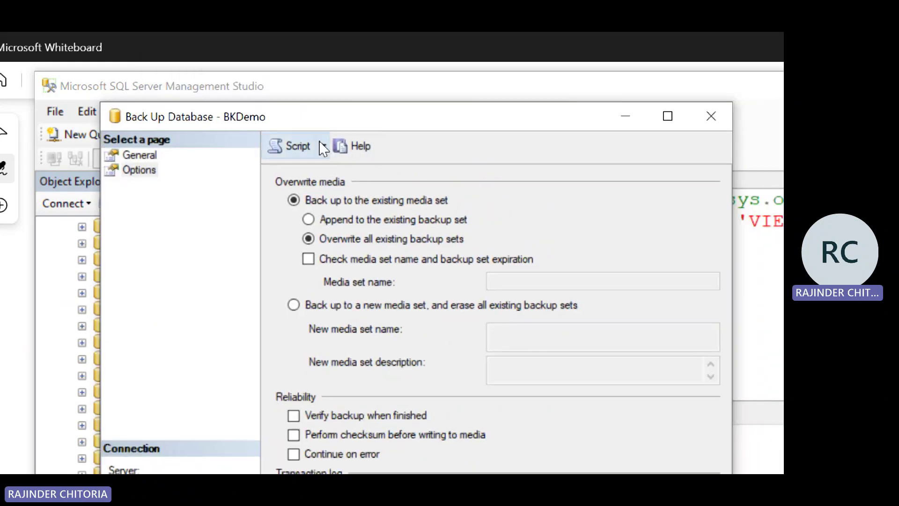
{"action": "left_click", "coordinate": [323, 146]}
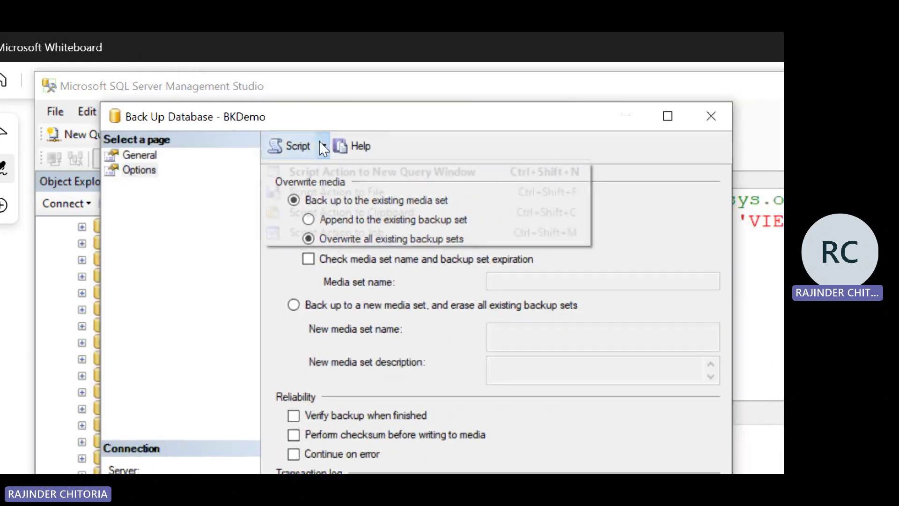
{"action": "left_click", "coordinate": [322, 173]}
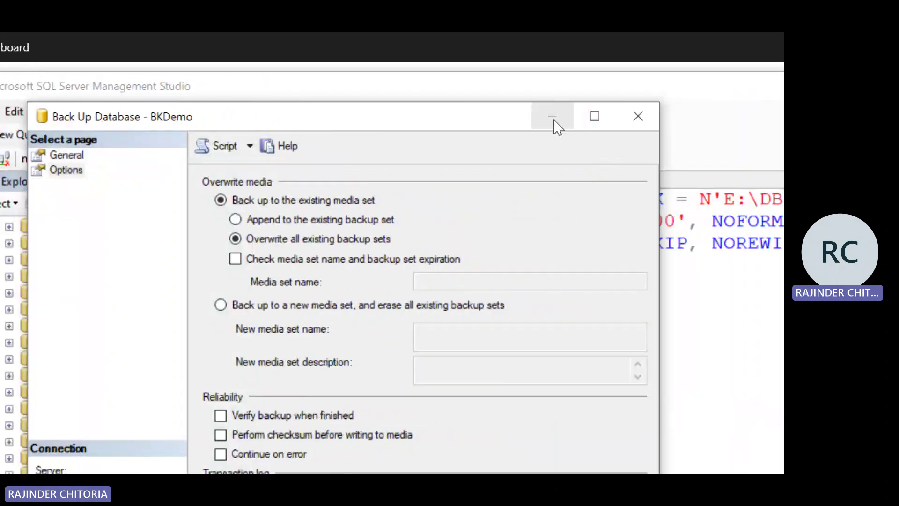
{"action": "left_click", "coordinate": [556, 123]}
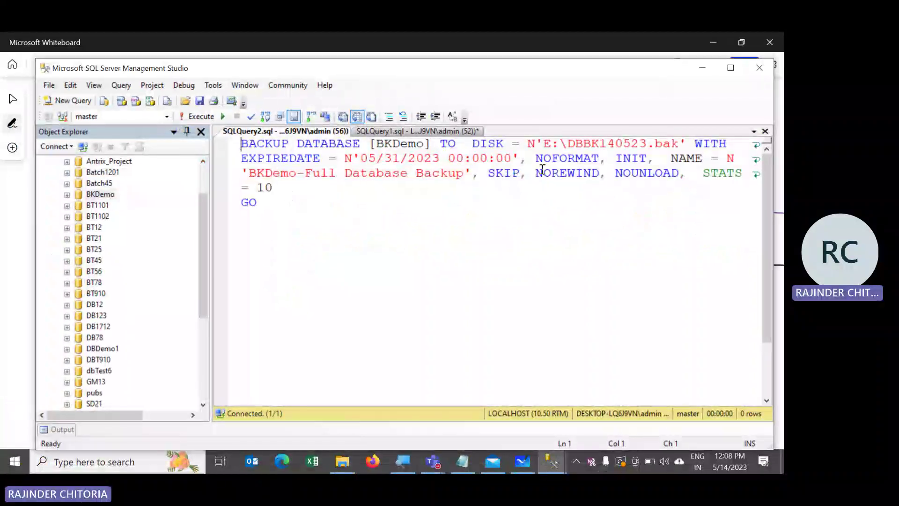
- Split the generated BACKUP DATABASE script into separate lines starting at DISK, WITH, NOFORMAT, NAME and SKIP
{"action": "left_click", "coordinate": [694, 143]}
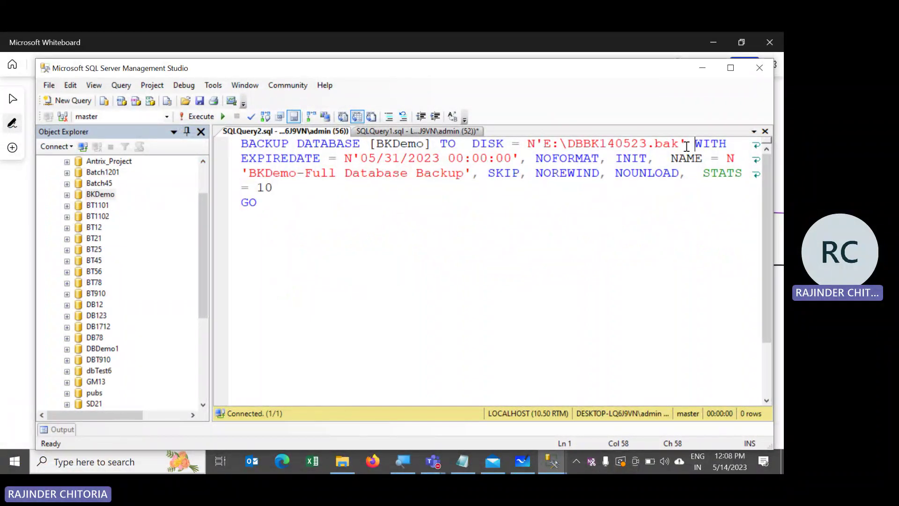
{"action": "key", "text": "Return"}
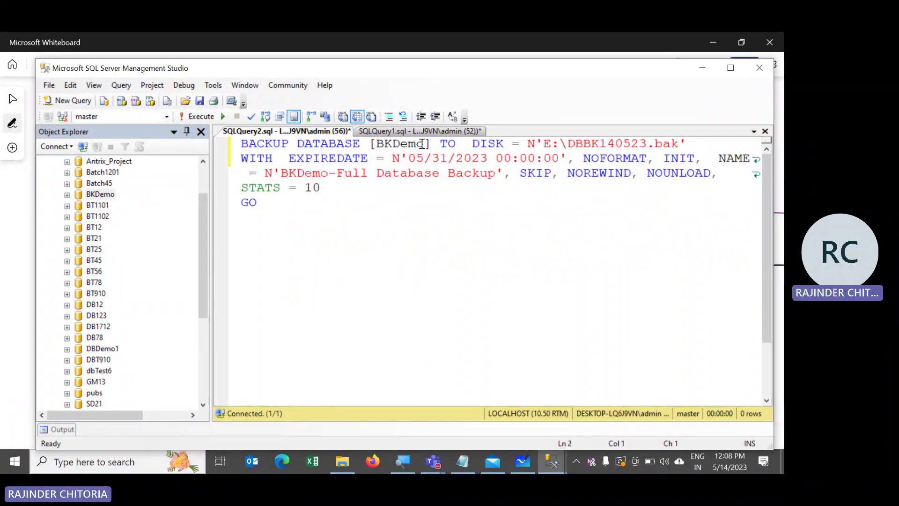
{"action": "left_click_drag", "start_coordinate": [378, 145], "coordinate": [416, 144]}
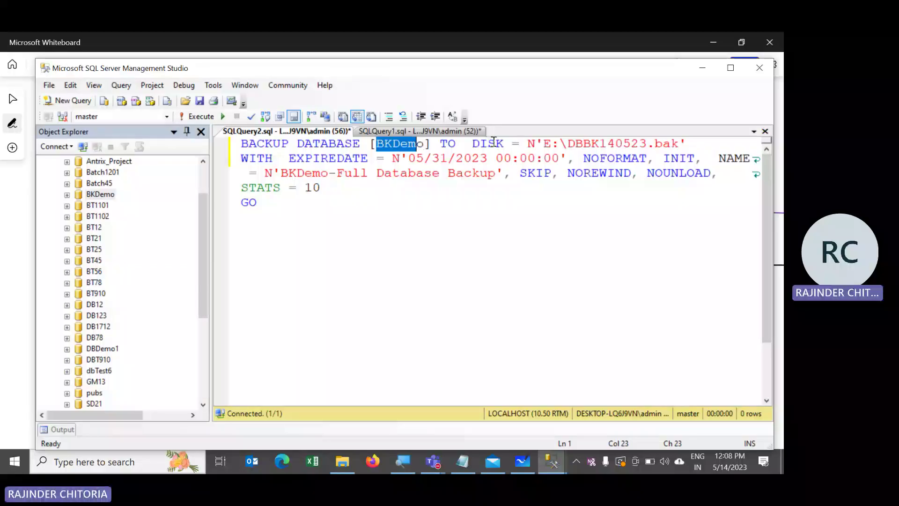
{"action": "left_click", "coordinate": [472, 143]}
{"action": "key", "text": "Return"}
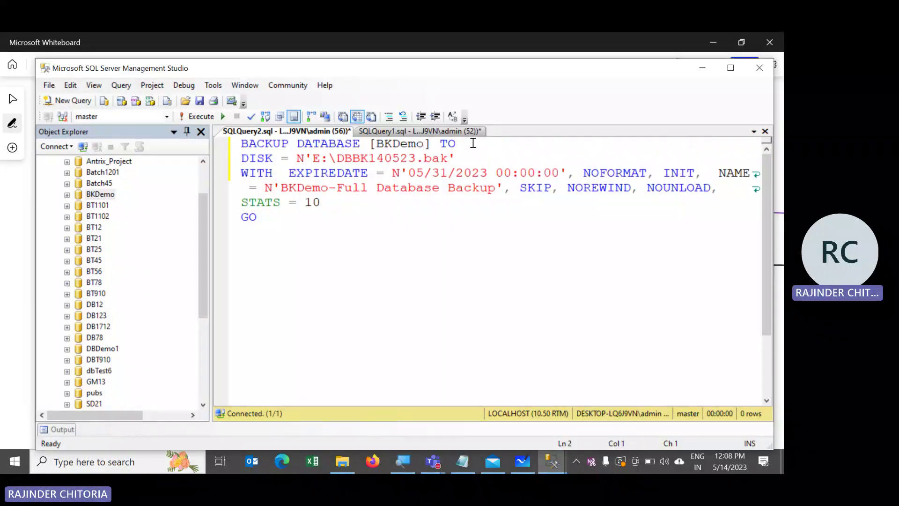
{"action": "left_click", "coordinate": [581, 171]}
{"action": "key", "text": "Return"}
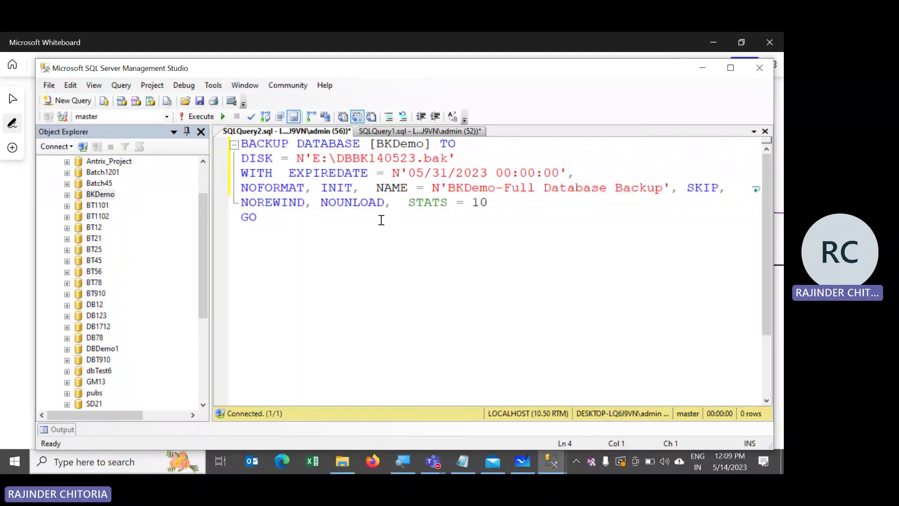
{"action": "left_click", "coordinate": [373, 187]}
{"action": "key", "text": "Return"}
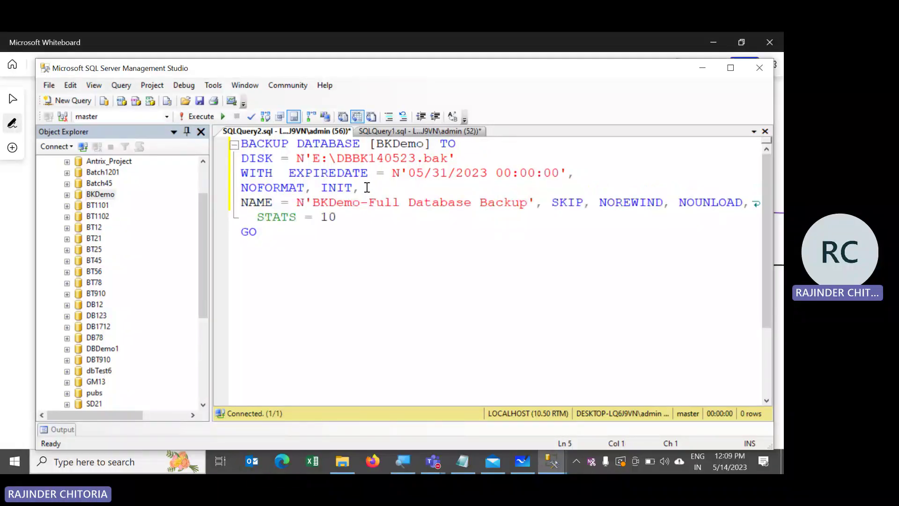
{"action": "left_click", "coordinate": [551, 202]}
{"action": "key", "text": "Return"}
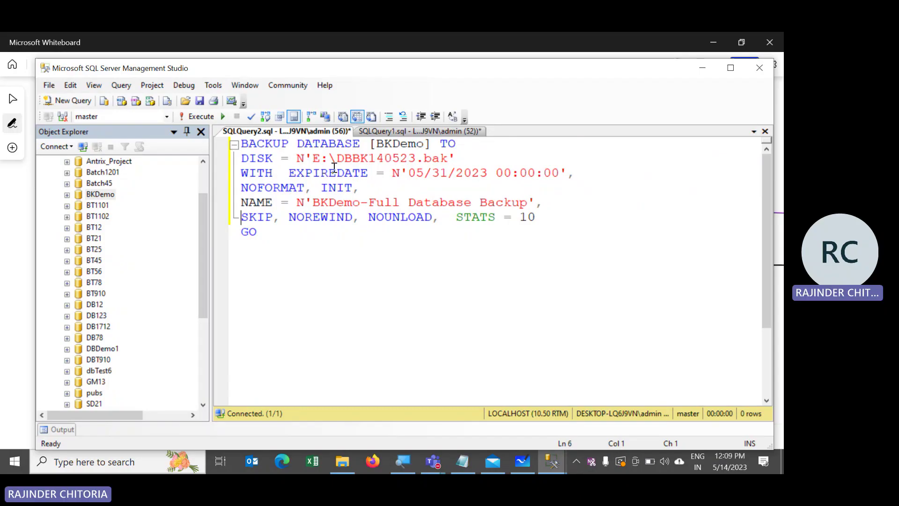
{"action": "left_click_drag", "start_coordinate": [337, 159], "coordinate": [481, 175]}
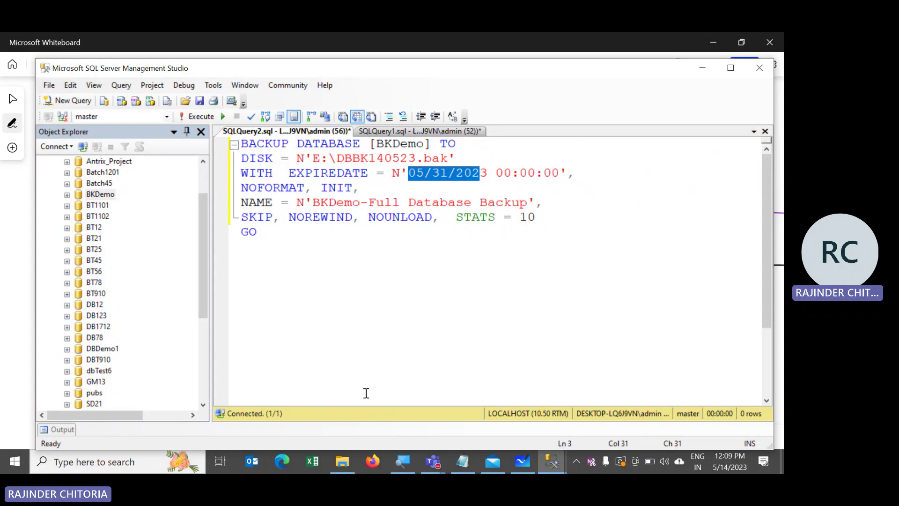
- Return to the Back Up Database dialog, run the full backup of BKDemo and dismiss the completion message
{"action": "key", "text": "alt+Tab"}
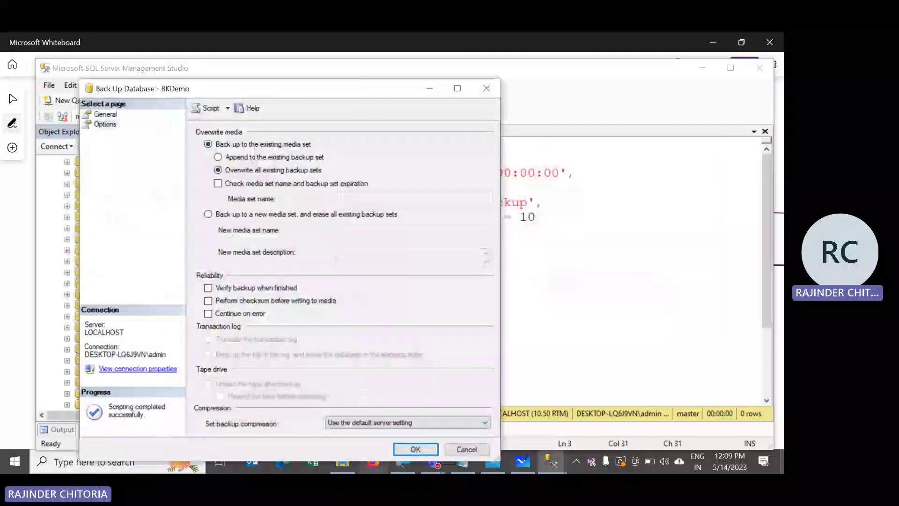
{"action": "left_click", "coordinate": [409, 449]}
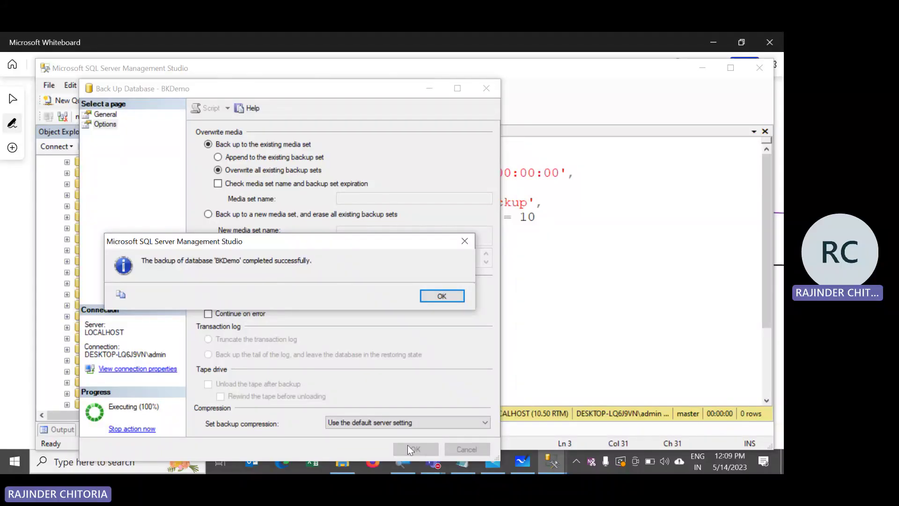
{"action": "left_click", "coordinate": [455, 295]}
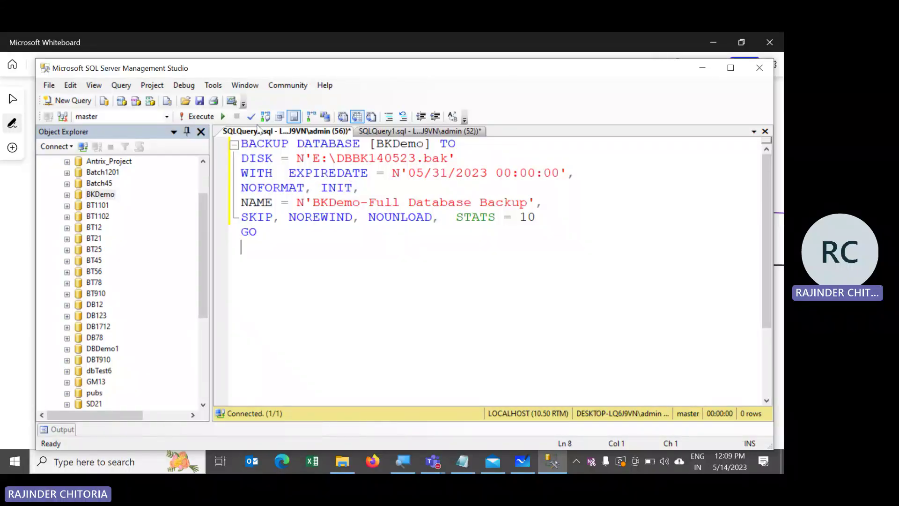
- Execute the BACKUP DATABASE script for BKDemo and examine the processed pages and progress in its output messages
{"action": "left_click", "coordinate": [197, 116]}
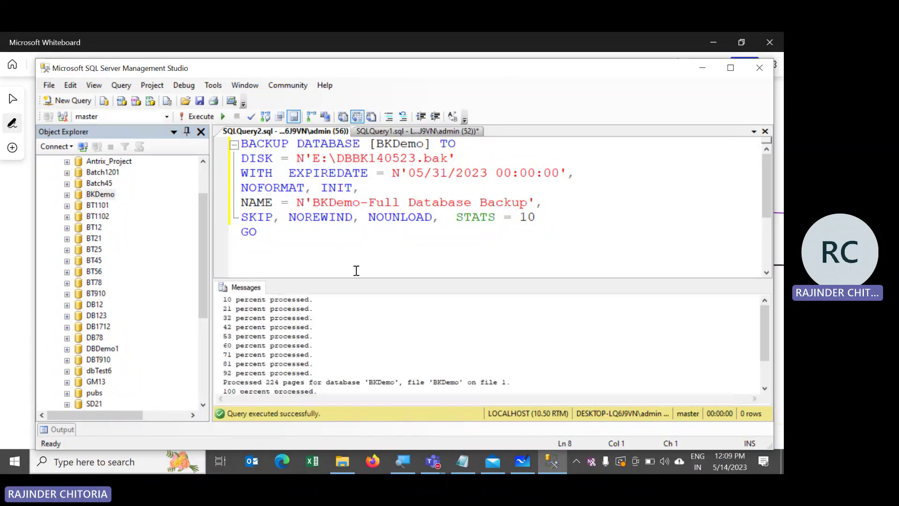
{"action": "left_click", "coordinate": [214, 391]}
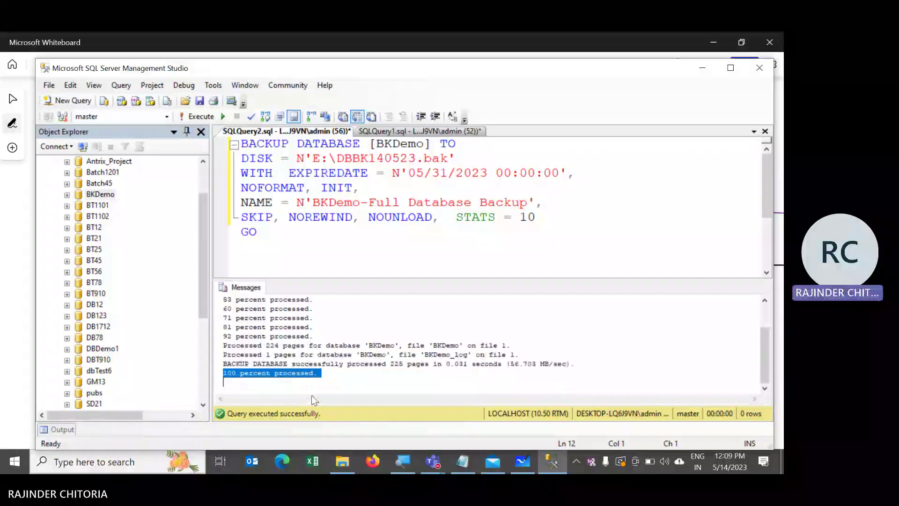
{"action": "left_click_drag", "start_coordinate": [327, 364], "coordinate": [511, 368]}
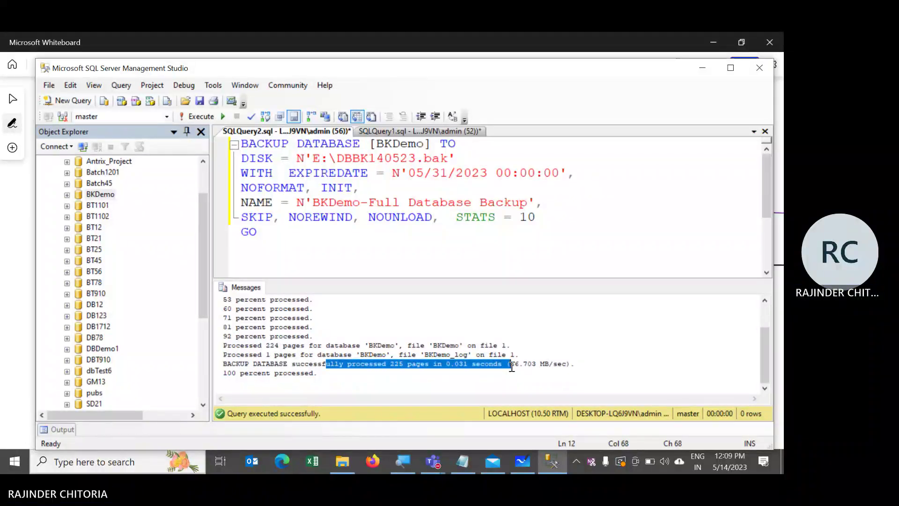
{"action": "left_click", "coordinate": [511, 367]}
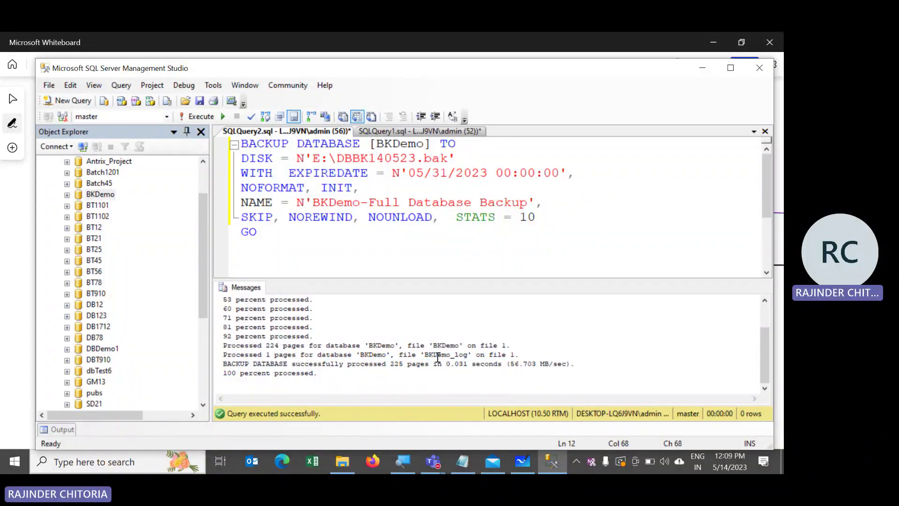
- Switch to File Explorer, view the DBBK140523 backup file on drive E: in Notepad, and close it
{"action": "key", "text": "alt+Tab"}
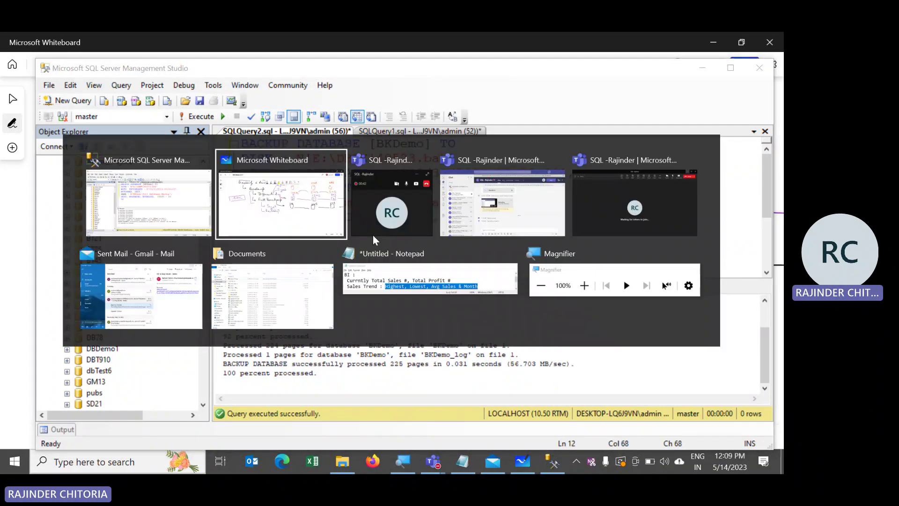
{"action": "left_click", "coordinate": [245, 279]}
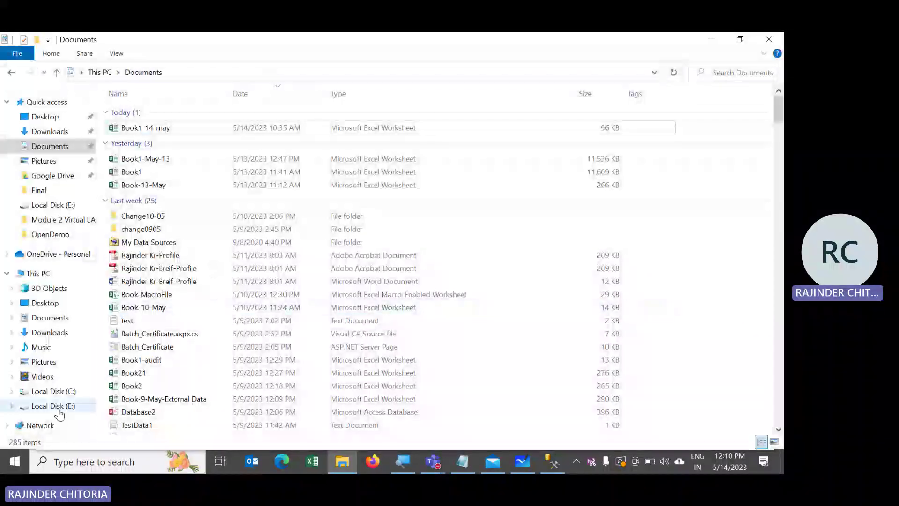
{"action": "left_click", "coordinate": [50, 405]}
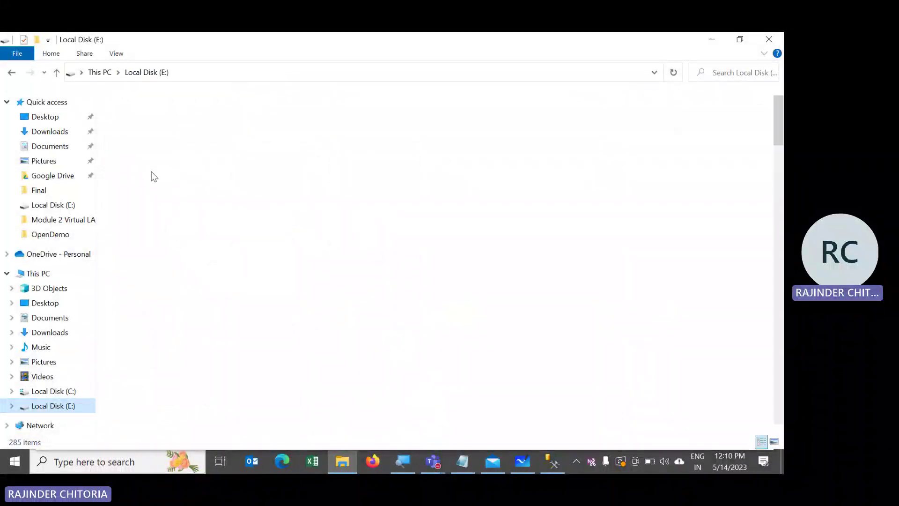
{"action": "left_click", "coordinate": [144, 114]}
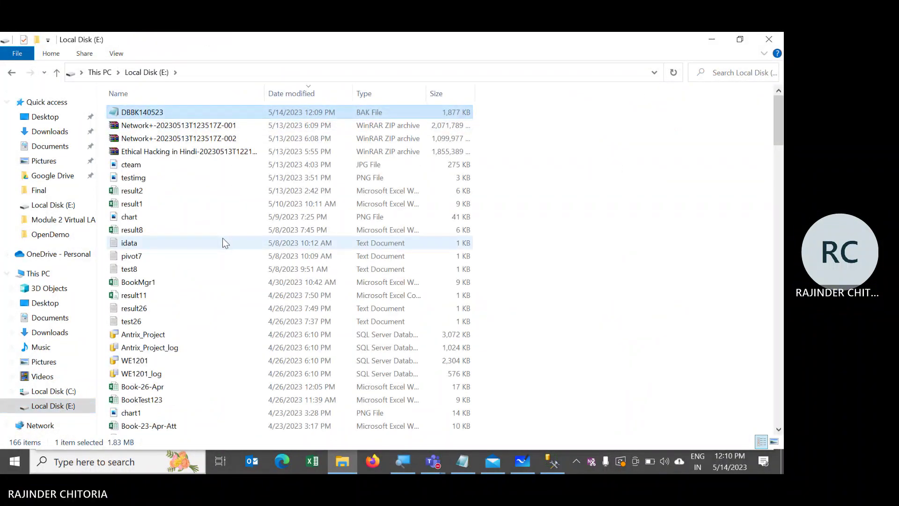
{"action": "double_click", "coordinate": [157, 112]}
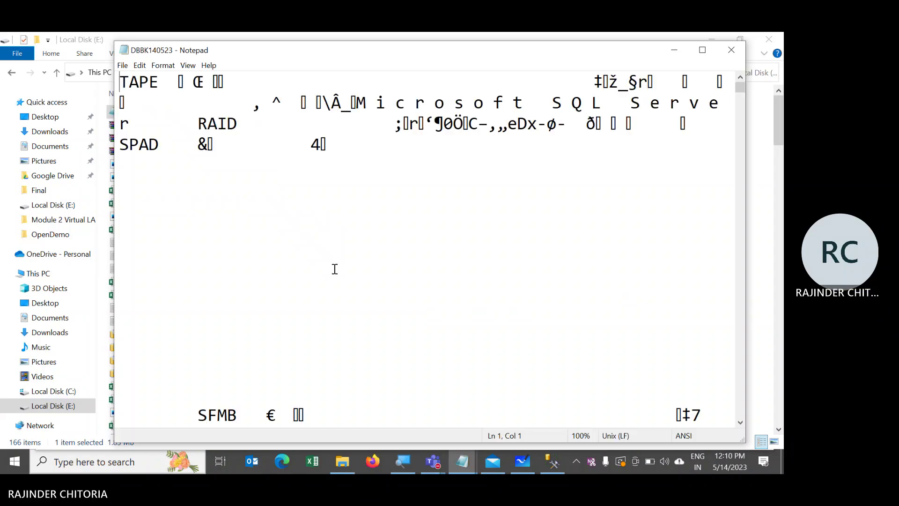
{"action": "left_click", "coordinate": [731, 50]}
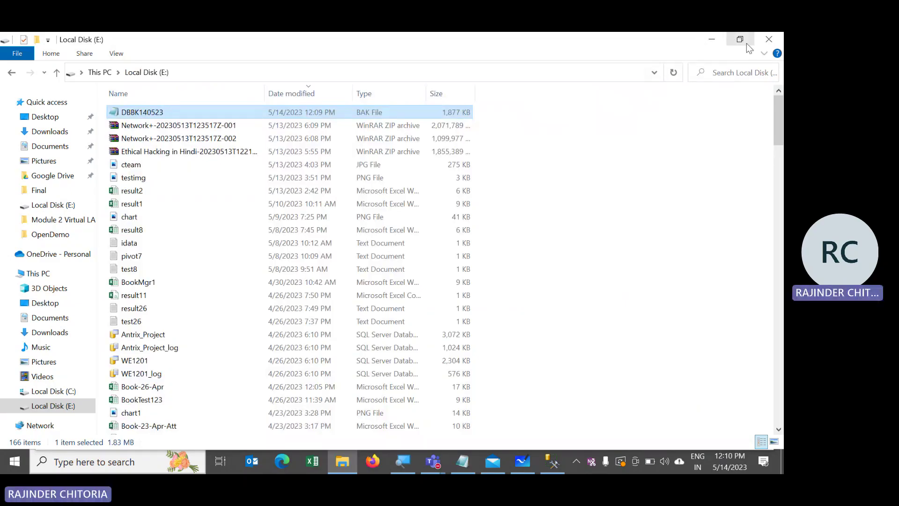
- Switch back to SQL Server Management Studio and add and run "use BKDemo" below "use master" in the object-count query
{"action": "key", "text": "alt+Tab"}
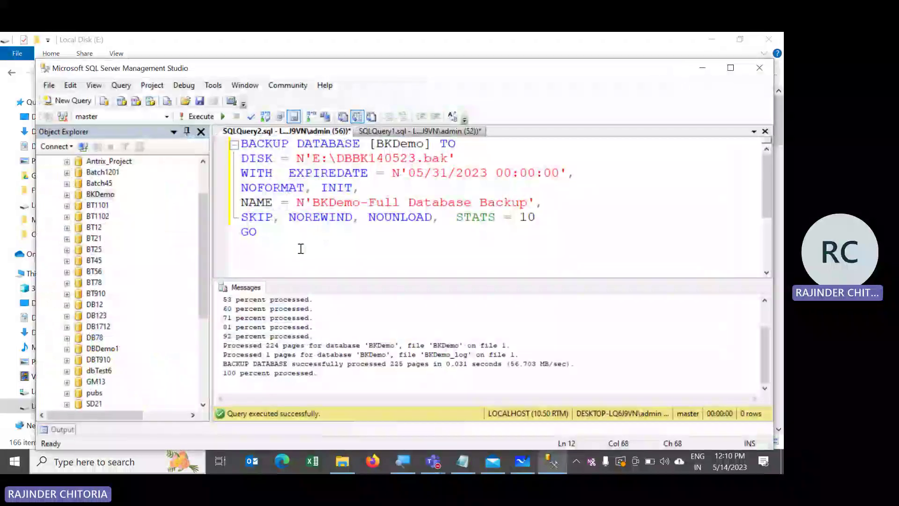
{"action": "left_click", "coordinate": [418, 131]}
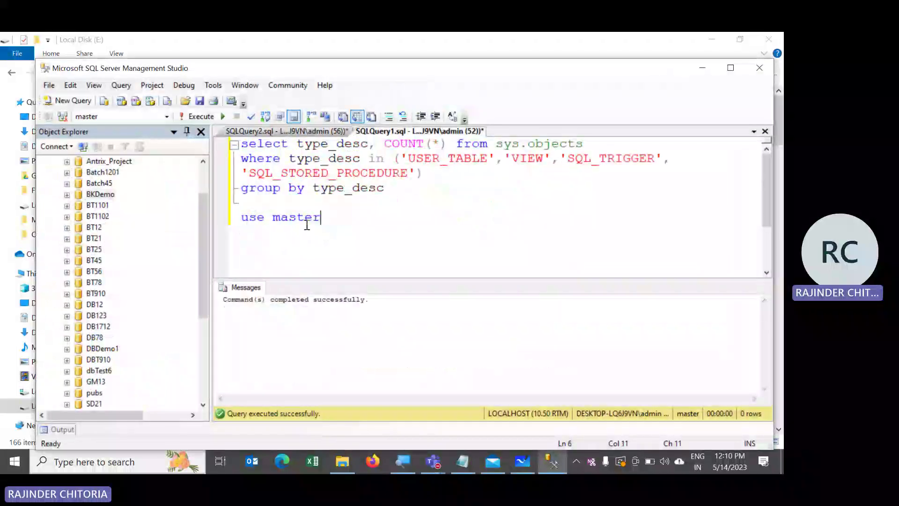
{"action": "key", "text": "Return"}
{"action": "key", "text": "Return"}
{"action": "type", "text": "use bk"}
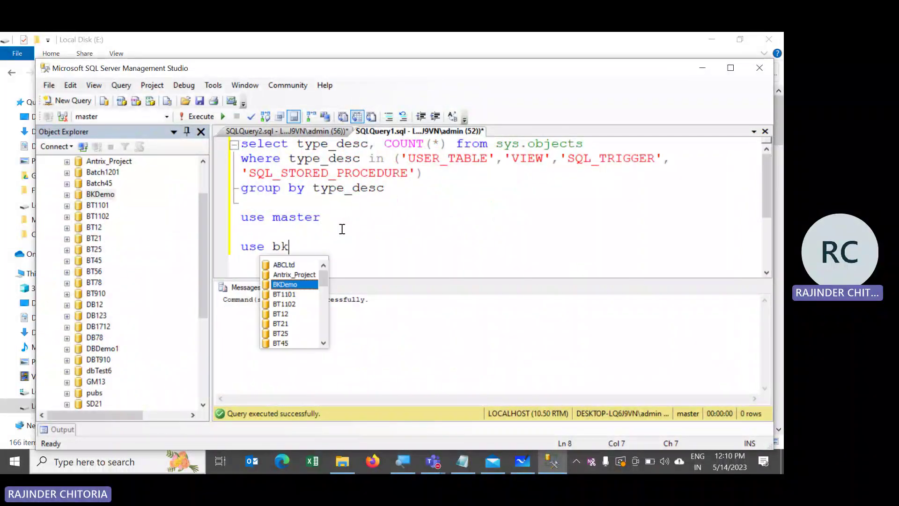
{"action": "key", "text": "Tab"}
{"action": "key", "text": "shift+Home"}
{"action": "key", "text": "F5"}
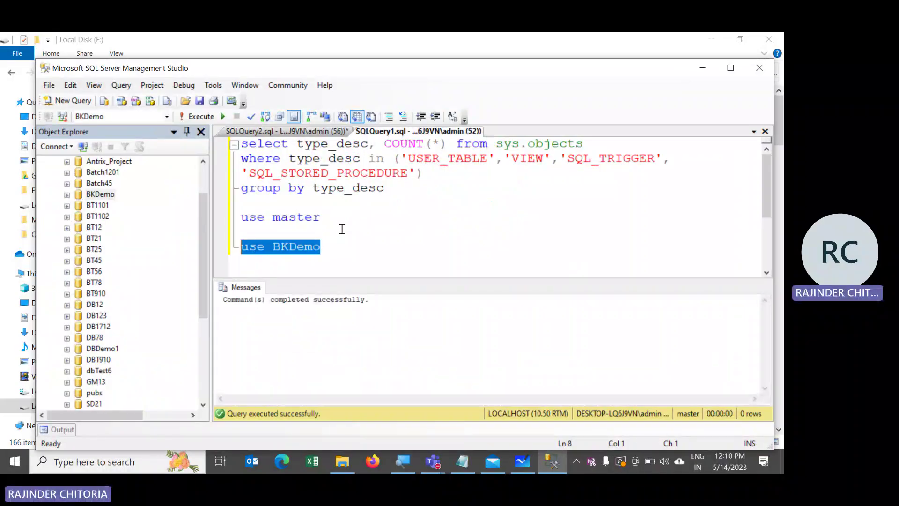
- Add the query "select * from sys.tables" below the use BKDemo statement and run only that line
{"action": "key", "text": "End"}
{"action": "key", "text": "Return"}
{"action": "key", "text": "Return"}
{"action": "type", "text": "select *"}
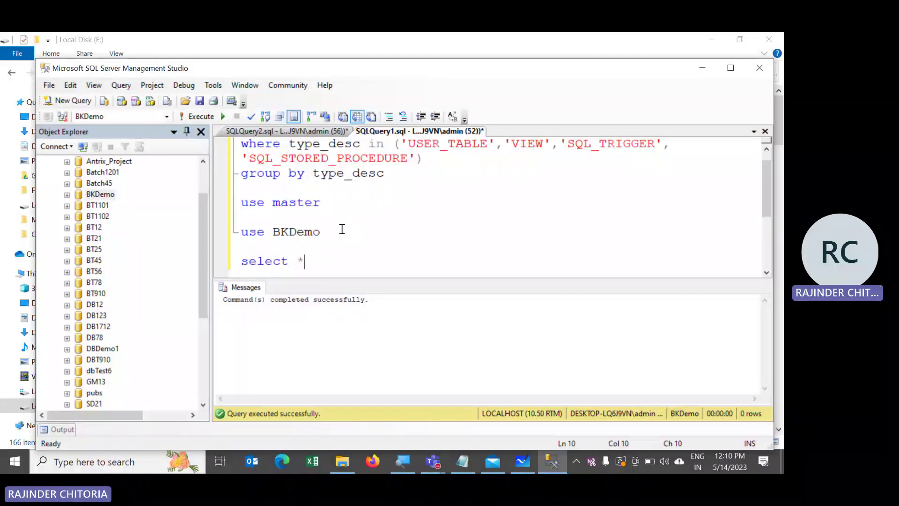
{"action": "type", "text": " from sys.table_types"}
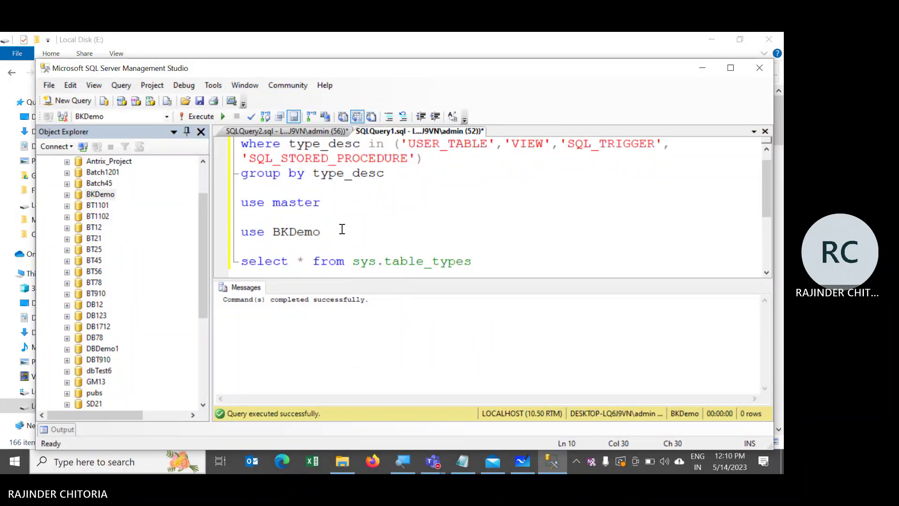
{"action": "key", "text": "BackSpace"}
{"action": "key", "text": "BackSpace"}
{"action": "key", "text": "BackSpace"}
{"action": "key", "text": "BackSpace"}
{"action": "key", "text": "BackSpace"}
{"action": "key", "text": "BackSpace"}
{"action": "type", "text": "s"}
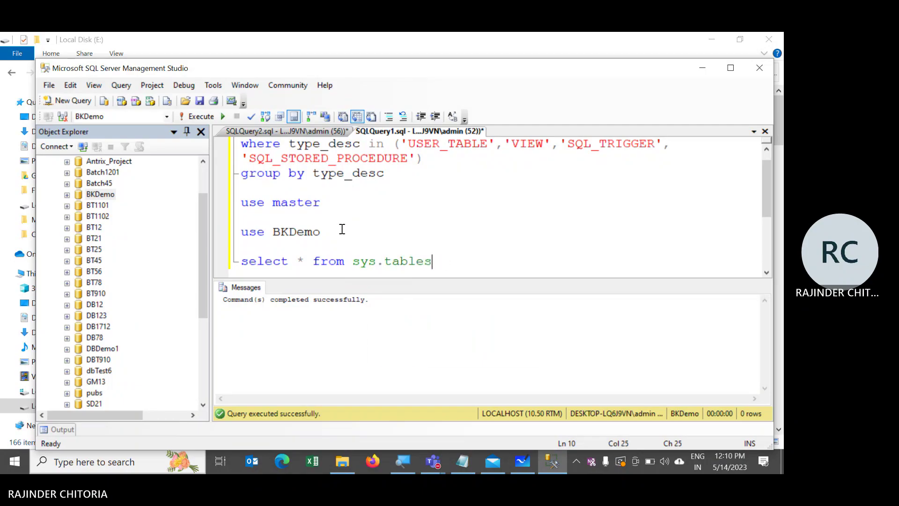
{"action": "key", "text": "shift+Home"}
{"action": "key", "text": "F5"}
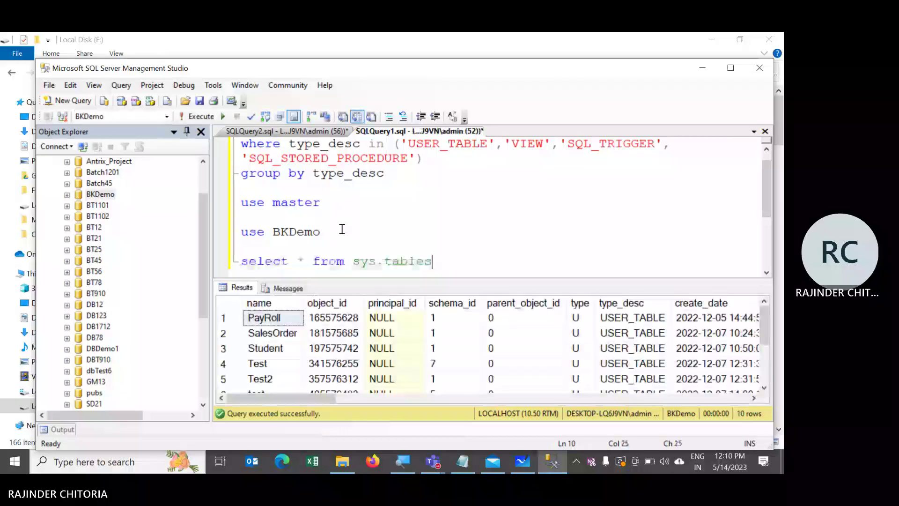
- Add the query "select * from Student" below the sys.tables query and run only that line
{"action": "key", "text": "Return"}
{"action": "type", "text": "se"}
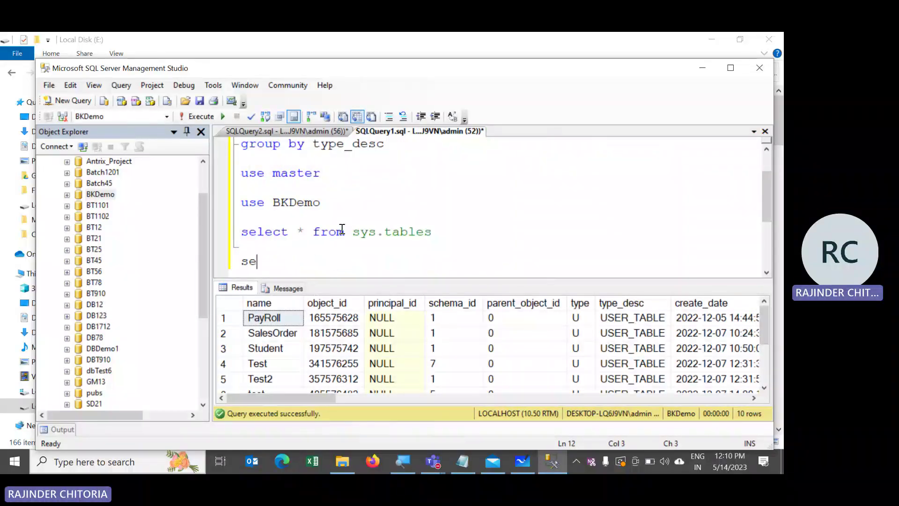
{"action": "type", "text": "lect * from st"}
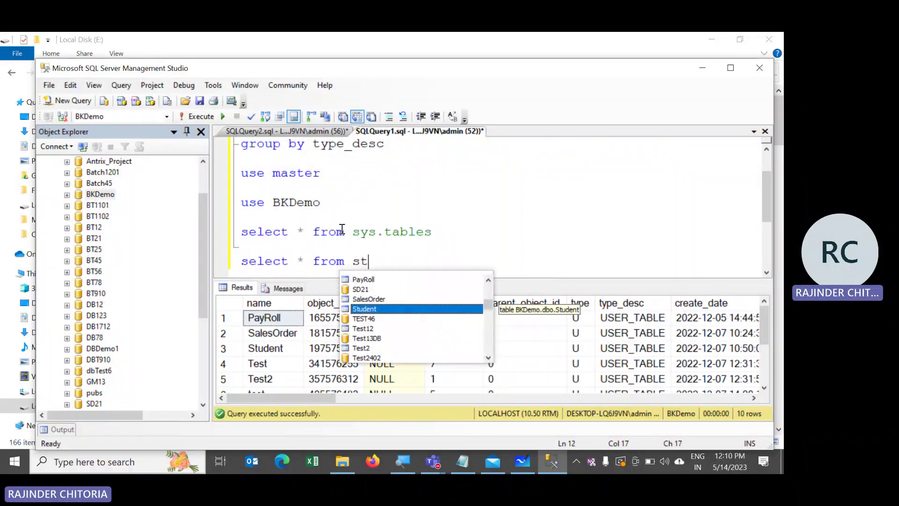
{"action": "key", "text": "Tab"}
{"action": "key", "text": "shift+Home"}
{"action": "key", "text": "F5"}
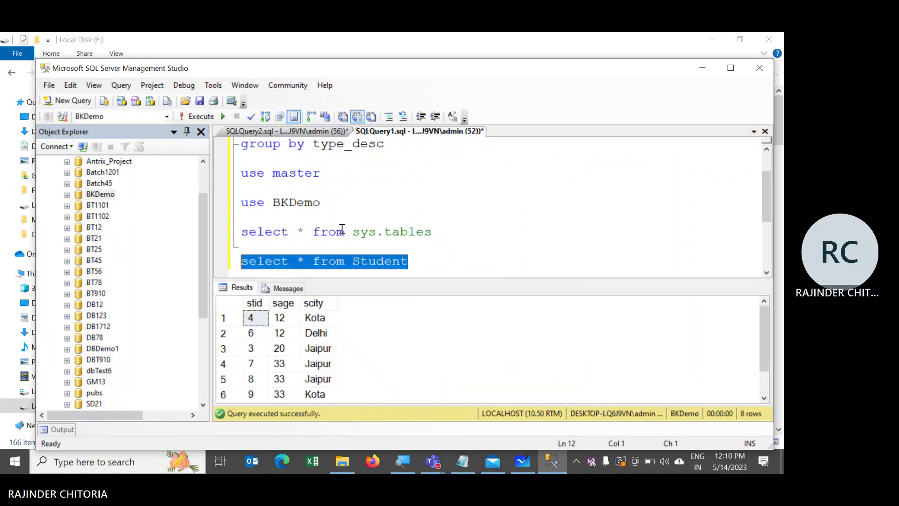
- Add the statement "drop table Student" below the Student query and run only that statement
{"action": "key", "text": "End"}
{"action": "key", "text": "Return"}
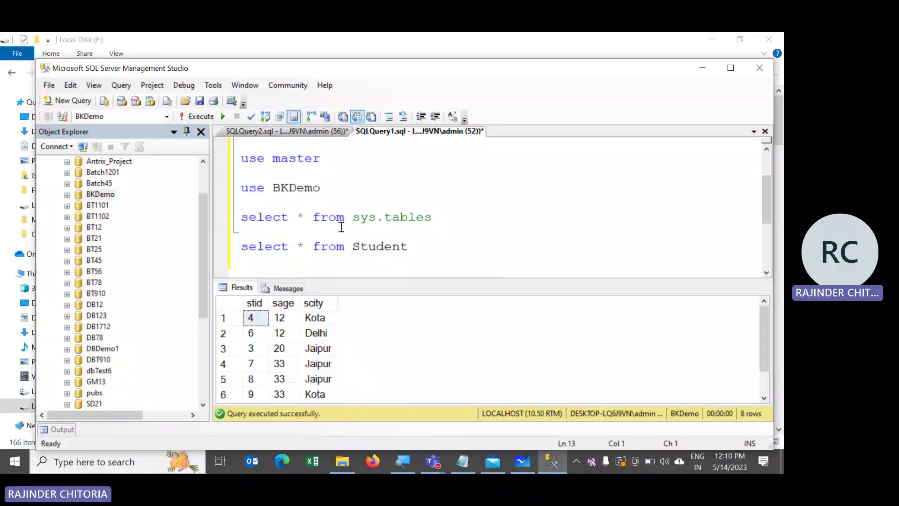
{"action": "type", "text": "drop table stude"}
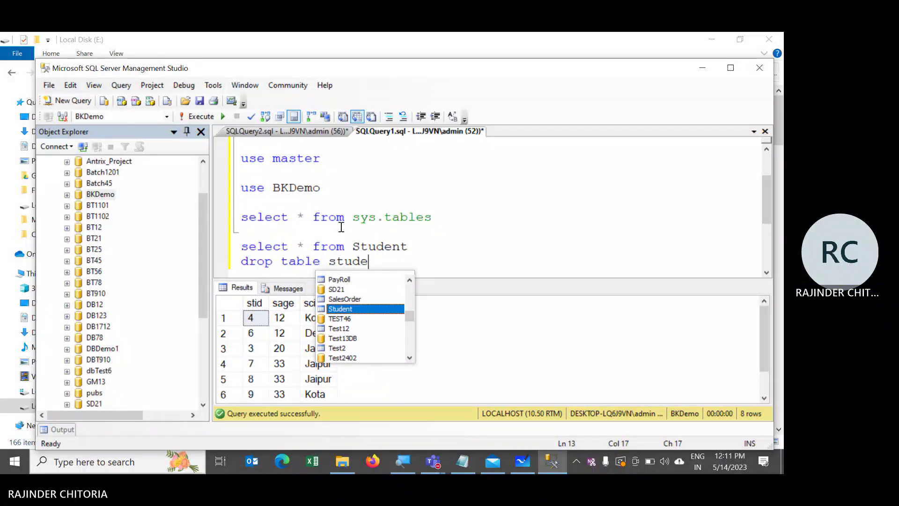
{"action": "key", "text": "Tab"}
{"action": "key", "text": "shift+Home"}
{"action": "key", "text": "F5"}
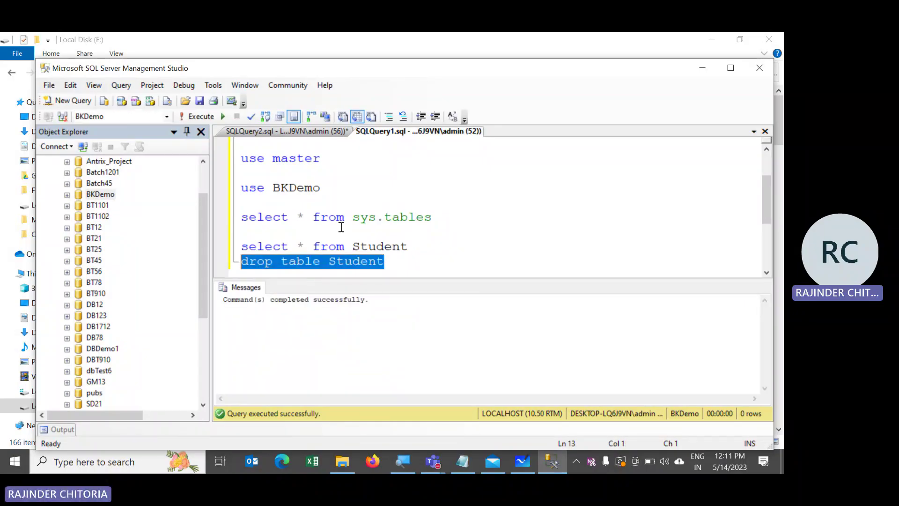
- Rerun only the "select * from Student" query to check whether the dropped table is still accessible
{"action": "key", "text": "End"}
{"action": "key", "text": "Up"}
{"action": "key", "text": "End"}
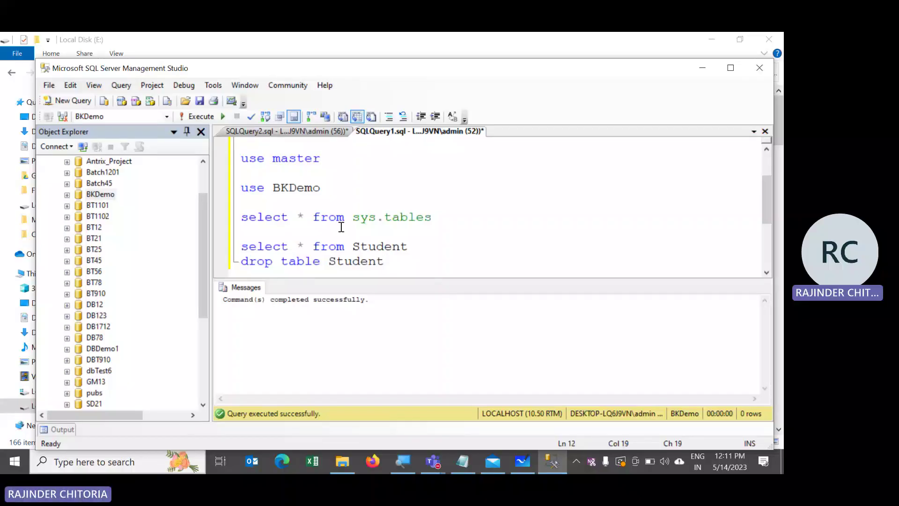
{"action": "key", "text": "shift+Home"}
{"action": "key", "text": "F5"}
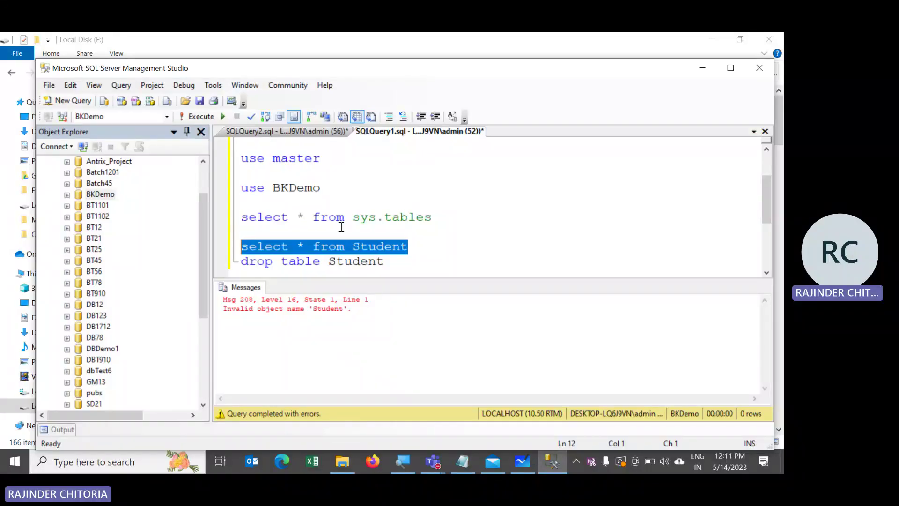
- Add "use master" below the drop table statement and run it to switch the connection away from BKDemo
{"action": "left_click", "coordinate": [391, 258]}
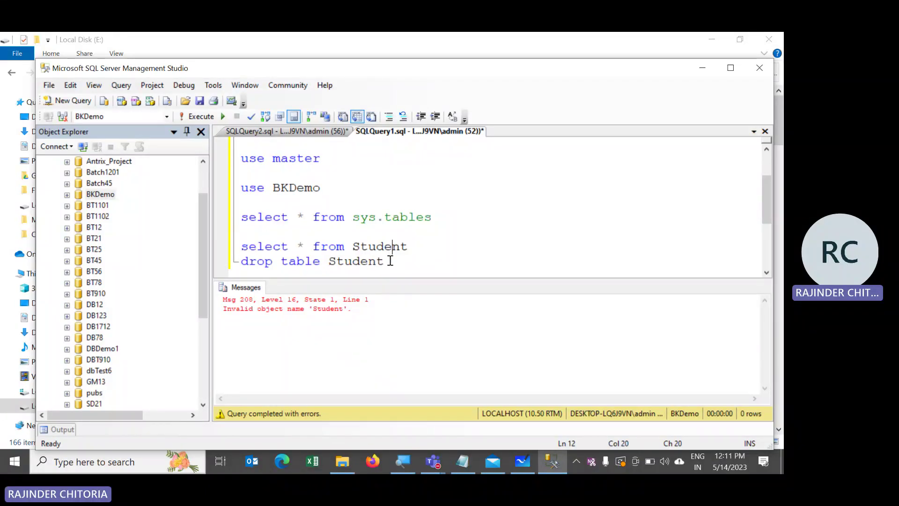
{"action": "key", "text": "Return"}
{"action": "key", "text": "Return"}
{"action": "type", "text": "use master"}
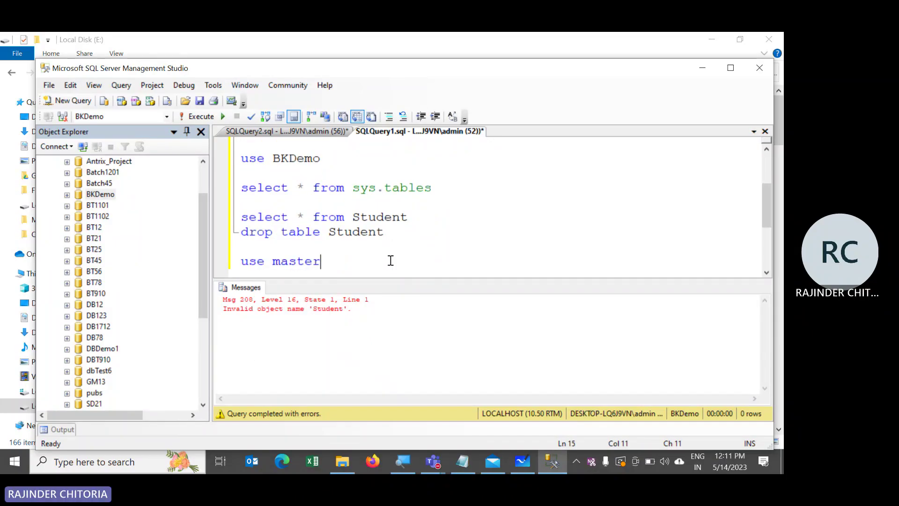
{"action": "key", "text": "shift+Home"}
{"action": "key", "text": "F5"}
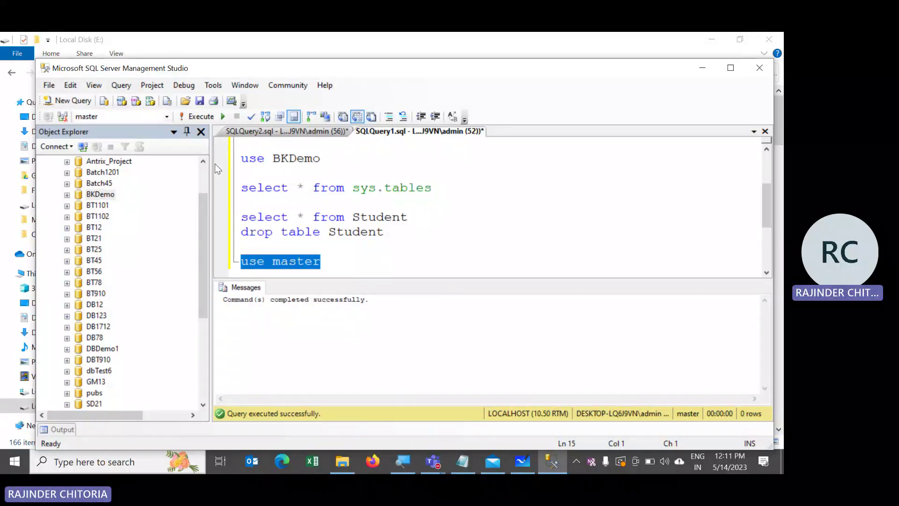
- Open the database restore dialog for BKDemo and deselect the listed BKDemo-Full Database Backup set
{"action": "left_click", "coordinate": [207, 179]}
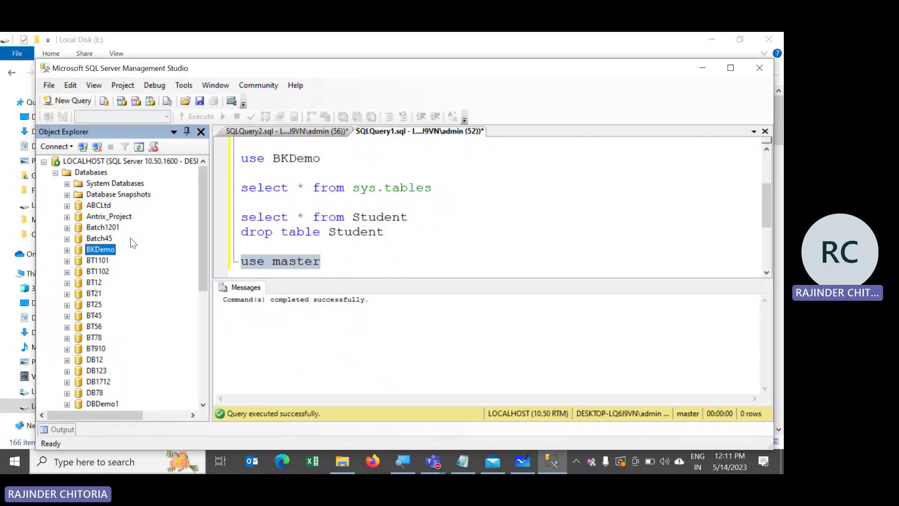
{"action": "right_click", "coordinate": [100, 253]}
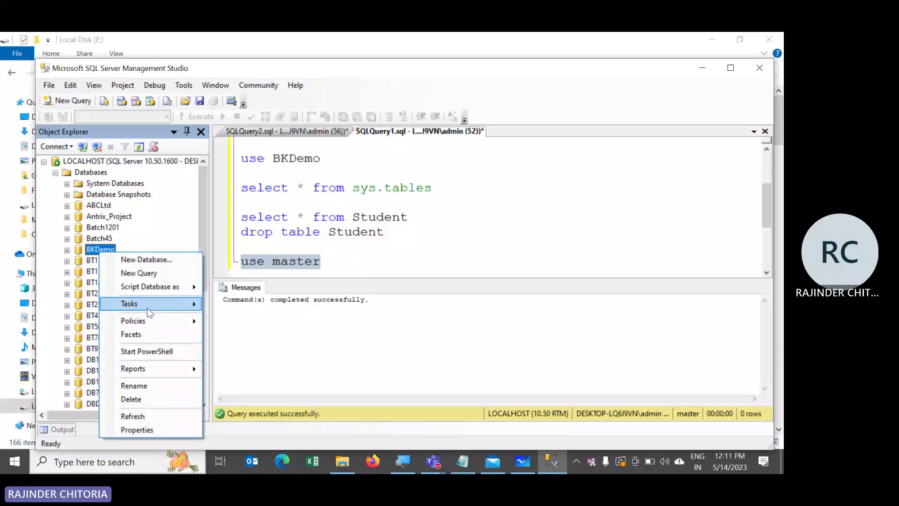
{"action": "mouse_move", "coordinate": [155, 307]}
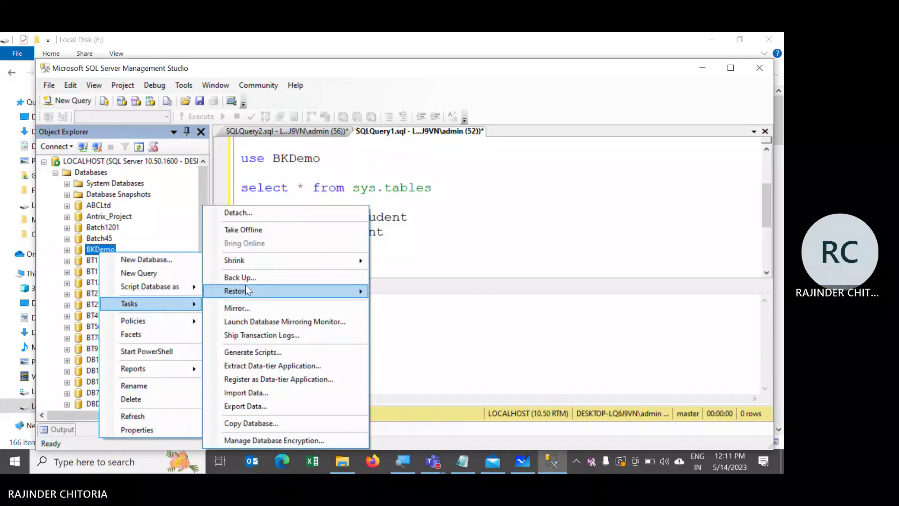
{"action": "mouse_move", "coordinate": [247, 291]}
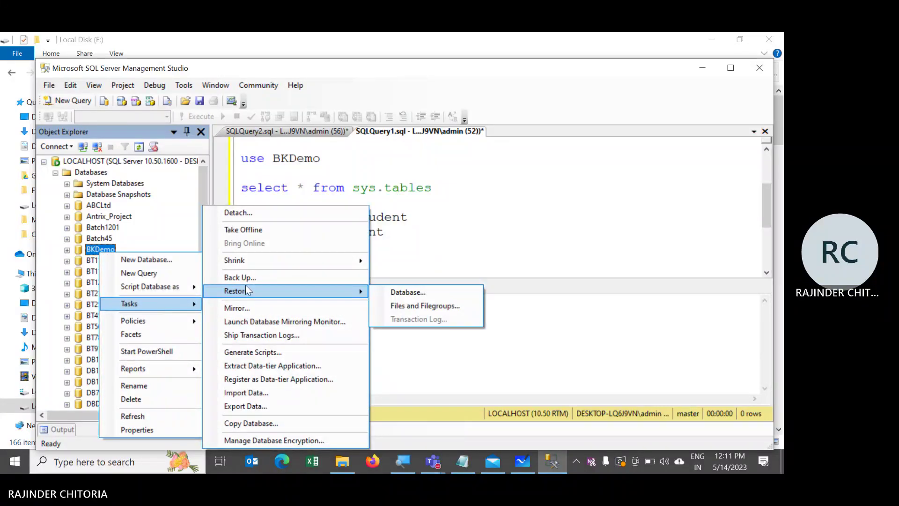
{"action": "left_click", "coordinate": [407, 292]}
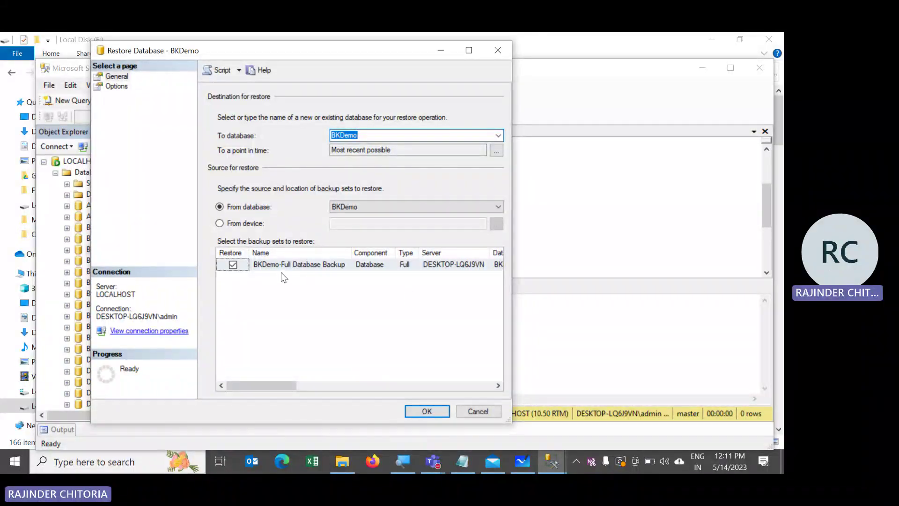
{"action": "left_click_drag", "start_coordinate": [282, 384], "coordinate": [269, 403]}
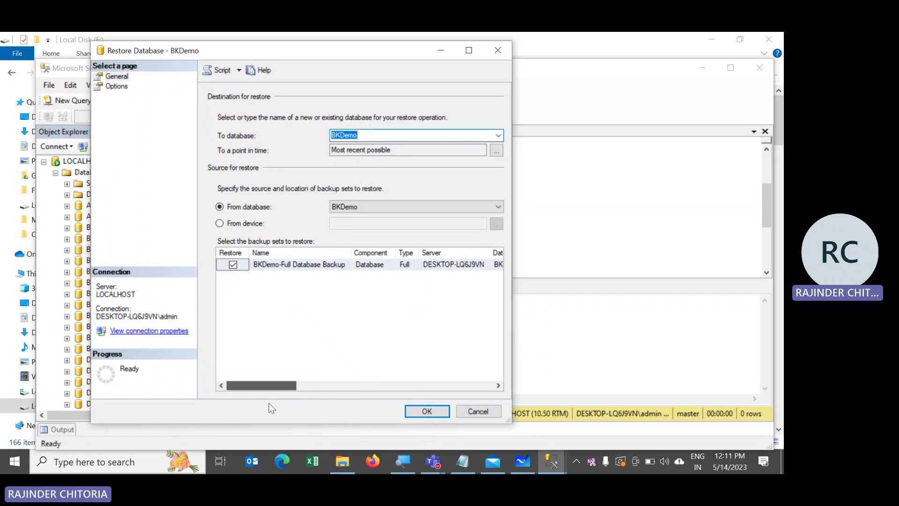
{"action": "left_click", "coordinate": [233, 264]}
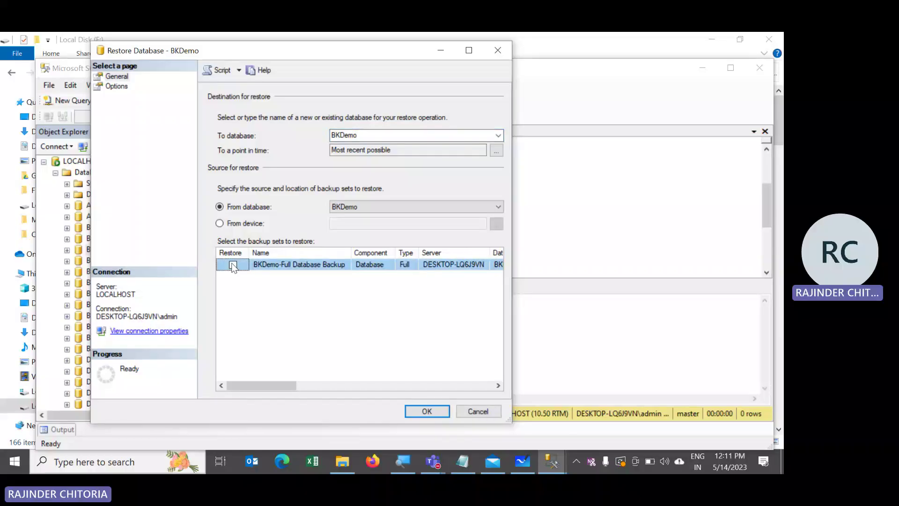
- Set the restore source to a device, using the backup file DBBK140523.bak on drive E:
{"action": "left_click", "coordinate": [219, 223]}
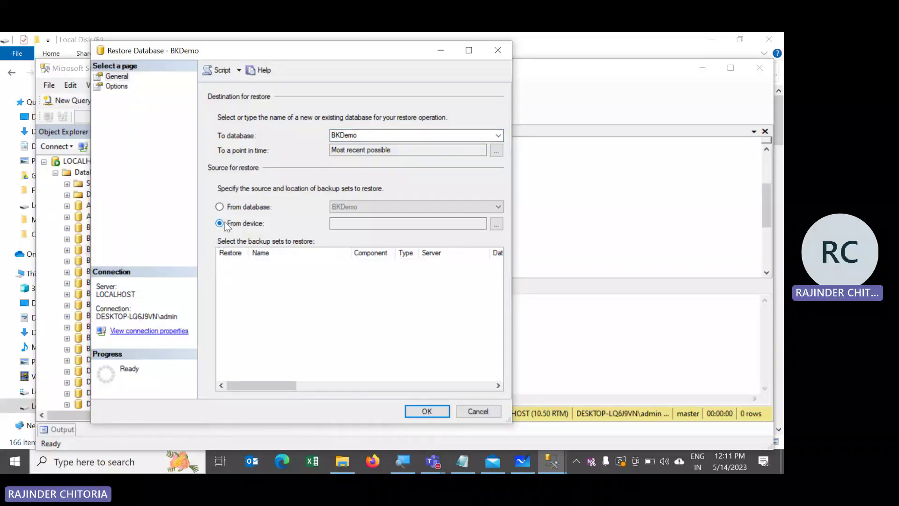
{"action": "left_click", "coordinate": [496, 224]}
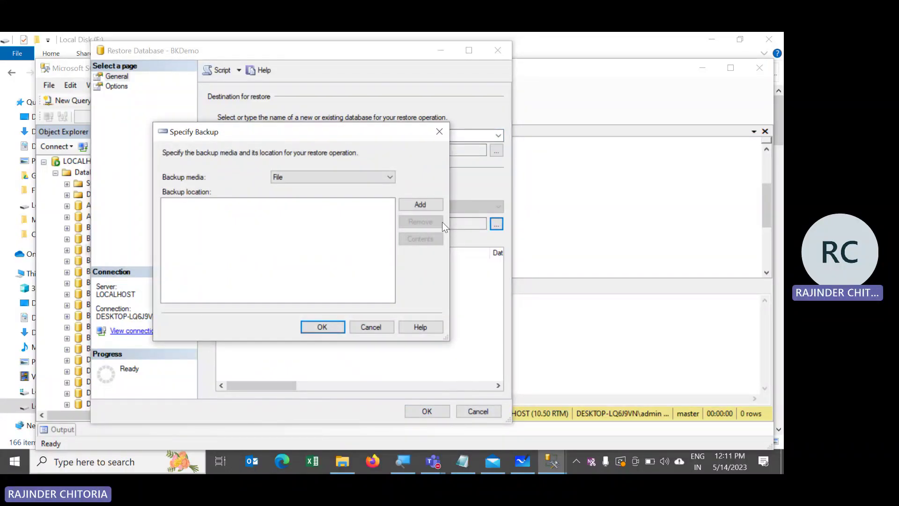
{"action": "left_click", "coordinate": [409, 205]}
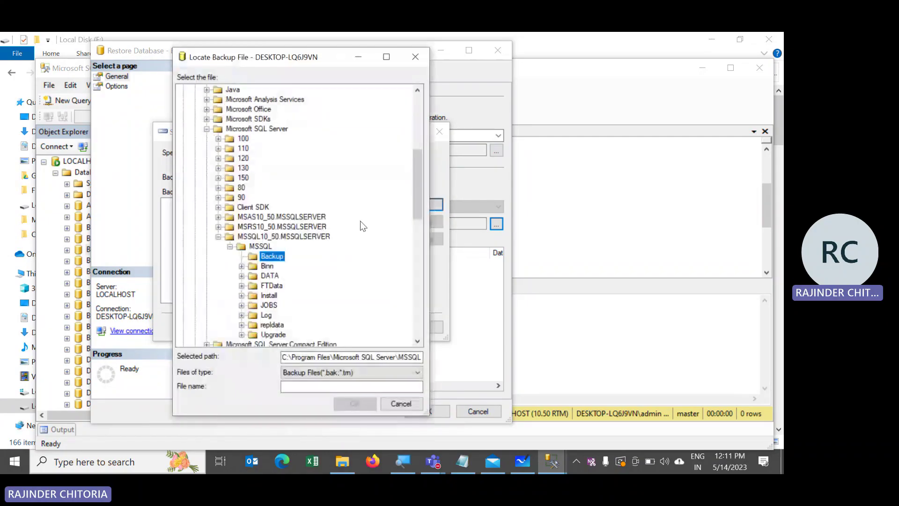
{"action": "left_click_drag", "start_coordinate": [417, 193], "coordinate": [417, 309]}
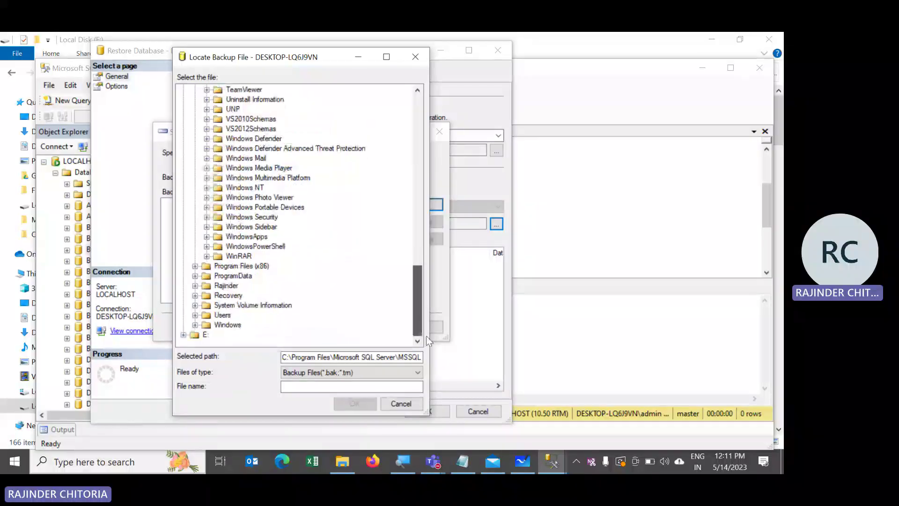
{"action": "left_click", "coordinate": [183, 334]}
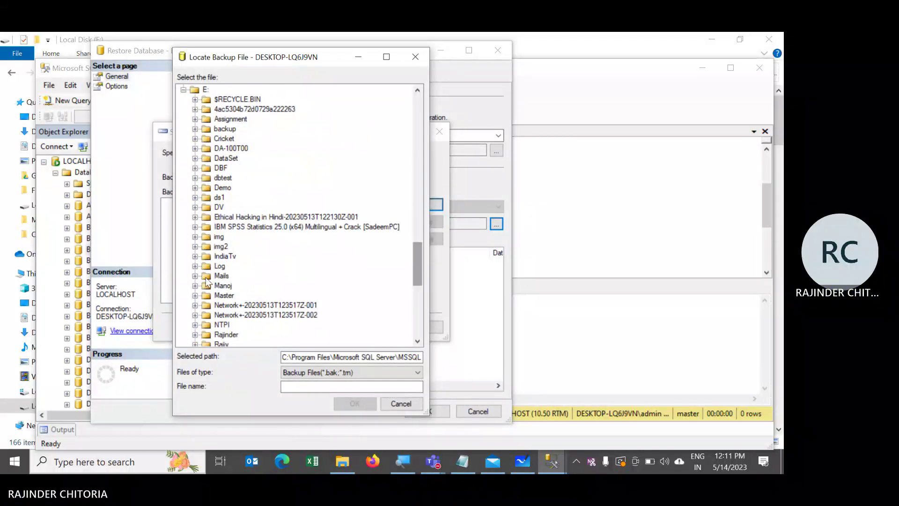
{"action": "left_click_drag", "start_coordinate": [417, 262], "coordinate": [422, 335]}
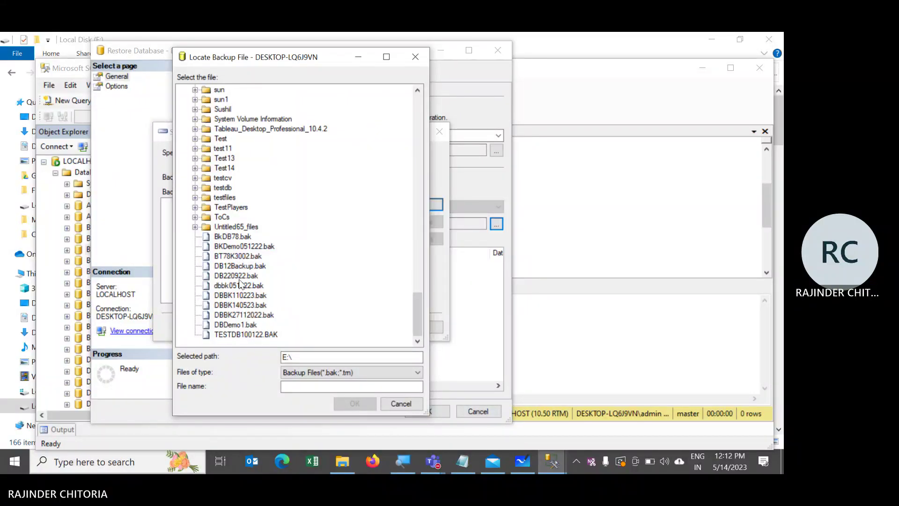
{"action": "left_click", "coordinate": [240, 304]}
{"action": "left_click", "coordinate": [354, 404]}
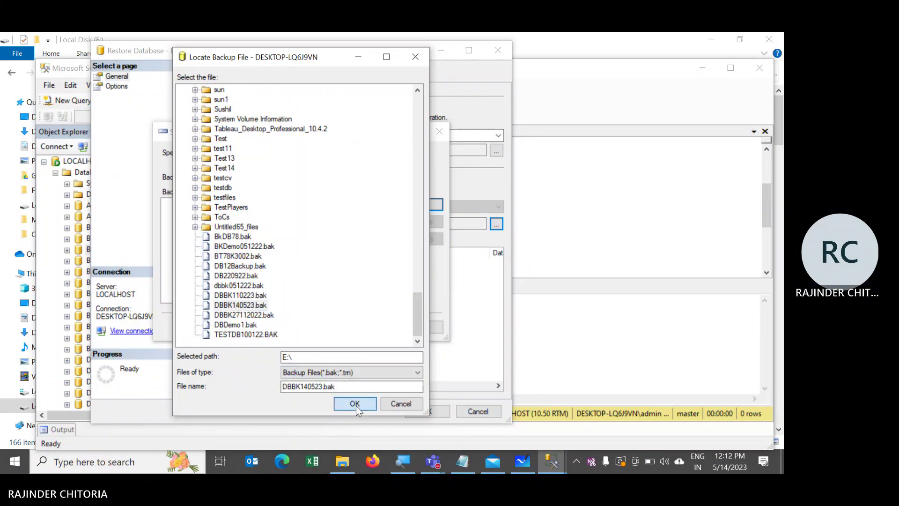
{"action": "left_click", "coordinate": [322, 327]}
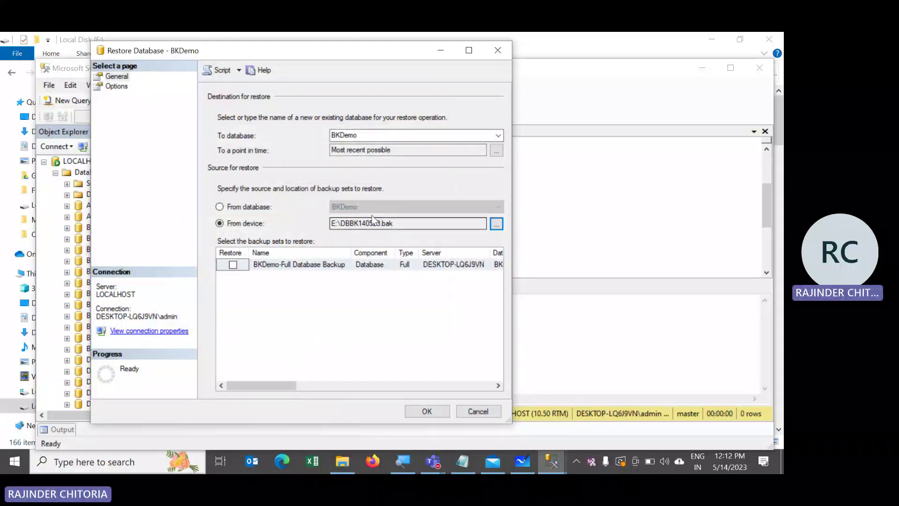
- Select the BKDemo-Full Database Backup set and enable only the option to overwrite the existing database (WITH REPLACE)
{"action": "left_click", "coordinate": [232, 265]}
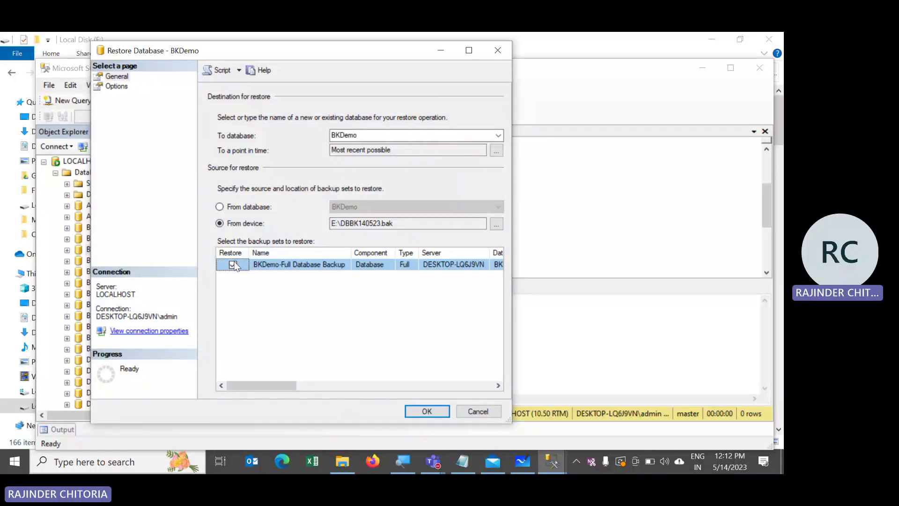
{"action": "left_click", "coordinate": [127, 86]}
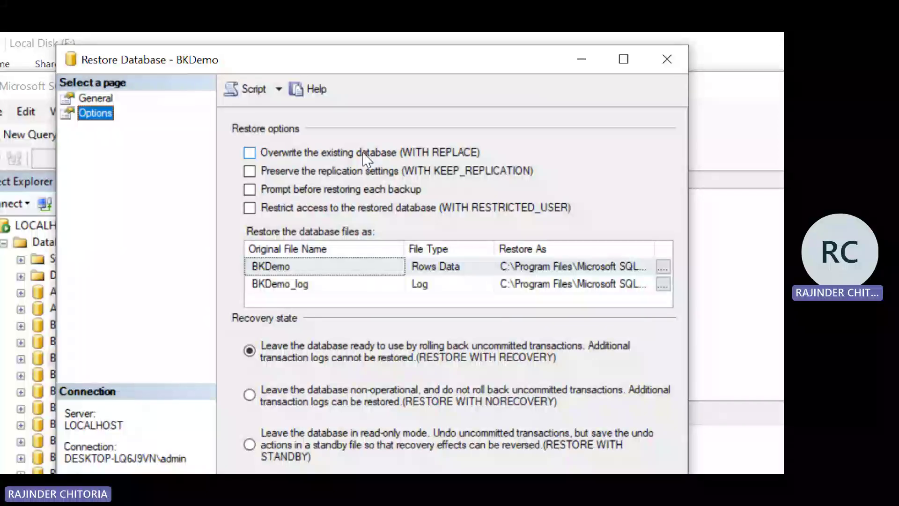
{"action": "left_click", "coordinate": [250, 155]}
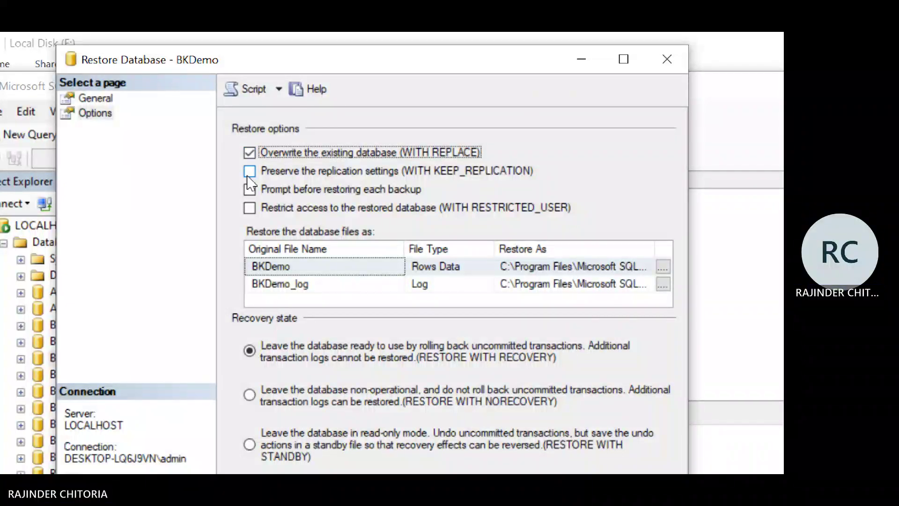
{"action": "left_click", "coordinate": [256, 172]}
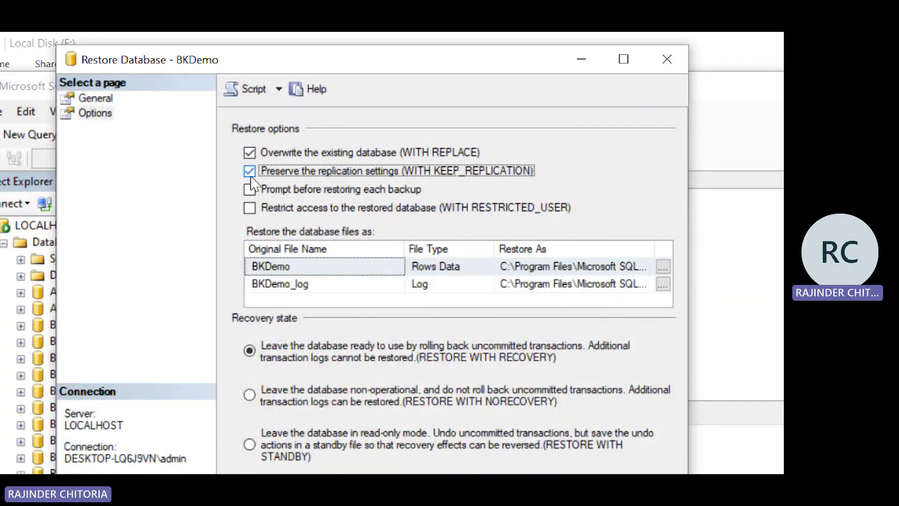
{"action": "left_click", "coordinate": [250, 172]}
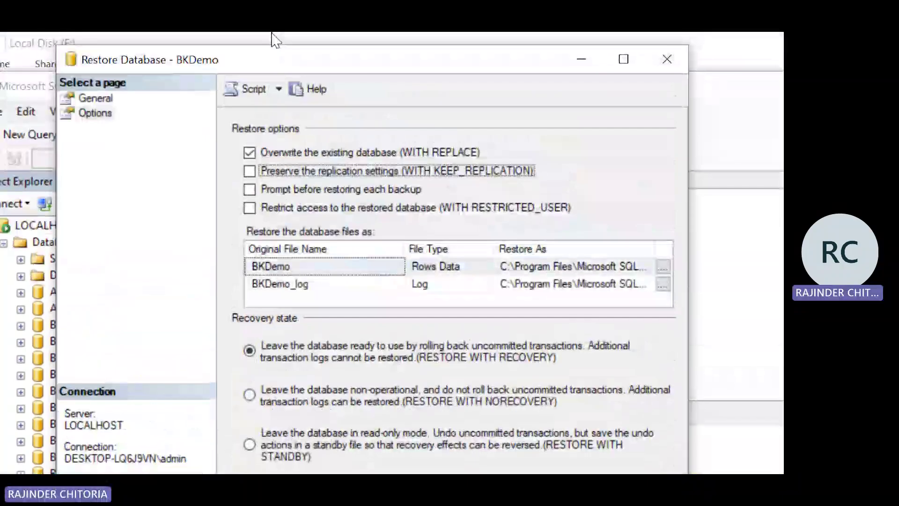
- Script the BKDemo restore action to a new query window and minimize the restore dialog
{"action": "left_click", "coordinate": [278, 89]}
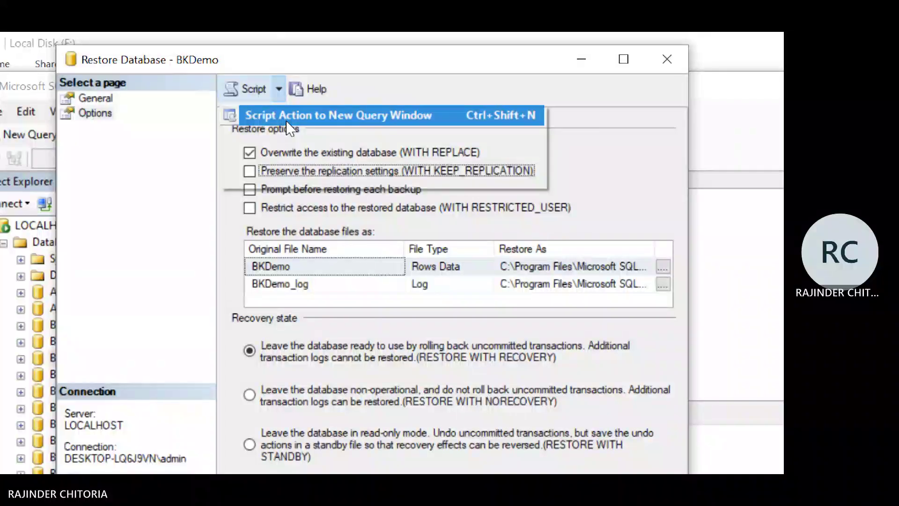
{"action": "left_click", "coordinate": [287, 117]}
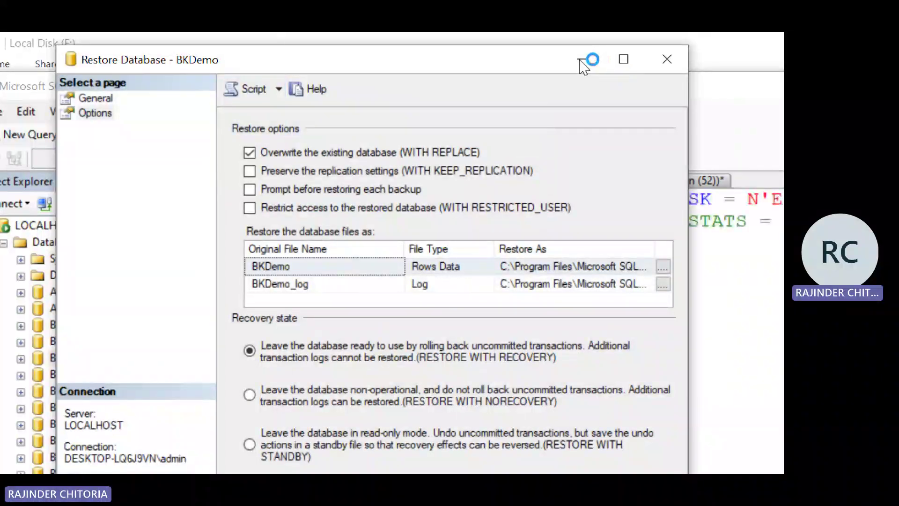
{"action": "left_click", "coordinate": [580, 60]}
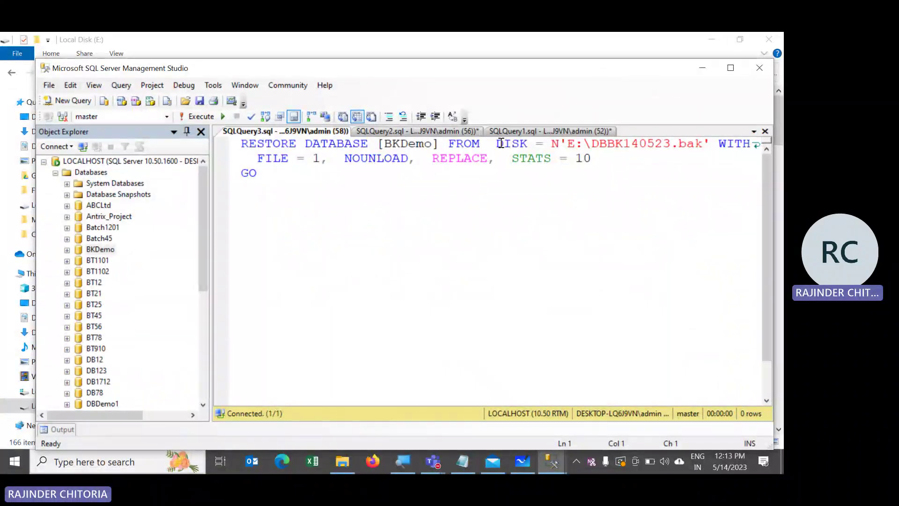
- Break the BKDemo restore script into separate lines before DISK and FILE, and highlight its NOUNLOAD and REPLACE options
{"action": "left_click", "coordinate": [498, 143]}
{"action": "key", "text": "Return"}
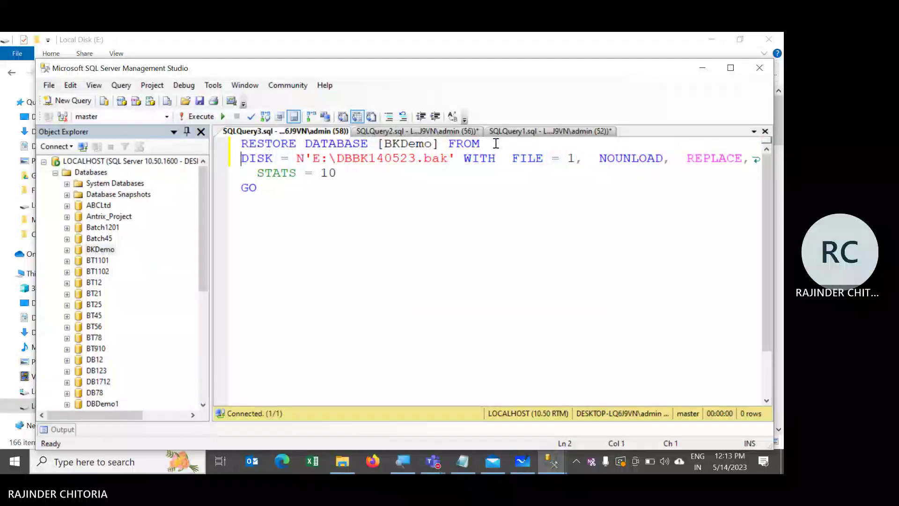
{"action": "left_click", "coordinate": [511, 153]}
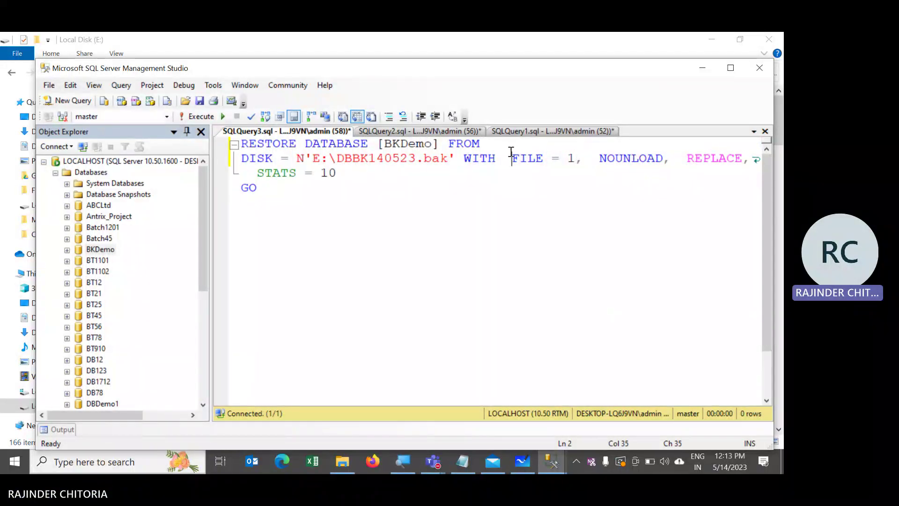
{"action": "key", "text": "Return"}
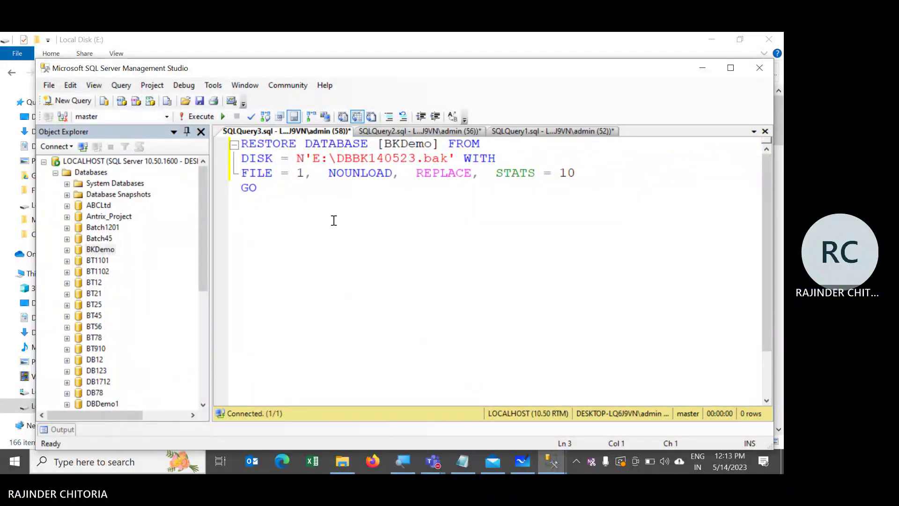
{"action": "double_click", "coordinate": [368, 176]}
{"action": "double_click", "coordinate": [451, 171]}
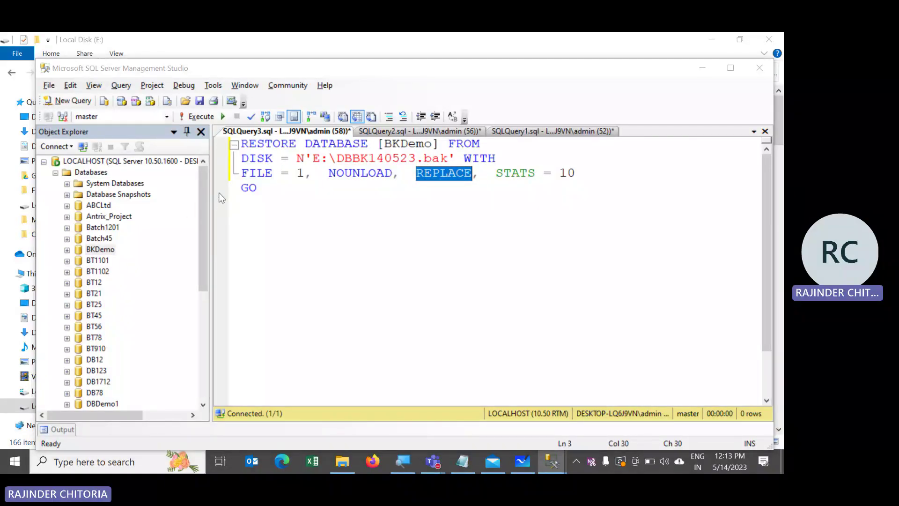
- Try to run the BKDemo restore from the minimized restore dialog, and close the dialog
{"action": "key", "text": "alt+Tab"}
{"action": "left_click", "coordinate": [414, 410]}
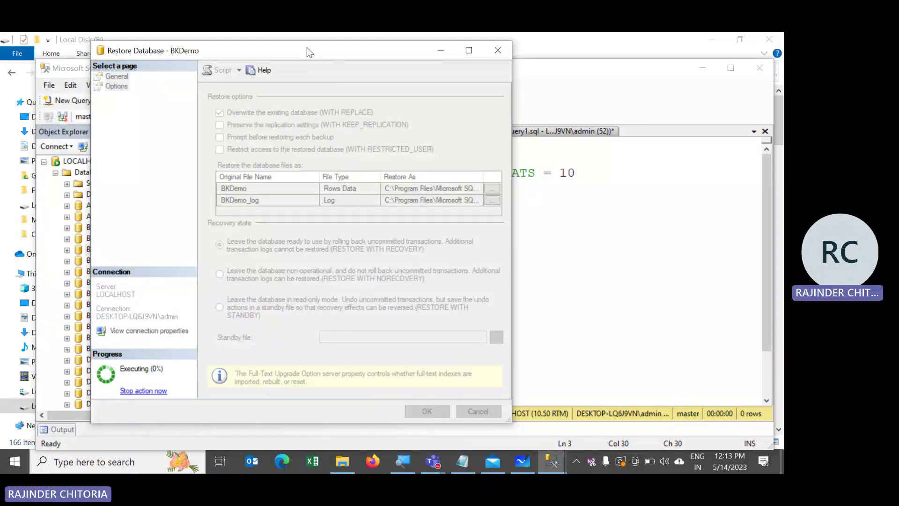
{"action": "left_click_drag", "start_coordinate": [307, 47], "coordinate": [434, 283]}
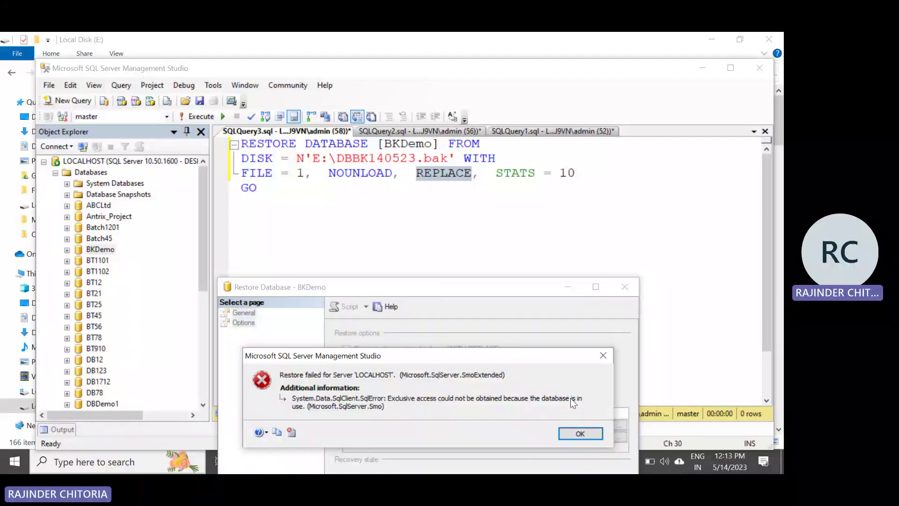
{"action": "left_click", "coordinate": [580, 433]}
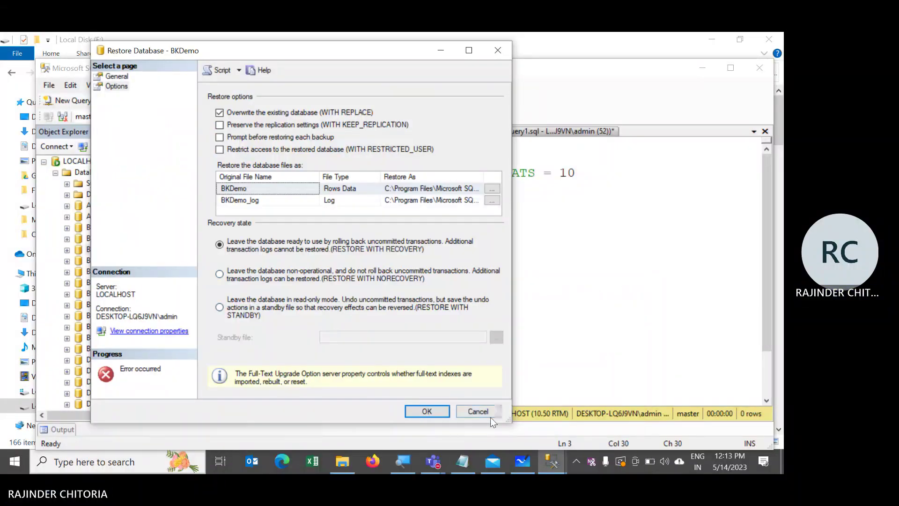
{"action": "key", "text": "Escape"}
{"action": "left_click", "coordinate": [490, 277]}
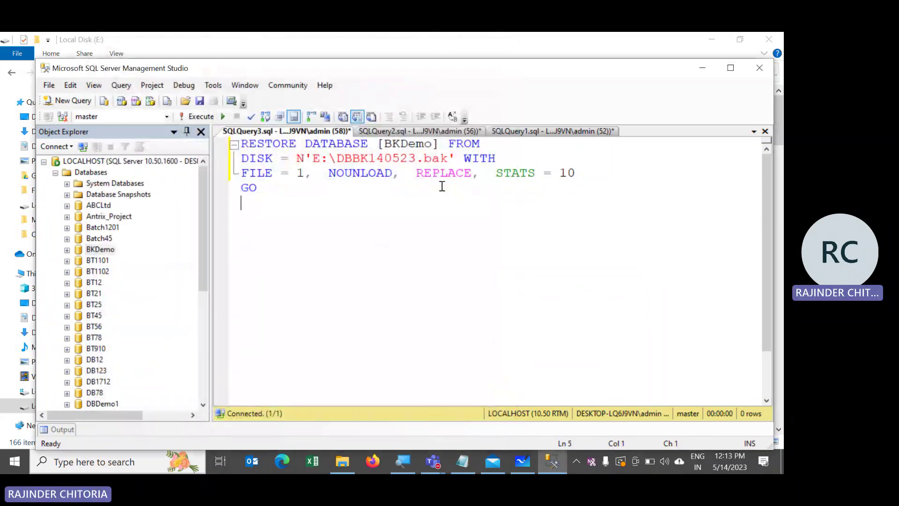
- Look over the BKDemo backup script and the Student table queries in the other query windows, keeping the program open
{"action": "left_click", "coordinate": [415, 133]}
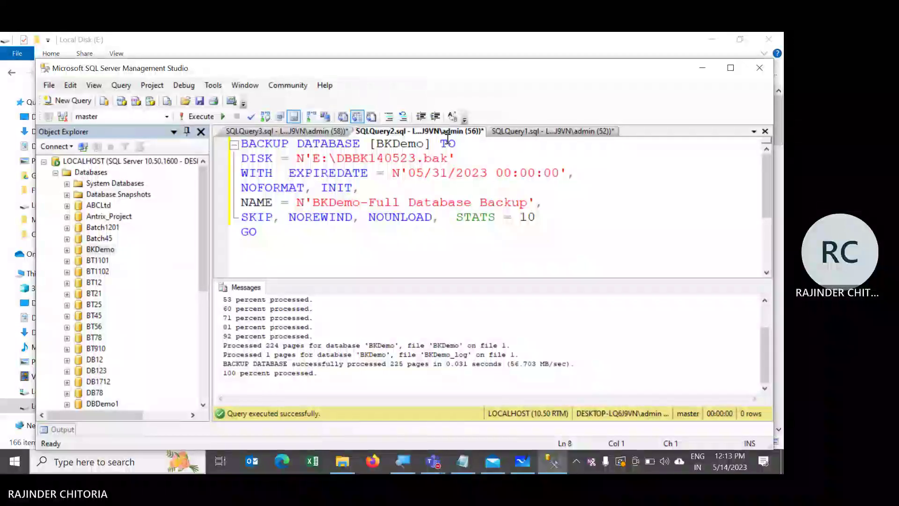
{"action": "left_click", "coordinate": [529, 132]}
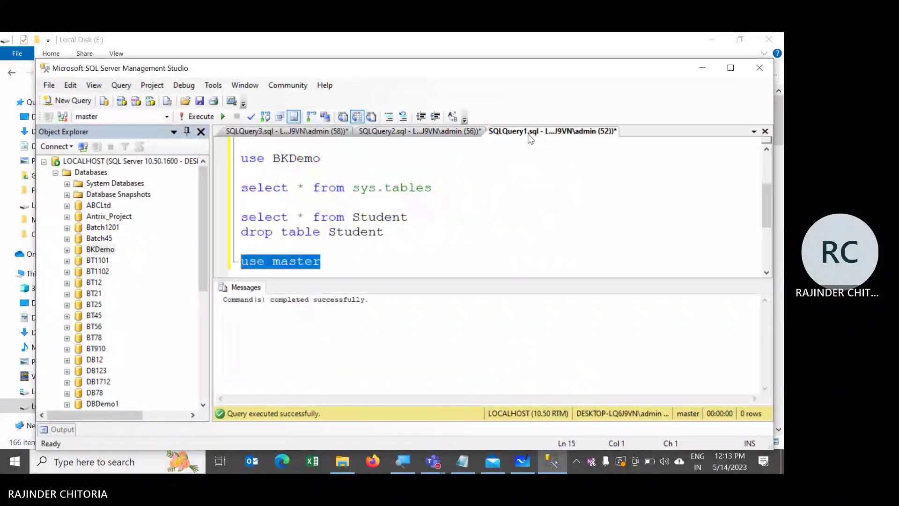
{"action": "left_click", "coordinate": [419, 232]}
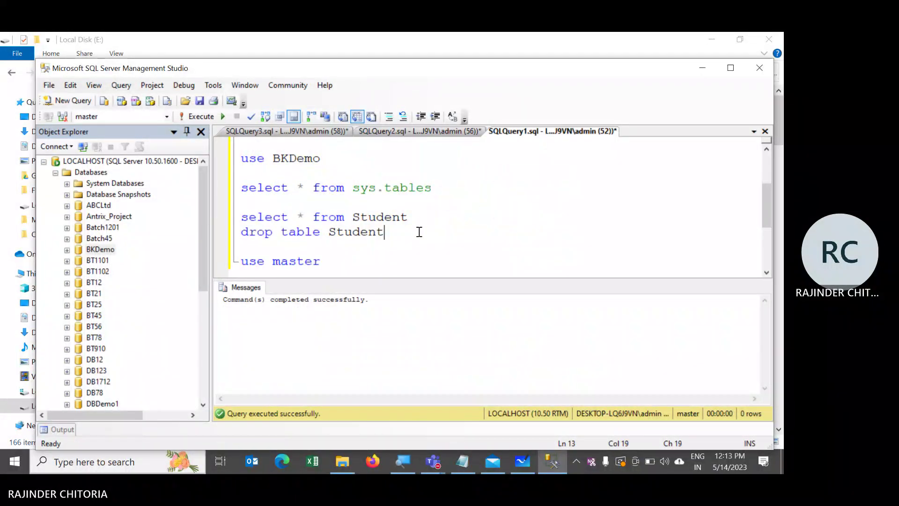
{"action": "key", "text": "ctrl+Tab"}
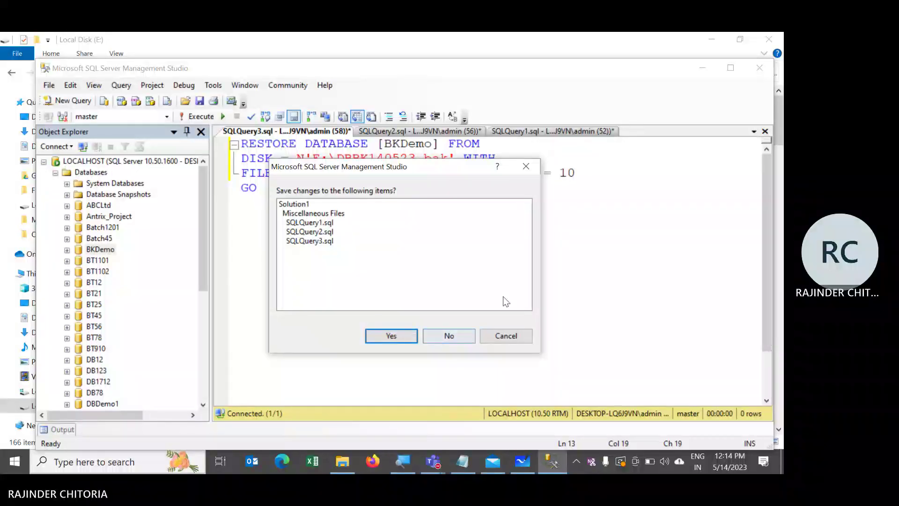
{"action": "left_click", "coordinate": [506, 335]}
- Copy the whole BKDemo restore script into a new Notepad document
{"action": "left_click_drag", "start_coordinate": [325, 190], "coordinate": [211, 133]}
{"action": "key", "text": "ctrl+c"}
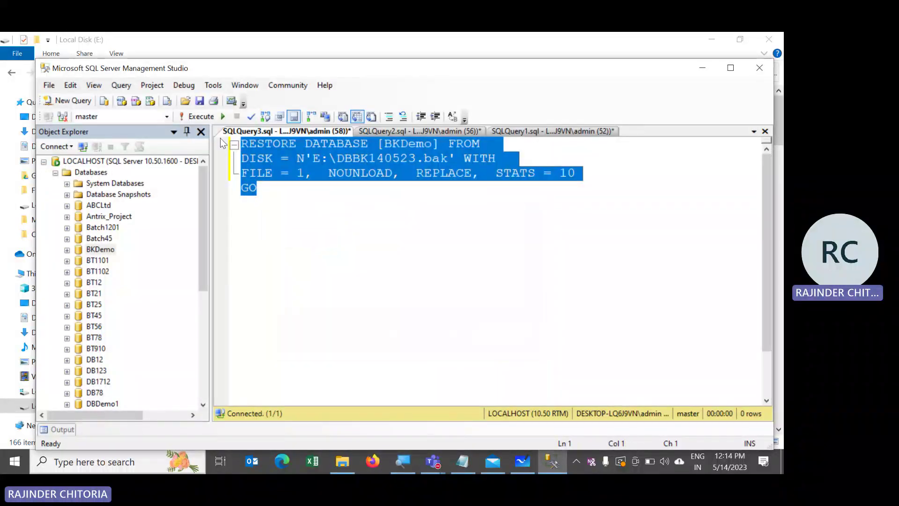
{"action": "key", "text": "super+r"}
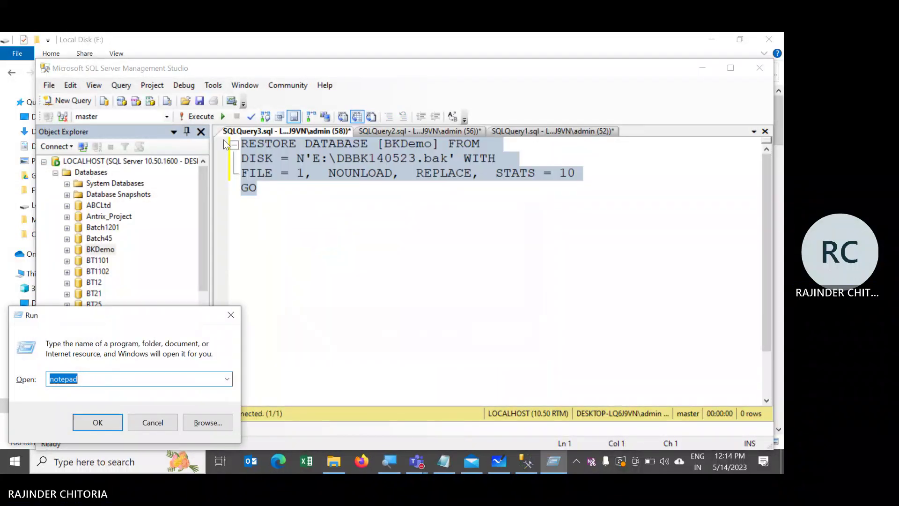
{"action": "key", "text": "Return"}
{"action": "key", "text": "ctrl+v"}
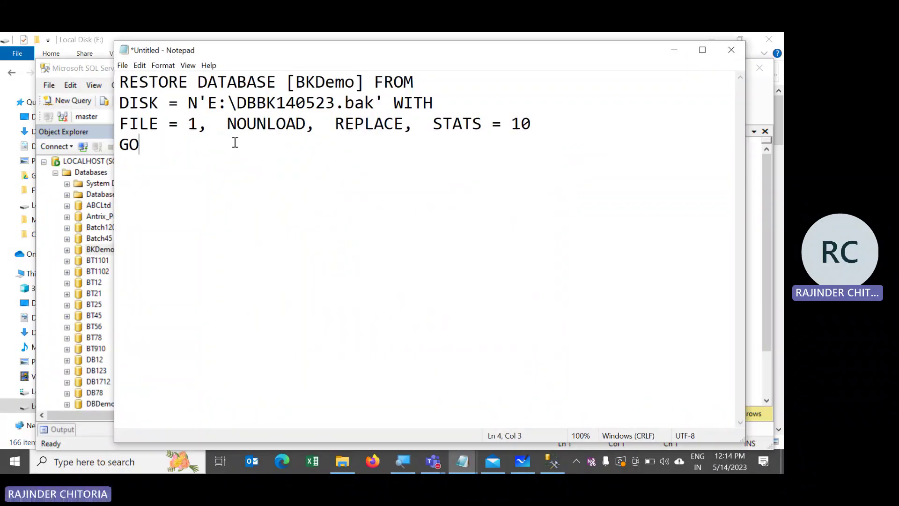
- Copy the full BACKUP DATABASE script from SQLQuery2 into the Notepad document, one blank line below the restore script
{"action": "key", "text": "alt+Tab"}
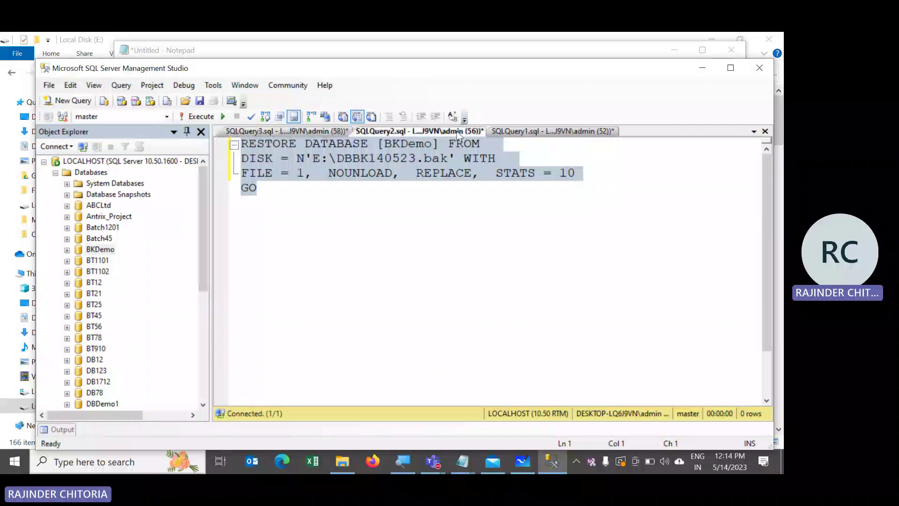
{"action": "left_click", "coordinate": [457, 131]}
{"action": "left_click", "coordinate": [445, 188]}
{"action": "key", "text": "ctrl+a"}
{"action": "key", "text": "ctrl+c"}
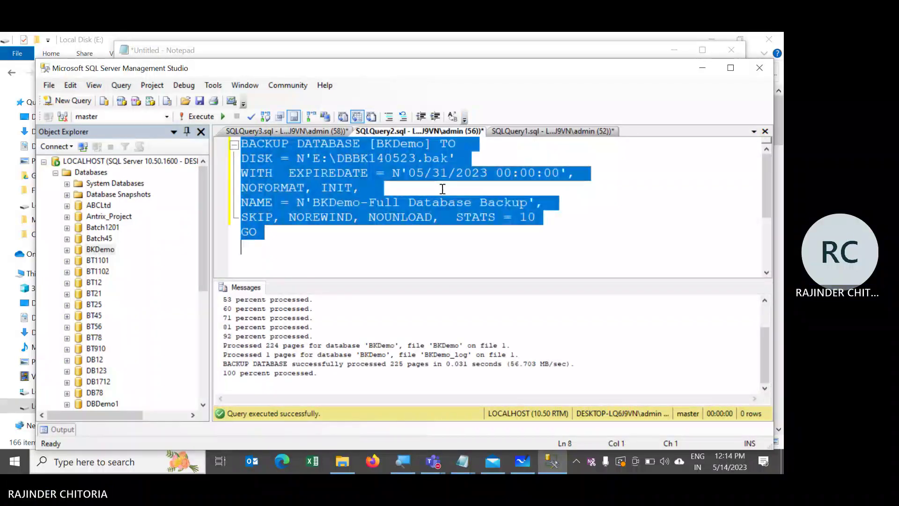
{"action": "key", "text": "alt+Tab"}
{"action": "key", "text": "Return"}
{"action": "key", "text": "Return"}
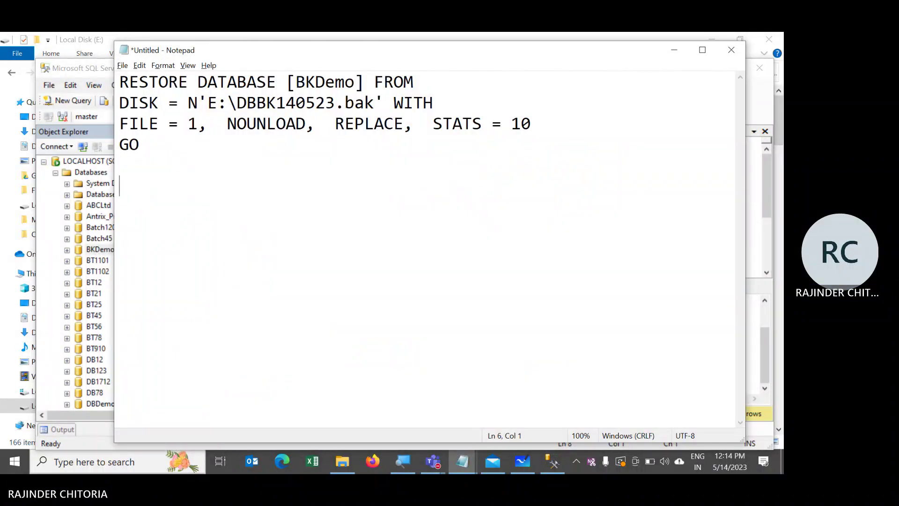
{"action": "key", "text": "ctrl+v"}
- Copy the sys.objects count query grouped by type_desc from SQLQuery1 to the end of the Notepad document
{"action": "key", "text": "alt+Tab"}
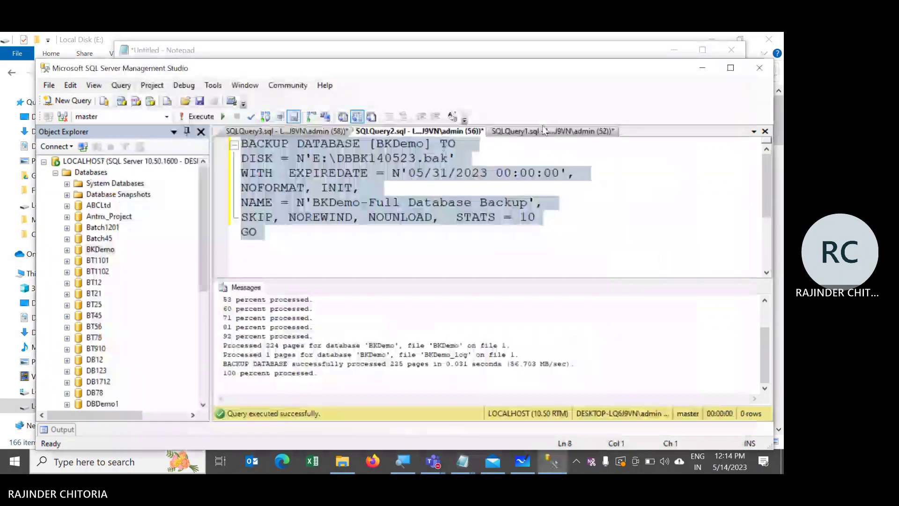
{"action": "left_click", "coordinate": [552, 131]}
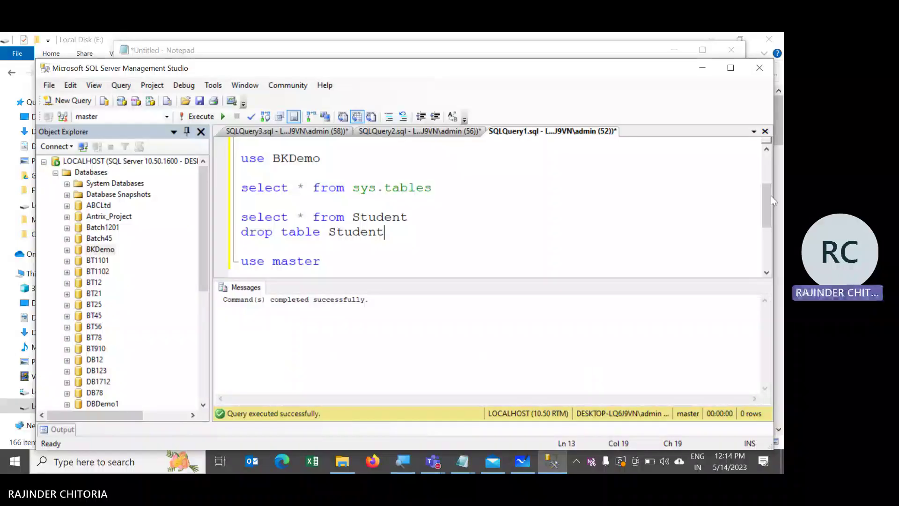
{"action": "left_click_drag", "start_coordinate": [771, 195], "coordinate": [768, 165]}
{"action": "left_click", "coordinate": [541, 189]}
{"action": "left_click_drag", "start_coordinate": [542, 188], "coordinate": [192, 130]}
{"action": "key", "text": "ctrl+c"}
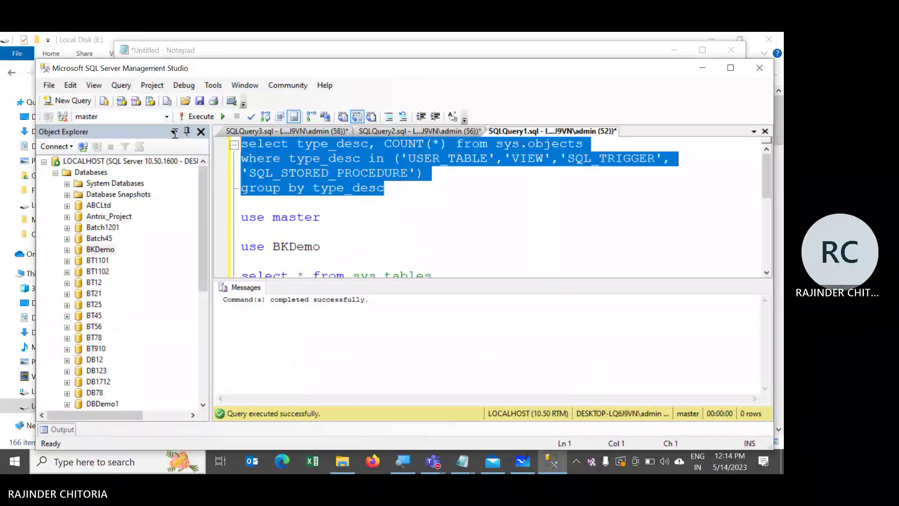
{"action": "key", "text": "alt+Tab"}
{"action": "key", "text": "ctrl+v"}
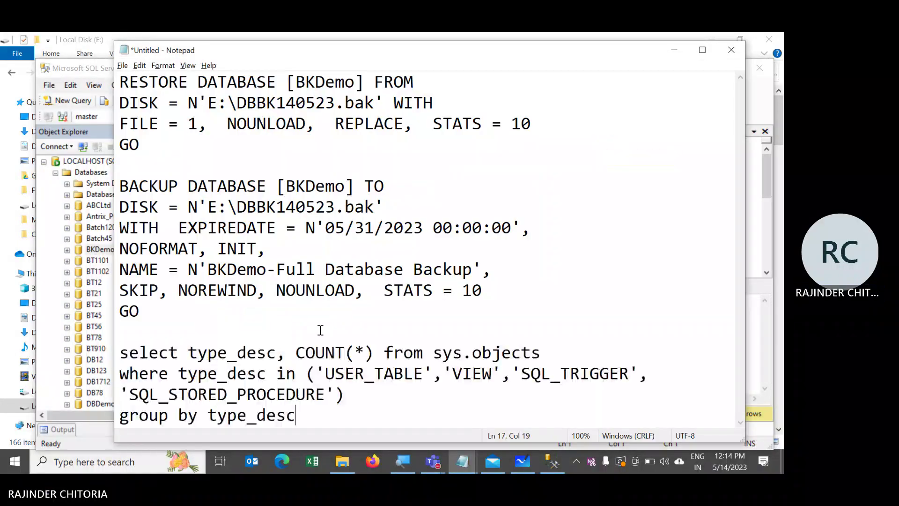
- Close SQL Server Management Studio without saving the open query files
{"action": "key", "text": "alt+Tab"}
{"action": "left_click", "coordinate": [757, 71]}
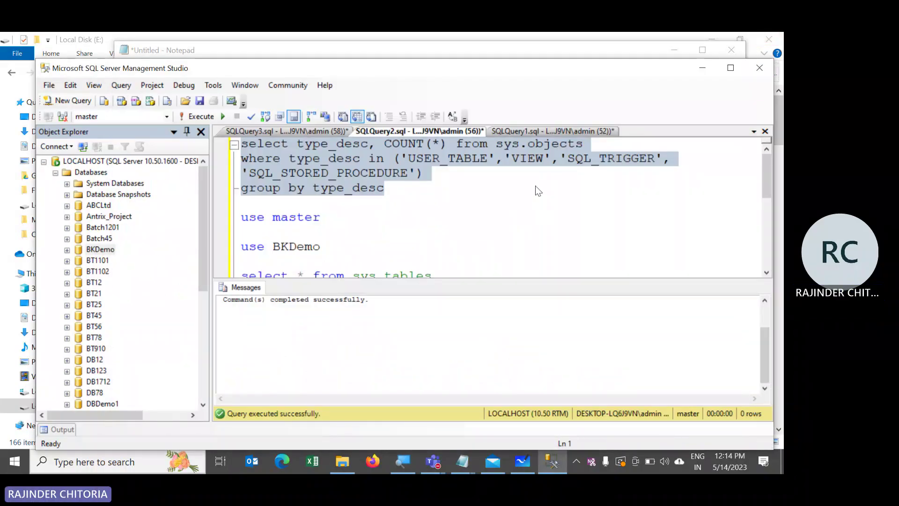
{"action": "left_click", "coordinate": [448, 336]}
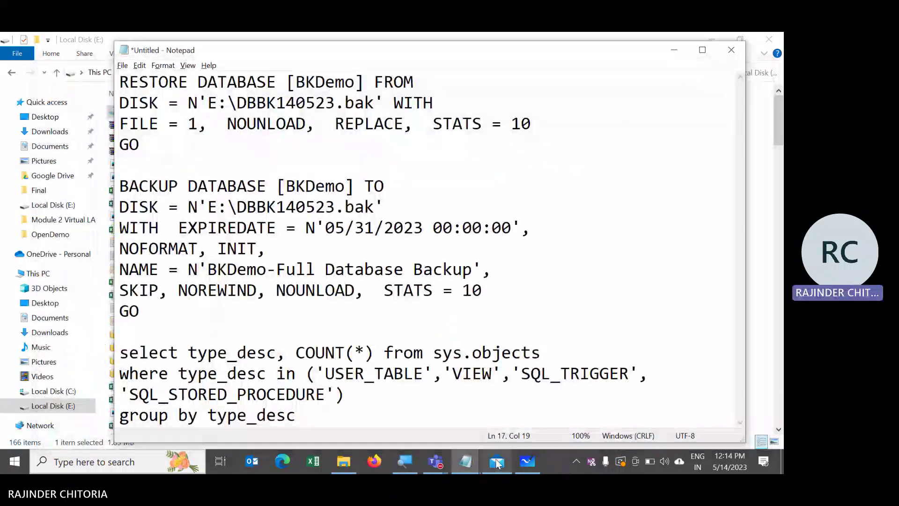
- Open Task Manager's services list and restart the MSSQLSERVER service
{"action": "right_click", "coordinate": [554, 457]}
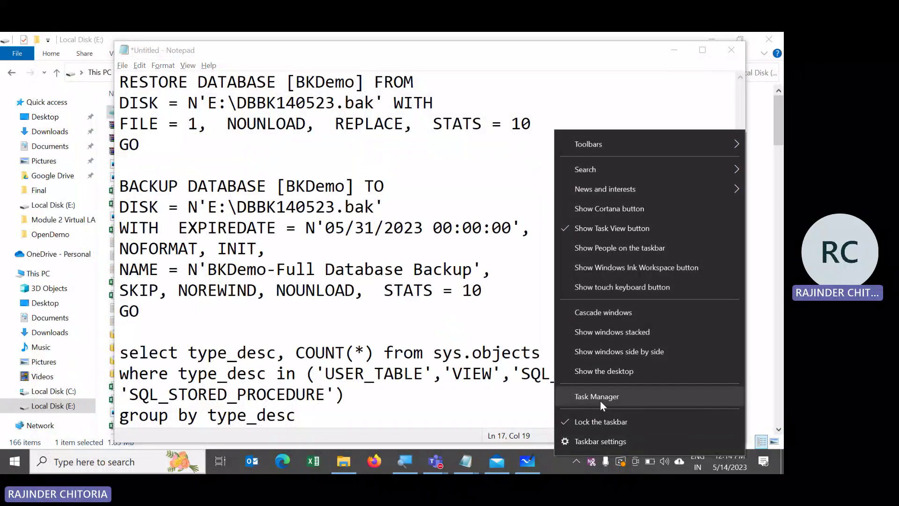
{"action": "left_click", "coordinate": [425, 216]}
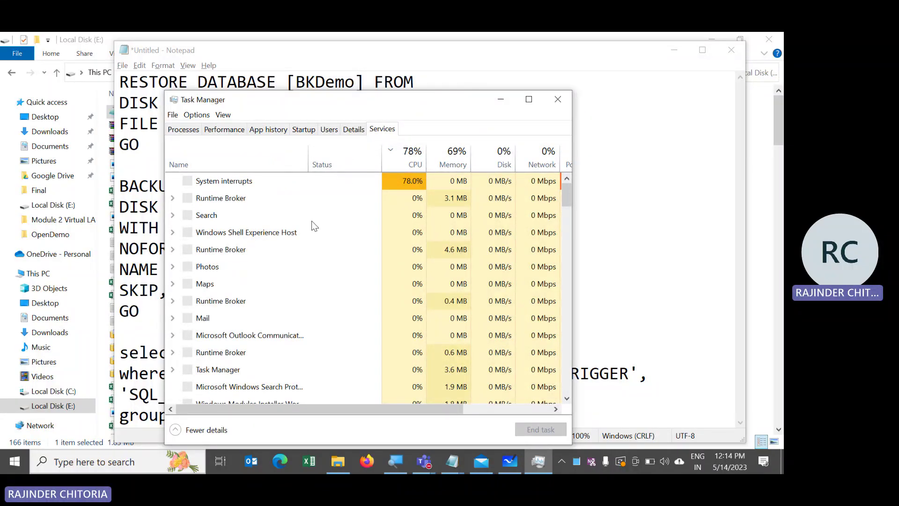
{"action": "left_click", "coordinate": [382, 129]}
{"action": "left_click", "coordinate": [213, 270]}
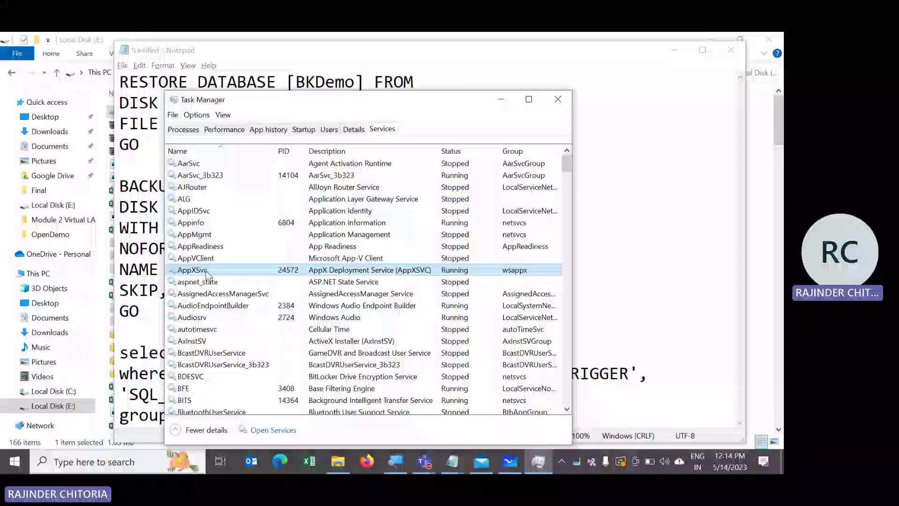
{"action": "type", "text": "ms"}
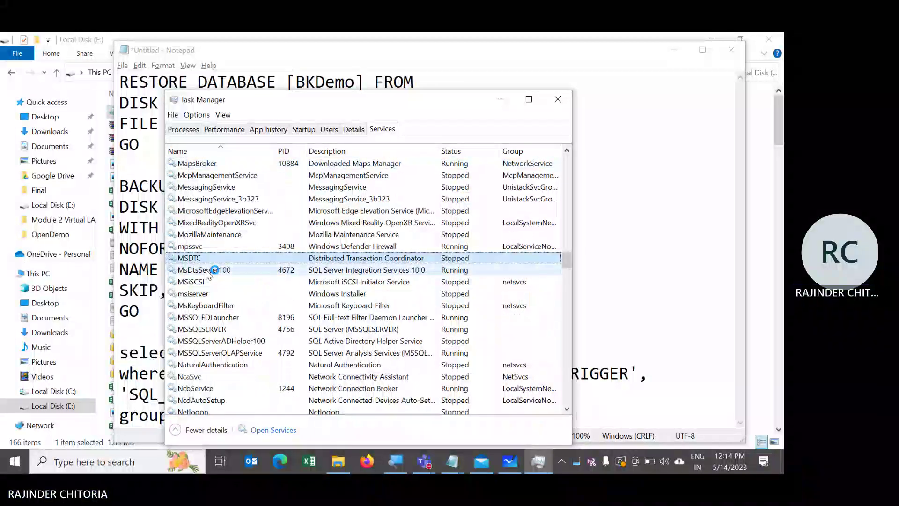
{"action": "right_click", "coordinate": [210, 330]}
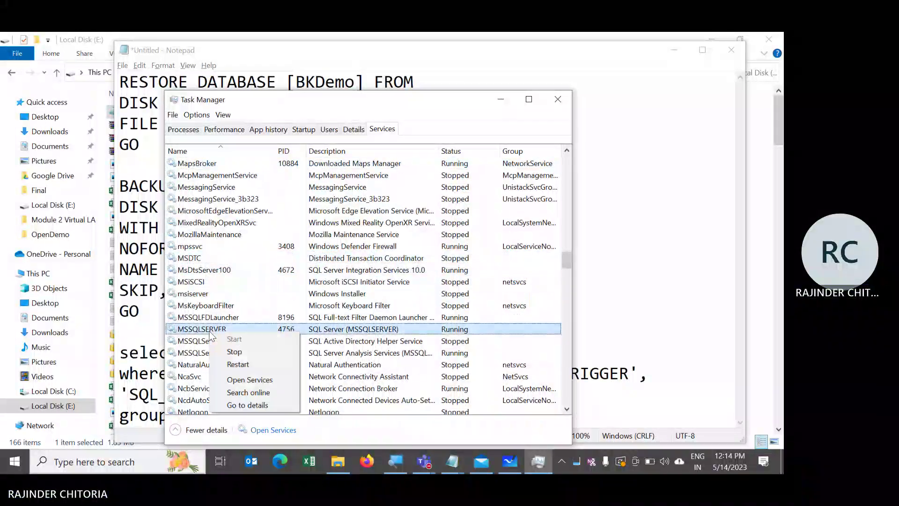
{"action": "left_click", "coordinate": [240, 364]}
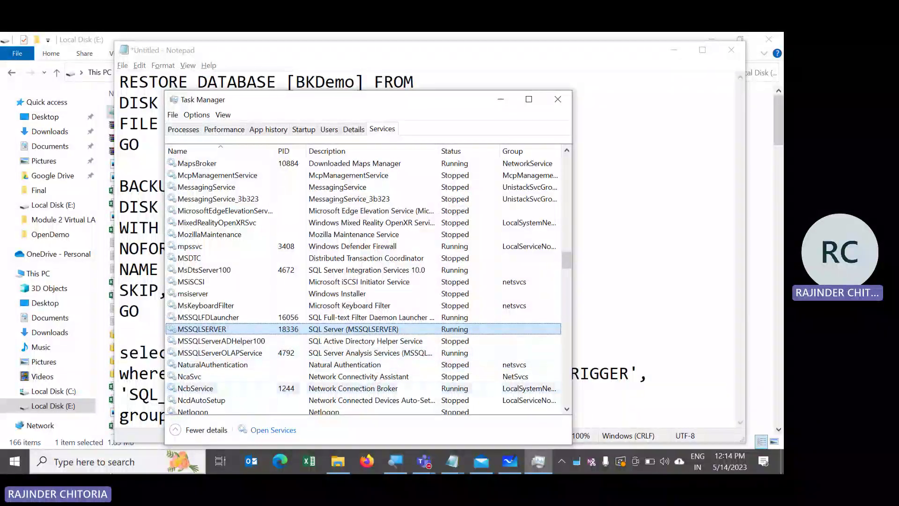
- Reopen SQL Server Management Studio, connect to LOCALHOST with Windows Authentication, and select BKDemo among the databases
{"action": "left_click", "coordinate": [80, 462]}
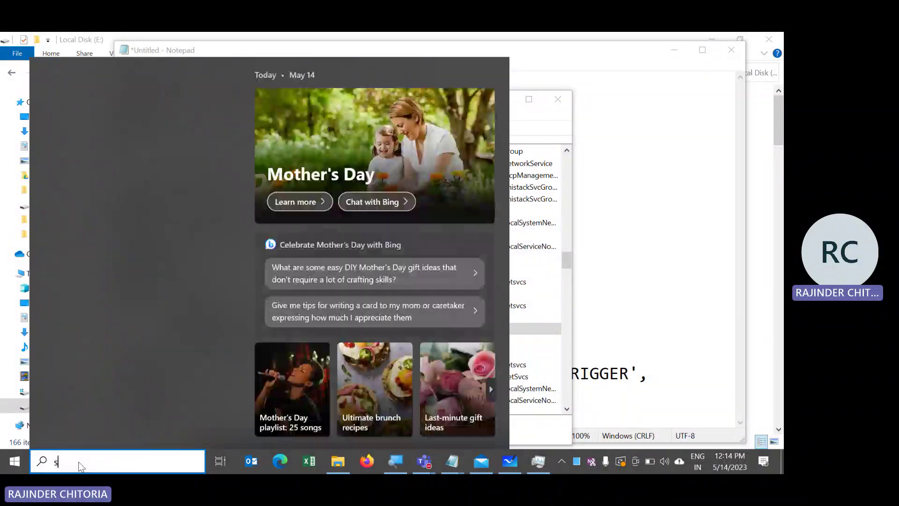
{"action": "type", "text": "sql"}
{"action": "key", "text": "Return"}
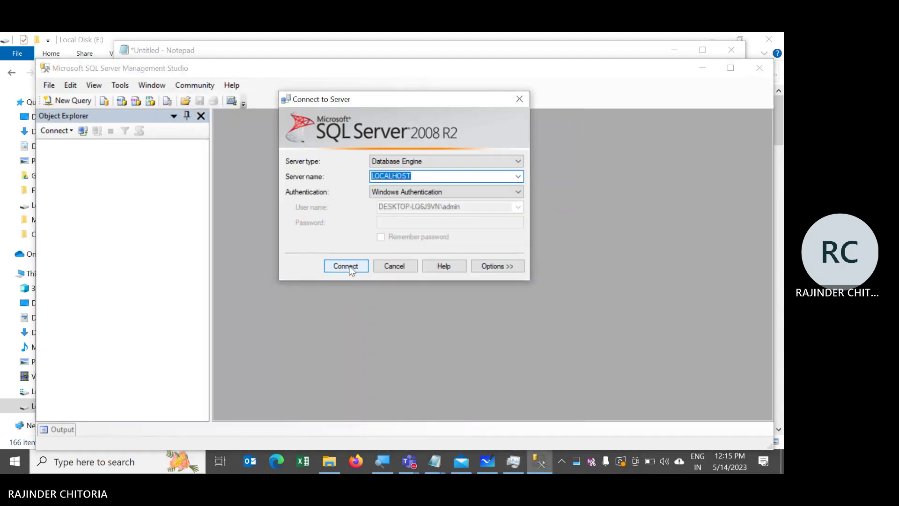
{"action": "left_click", "coordinate": [345, 265]}
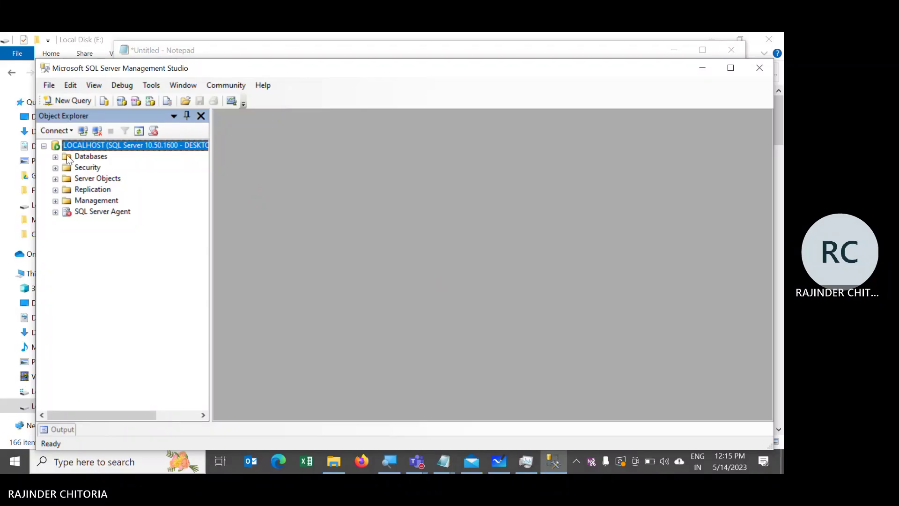
{"action": "left_click", "coordinate": [55, 157]}
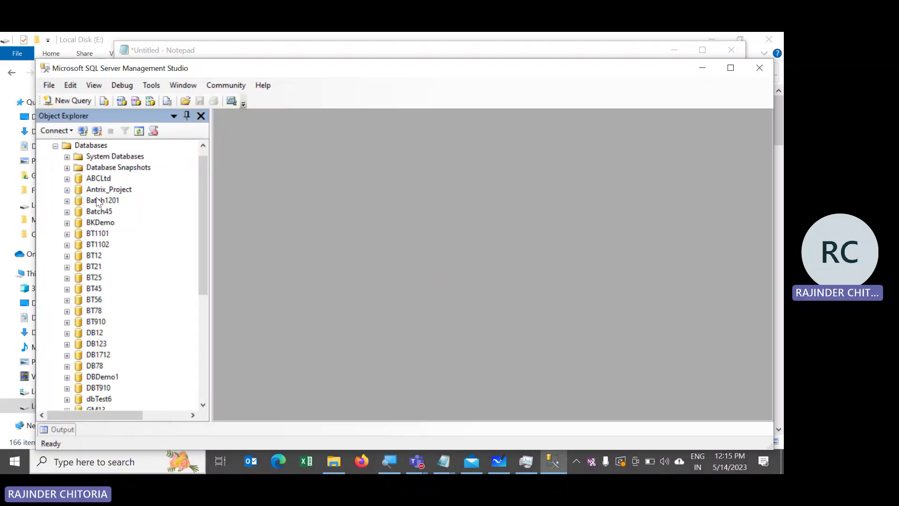
{"action": "left_click", "coordinate": [94, 222]}
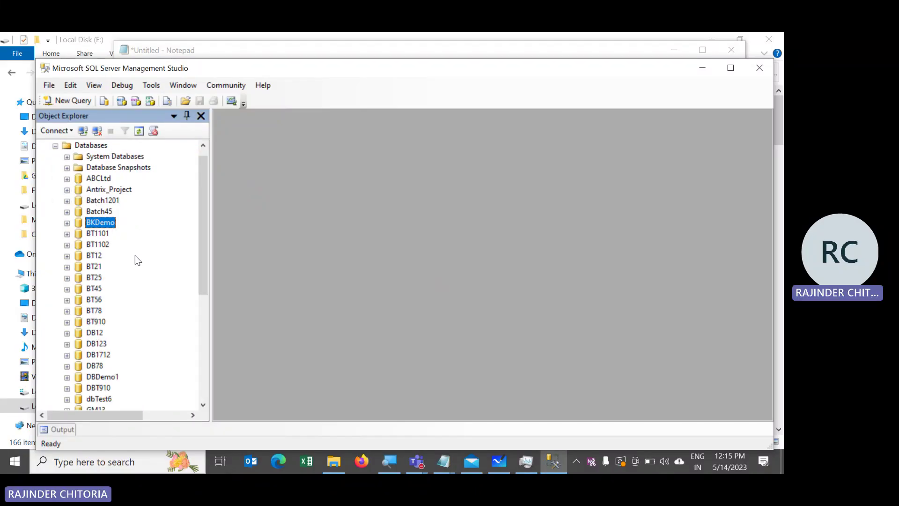
- Restore BKDemo from its own full database backup set, overwriting the existing database (WITH REPLACE)
{"action": "mouse_move", "coordinate": [142, 268]}
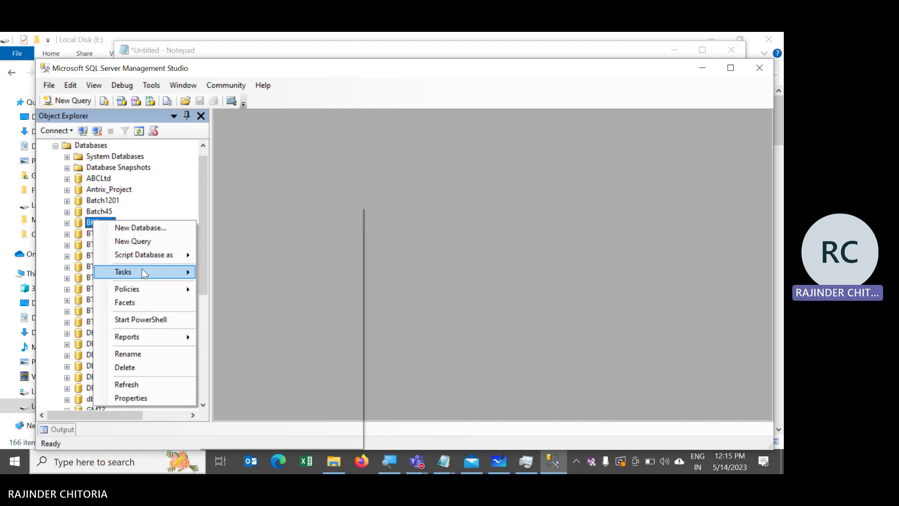
{"action": "mouse_move", "coordinate": [240, 292]}
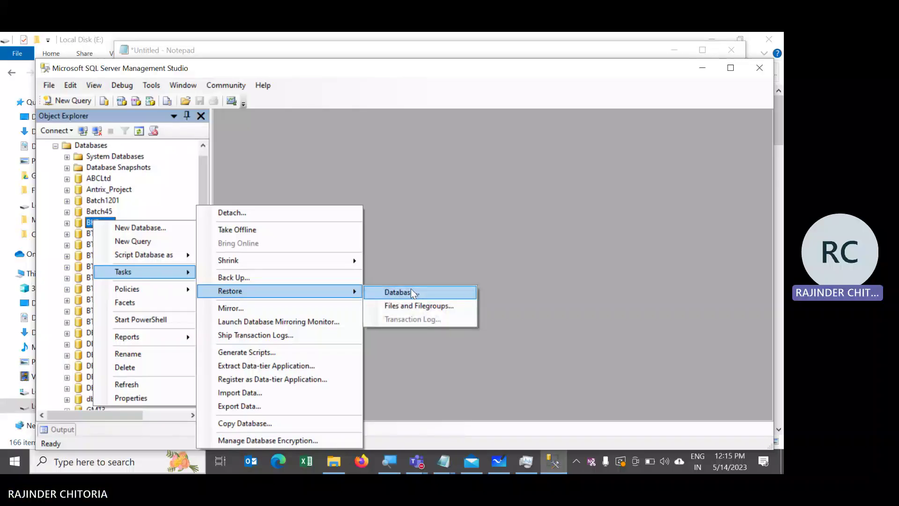
{"action": "left_click", "coordinate": [411, 288]}
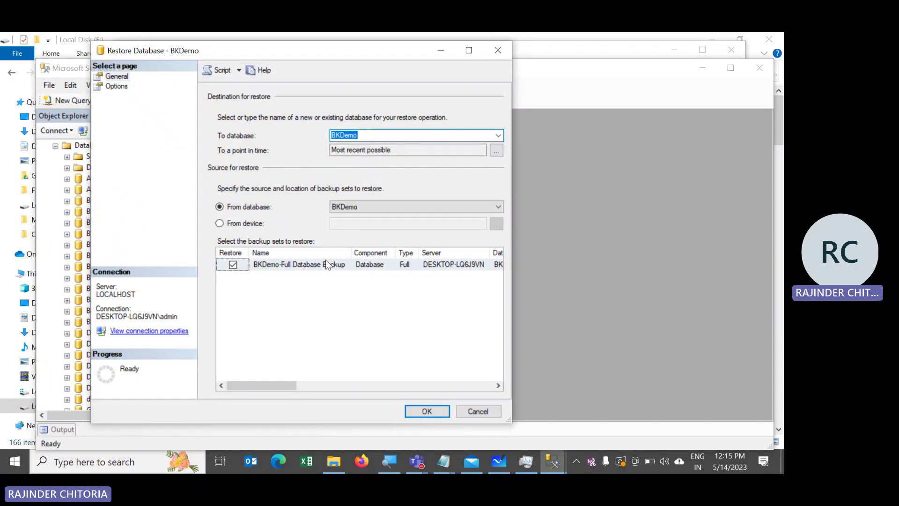
{"action": "left_click", "coordinate": [221, 223]}
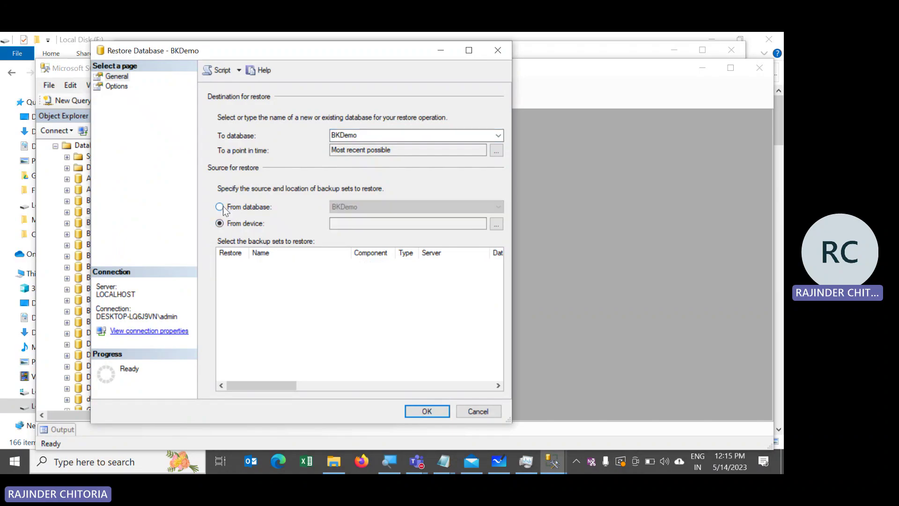
{"action": "left_click", "coordinate": [223, 207]}
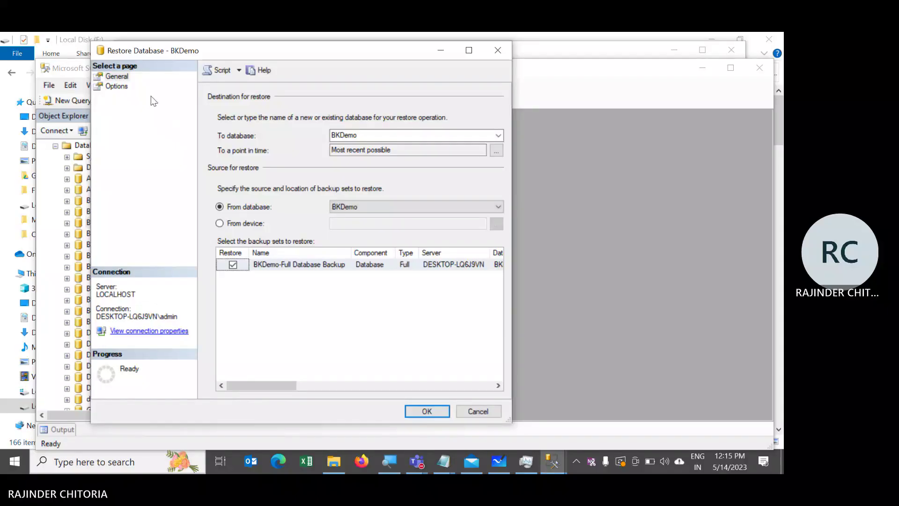
{"action": "left_click", "coordinate": [116, 87]}
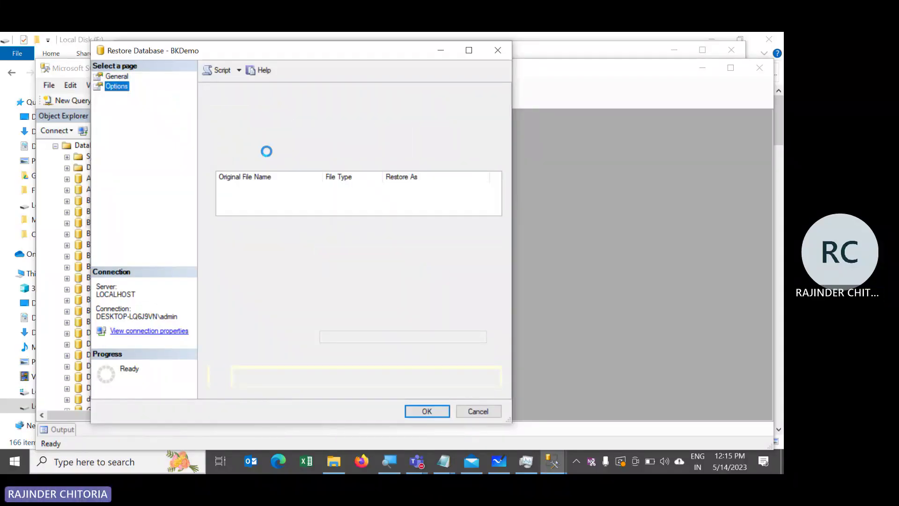
{"action": "left_click", "coordinate": [219, 113]}
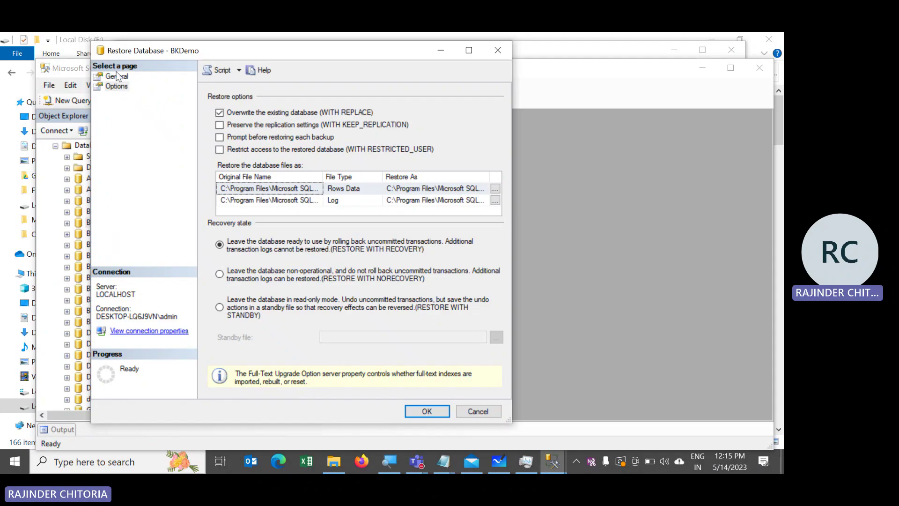
{"action": "left_click", "coordinate": [426, 411]}
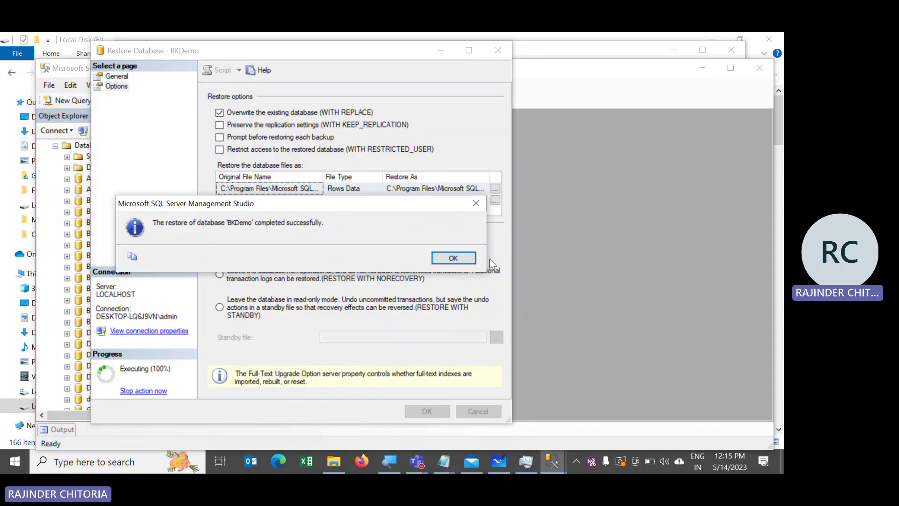
{"action": "left_click", "coordinate": [455, 258]}
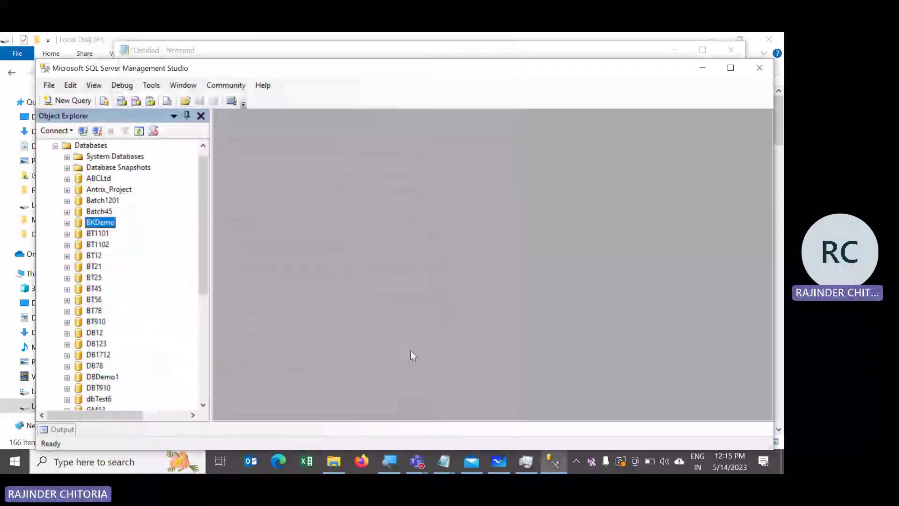
- Open a new query on BKDemo and run "select * from student" to check the restored data
{"action": "left_click", "coordinate": [87, 100]}
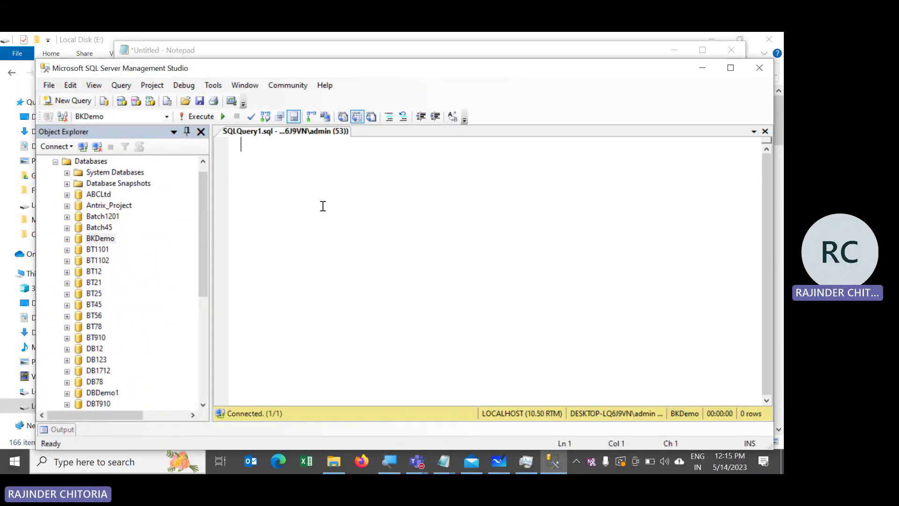
{"action": "type", "text": "select * from s"}
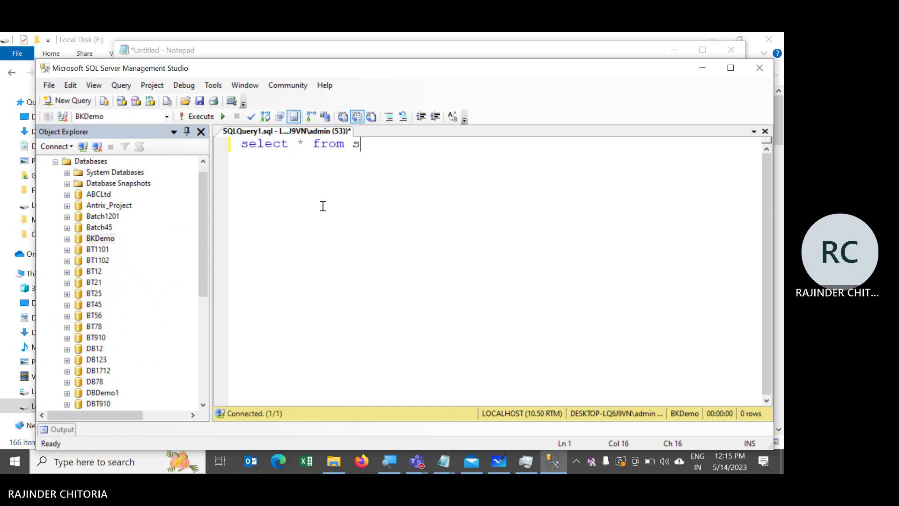
{"action": "type", "text": "tudent"}
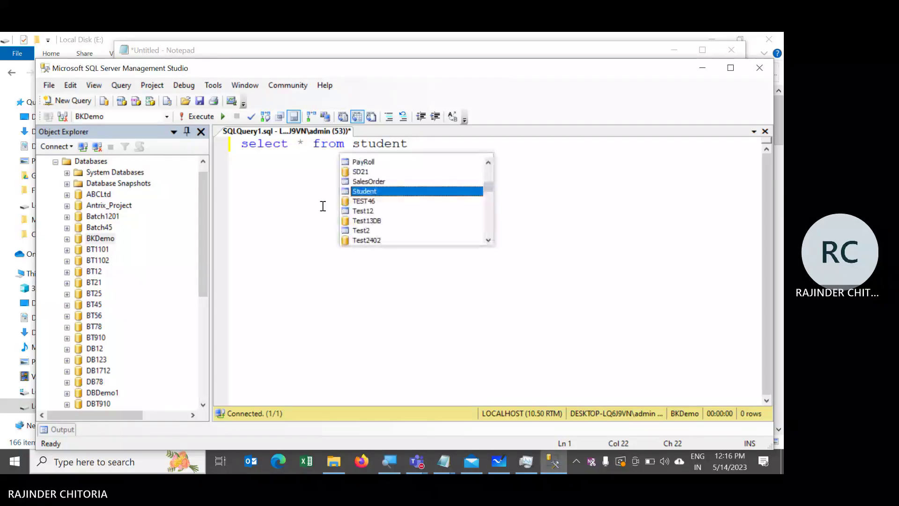
{"action": "left_click", "coordinate": [201, 116]}
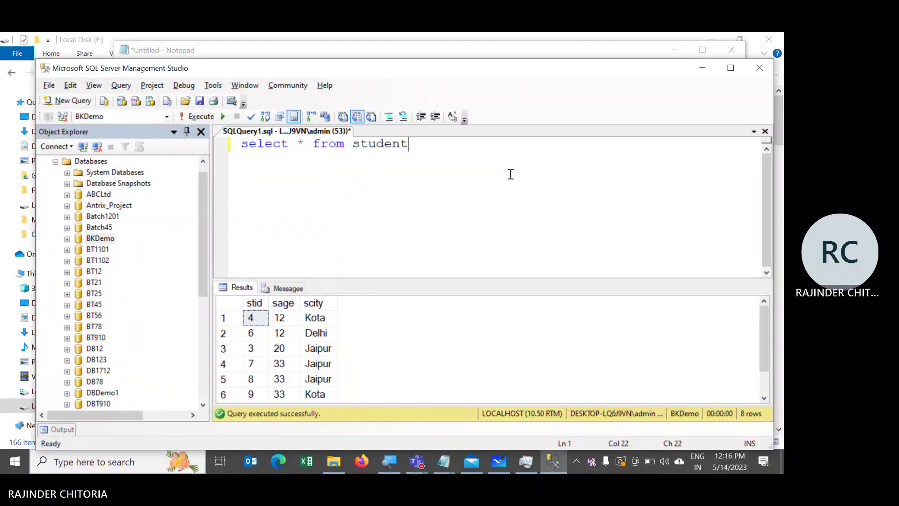
- Switch to Microsoft Whiteboard and handwrite an arrow and the heading "Generate Script" in black pen below the backup notes
{"action": "key", "text": "alt+Tab"}
{"action": "key", "text": "alt+Tab"}
{"action": "key", "text": "alt+Tab"}
{"action": "key", "text": "alt+Tab"}
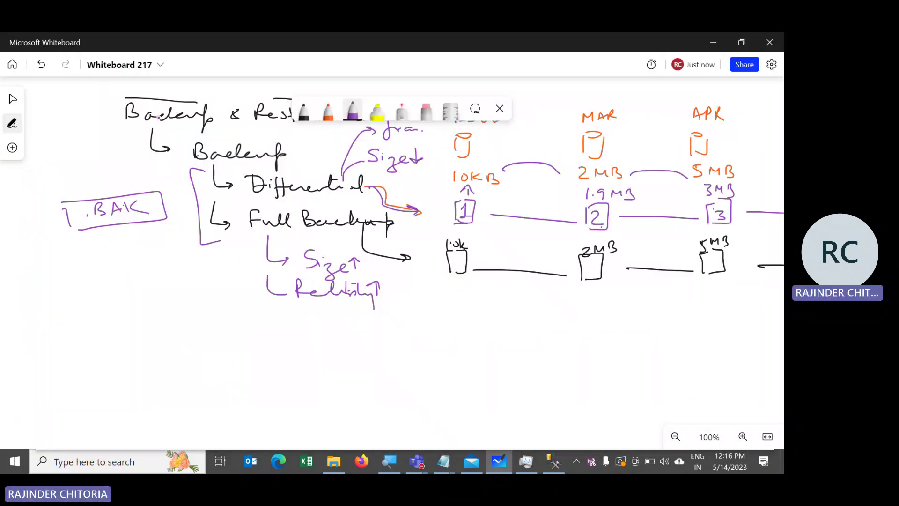
{"action": "left_click", "coordinate": [13, 99]}
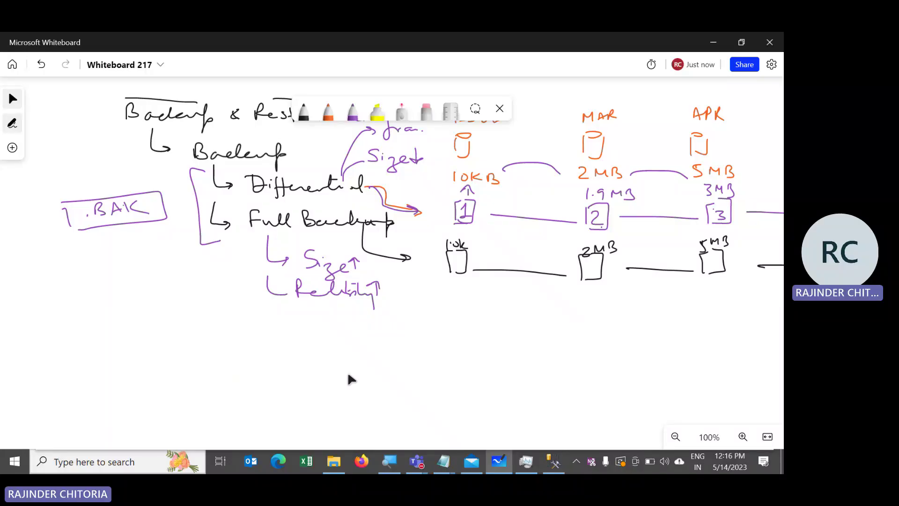
{"action": "left_click_drag", "start_coordinate": [336, 274], "coordinate": [329, 242]}
{"action": "scroll", "coordinate": [329, 243], "scroll_direction": "down", "scroll_amount": 3}
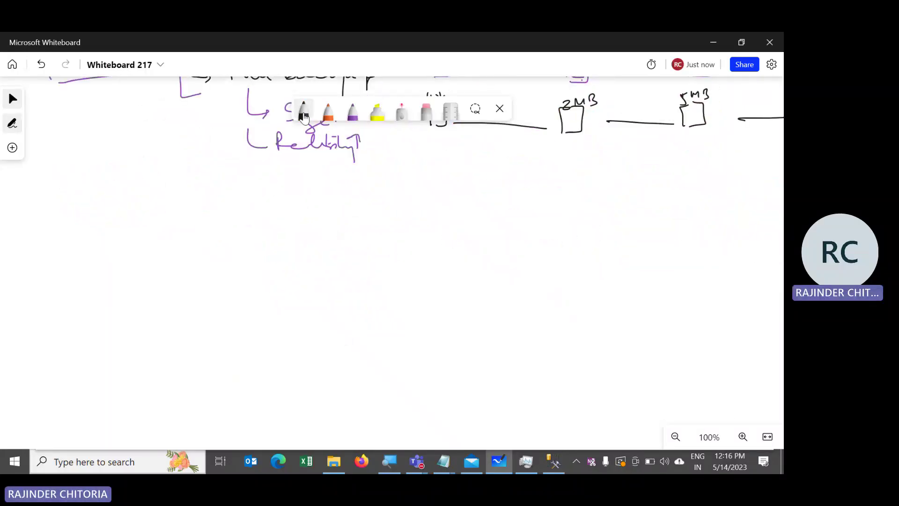
{"action": "left_click", "coordinate": [303, 111]}
{"action": "mouse_move", "coordinate": [151, 175]}
{"action": "left_mouse_down"}
{"action": "mouse_move", "coordinate": [224, 176]}
{"action": "mouse_move", "coordinate": [193, 200]}
{"action": "mouse_move", "coordinate": [202, 211]}
{"action": "mouse_move", "coordinate": [301, 197]}
{"action": "mouse_move", "coordinate": [321, 209]}
{"action": "mouse_move", "coordinate": [381, 203]}
{"action": "left_mouse_up"}
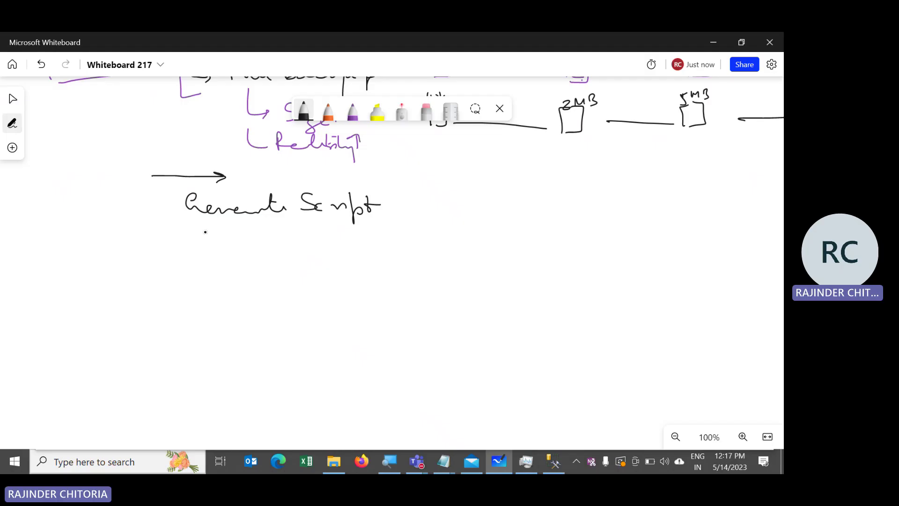
- Handwrite three branches beneath the Generate Script heading, labelled Table, fn and s, with small marks beside them
{"action": "mouse_move", "coordinate": [206, 223]}
{"action": "left_mouse_down"}
{"action": "mouse_move", "coordinate": [223, 241]}
{"action": "mouse_move", "coordinate": [254, 232]}
{"action": "mouse_move", "coordinate": [313, 244]}
{"action": "left_mouse_up"}
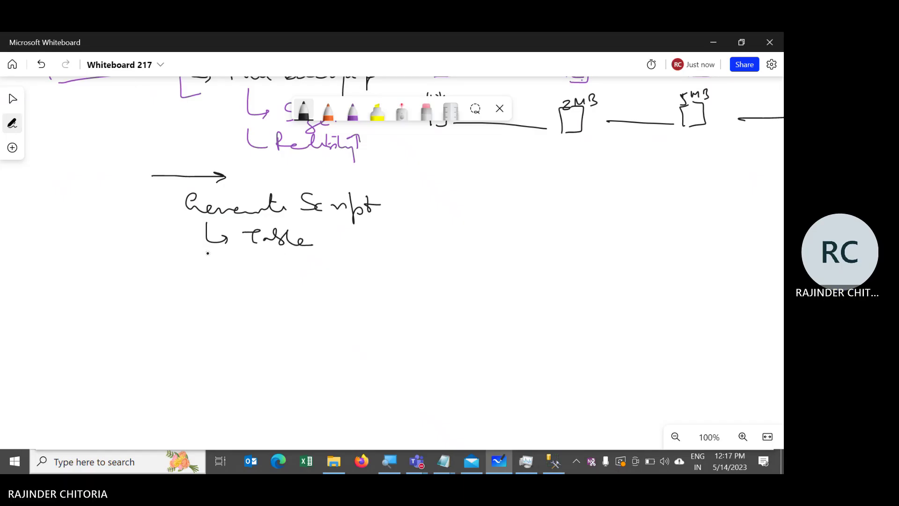
{"action": "mouse_move", "coordinate": [206, 253]}
{"action": "left_mouse_down"}
{"action": "mouse_move", "coordinate": [236, 269]}
{"action": "mouse_move", "coordinate": [293, 267]}
{"action": "left_mouse_up"}
{"action": "left_click_drag", "start_coordinate": [217, 280], "coordinate": [255, 305]}
{"action": "left_click_drag", "start_coordinate": [269, 295], "coordinate": [261, 305]}
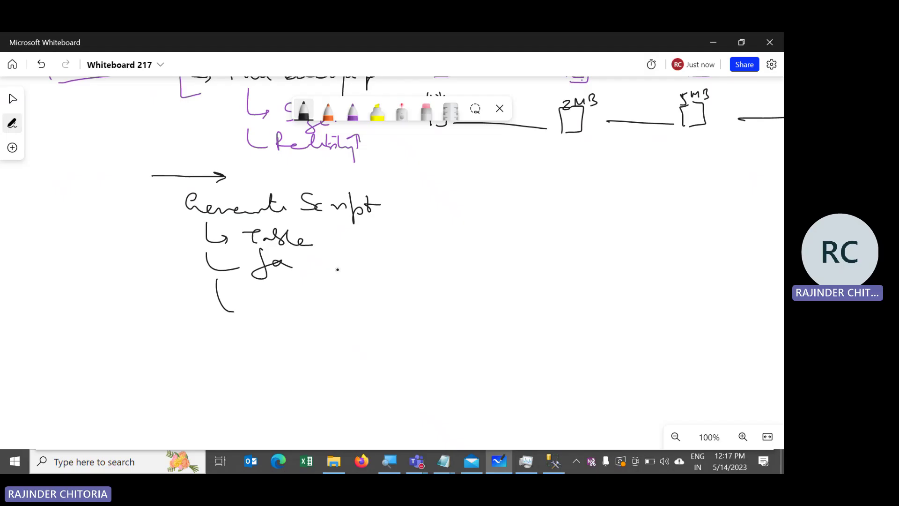
{"action": "left_click_drag", "start_coordinate": [337, 236], "coordinate": [338, 273]}
{"action": "left_click_drag", "start_coordinate": [334, 291], "coordinate": [333, 303]}
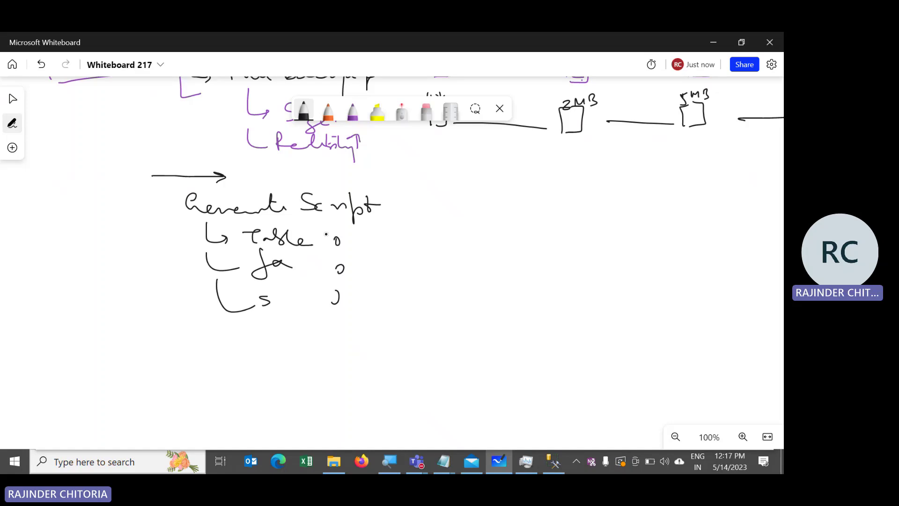
{"action": "mouse_move", "coordinate": [363, 232]}
{"action": "left_mouse_down"}
{"action": "mouse_move", "coordinate": [364, 245]}
{"action": "mouse_move", "coordinate": [400, 228]}
{"action": "mouse_move", "coordinate": [394, 233]}
{"action": "left_mouse_up"}
- Switch back to SQL Server Management Studio and start the Generate Scripts wizard for the BKDemo database
{"action": "key", "text": "alt+Tab"}
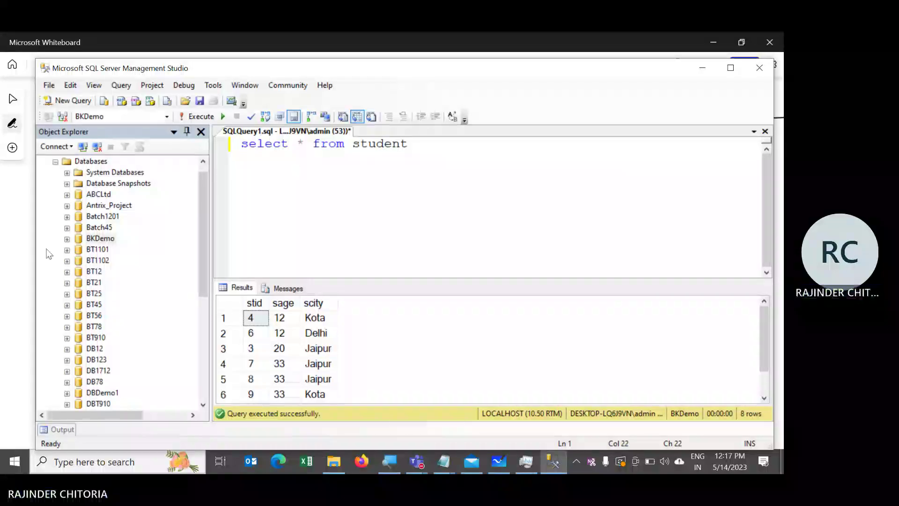
{"action": "right_click", "coordinate": [97, 238]}
{"action": "mouse_move", "coordinate": [168, 288]}
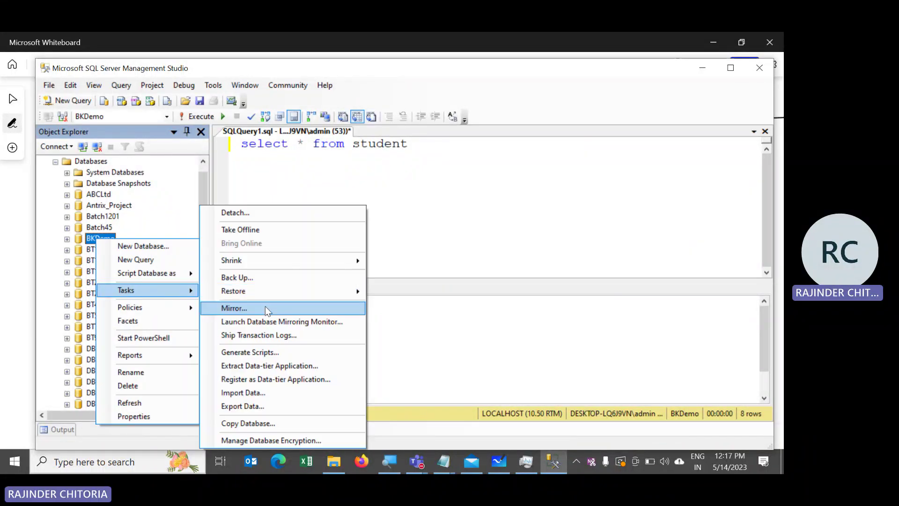
{"action": "left_click", "coordinate": [260, 355]}
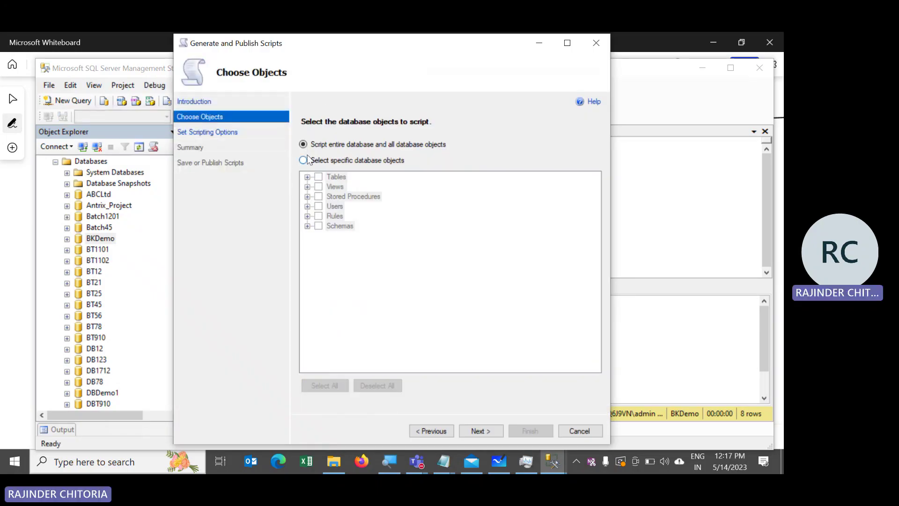
- Choose to script specific database objects, include only the dbo.Student table, and proceed to the scripting options
{"action": "left_click", "coordinate": [304, 161]}
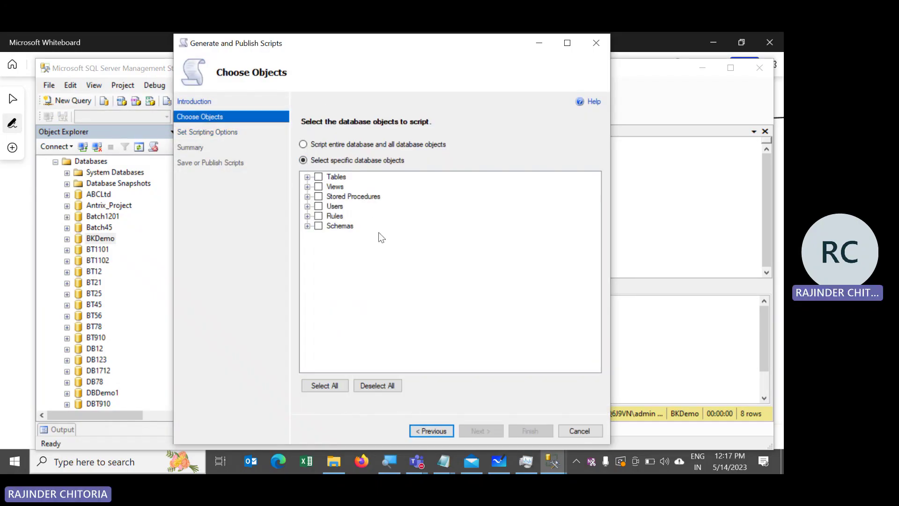
{"action": "left_click", "coordinate": [307, 145]}
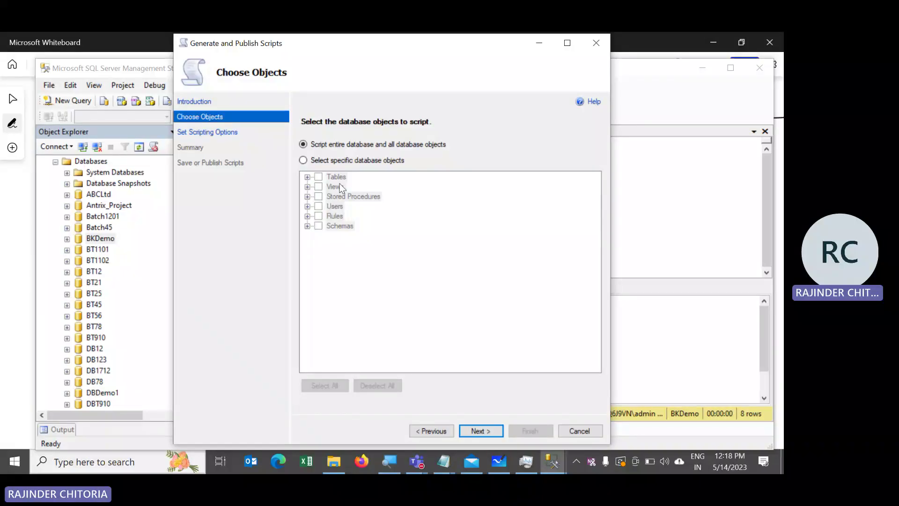
{"action": "left_click", "coordinate": [302, 160]}
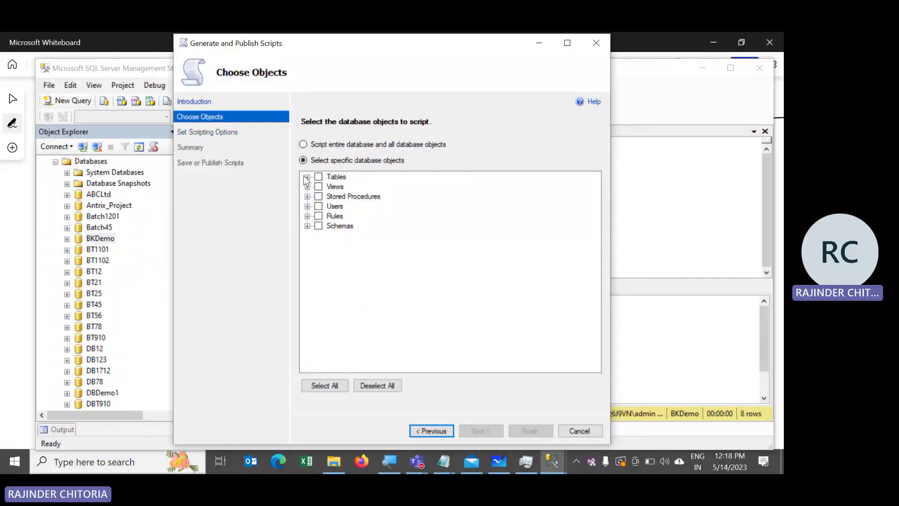
{"action": "left_click", "coordinate": [307, 177]}
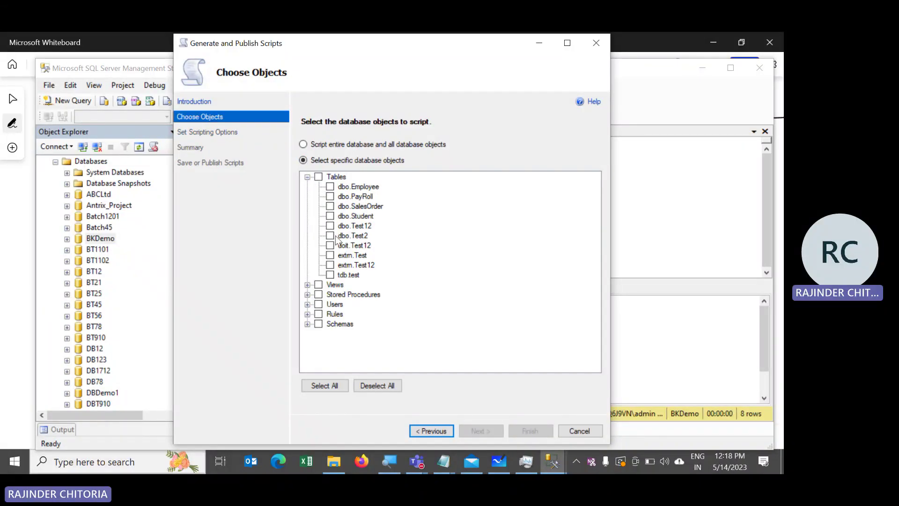
{"action": "left_click", "coordinate": [331, 215]}
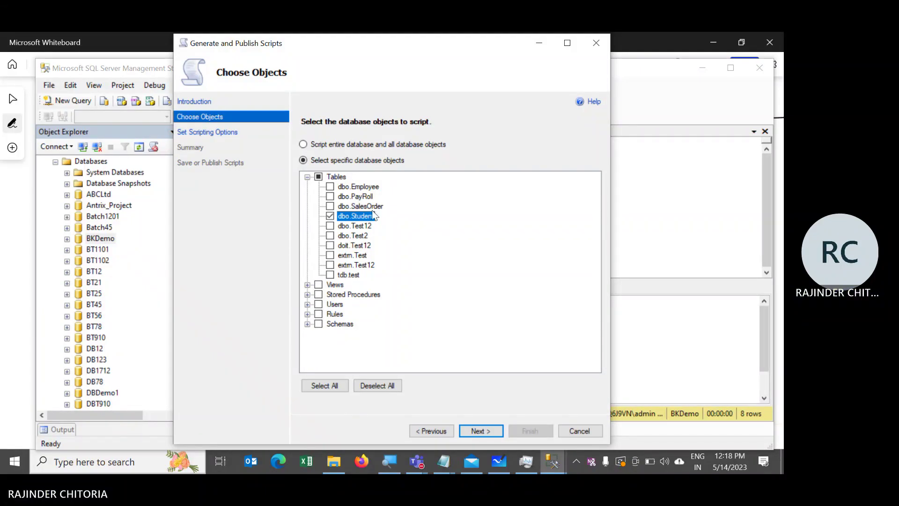
{"action": "left_click", "coordinate": [484, 430]}
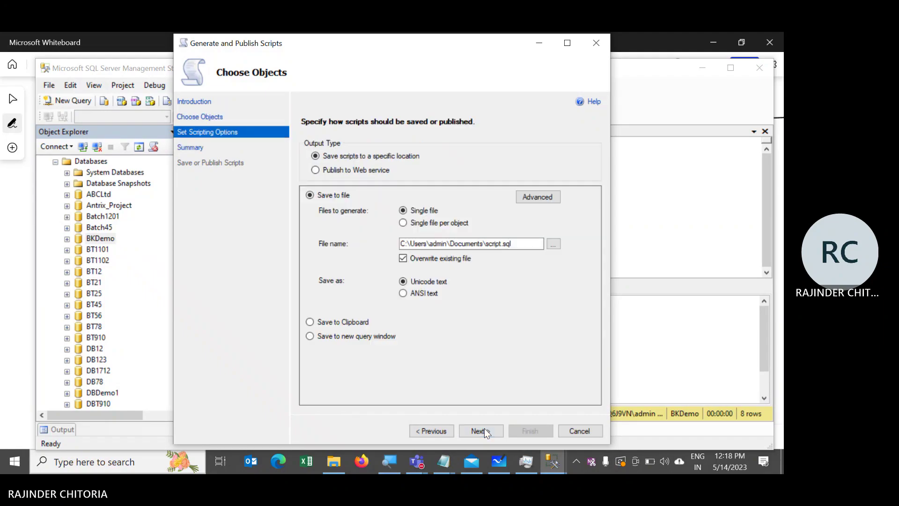
- Set the types of data to script to Schema and data, and name the output file C:\Users\admin\Documents\scriptStudent.sql
{"action": "left_click", "coordinate": [538, 198]}
{"action": "left_click_drag", "start_coordinate": [516, 201], "coordinate": [510, 247]}
{"action": "left_click", "coordinate": [509, 263]}
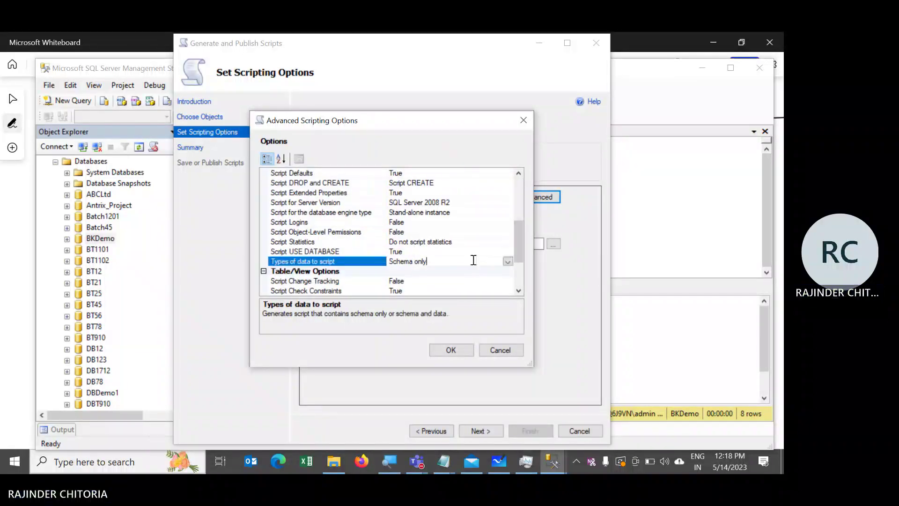
{"action": "left_click", "coordinate": [508, 262]}
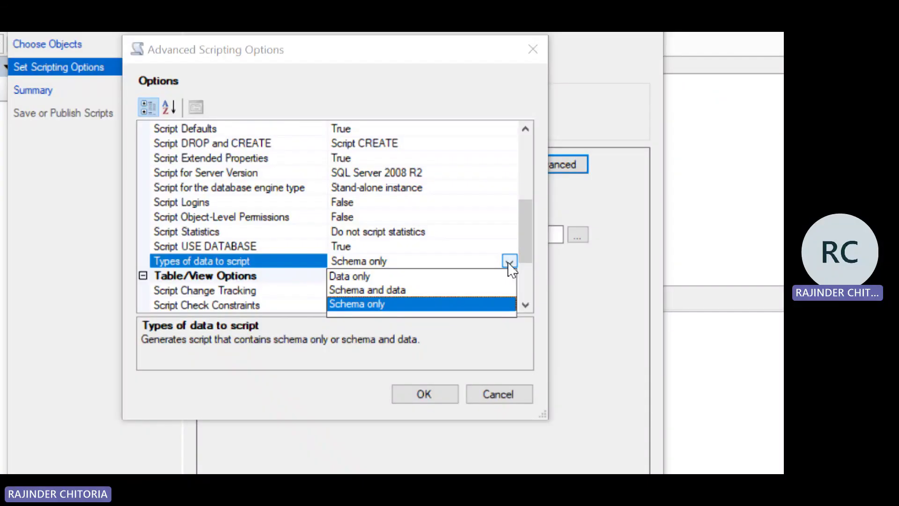
{"action": "left_click", "coordinate": [395, 290]}
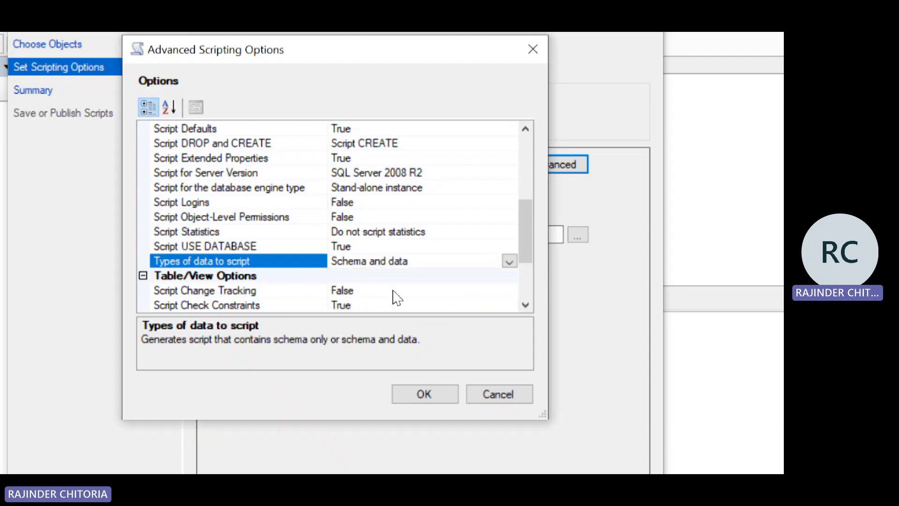
{"action": "left_click", "coordinate": [424, 397]}
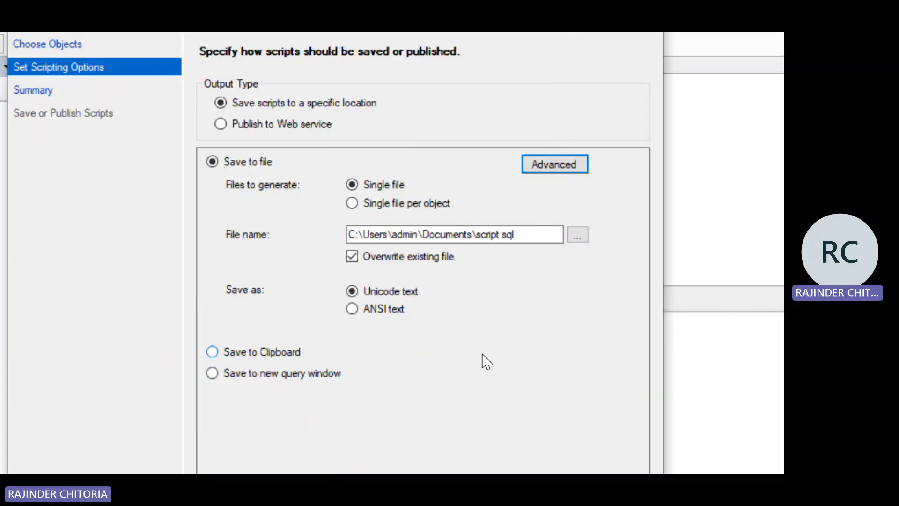
{"action": "left_click", "coordinate": [500, 234]}
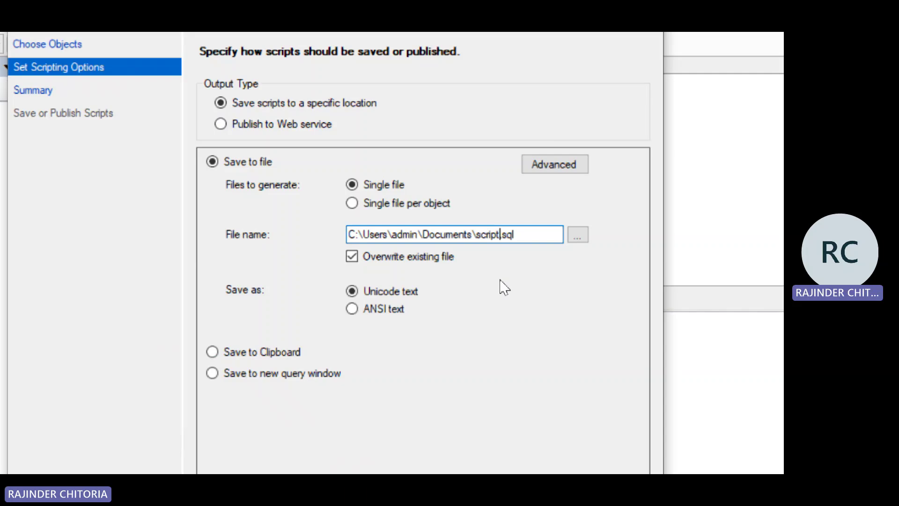
{"action": "type", "text": "Student"}
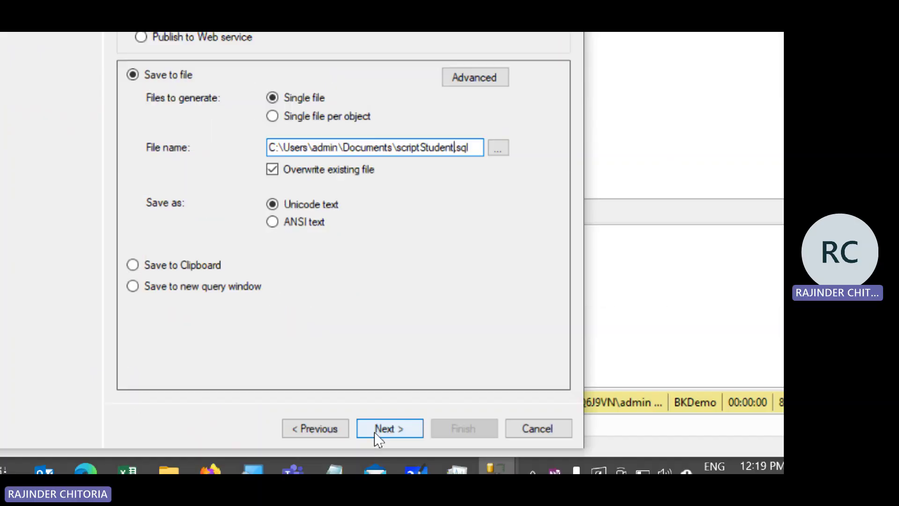
- Accept the scripting summary, generate the Student table script, and finish the Generate Scripts wizard
{"action": "left_click", "coordinate": [378, 428]}
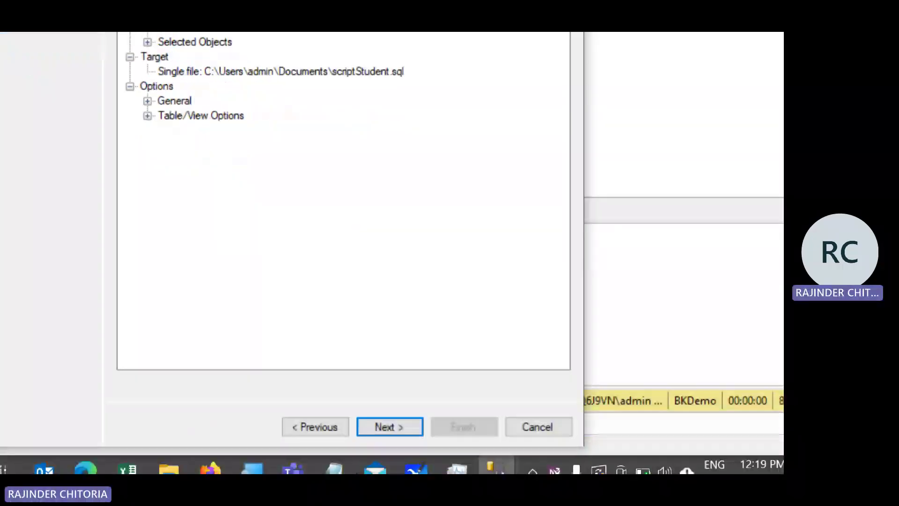
{"action": "left_click", "coordinate": [388, 412]}
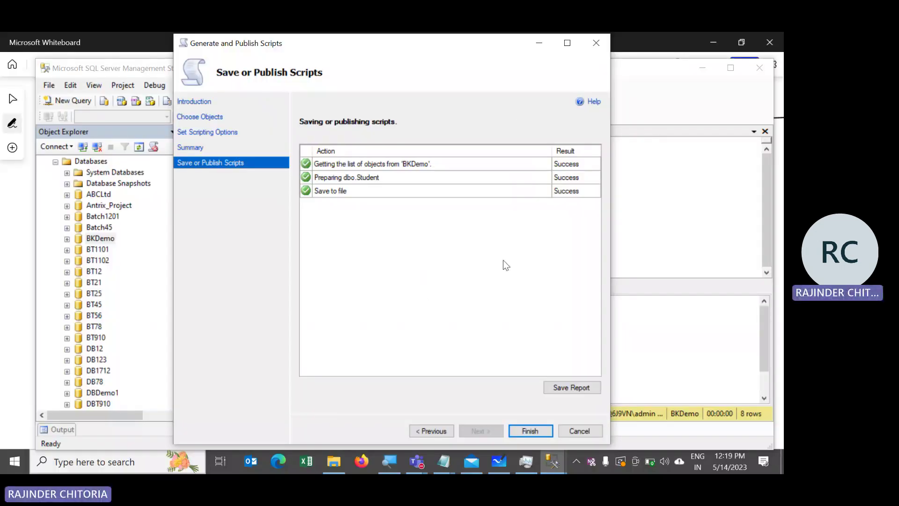
{"action": "left_click", "coordinate": [529, 431]}
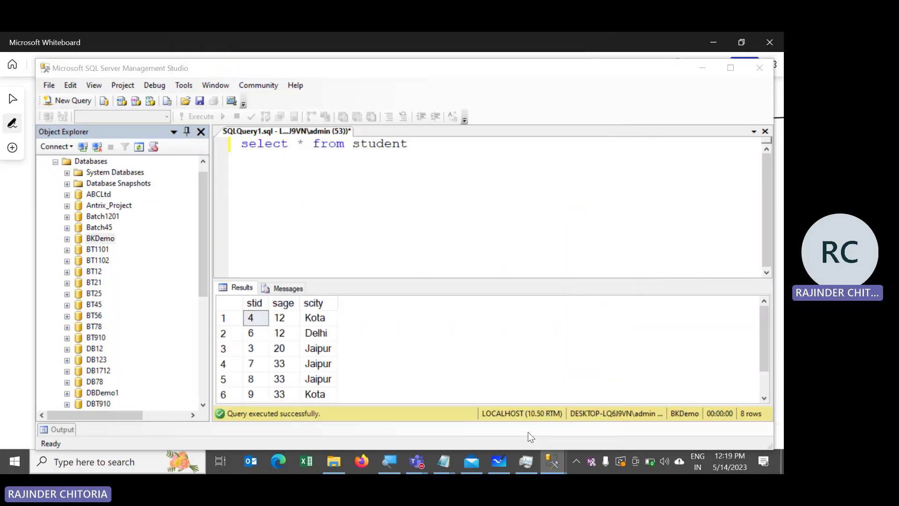
- Switch to File Explorer, open scriptStudent from Documents in SQL Server Management Studio, and review its CREATE TABLE and INSERT statements
{"action": "left_click", "coordinate": [342, 461]}
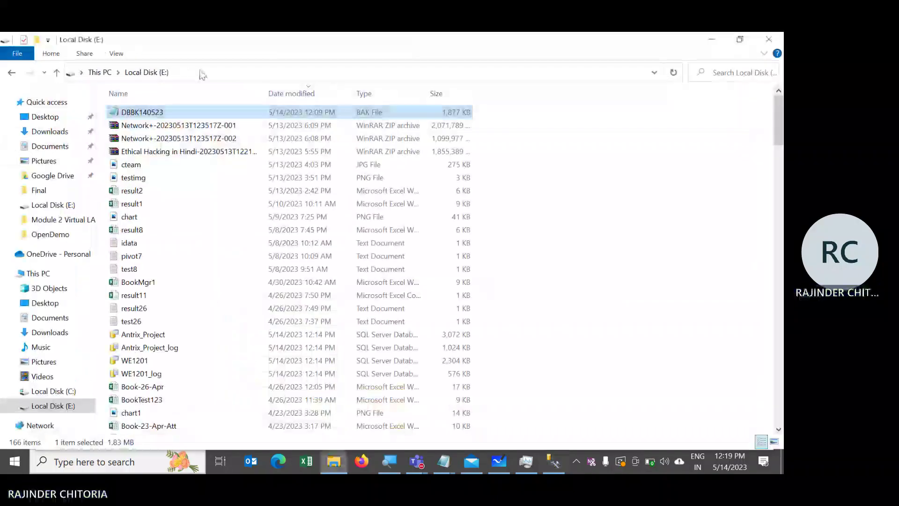
{"action": "left_click", "coordinate": [48, 147]}
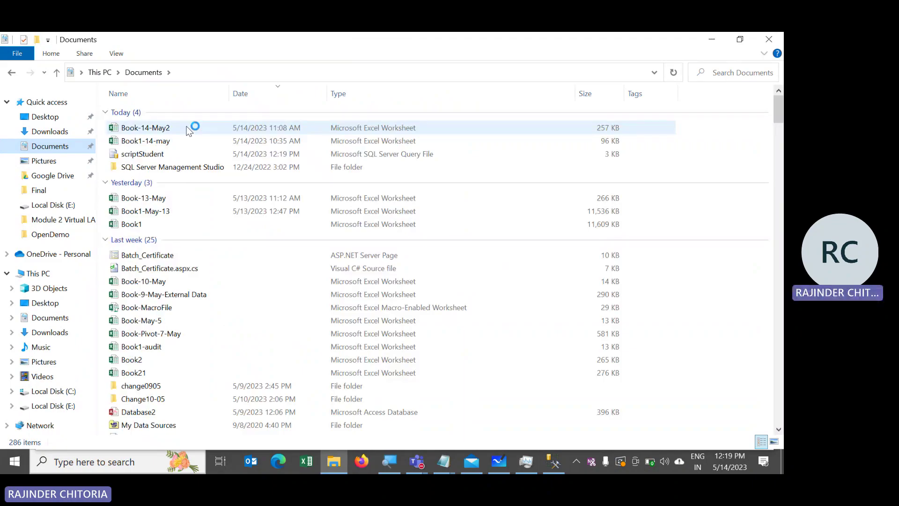
{"action": "left_click", "coordinate": [145, 154]}
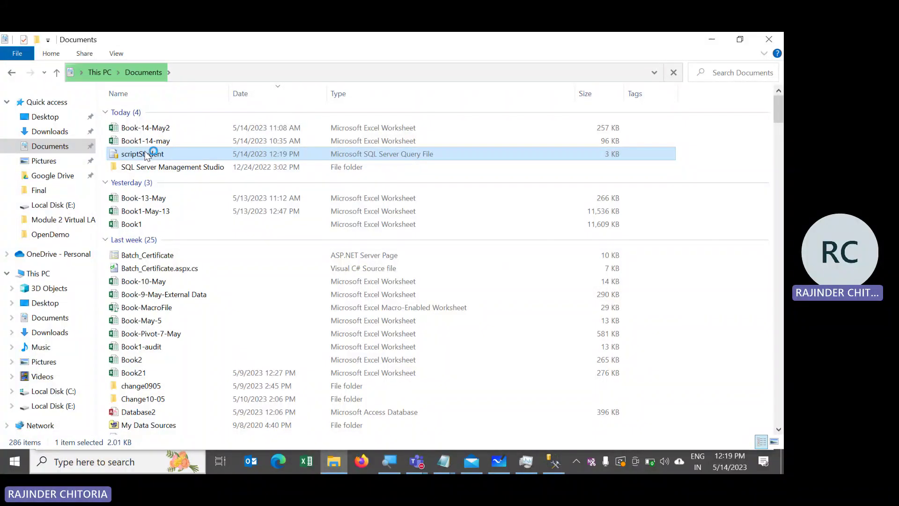
{"action": "right_click", "coordinate": [146, 154]}
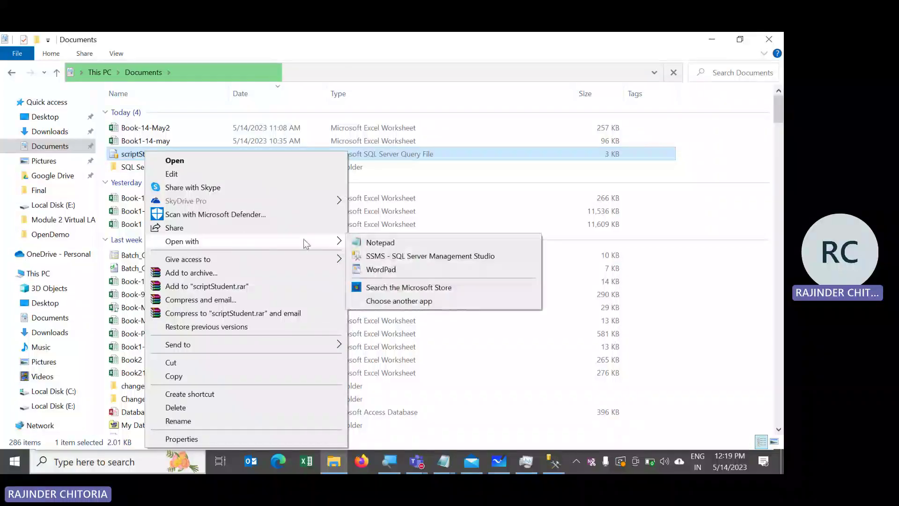
{"action": "mouse_move", "coordinate": [281, 241]}
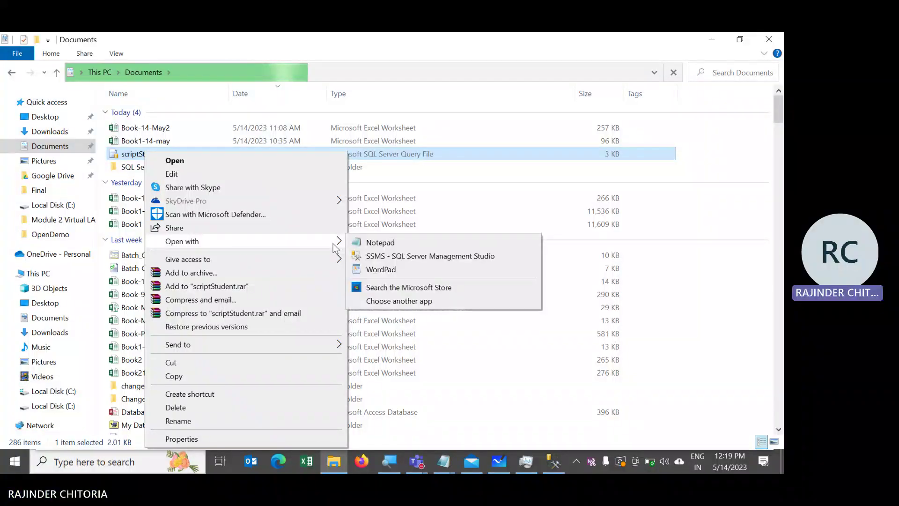
{"action": "left_click", "coordinate": [380, 258]}
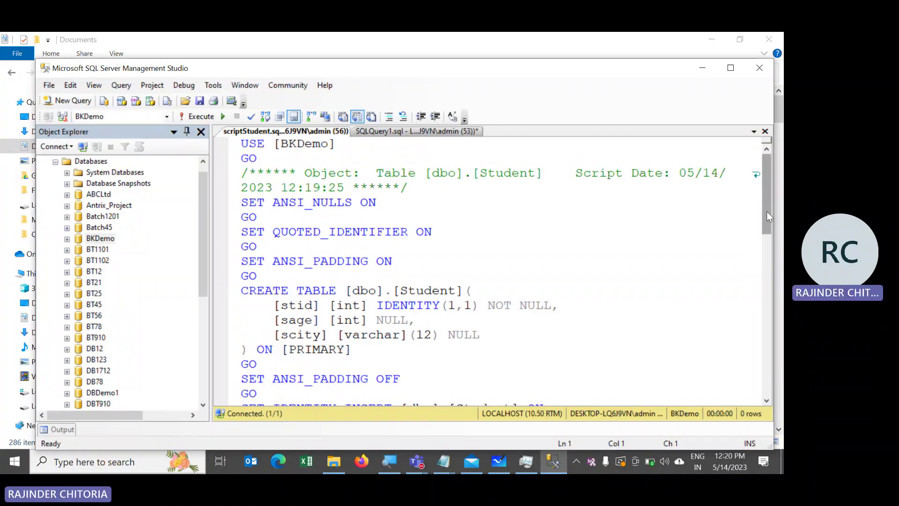
{"action": "scroll", "coordinate": [295, 253], "scroll_direction": "down", "scroll_amount": 2}
{"action": "left_click_drag", "start_coordinate": [241, 203], "coordinate": [381, 267]}
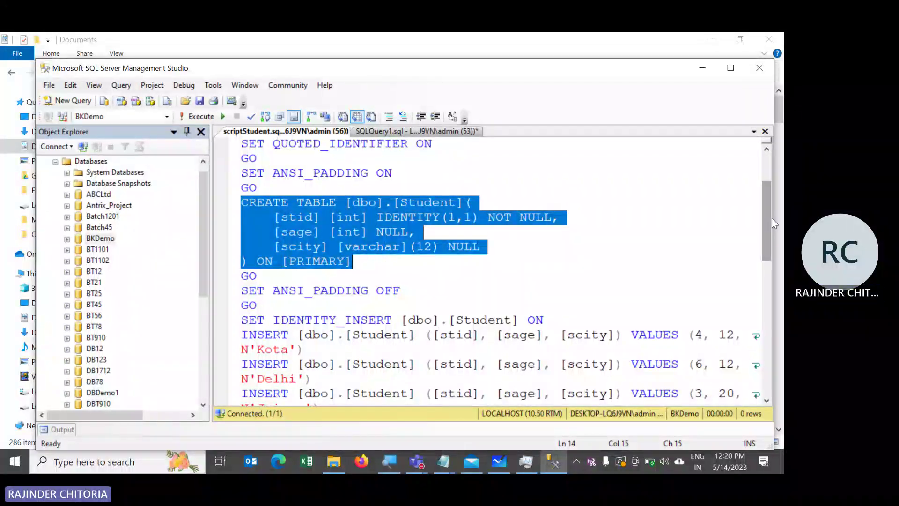
{"action": "left_click_drag", "start_coordinate": [770, 217], "coordinate": [765, 304]}
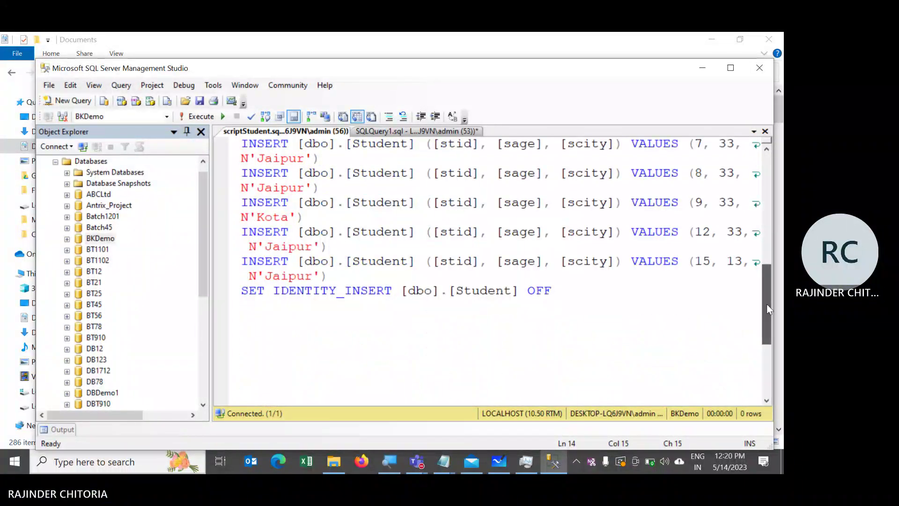
{"action": "left_click_drag", "start_coordinate": [767, 305], "coordinate": [764, 184]}
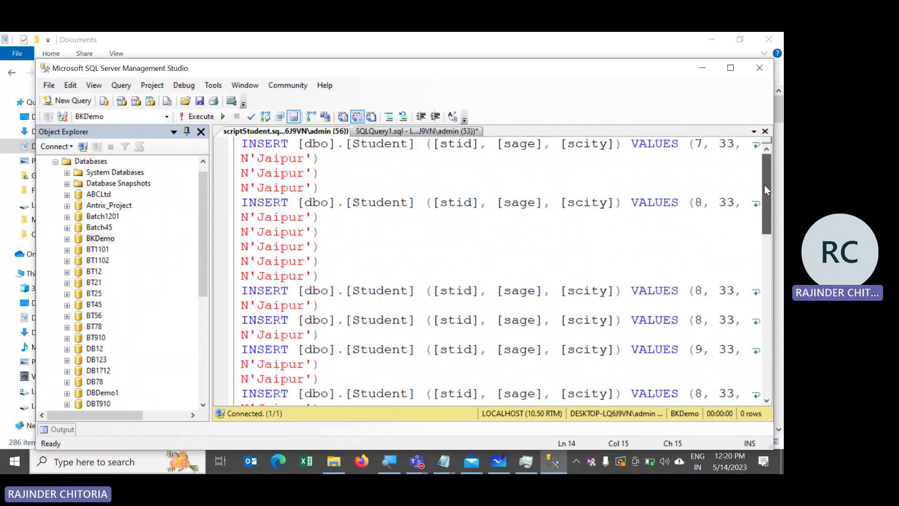
- Add the statement drop table Student to the SQLQuery1 query and execute only that statement
{"action": "left_click", "coordinate": [398, 133]}
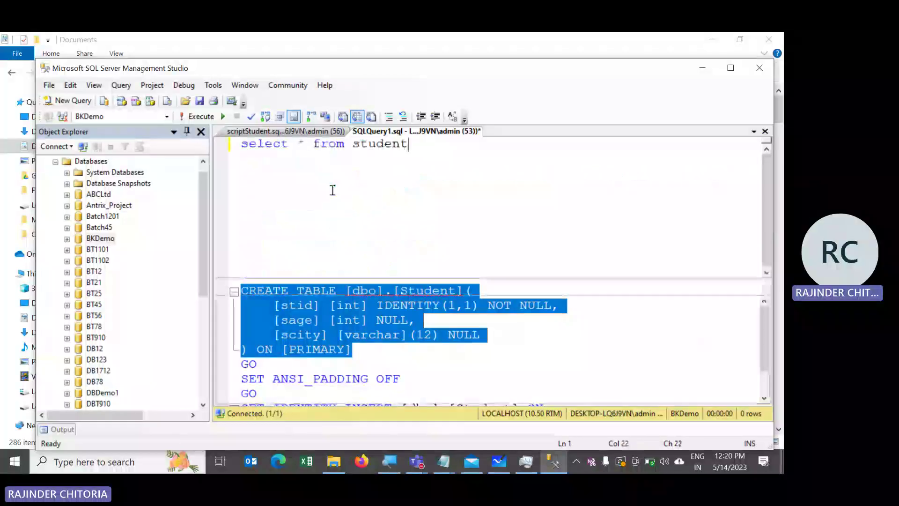
{"action": "key", "text": "Return"}
{"action": "type", "text": "drop "}
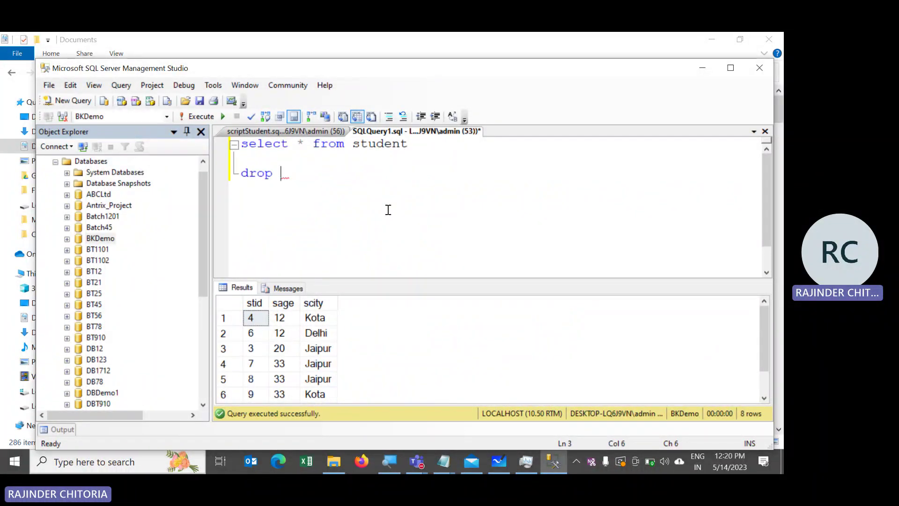
{"action": "type", "text": "ta"}
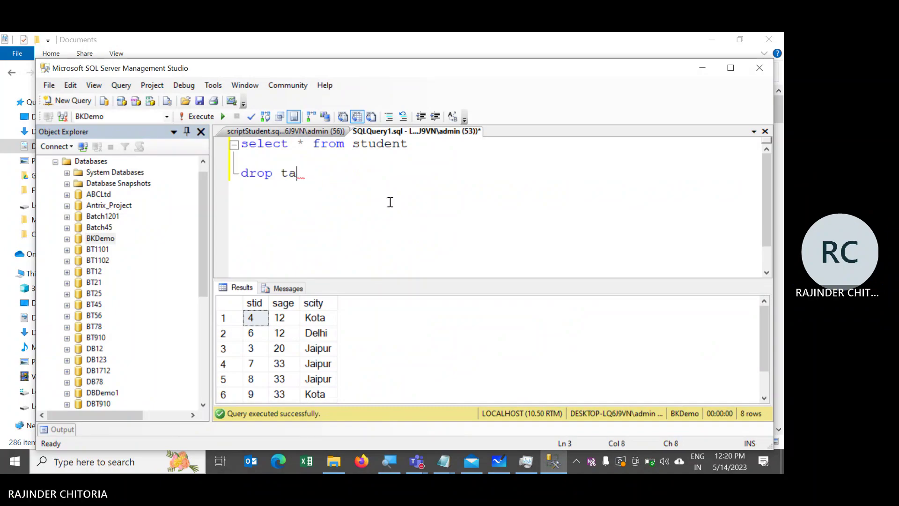
{"action": "type", "text": "ble Student"}
{"action": "key", "text": "Tab"}
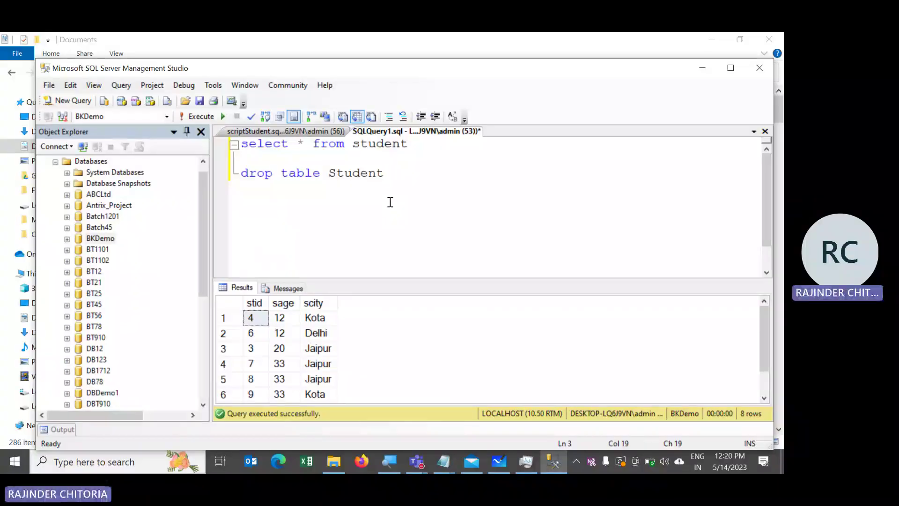
{"action": "key", "text": "shift+Home"}
{"action": "key", "text": "F5"}
{"action": "key", "text": "End"}
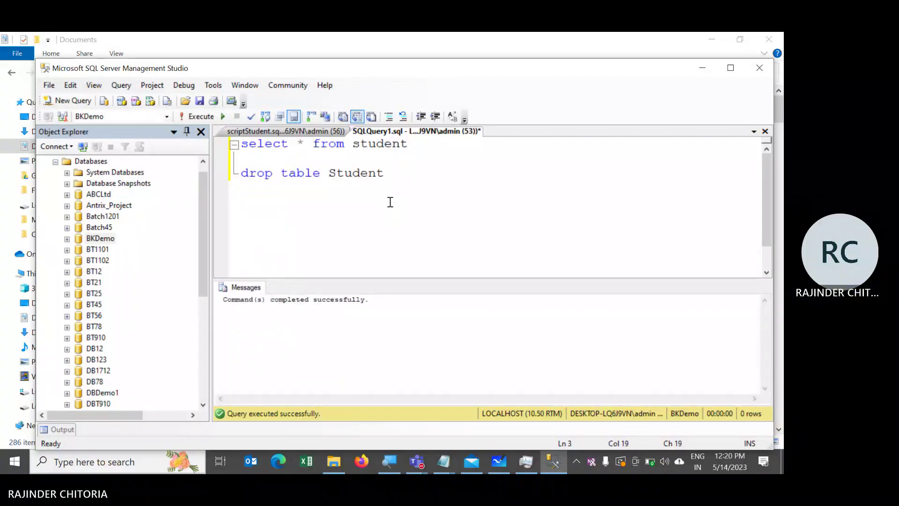
- Execute the whole scriptStudent.sql script to recreate the Student table and its data in BKDemo
{"action": "left_click", "coordinate": [288, 131]}
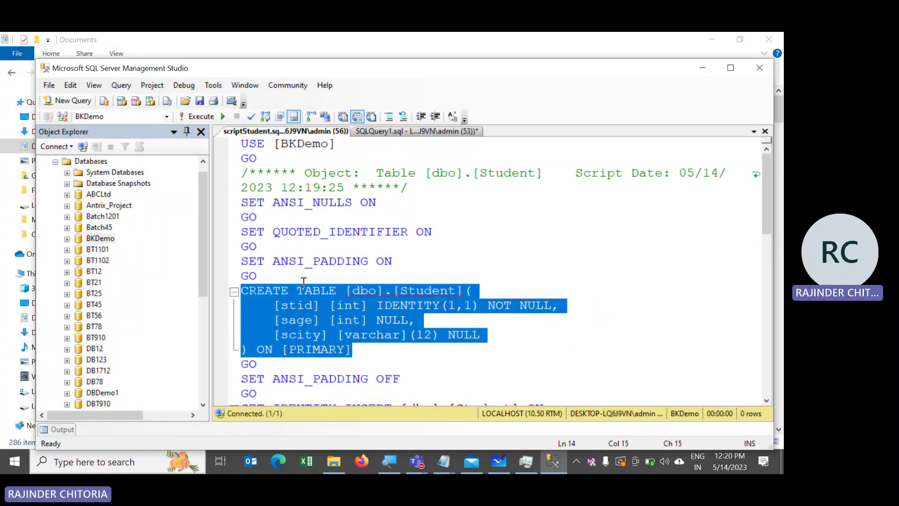
{"action": "left_click", "coordinate": [334, 291]}
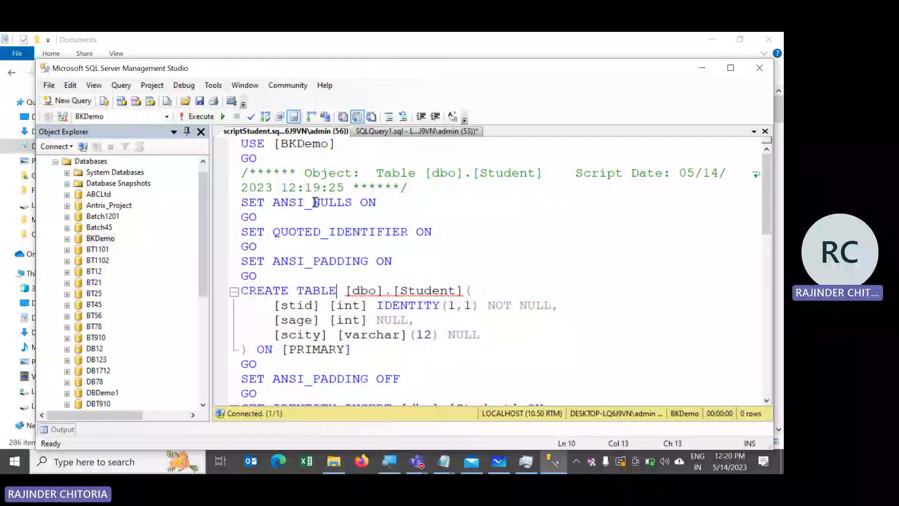
{"action": "left_click", "coordinate": [202, 117]}
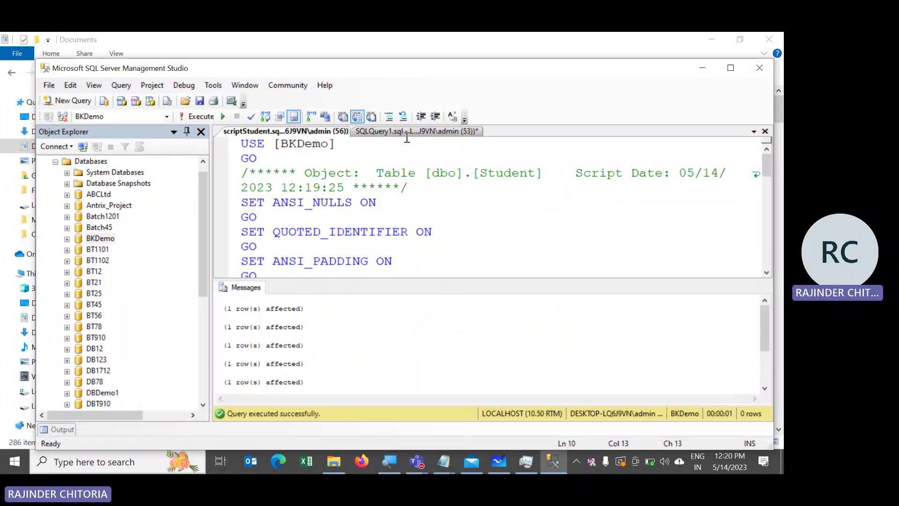
- Run only the select * from student statement in SQLQuery1 to check the restored table
{"action": "left_click", "coordinate": [407, 133]}
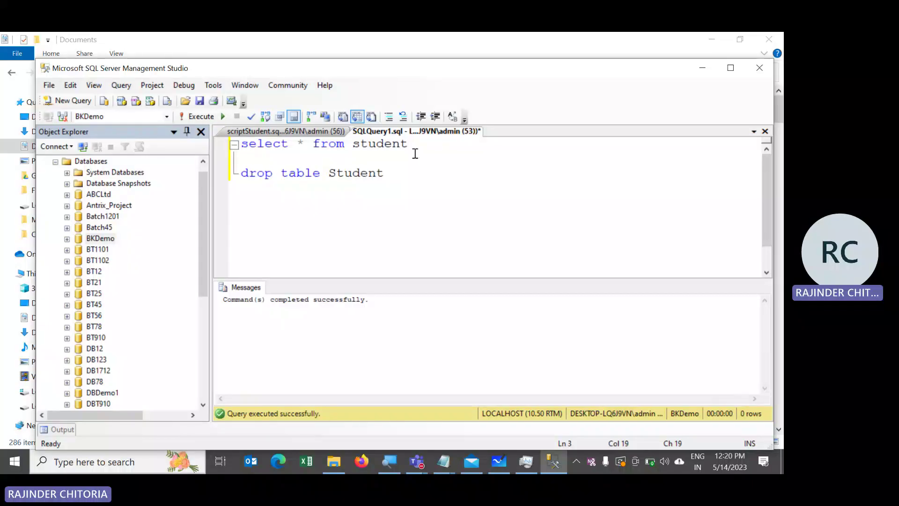
{"action": "left_click_drag", "start_coordinate": [415, 153], "coordinate": [231, 145]}
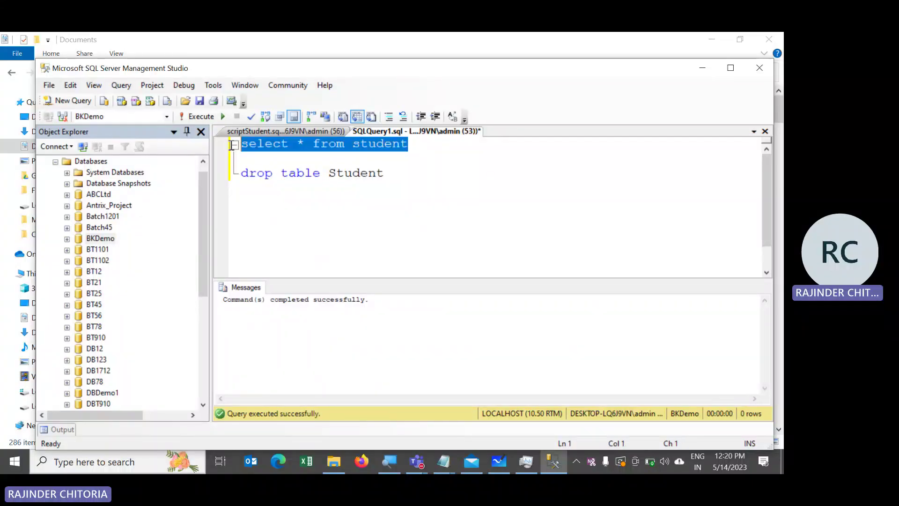
{"action": "key", "text": "F5"}
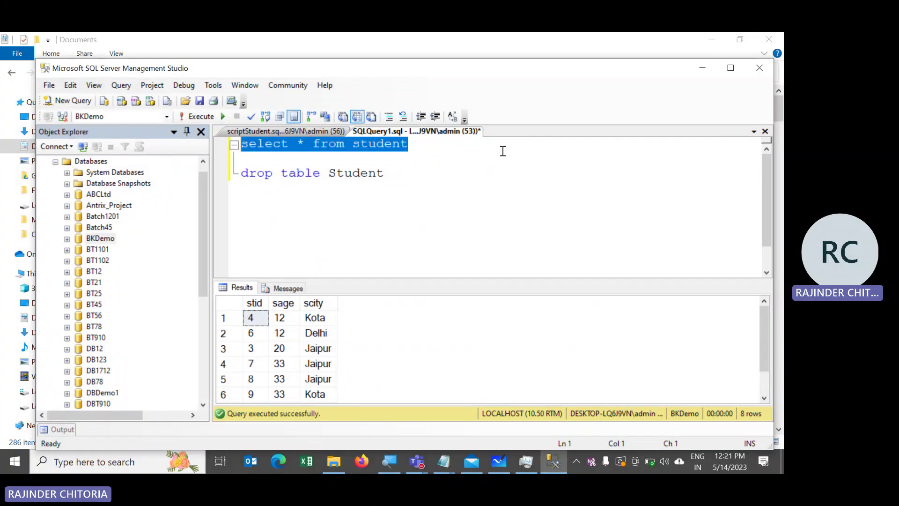
{"action": "left_click", "coordinate": [482, 173]}
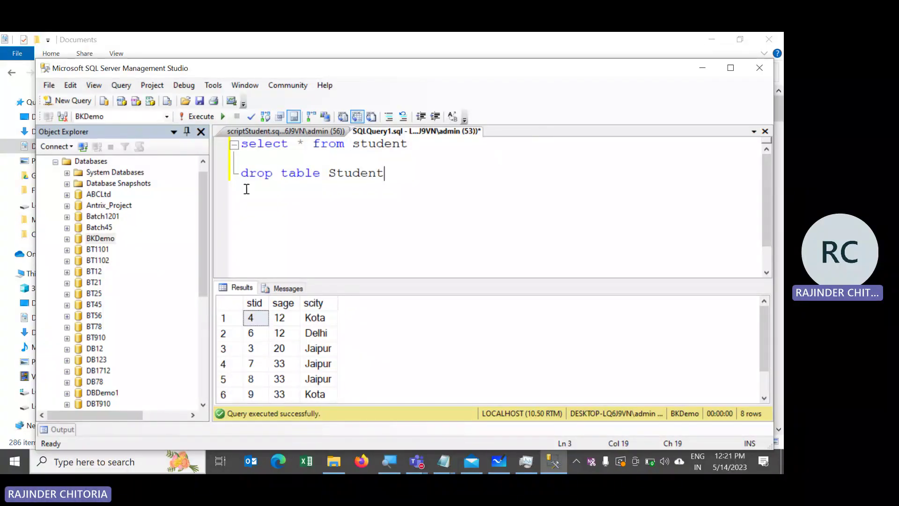
- Start Generate Scripts for BKDemo, script the entire database and all objects, and name the output file C:\Users\admin\Documents\scripDBt.sql
{"action": "right_click", "coordinate": [111, 240]}
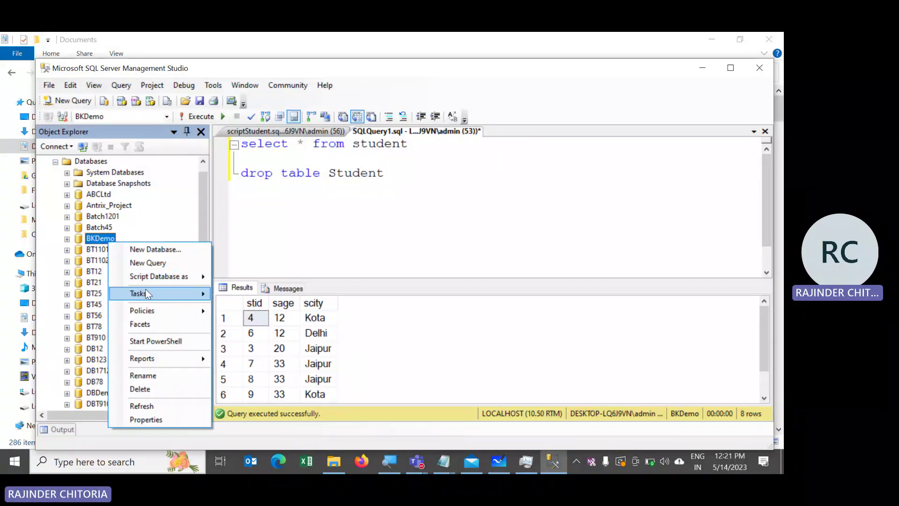
{"action": "mouse_move", "coordinate": [150, 295]}
{"action": "left_click", "coordinate": [241, 352]}
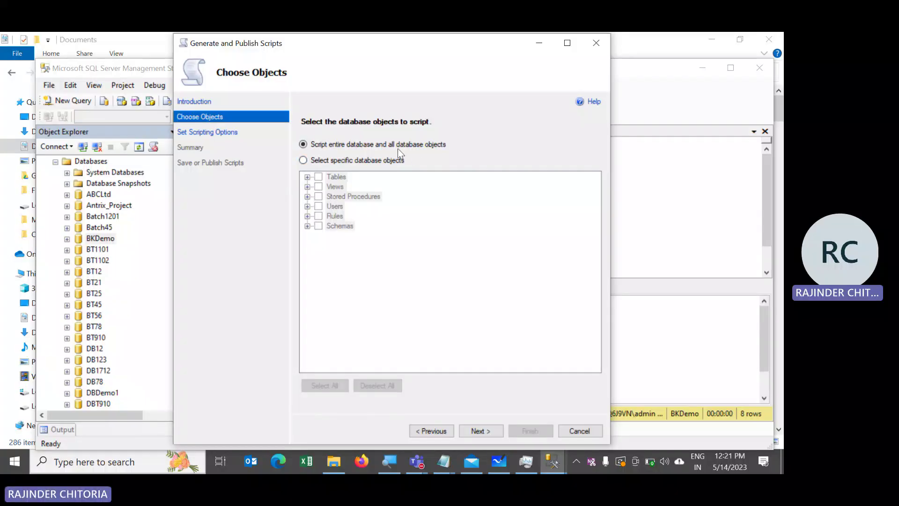
{"action": "left_click", "coordinate": [481, 431]}
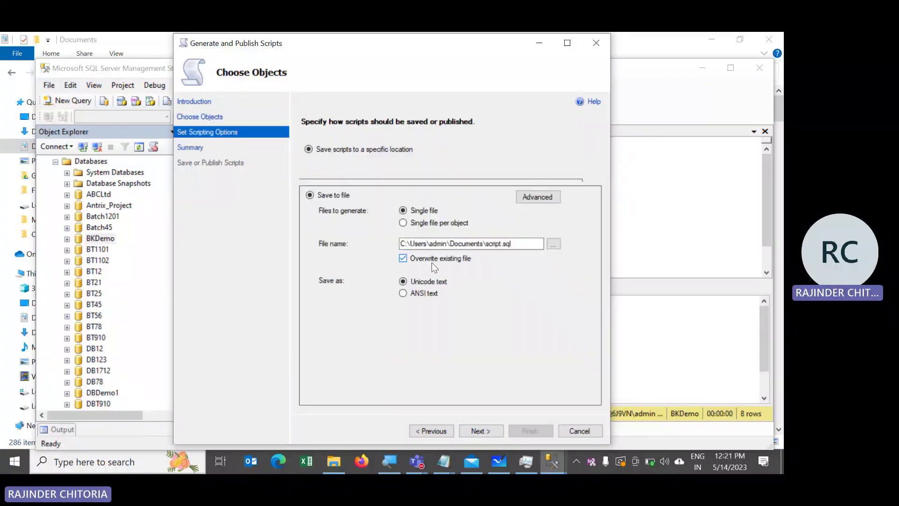
{"action": "left_click", "coordinate": [500, 244]}
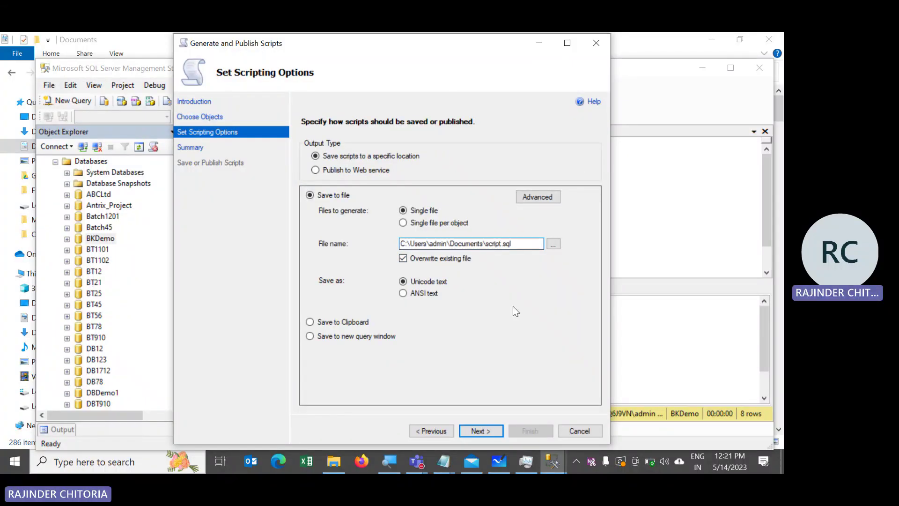
{"action": "type", "text": "DB"}
{"action": "key", "text": "Return"}
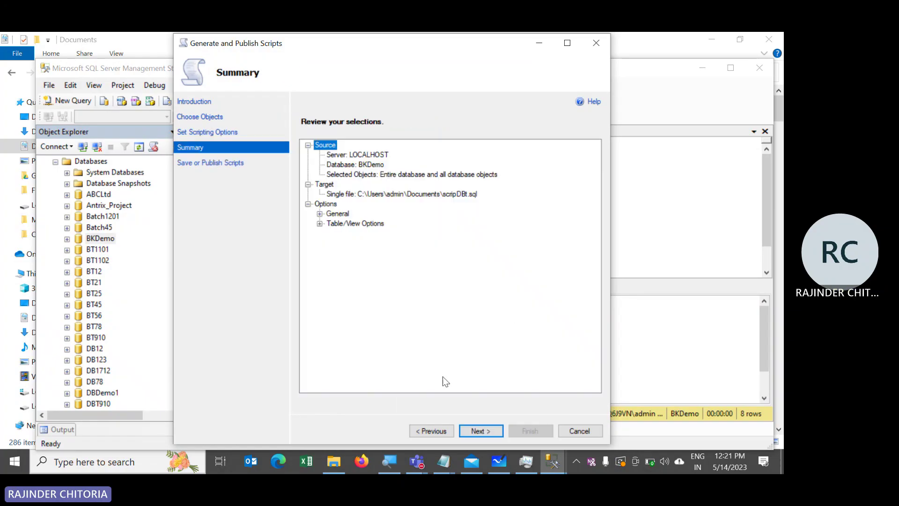
- Return to the scripting options, set the types of data to script to Schema and data, and generate the full database script
{"action": "left_click", "coordinate": [431, 431]}
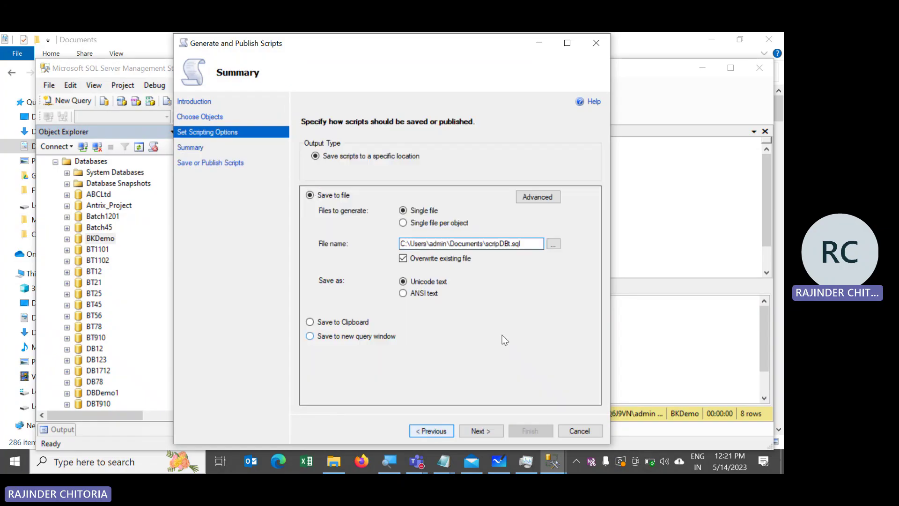
{"action": "left_click", "coordinate": [540, 200]}
{"action": "left_click_drag", "start_coordinate": [519, 206], "coordinate": [523, 271]}
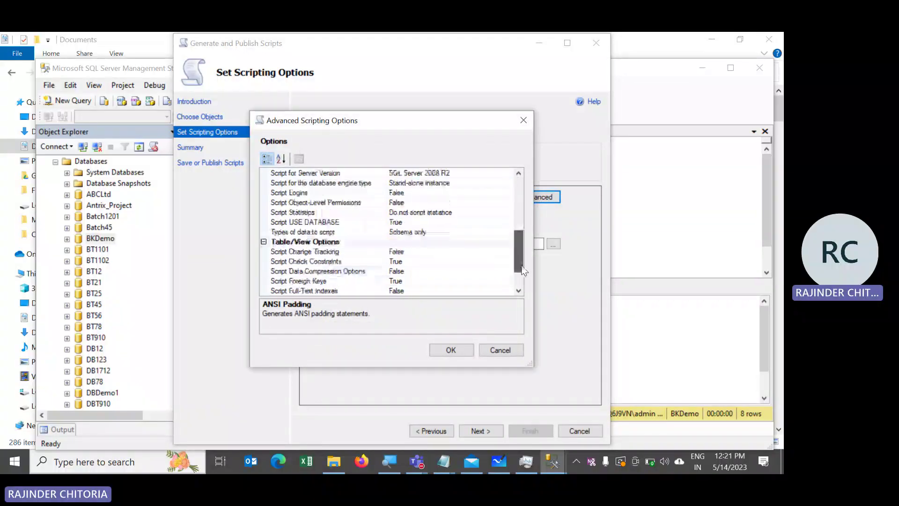
{"action": "left_click", "coordinate": [449, 232]}
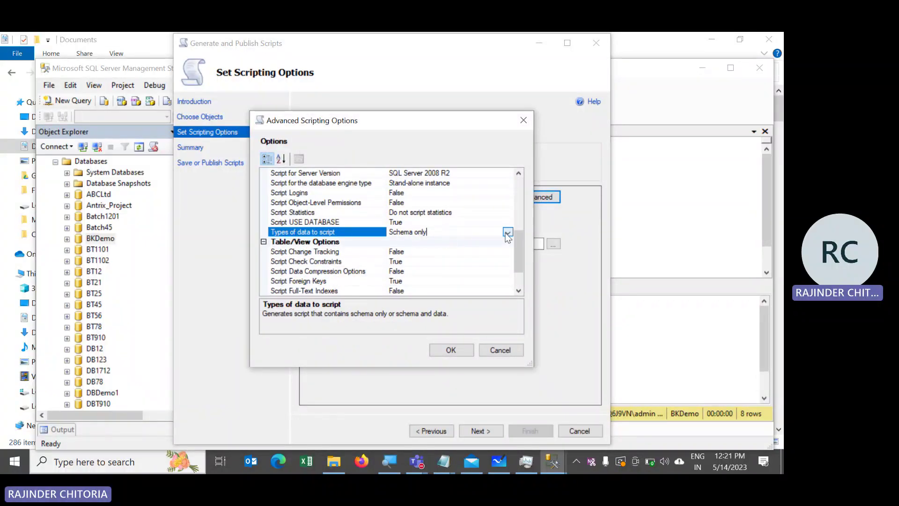
{"action": "left_click", "coordinate": [507, 231]}
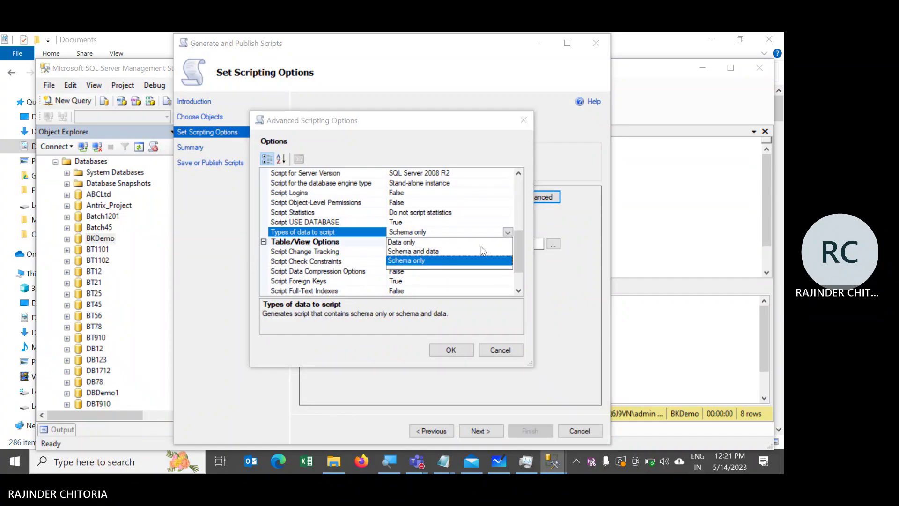
{"action": "left_click", "coordinate": [456, 247]}
{"action": "left_click", "coordinate": [451, 350]}
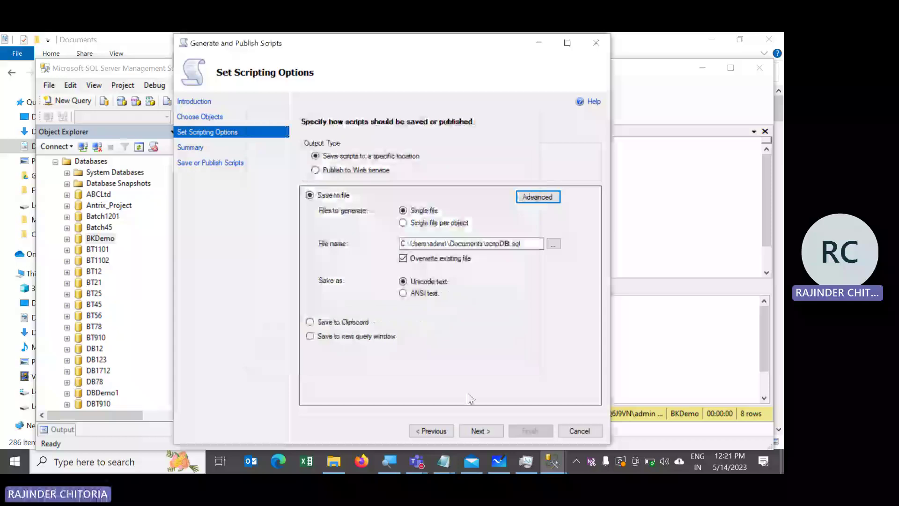
{"action": "left_click", "coordinate": [481, 430]}
{"action": "left_click", "coordinate": [482, 430]}
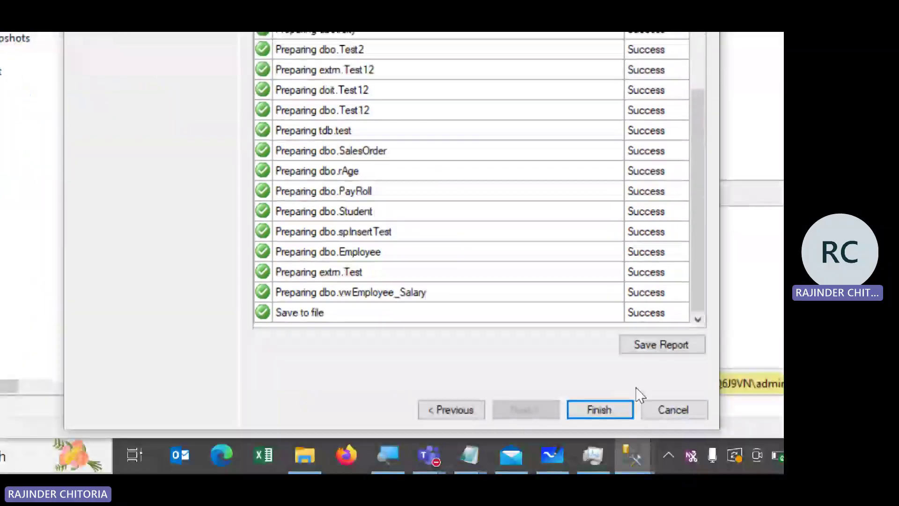
- Open the generated scripDBt file from the Documents folder in SQL Server Management Studio and look through the script
{"action": "left_click", "coordinate": [611, 410]}
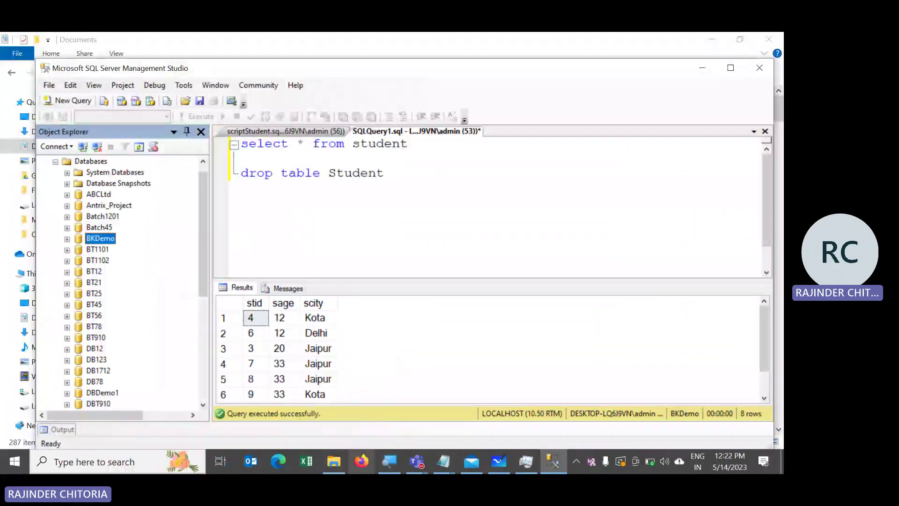
{"action": "left_click", "coordinate": [330, 462]}
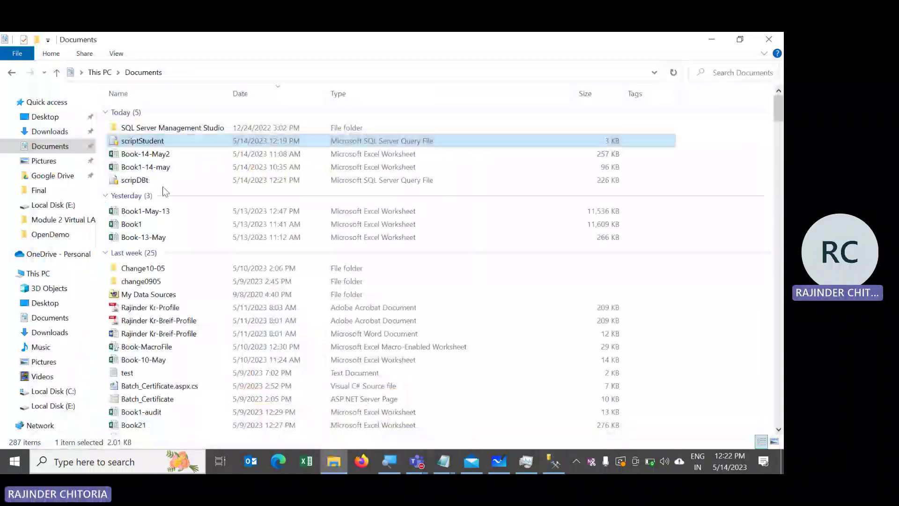
{"action": "left_click", "coordinate": [137, 183]}
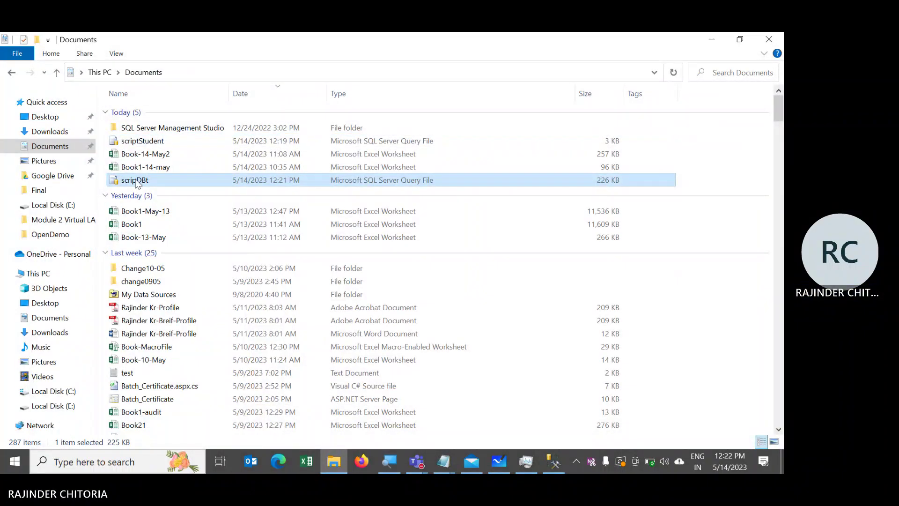
{"action": "double_click", "coordinate": [137, 183]}
{"action": "key", "text": "shift+F10"}
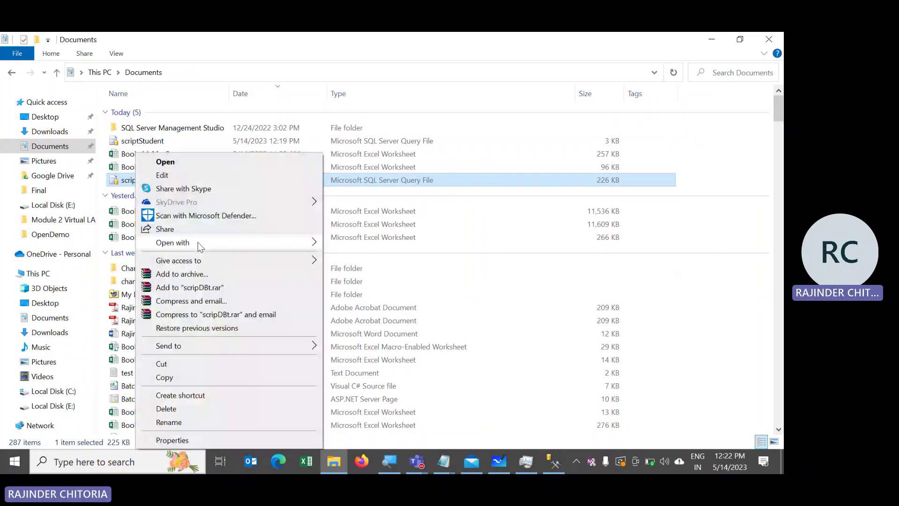
{"action": "mouse_move", "coordinate": [200, 240]}
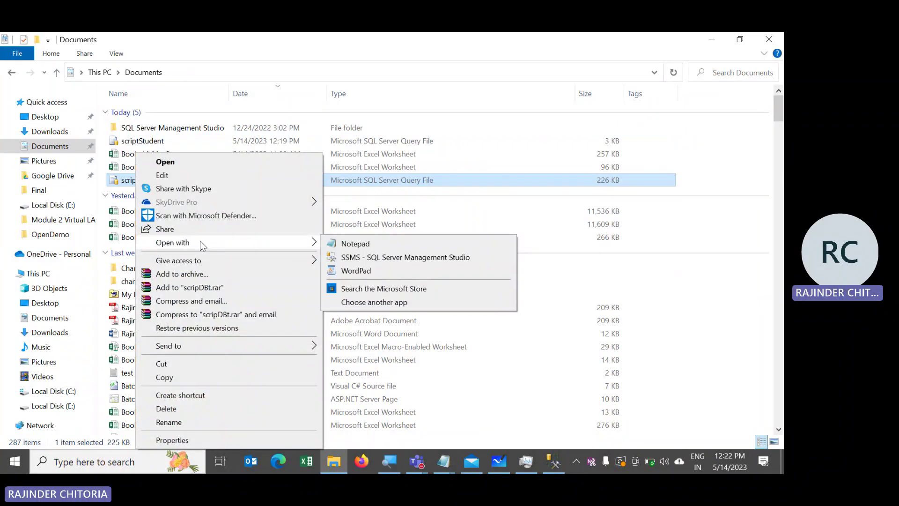
{"action": "left_click", "coordinate": [377, 259]}
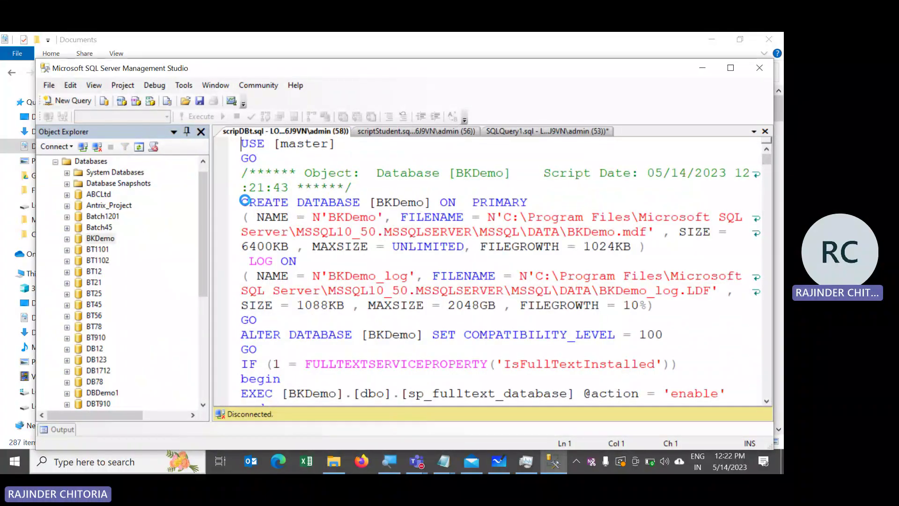
{"action": "left_click_drag", "start_coordinate": [503, 215], "coordinate": [566, 234]}
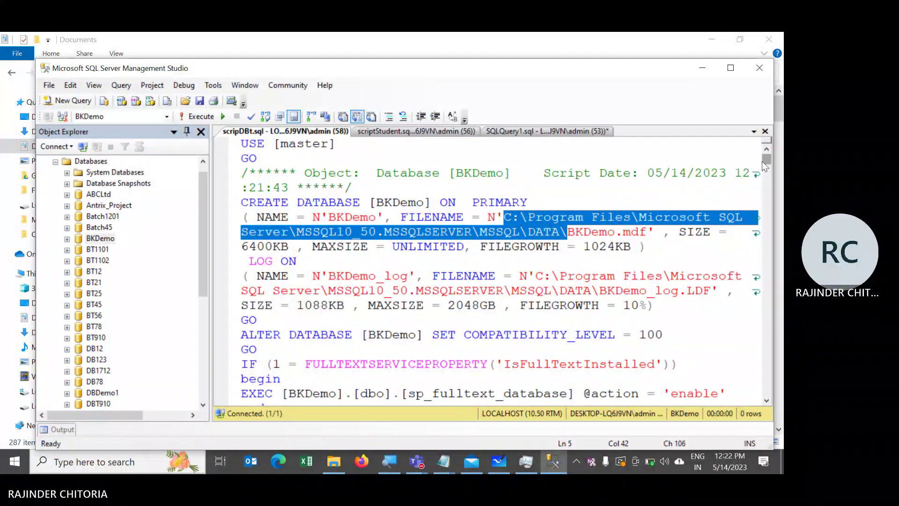
{"action": "left_click_drag", "start_coordinate": [765, 158], "coordinate": [771, 359]}
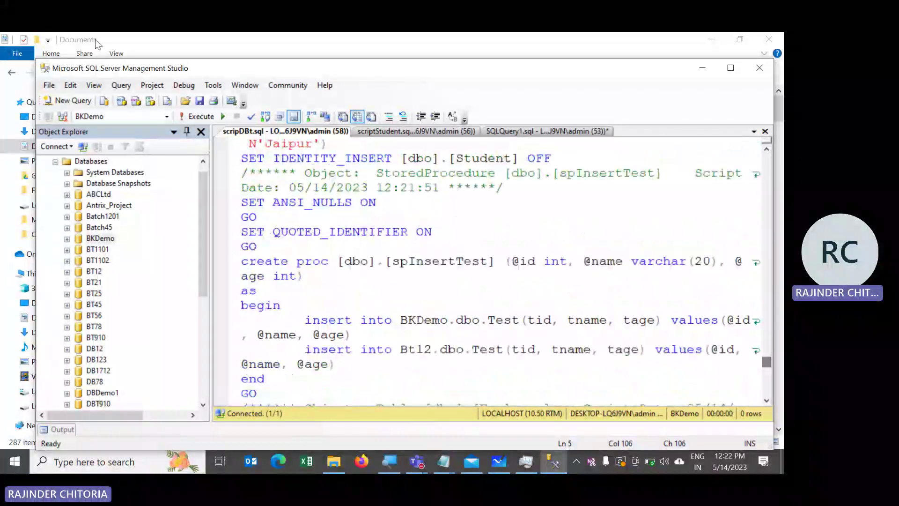
- Delete the BKDemo database with its existing connections closed and its backup and restore history removed
{"action": "right_click", "coordinate": [84, 239]}
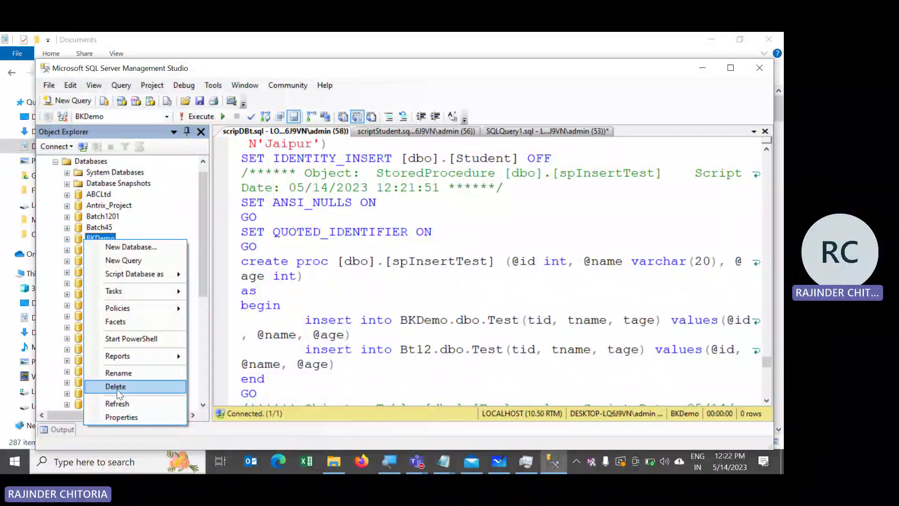
{"action": "left_click", "coordinate": [117, 389]}
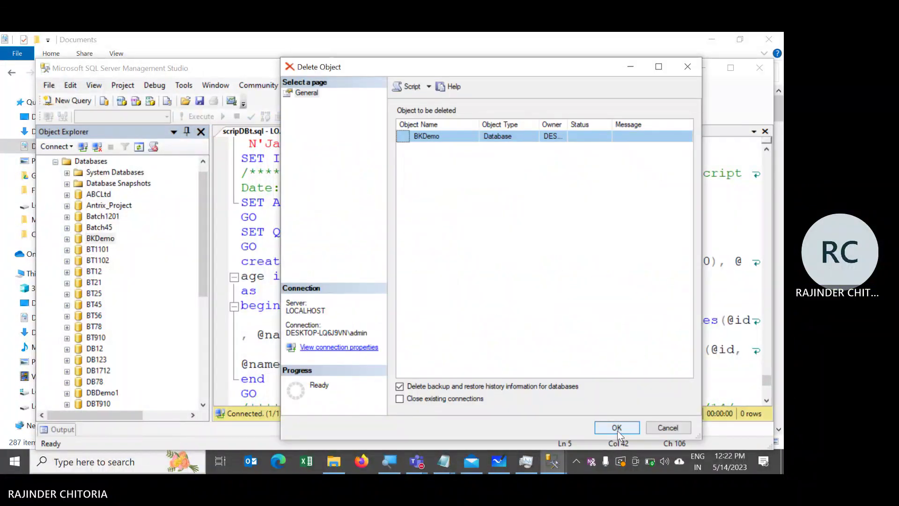
{"action": "left_click", "coordinate": [456, 398]}
{"action": "left_click", "coordinate": [614, 429]}
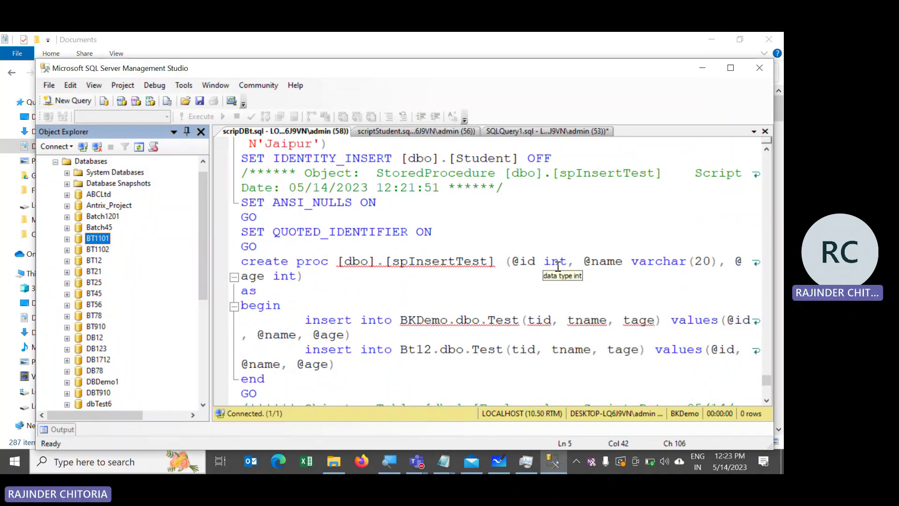
- Execute the whole scripDBt.sql script to recreate the BKDemo database with its data and refresh the Databases list
{"action": "left_click", "coordinate": [249, 143]}
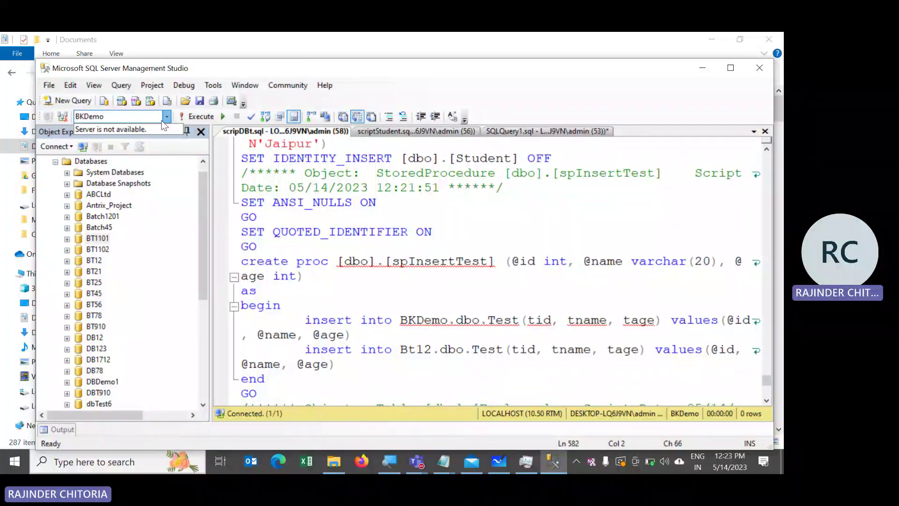
{"action": "left_click", "coordinate": [264, 172]}
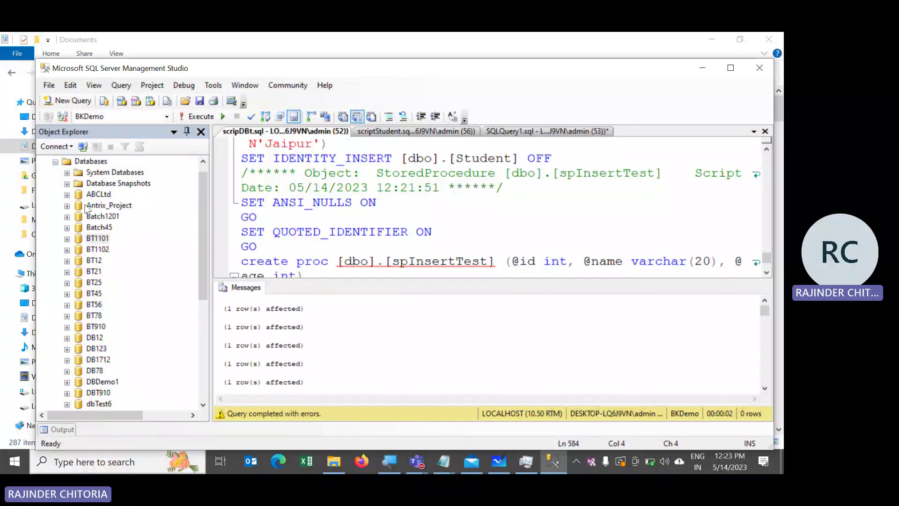
{"action": "left_click", "coordinate": [90, 161]}
{"action": "right_click", "coordinate": [92, 163]}
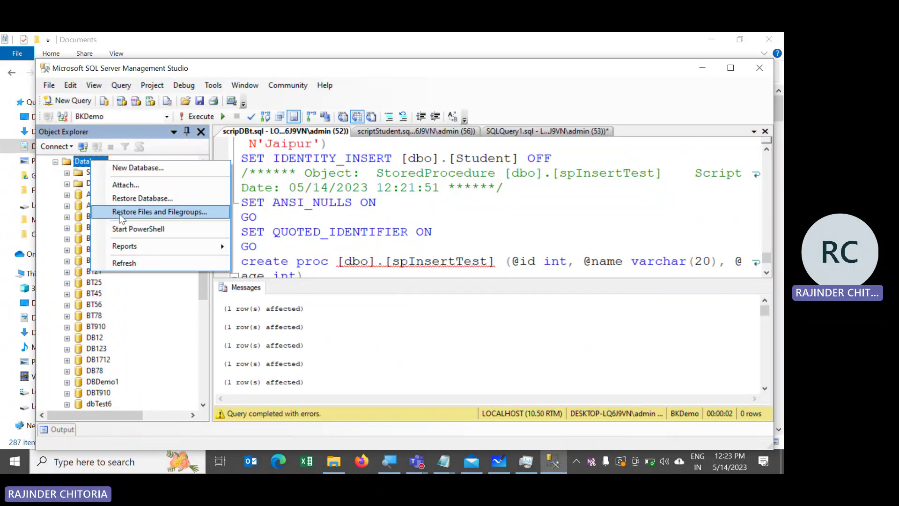
{"action": "left_click", "coordinate": [129, 264]}
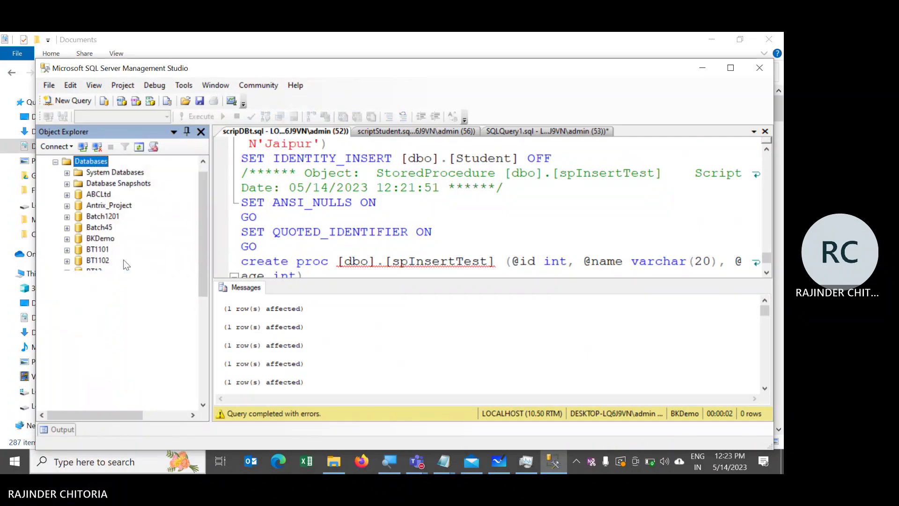
- Expand the recreated BKDemo database and examine its tables in Object Explorer
{"action": "left_click", "coordinate": [99, 240]}
{"action": "left_click", "coordinate": [68, 239]}
{"action": "left_click", "coordinate": [79, 260]}
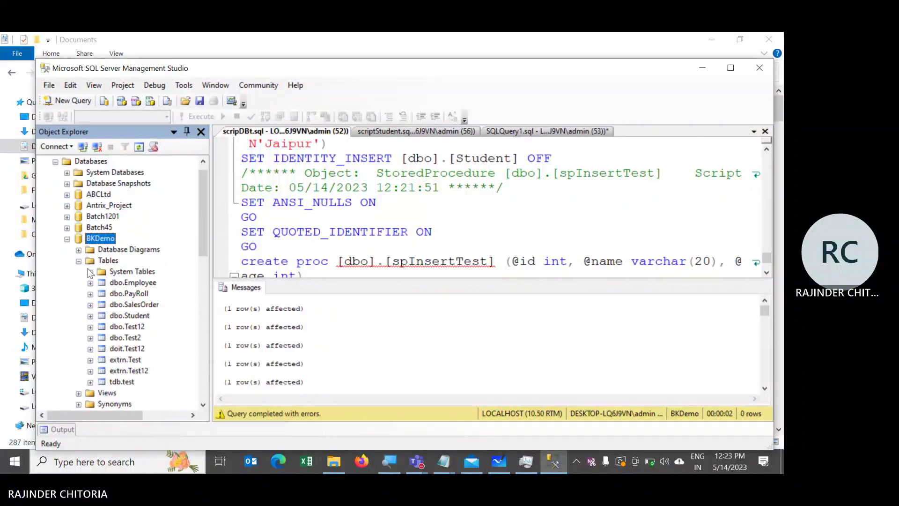
{"action": "left_click", "coordinate": [79, 261]}
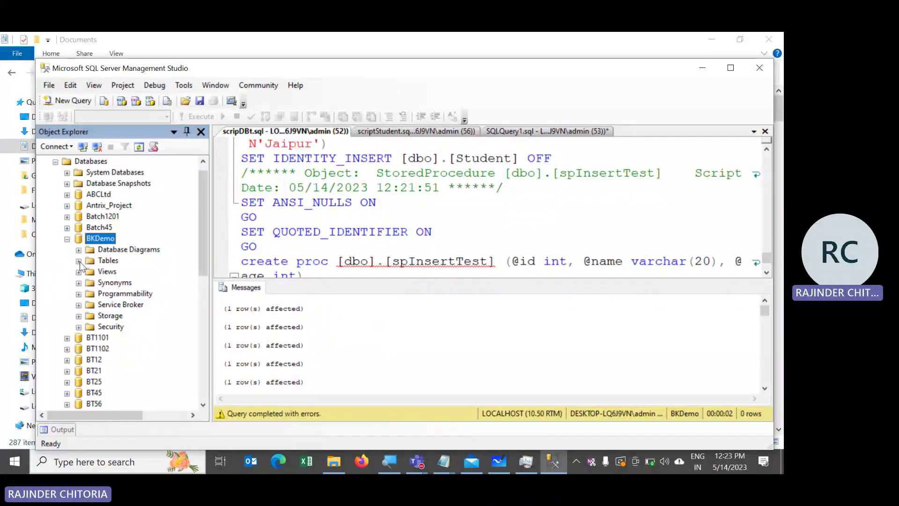
{"action": "left_click", "coordinate": [408, 232]}
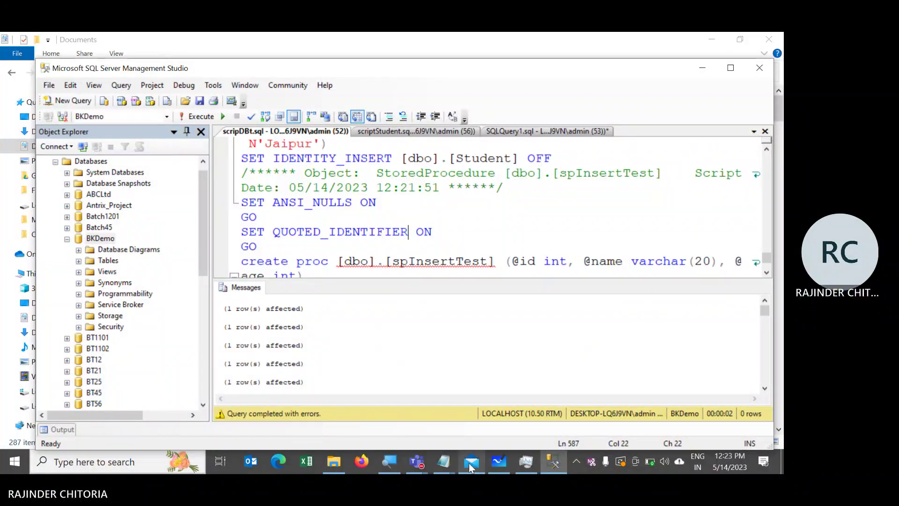
- Switch to Microsoft Whiteboard and draw a short orange horizontal line below the Generate Script notes
{"action": "left_click", "coordinate": [495, 462]}
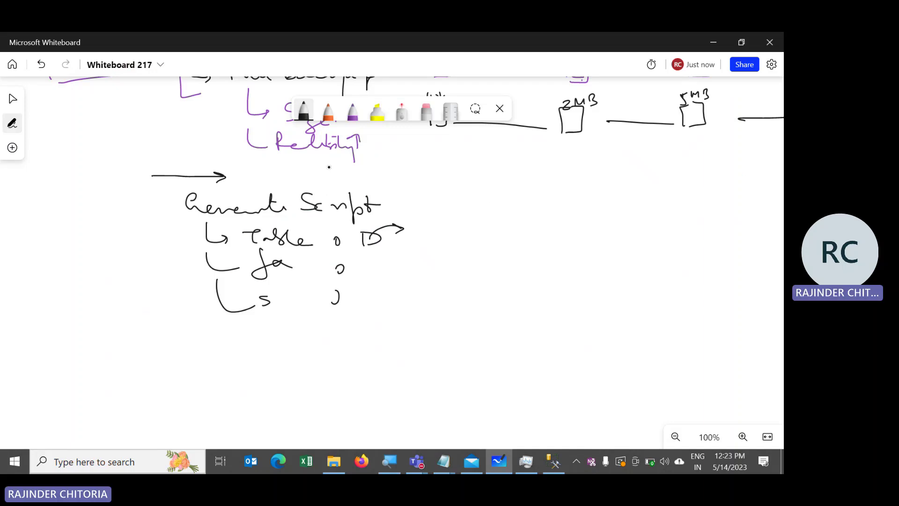
{"action": "left_click", "coordinate": [328, 112]}
{"action": "left_click_drag", "start_coordinate": [167, 325], "coordinate": [253, 322]}
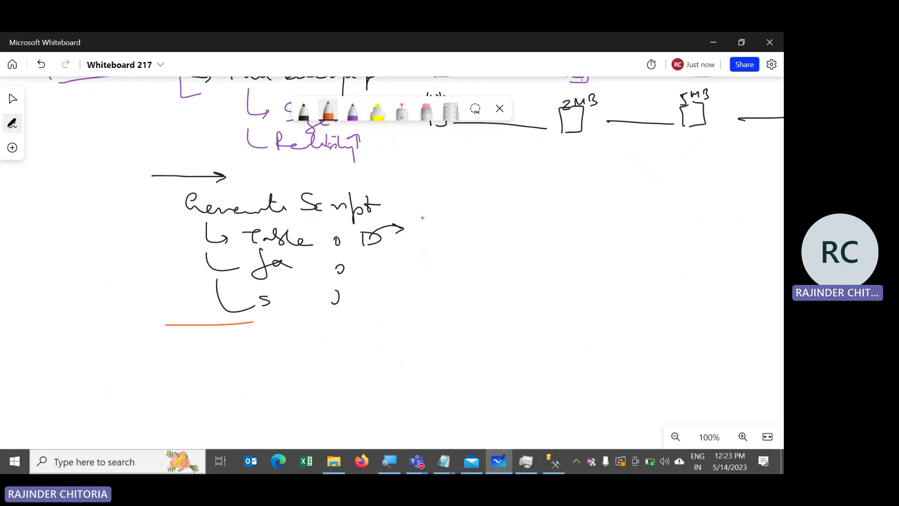
- Bracket the Generate Script list in orange with the label SQL, and handwrite Export Data & Import as a heading beneath the list
{"action": "mouse_move", "coordinate": [420, 227]}
{"action": "left_mouse_down"}
{"action": "mouse_move", "coordinate": [397, 280]}
{"action": "mouse_move", "coordinate": [448, 232]}
{"action": "mouse_move", "coordinate": [464, 238]}
{"action": "left_mouse_up"}
{"action": "mouse_move", "coordinate": [486, 224]}
{"action": "left_mouse_down"}
{"action": "mouse_move", "coordinate": [482, 236]}
{"action": "mouse_move", "coordinate": [495, 230]}
{"action": "left_mouse_up"}
{"action": "left_click_drag", "start_coordinate": [501, 223], "coordinate": [512, 232]}
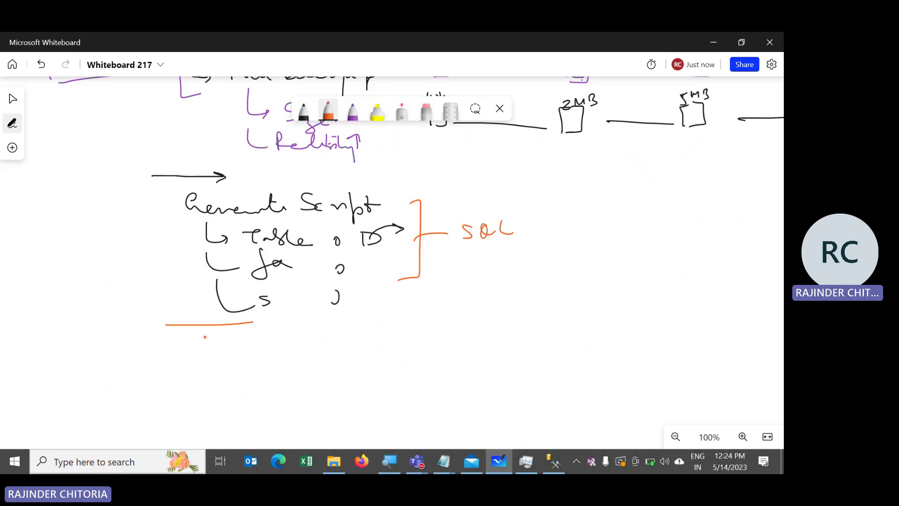
{"action": "mouse_move", "coordinate": [205, 336]}
{"action": "left_mouse_down"}
{"action": "mouse_move", "coordinate": [205, 345]}
{"action": "mouse_move", "coordinate": [248, 349]}
{"action": "mouse_move", "coordinate": [325, 329]}
{"action": "mouse_move", "coordinate": [367, 343]}
{"action": "mouse_move", "coordinate": [465, 342]}
{"action": "left_mouse_up"}
{"action": "left_click_drag", "start_coordinate": [453, 336], "coordinate": [471, 333]}
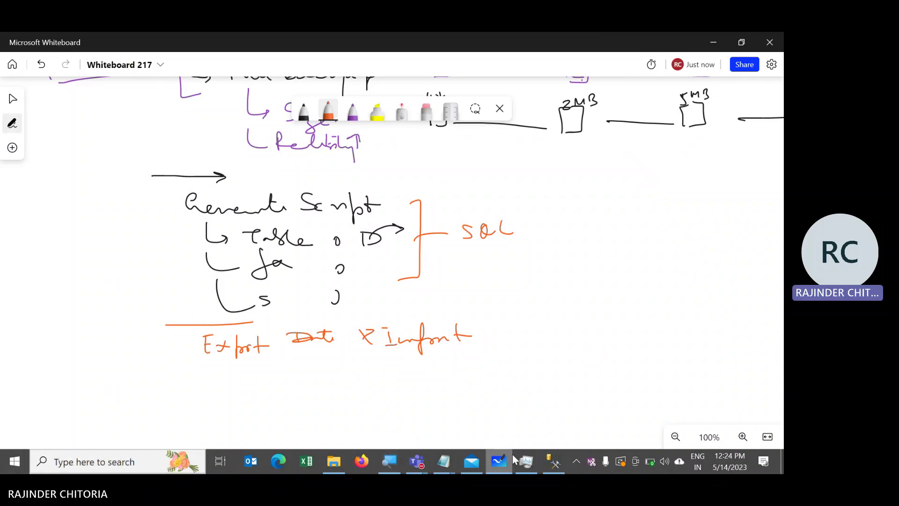
- Switch to SQL Server Management Studio and start exporting data from the BKDemo database, accepting BKDemo on LOCALHOST as the data source
{"action": "left_click", "coordinate": [553, 461]}
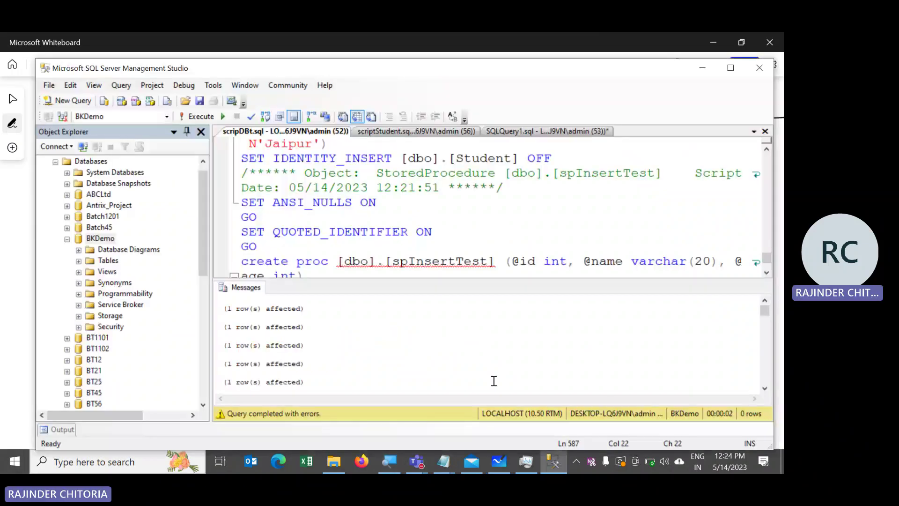
{"action": "right_click", "coordinate": [106, 235]}
{"action": "mouse_move", "coordinate": [156, 286]}
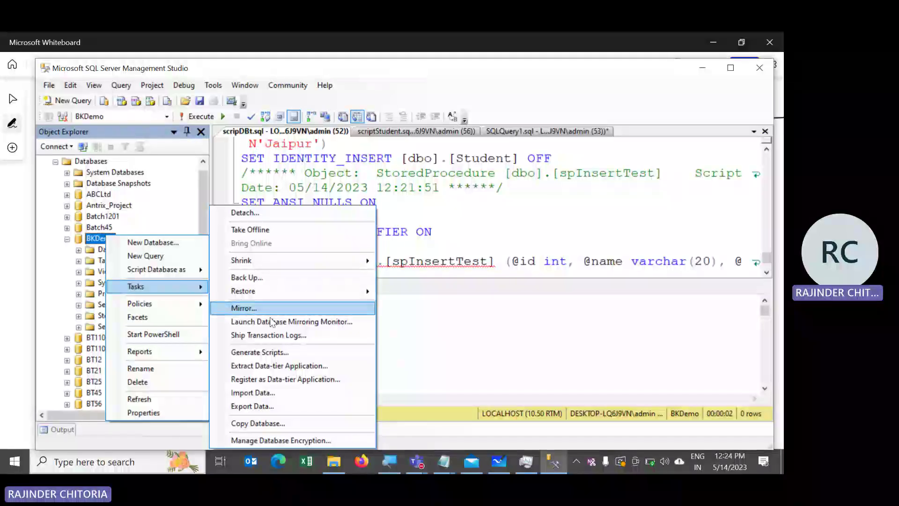
{"action": "left_click", "coordinate": [275, 405]}
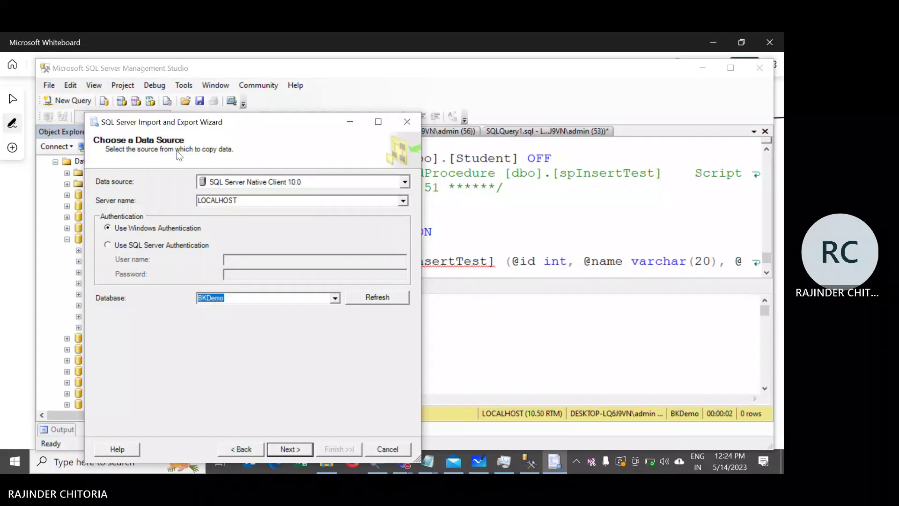
{"action": "left_click", "coordinate": [290, 448]}
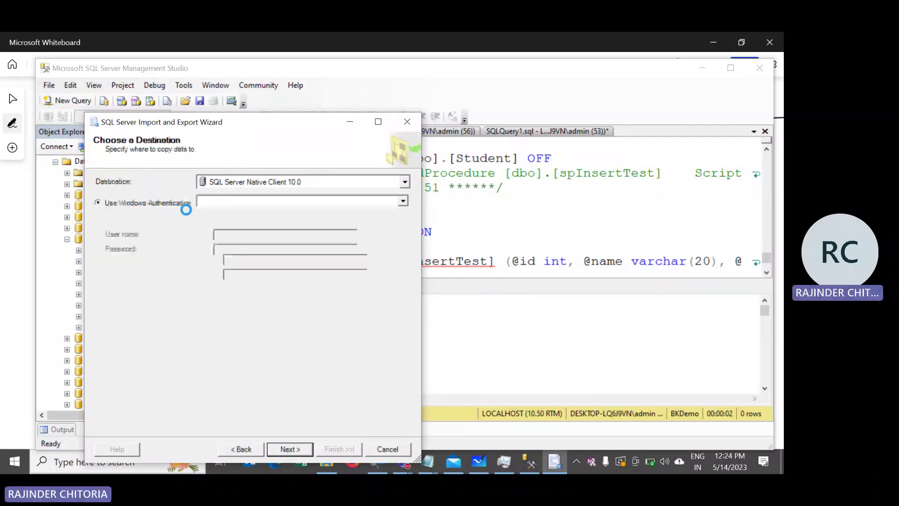
- Set the export destination type to Flat File Destination
{"action": "left_click", "coordinate": [255, 185]}
{"action": "left_click", "coordinate": [255, 185]}
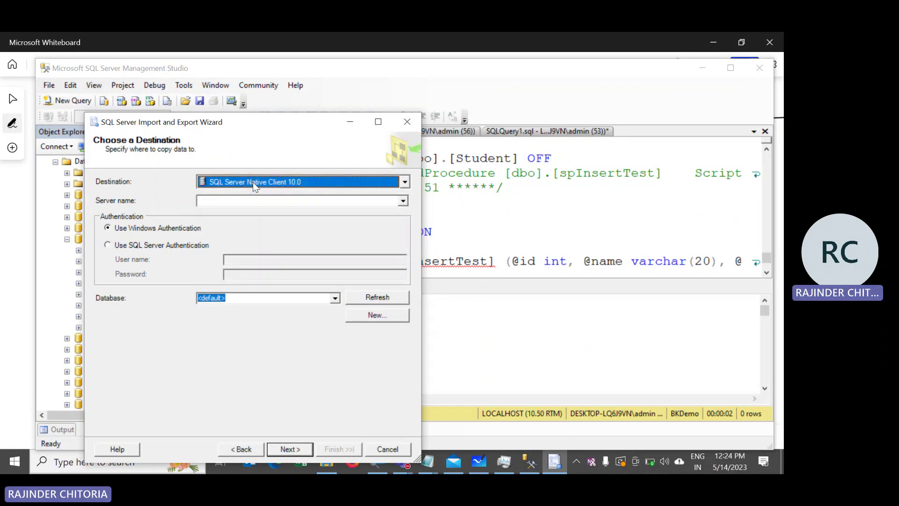
{"action": "left_click", "coordinate": [228, 201]}
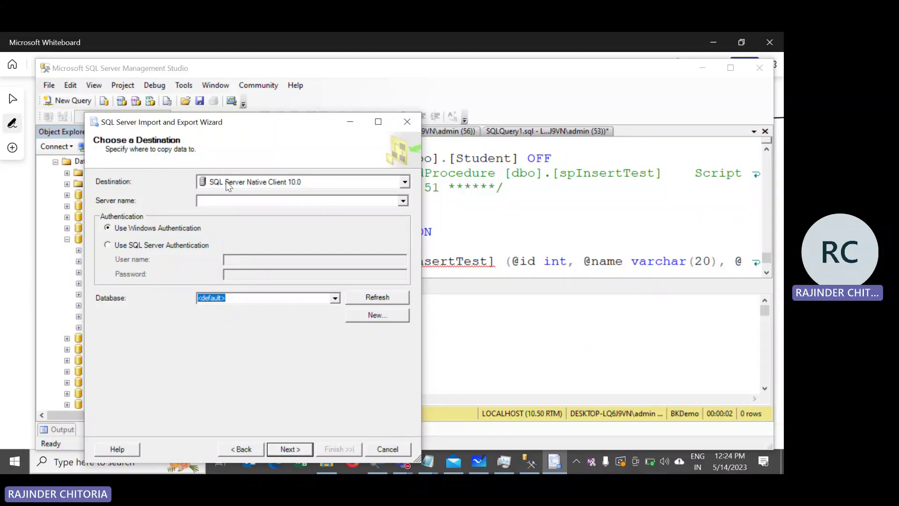
{"action": "left_click", "coordinate": [228, 183]}
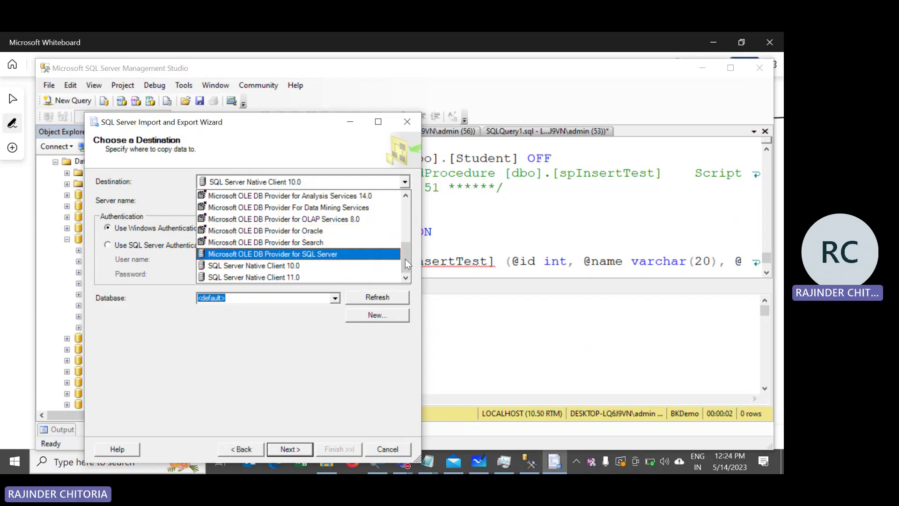
{"action": "left_click_drag", "start_coordinate": [406, 258], "coordinate": [406, 220]}
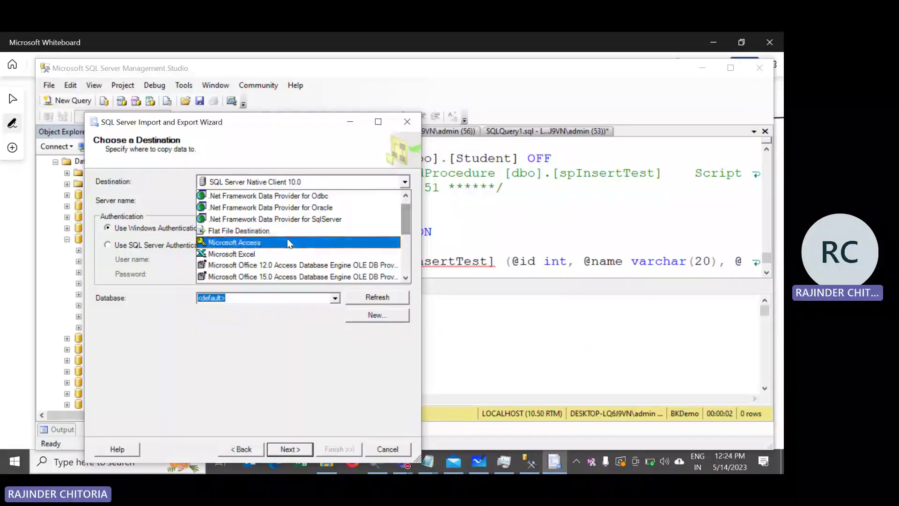
{"action": "left_click", "coordinate": [256, 232]}
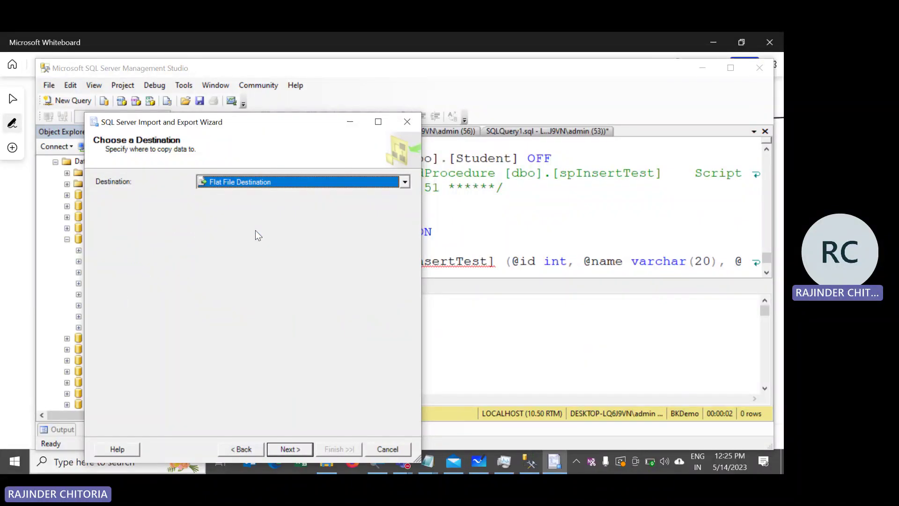
{"action": "left_click", "coordinate": [272, 225]}
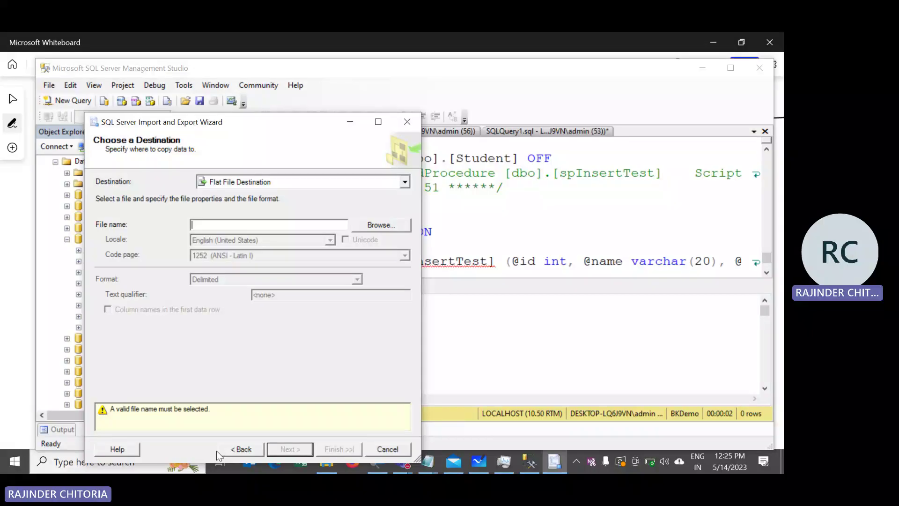
- Create an empty file named TEST.CSV in the Documents folder using Notepad, and close Notepad
{"action": "key", "text": "super+r"}
{"action": "key", "text": "Return"}
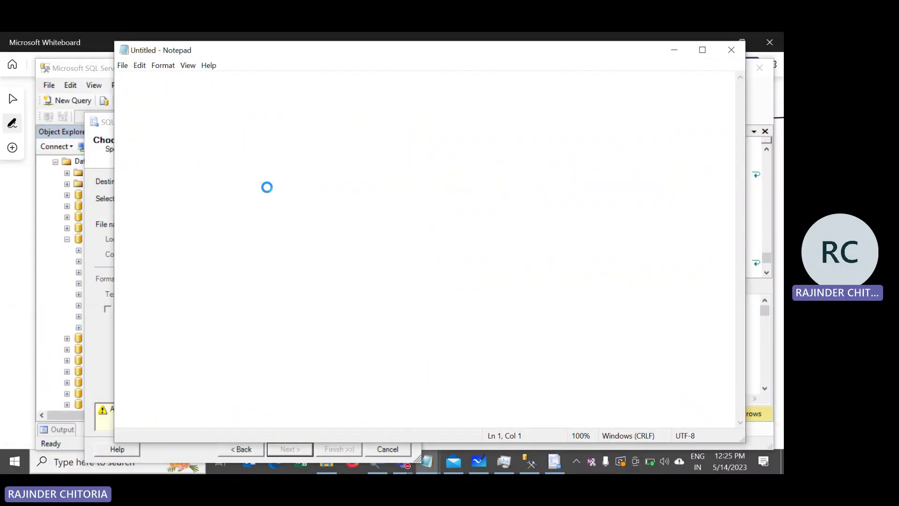
{"action": "key", "text": "ctrl+s"}
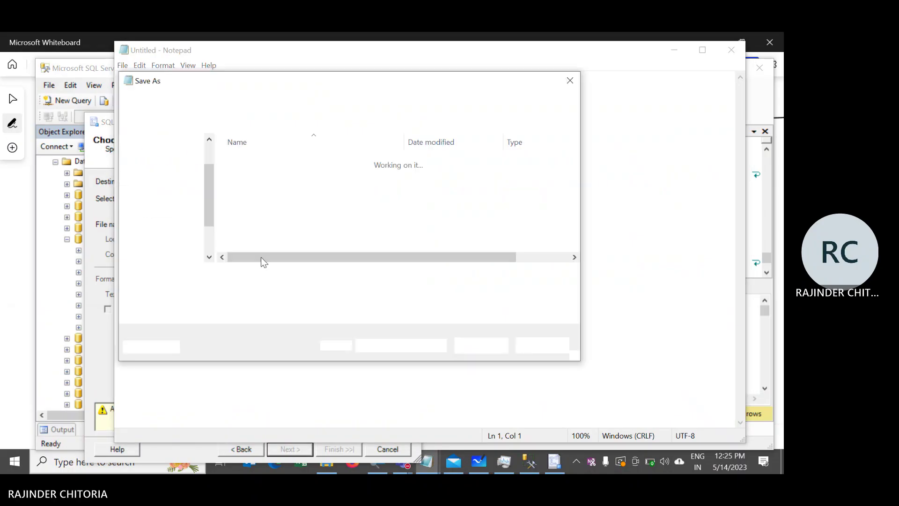
{"action": "type", "text": "T"}
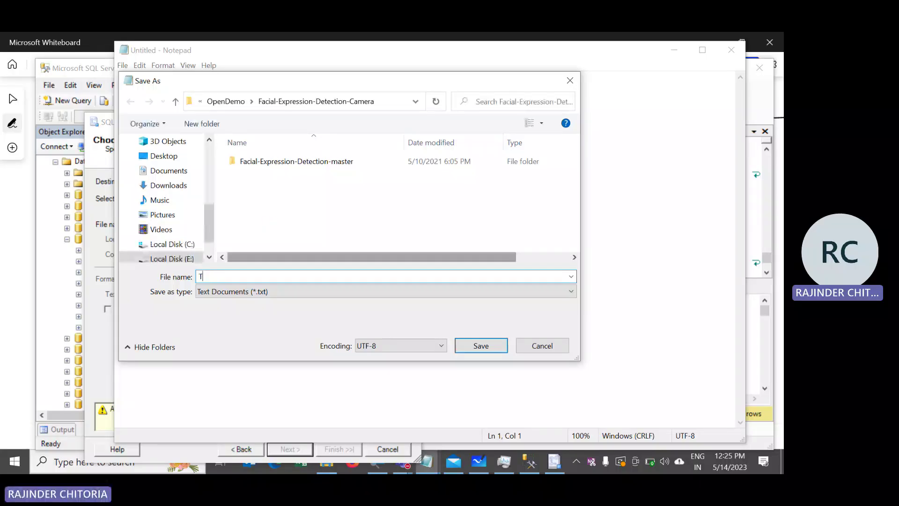
{"action": "type", "text": "EST.CSV"}
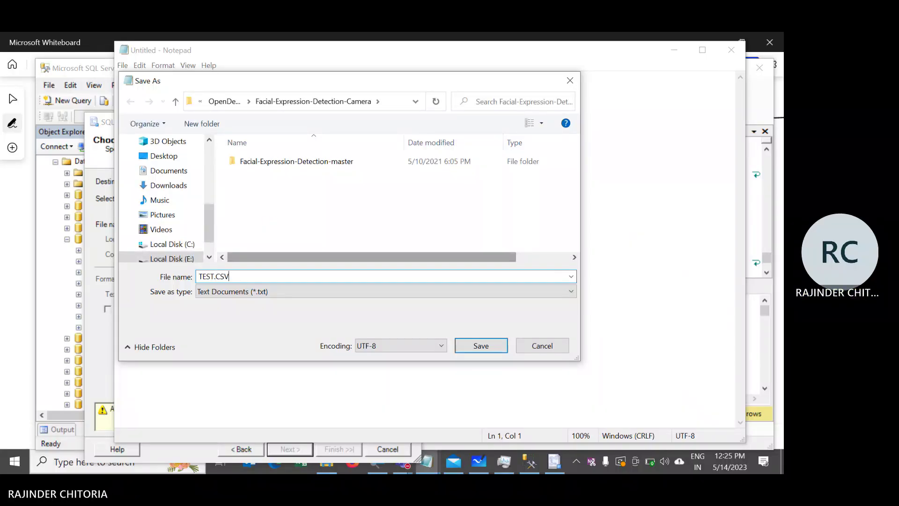
{"action": "left_click", "coordinate": [163, 171]}
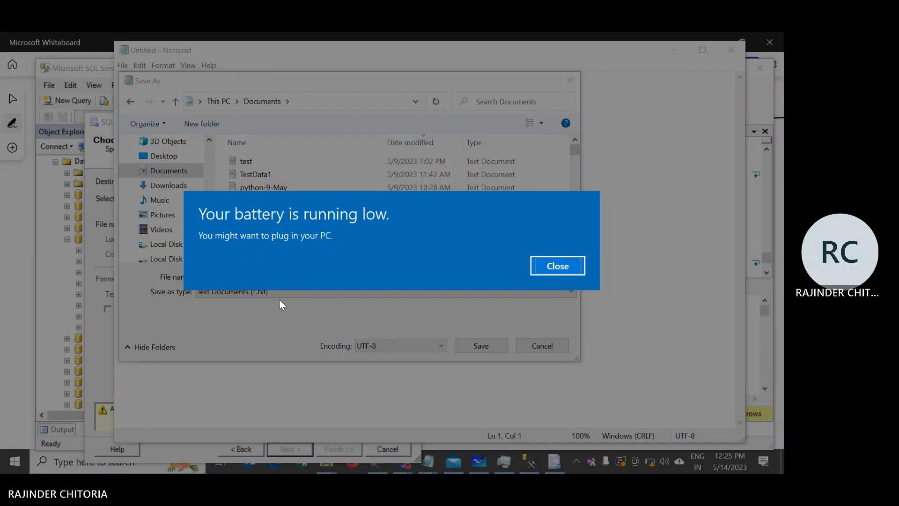
{"action": "key", "text": "Return"}
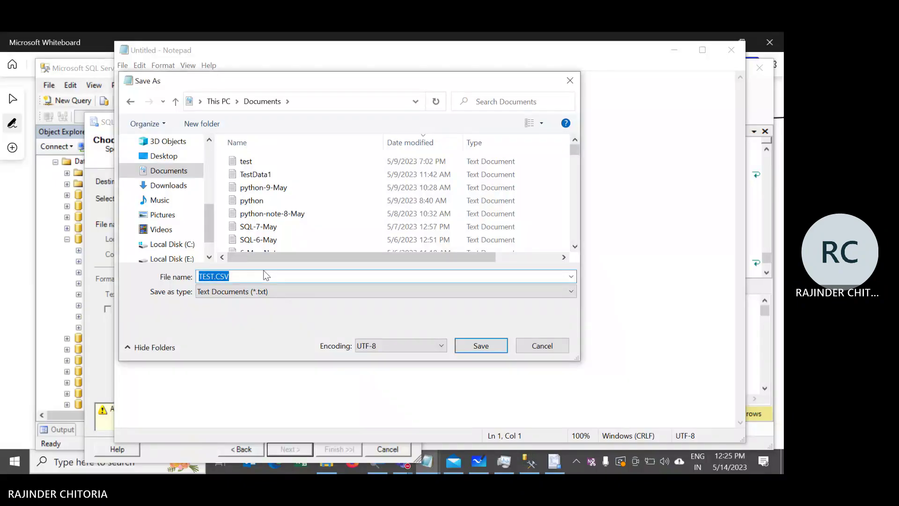
{"action": "left_click", "coordinate": [266, 276]}
{"action": "key", "text": "Home"}
{"action": "type", "text": "\""}
{"action": "key", "text": "Return"}
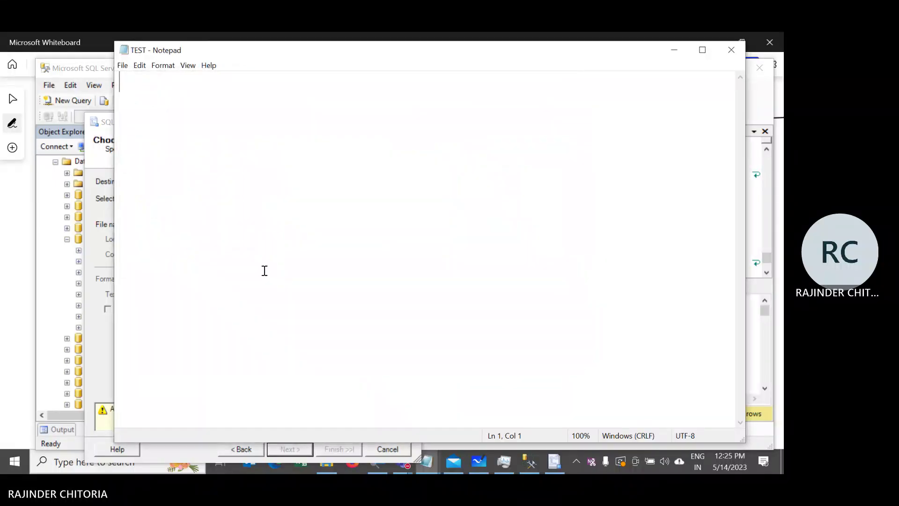
{"action": "left_click", "coordinate": [731, 50]}
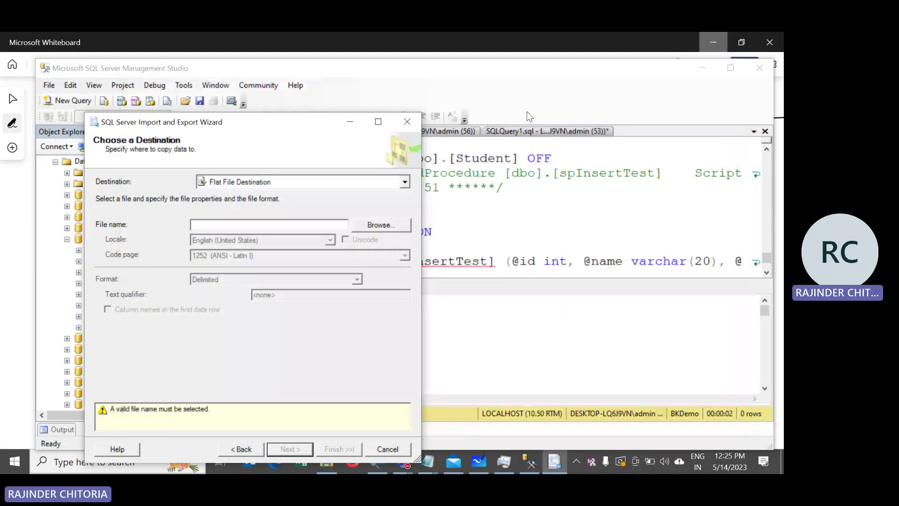
- Choose the text file test.txt in the Documents folder as the flat file destination
{"action": "left_click", "coordinate": [381, 224]}
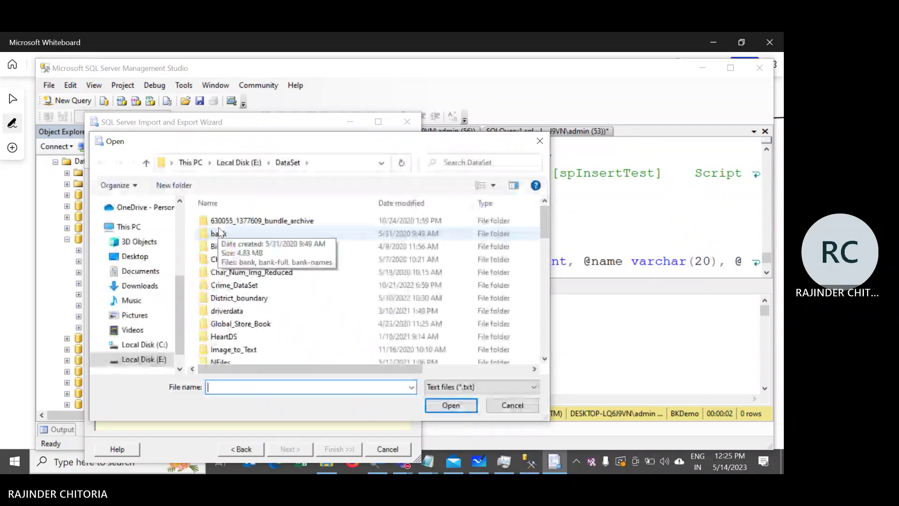
{"action": "left_click", "coordinate": [140, 271]}
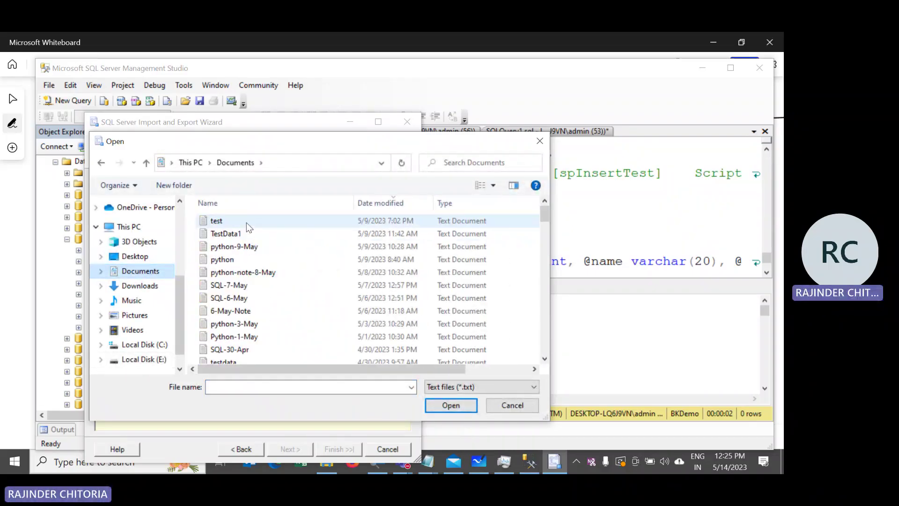
{"action": "double_click", "coordinate": [220, 221]}
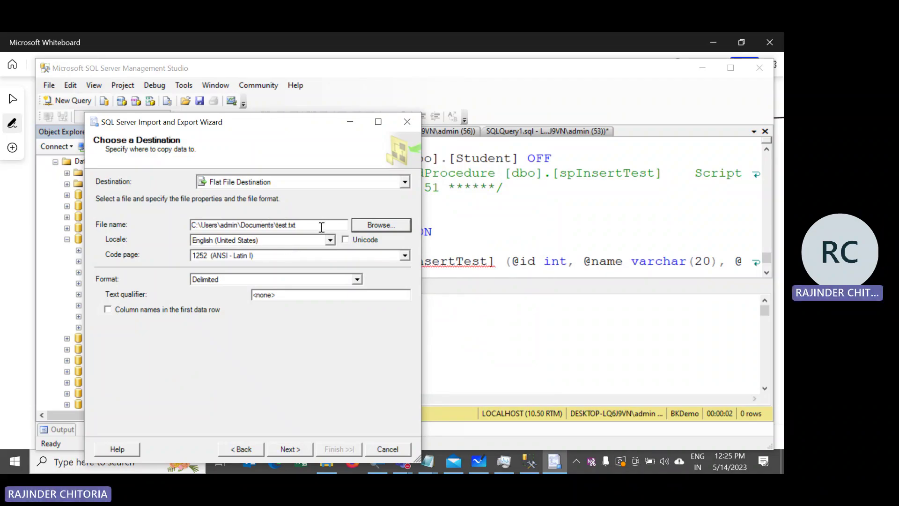
- Look for the new CSV file in the wizard's file picker, sorting Documents by type and by modification date
{"action": "left_click", "coordinate": [379, 225]}
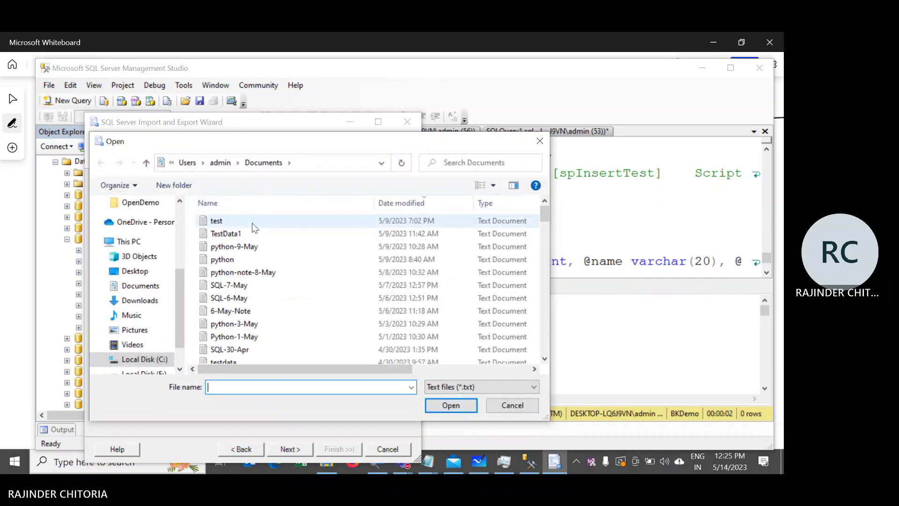
{"action": "left_click", "coordinate": [507, 200]}
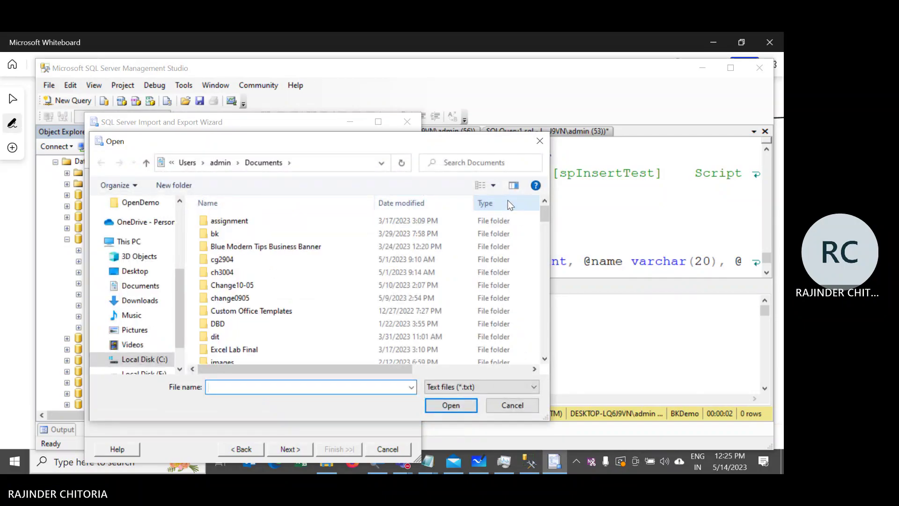
{"action": "left_click", "coordinate": [507, 200]}
{"action": "left_click", "coordinate": [420, 203]}
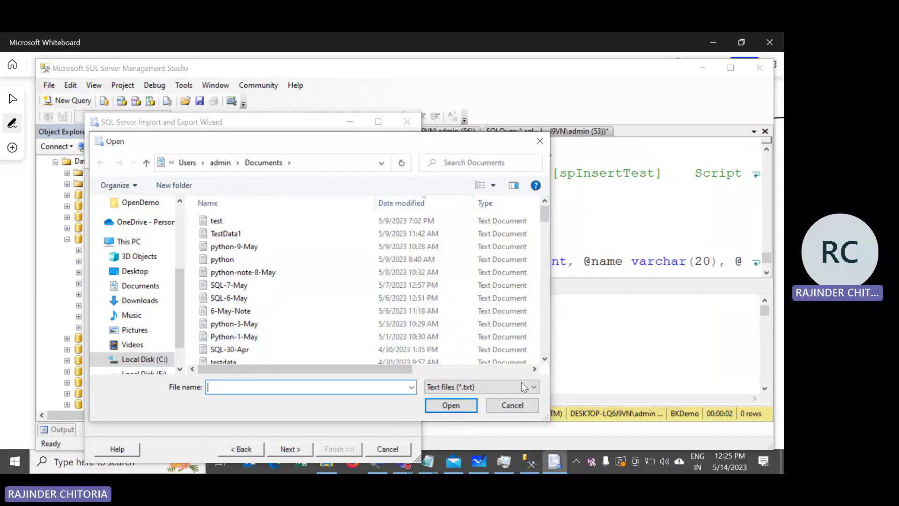
{"action": "left_click", "coordinate": [512, 404]}
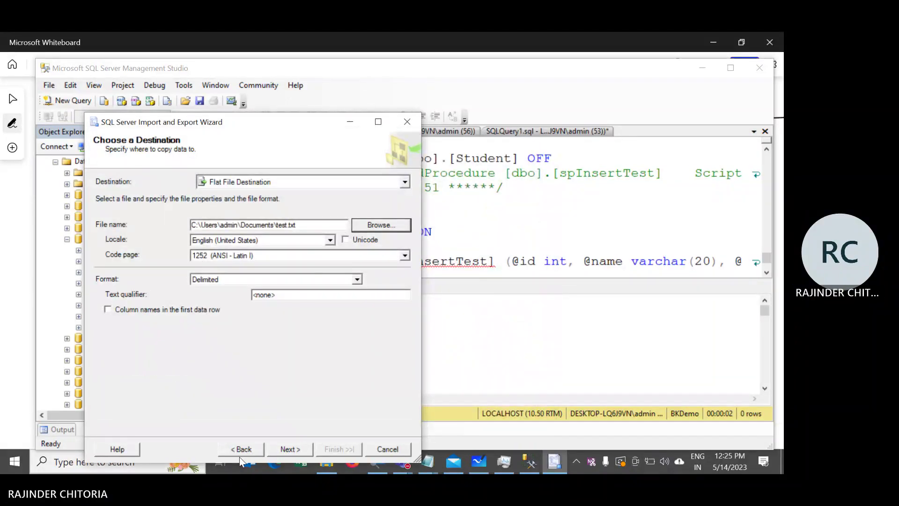
- Check the TEST file and its type in the Documents folder in File Explorer, and return to the export wizard
{"action": "key", "text": "alt+Tab"}
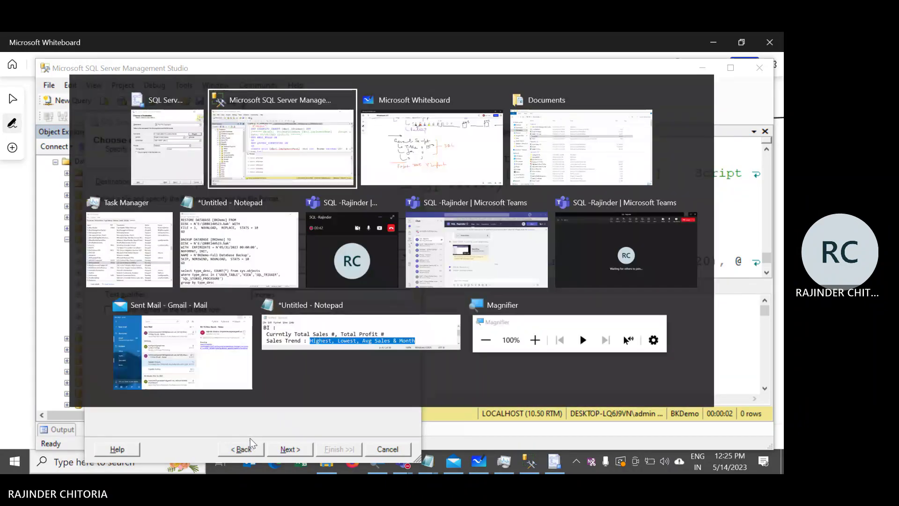
{"action": "key", "text": "alt+Tab"}
{"action": "key", "text": "alt+Tab"}
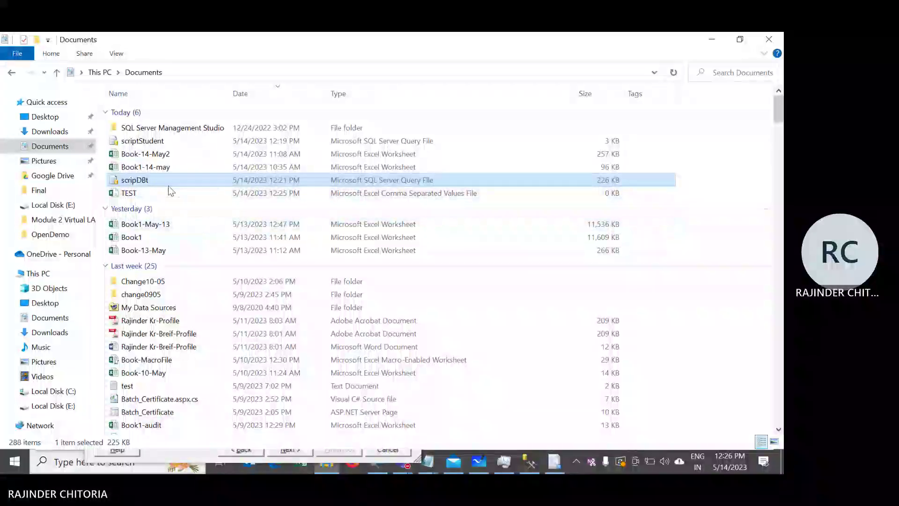
{"action": "left_click", "coordinate": [152, 194]}
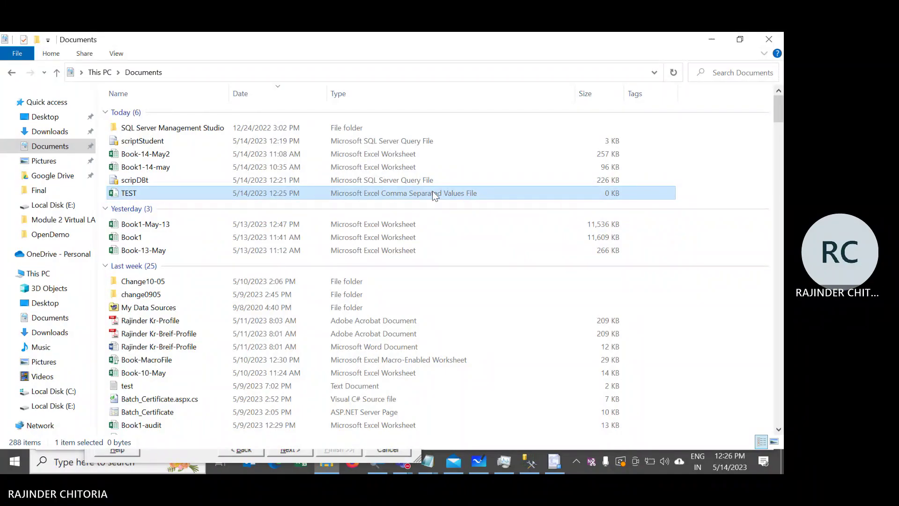
{"action": "key", "text": "alt+Tab"}
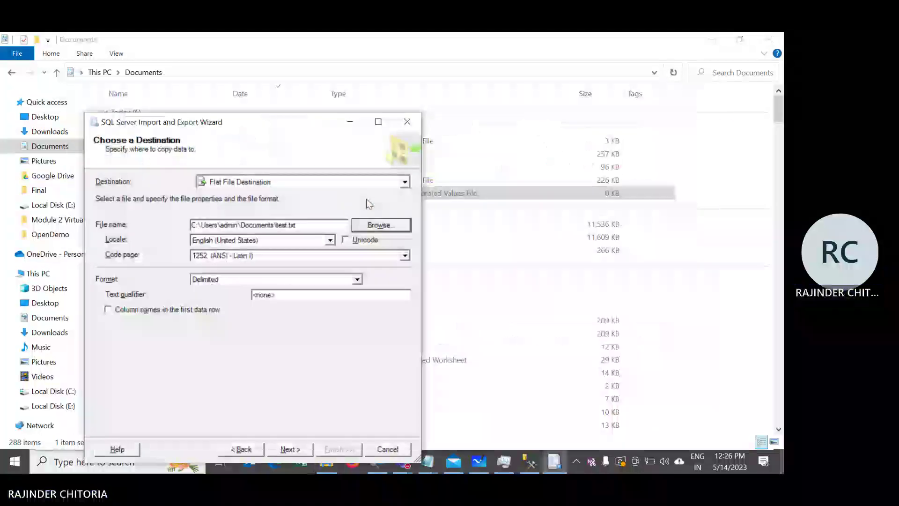
- Choose TEST.CSV in the Documents folder as the flat file destination, listing all file types in the file picker
{"action": "left_click", "coordinate": [389, 224]}
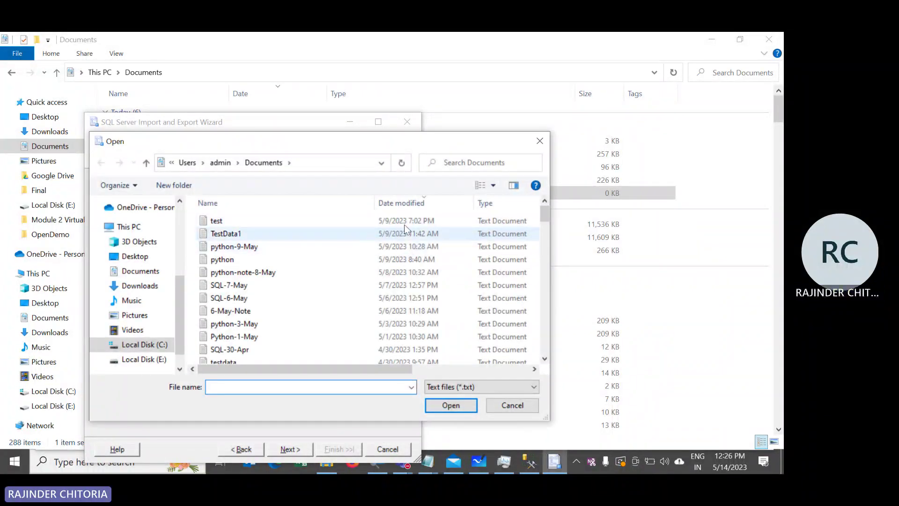
{"action": "left_click", "coordinate": [414, 200]}
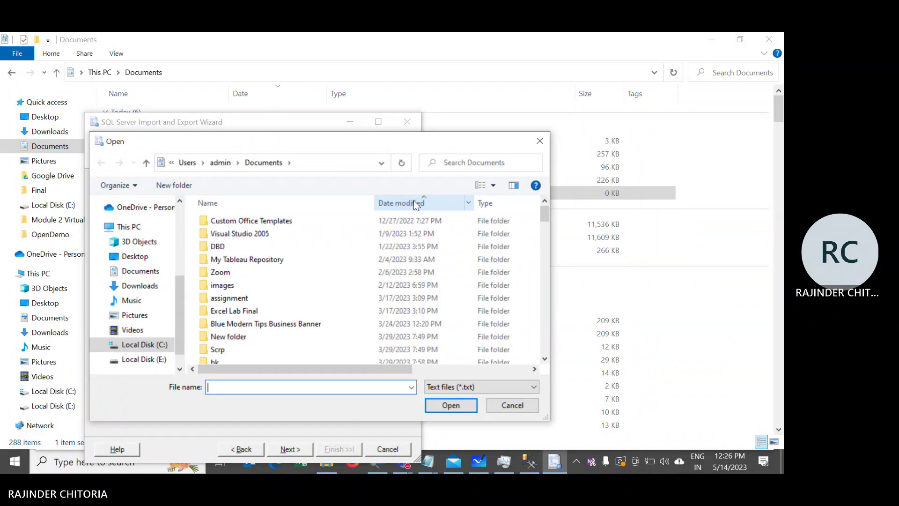
{"action": "left_click", "coordinate": [414, 201]}
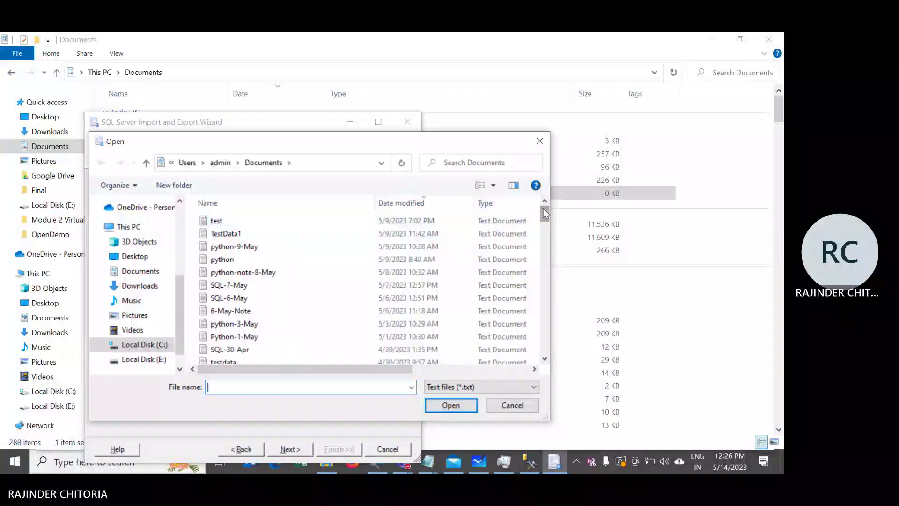
{"action": "left_click_drag", "start_coordinate": [545, 220], "coordinate": [540, 207]}
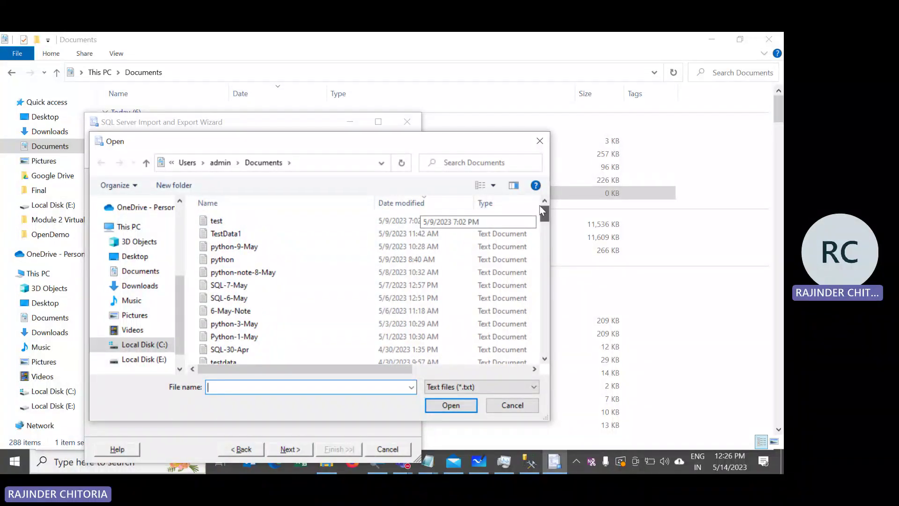
{"action": "left_click", "coordinate": [456, 386]}
{"action": "left_click", "coordinate": [450, 416]}
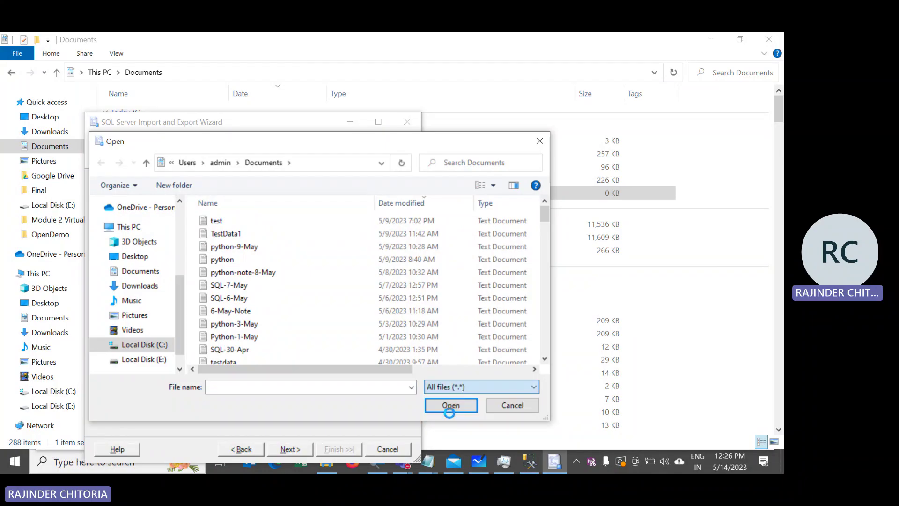
{"action": "double_click", "coordinate": [224, 220]}
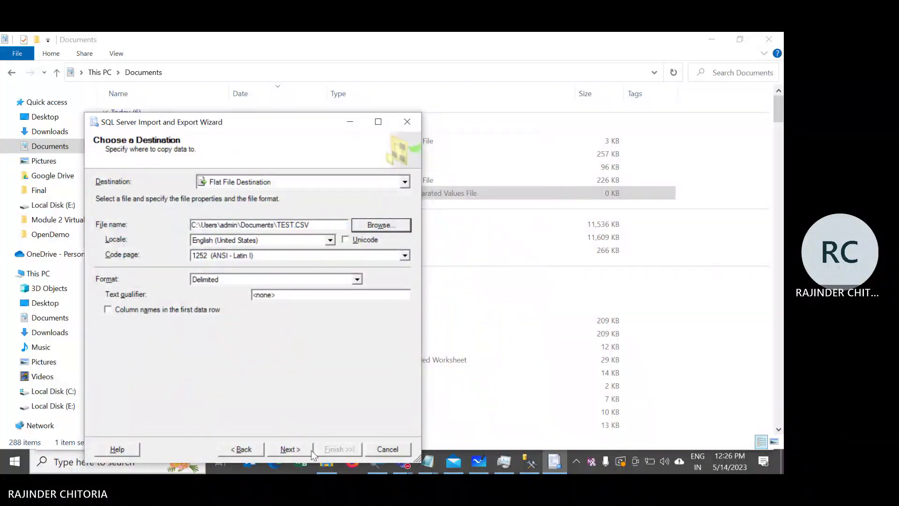
- Set the export to copy data from tables or views, with [dbo].[Student] as the source table
{"action": "left_click", "coordinate": [292, 449]}
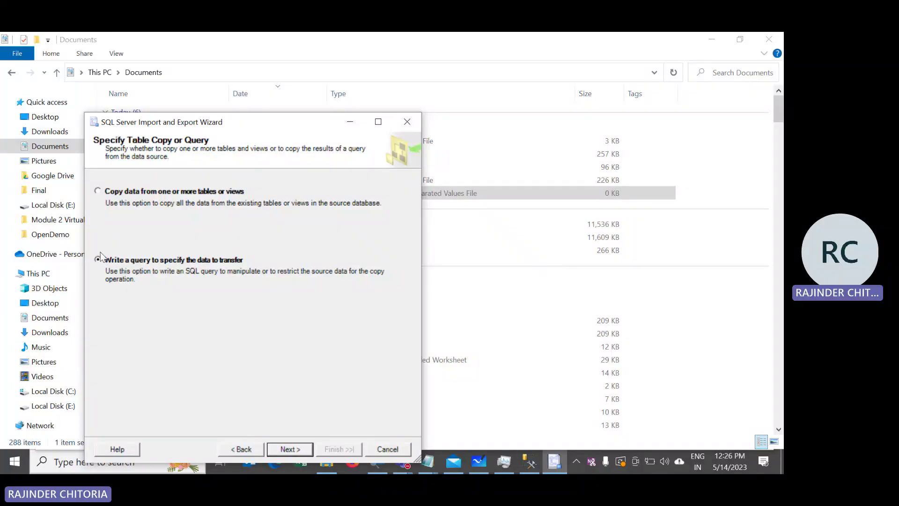
{"action": "left_click", "coordinate": [97, 191]}
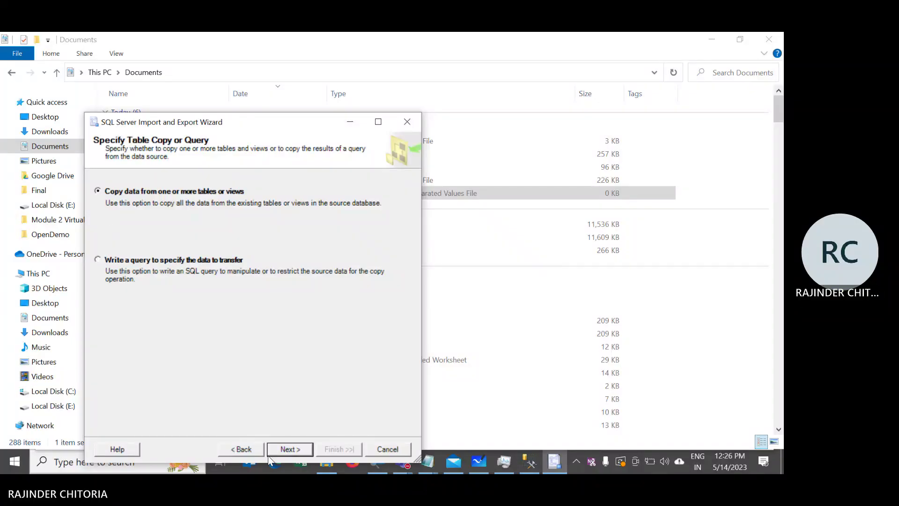
{"action": "left_click", "coordinate": [290, 449]}
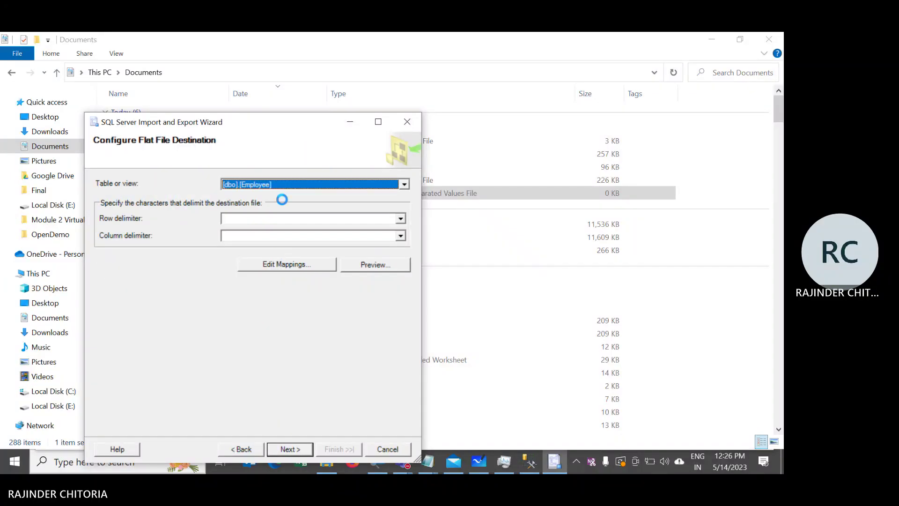
{"action": "left_click", "coordinate": [404, 184]}
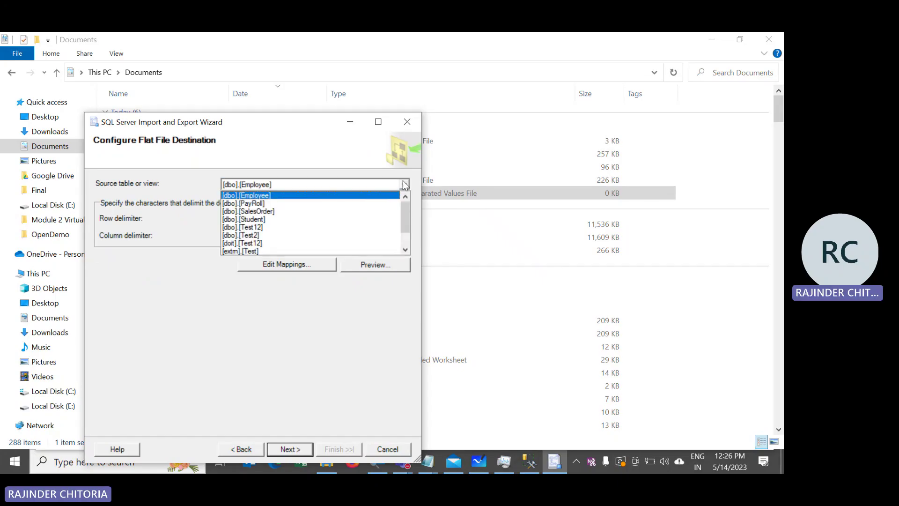
{"action": "left_click", "coordinate": [371, 220]}
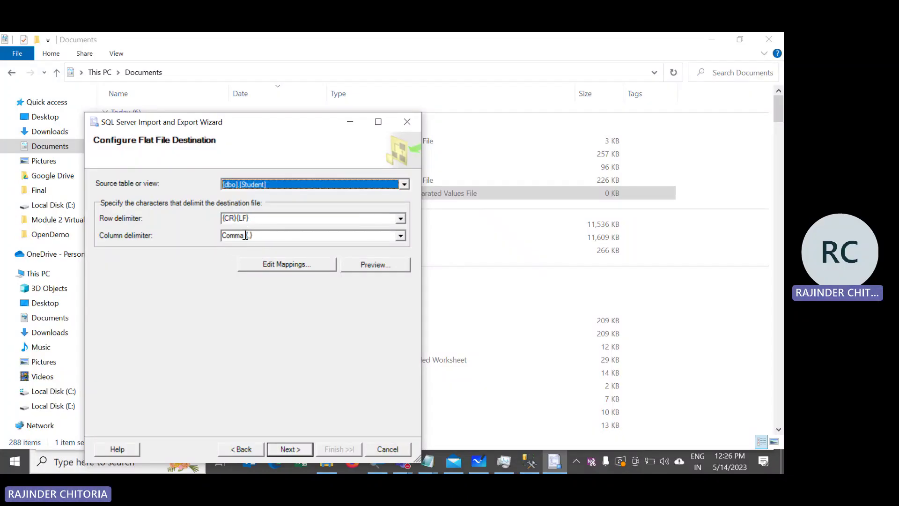
- Review the column mappings of the Student table and preview its data
{"action": "left_click", "coordinate": [283, 264]}
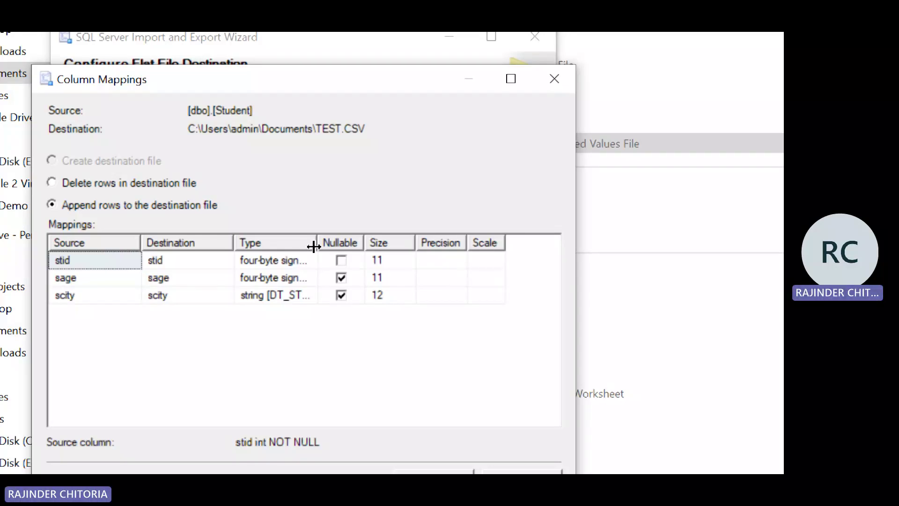
{"action": "left_click", "coordinate": [544, 88]}
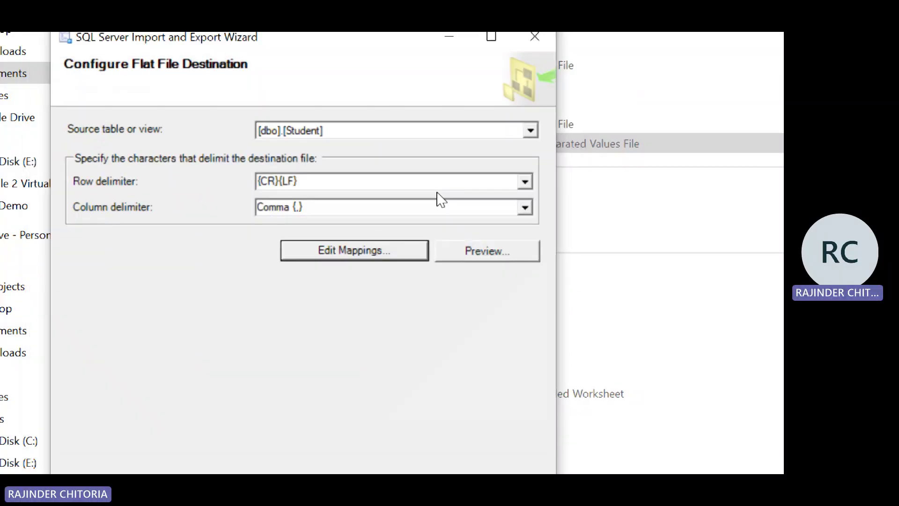
{"action": "left_click", "coordinate": [438, 253]}
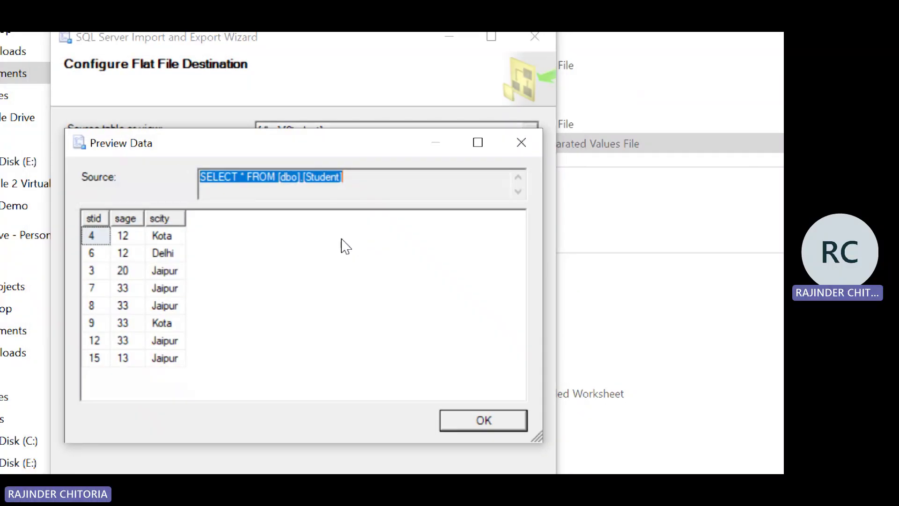
{"action": "left_click", "coordinate": [462, 422]}
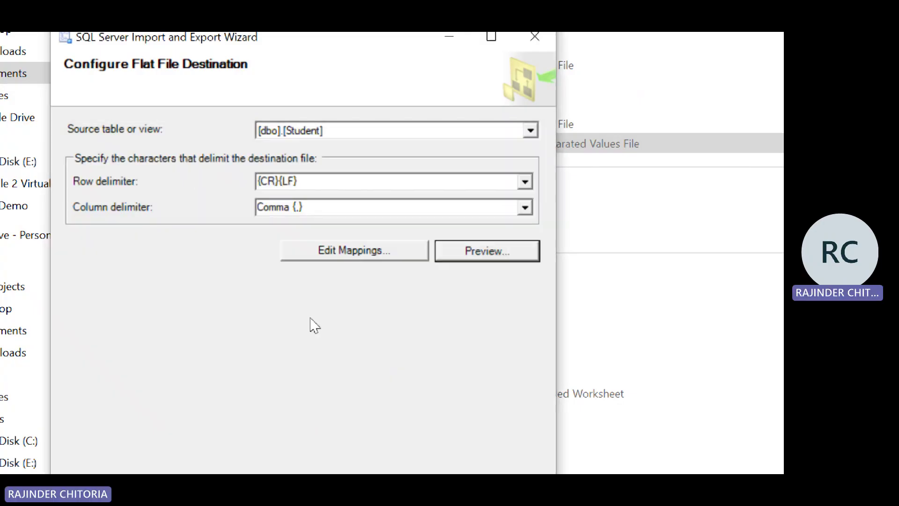
- Run the export of the Student table to TEST.CSV immediately without saving a package, and close the wizard
{"action": "left_click", "coordinate": [370, 440]}
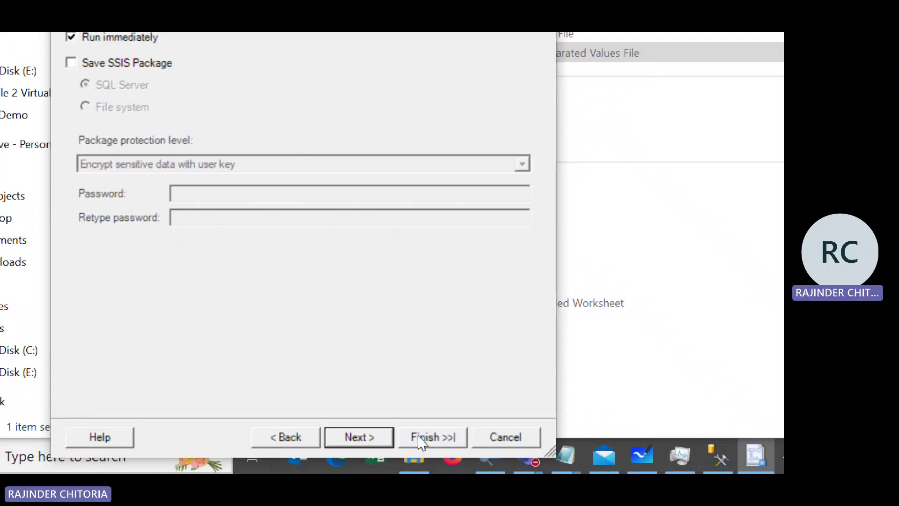
{"action": "left_click", "coordinate": [421, 438]}
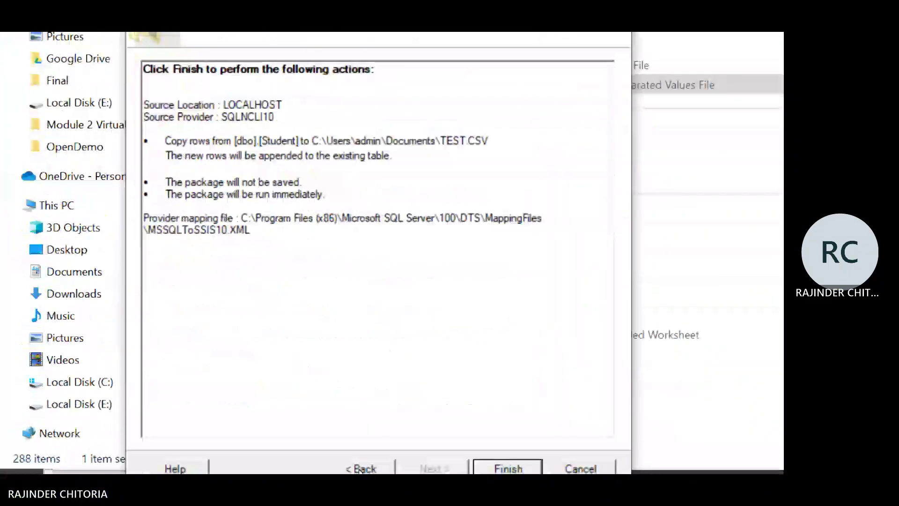
{"action": "left_click", "coordinate": [499, 437]}
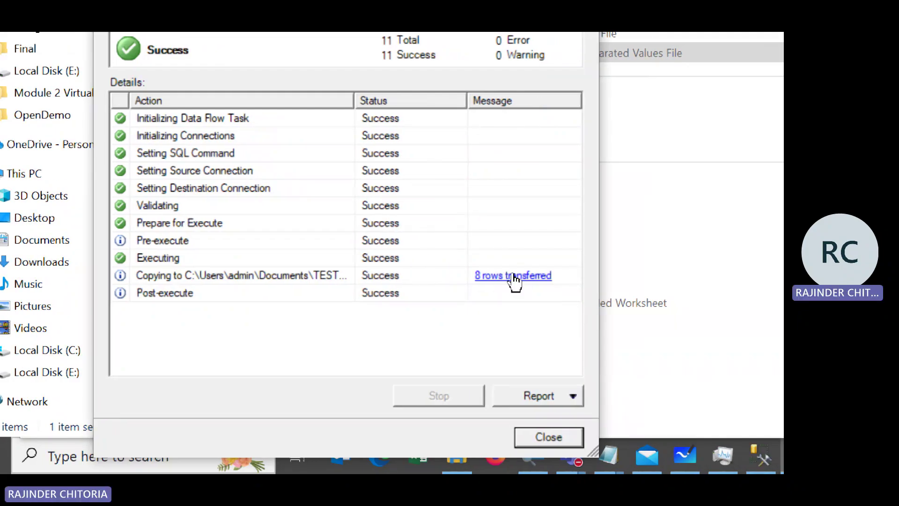
{"action": "left_click", "coordinate": [547, 437]}
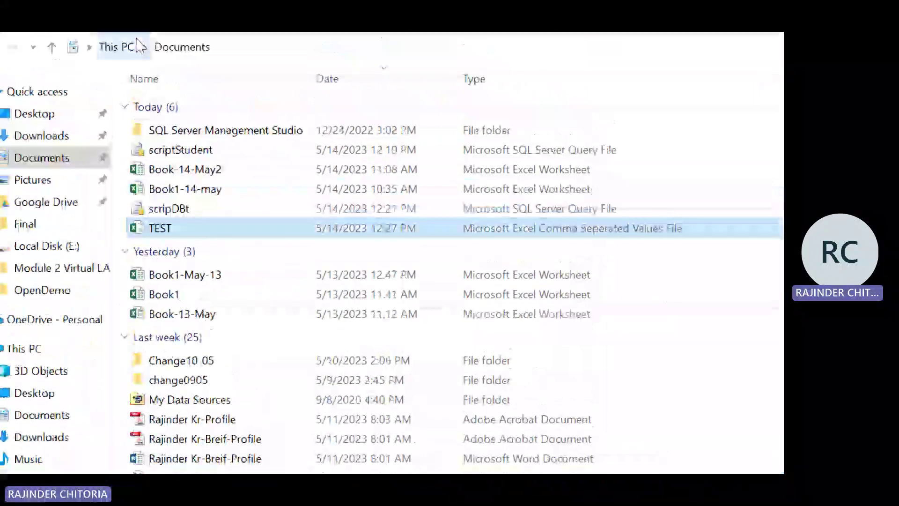
- Open the exported TEST file from Documents in Notepad to check its rows, and close Notepad
{"action": "mouse_move", "coordinate": [143, 237]}
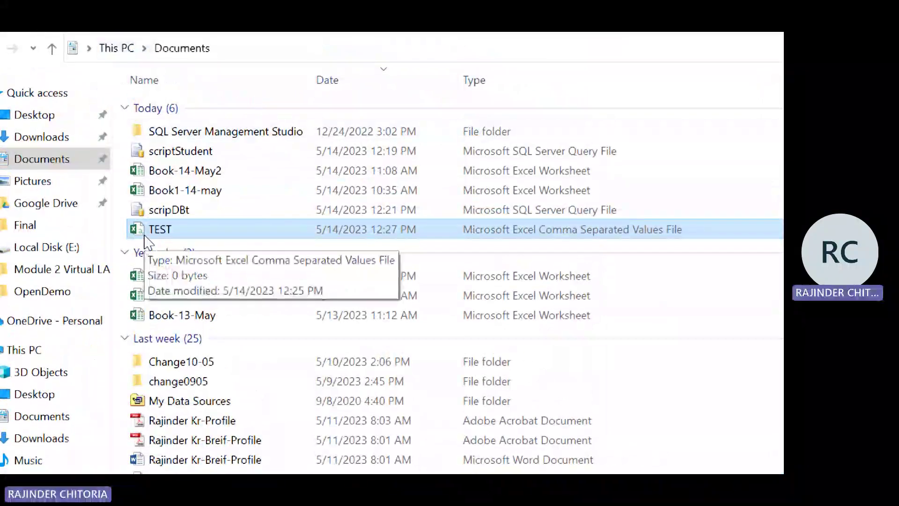
{"action": "right_click", "coordinate": [143, 231]}
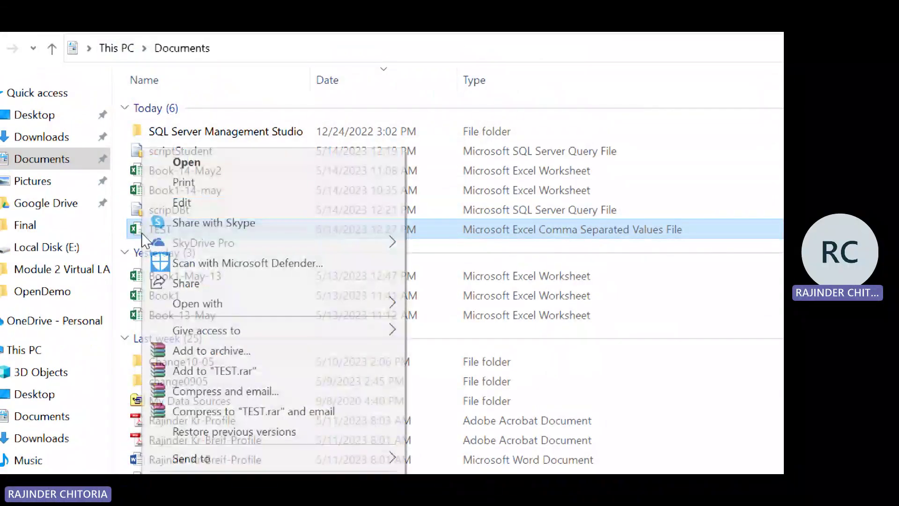
{"action": "mouse_move", "coordinate": [263, 308]}
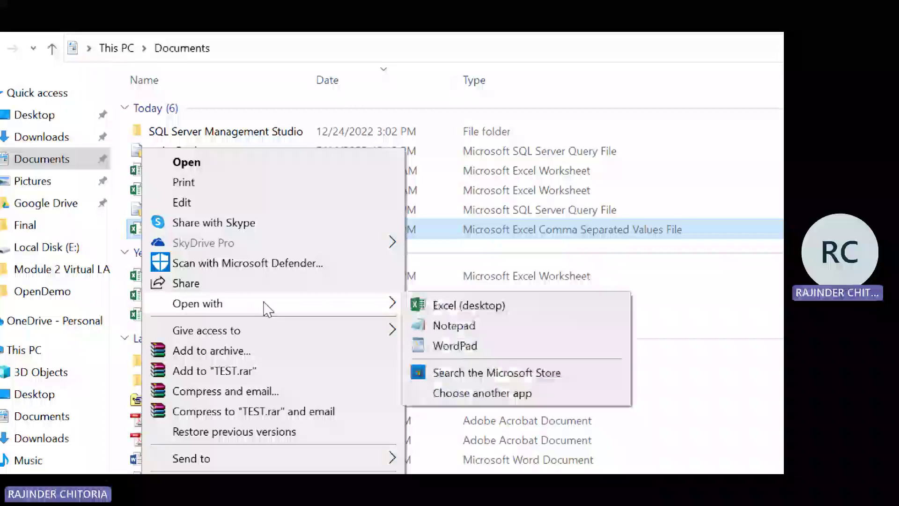
{"action": "left_click", "coordinate": [452, 327]}
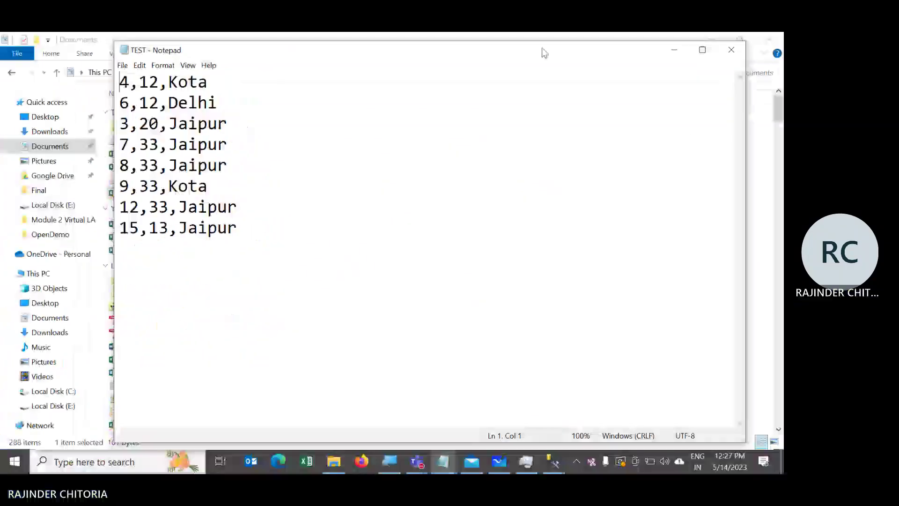
{"action": "left_click", "coordinate": [731, 51]}
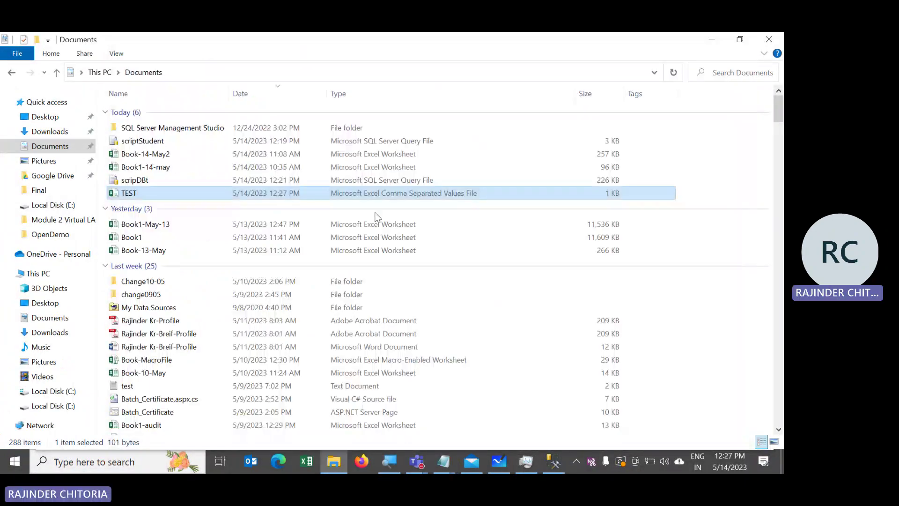
- In SQL Server Management Studio, run "drop table Student" in the BKDemo query, and query the student table to check the removal
{"action": "left_click", "coordinate": [553, 461]}
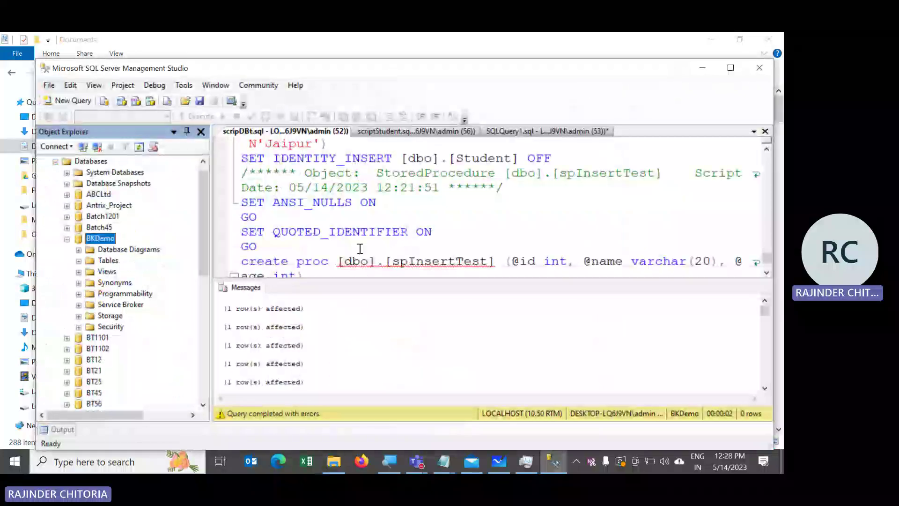
{"action": "left_click", "coordinate": [515, 131]}
{"action": "left_click_drag", "start_coordinate": [401, 170], "coordinate": [228, 192]}
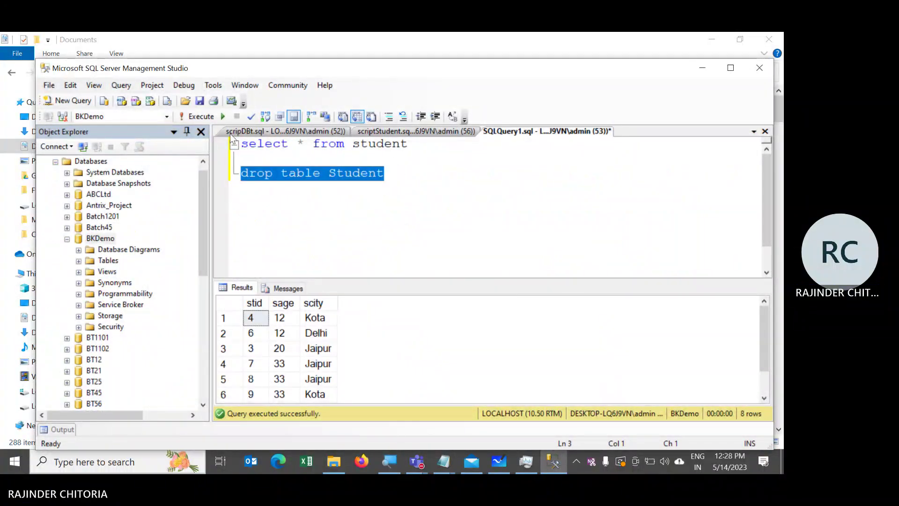
{"action": "left_click", "coordinate": [199, 116]}
{"action": "left_click_drag", "start_coordinate": [463, 158], "coordinate": [186, 139]}
{"action": "left_click", "coordinate": [186, 115]}
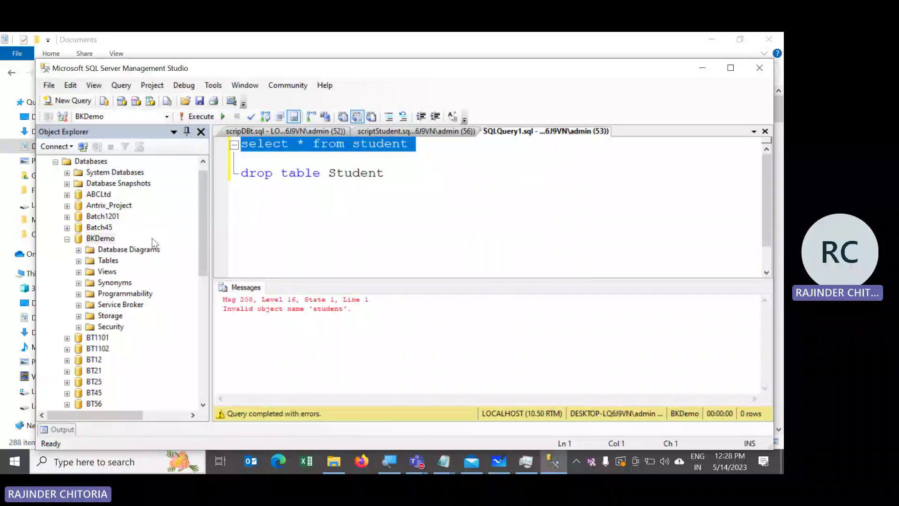
- Start importing data into the BKDemo database, with Flat File Source as the data source
{"action": "right_click", "coordinate": [98, 241]}
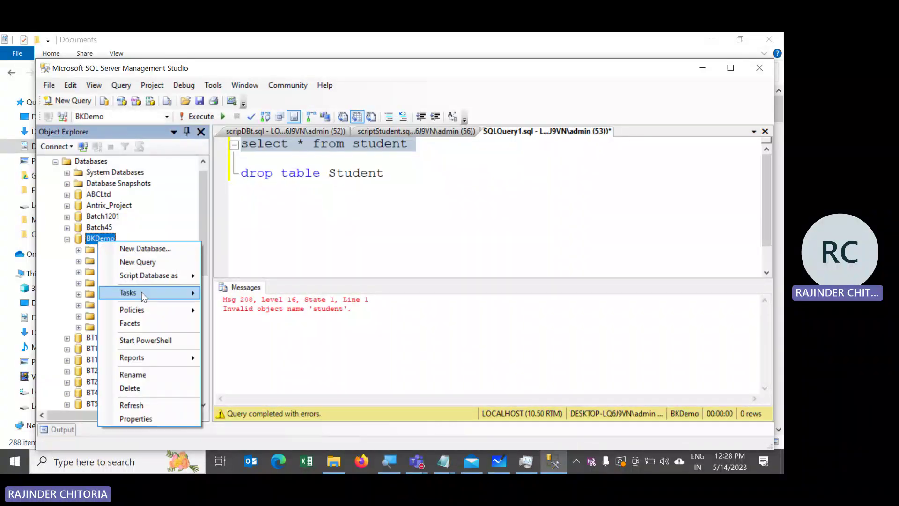
{"action": "mouse_move", "coordinate": [141, 291]}
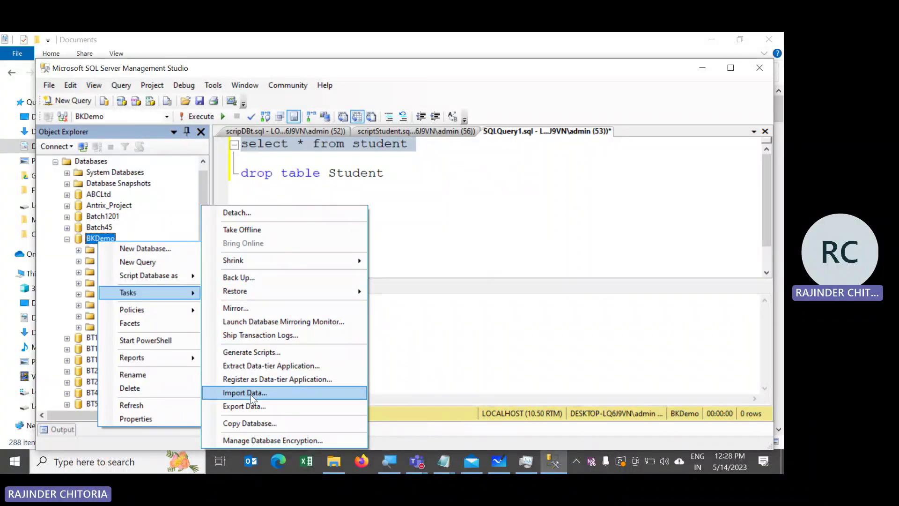
{"action": "left_click", "coordinate": [248, 392]}
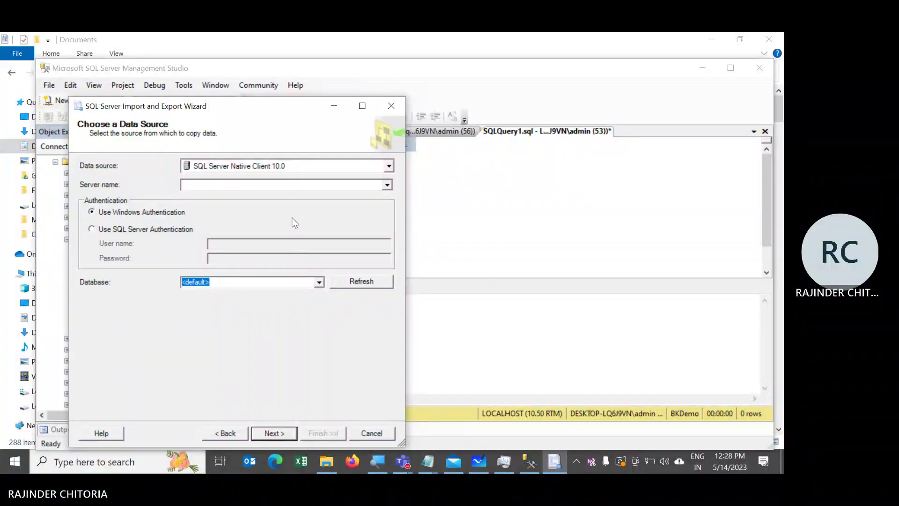
{"action": "left_click", "coordinate": [388, 166]}
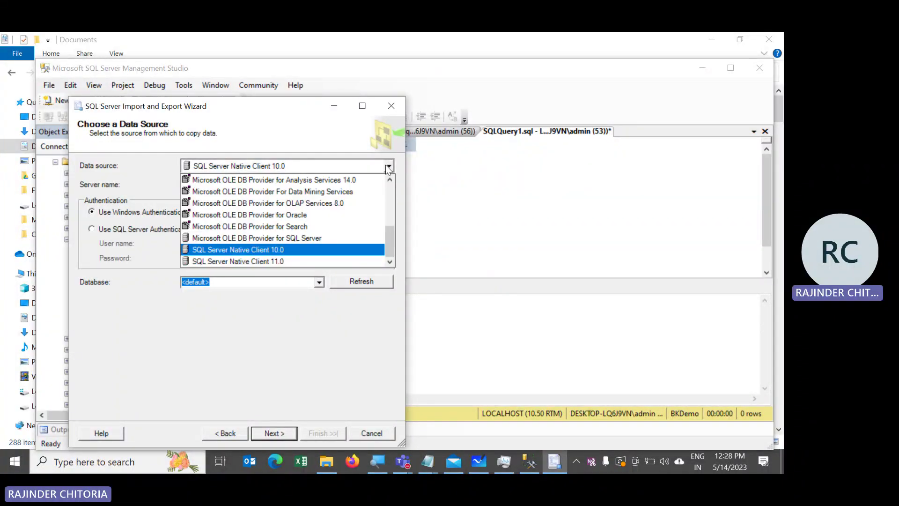
{"action": "scroll", "coordinate": [389, 192], "scroll_direction": "up", "scroll_amount": 3}
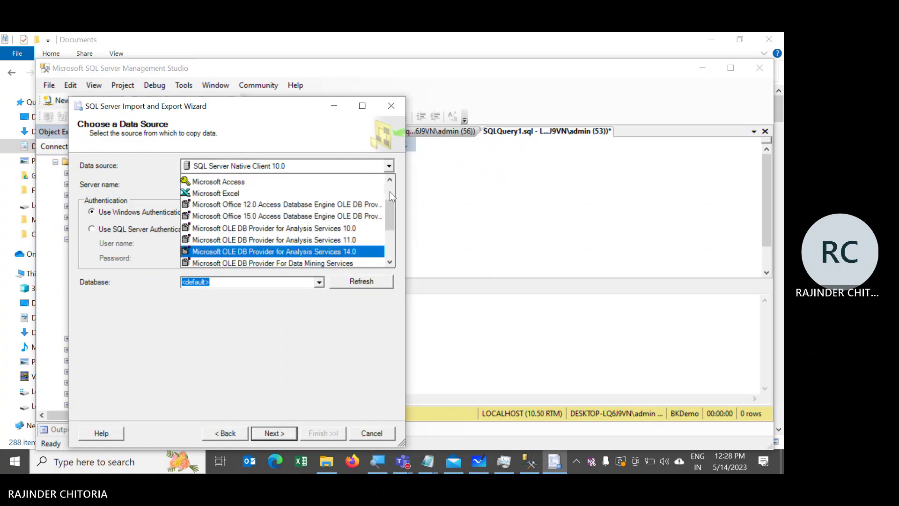
{"action": "left_click", "coordinate": [327, 179]}
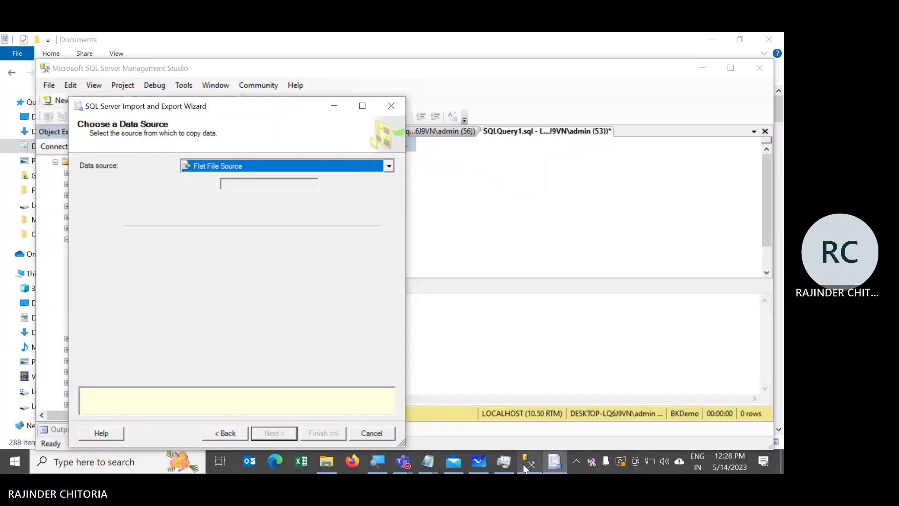
{"action": "mouse_move", "coordinate": [428, 461]}
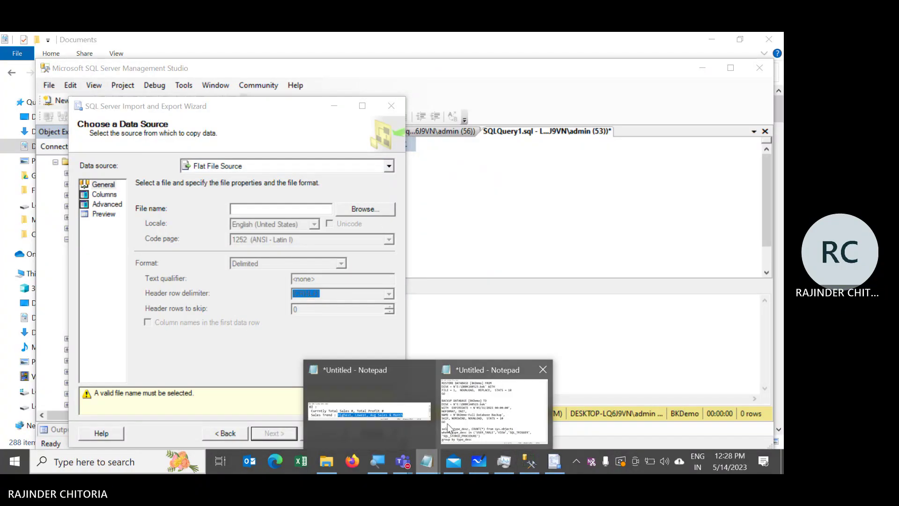
{"action": "mouse_move", "coordinate": [427, 408]}
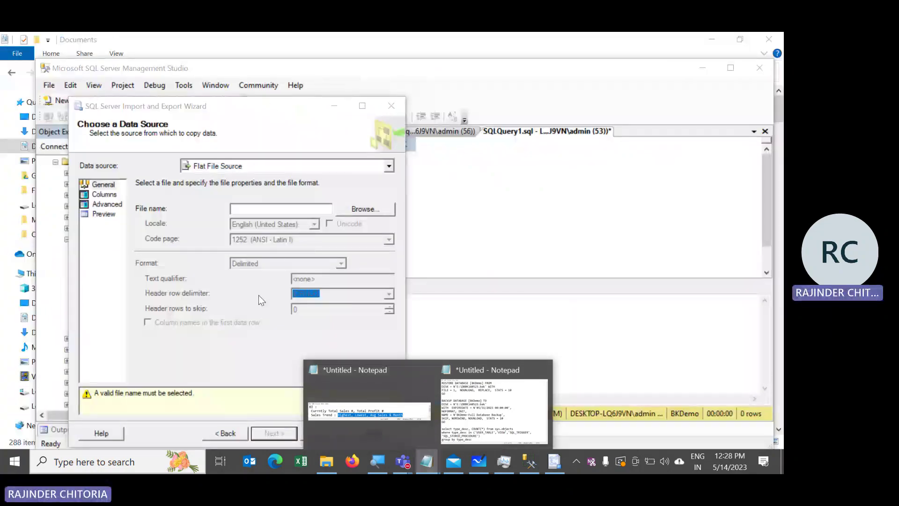
- Browse the Documents folder with all file types listed, and choose TEST.CSV as the flat file source
{"action": "left_click", "coordinate": [230, 166]}
{"action": "left_click", "coordinate": [229, 167]}
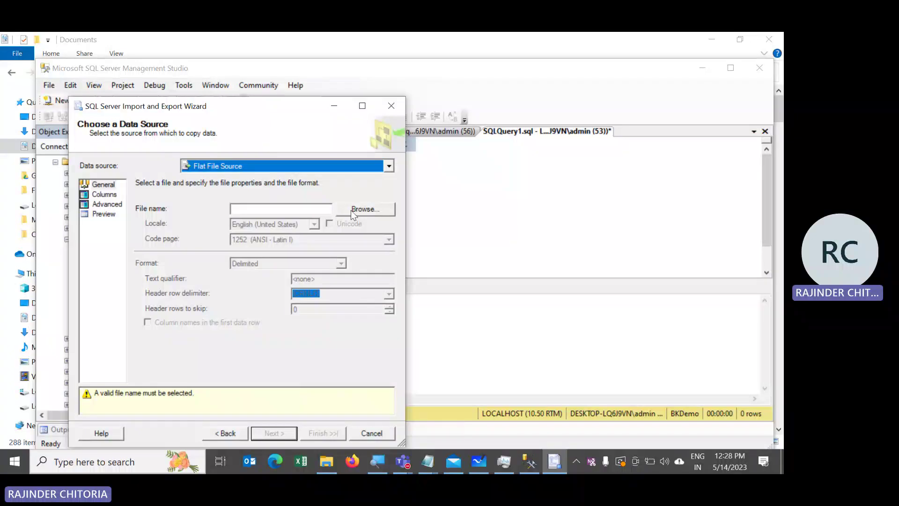
{"action": "left_click", "coordinate": [365, 209]}
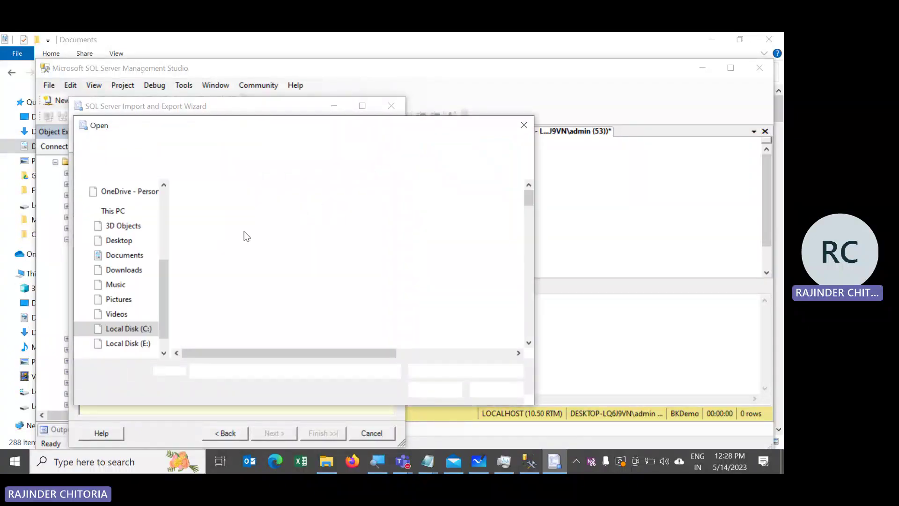
{"action": "left_click", "coordinate": [438, 371]}
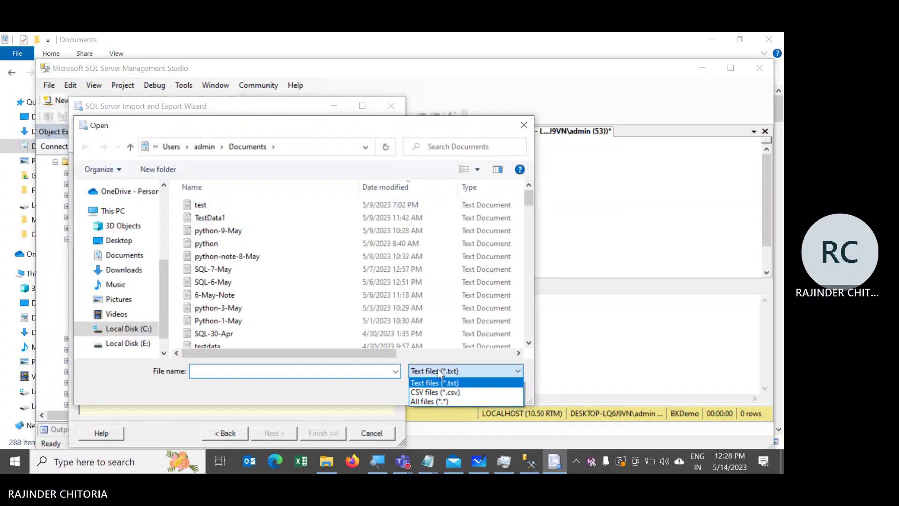
{"action": "left_click", "coordinate": [443, 402]}
{"action": "key", "text": "Escape"}
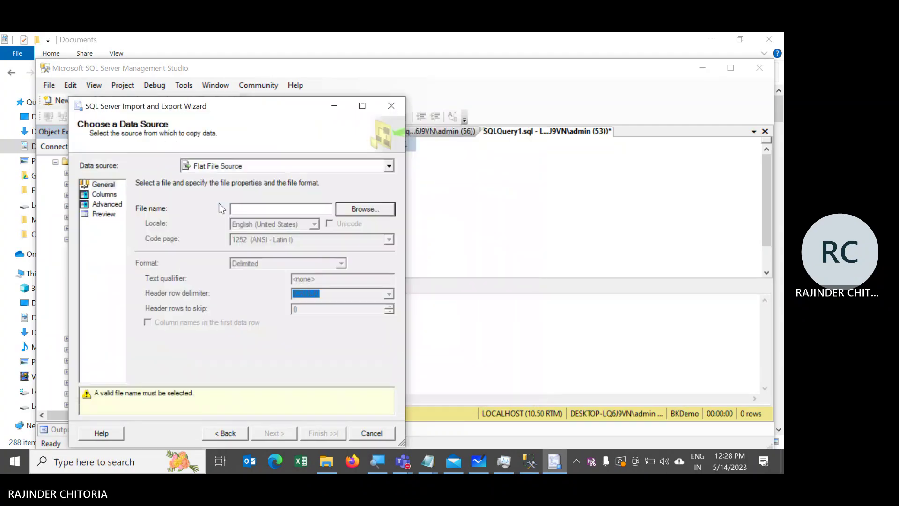
- Accept the {CR}{LF} row and comma column delimiters, and keep the BKDemo database on LOCALHOST as the destination
{"action": "left_click", "coordinate": [277, 432]}
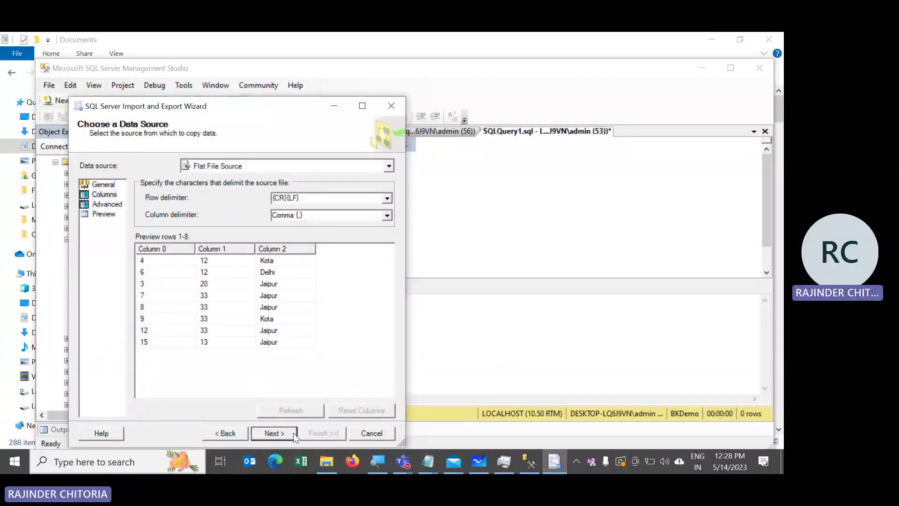
{"action": "left_click", "coordinate": [290, 435]}
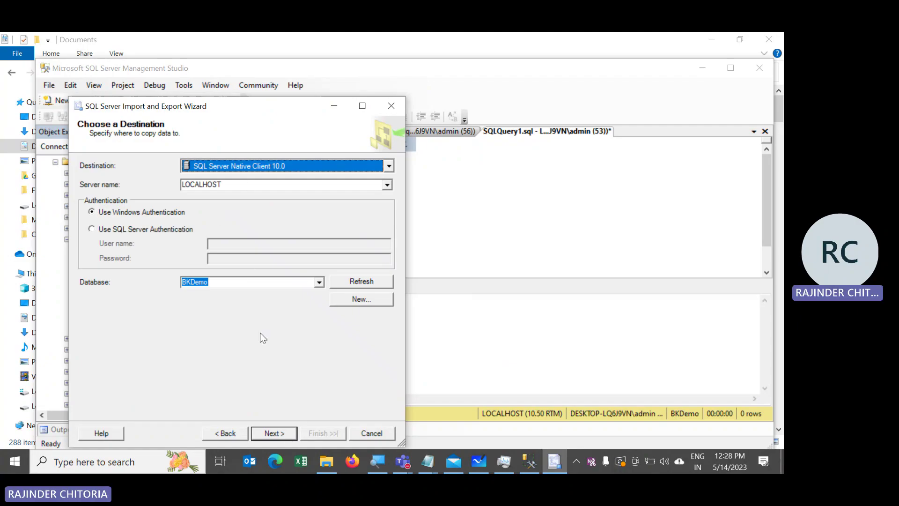
{"action": "left_click", "coordinate": [275, 435]}
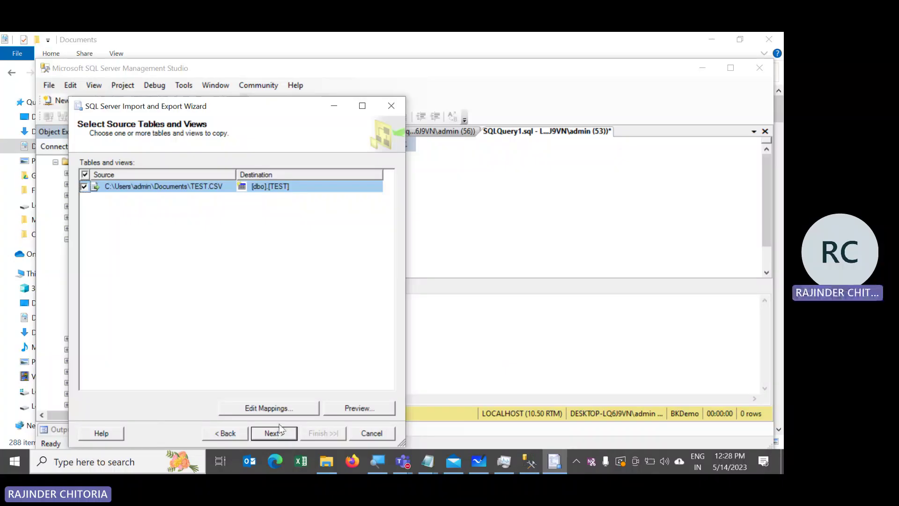
{"action": "left_click", "coordinate": [284, 410]}
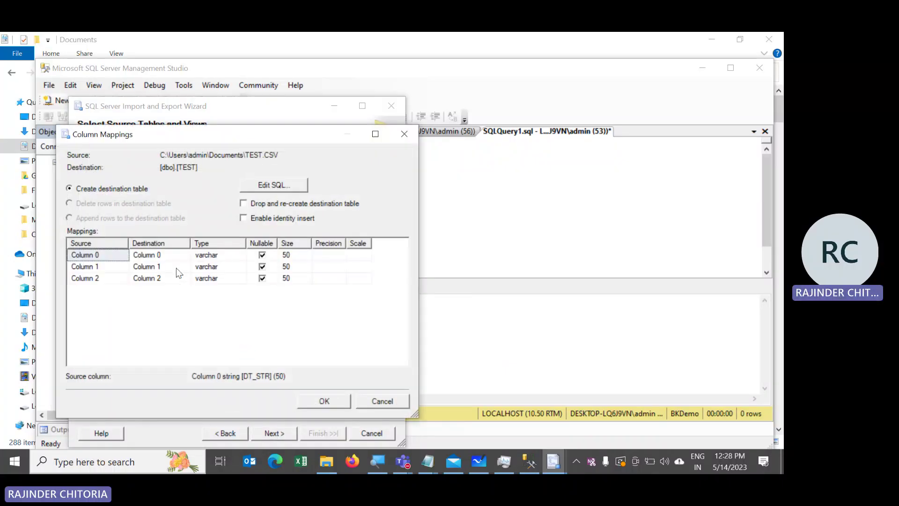
{"action": "left_click", "coordinate": [159, 255]}
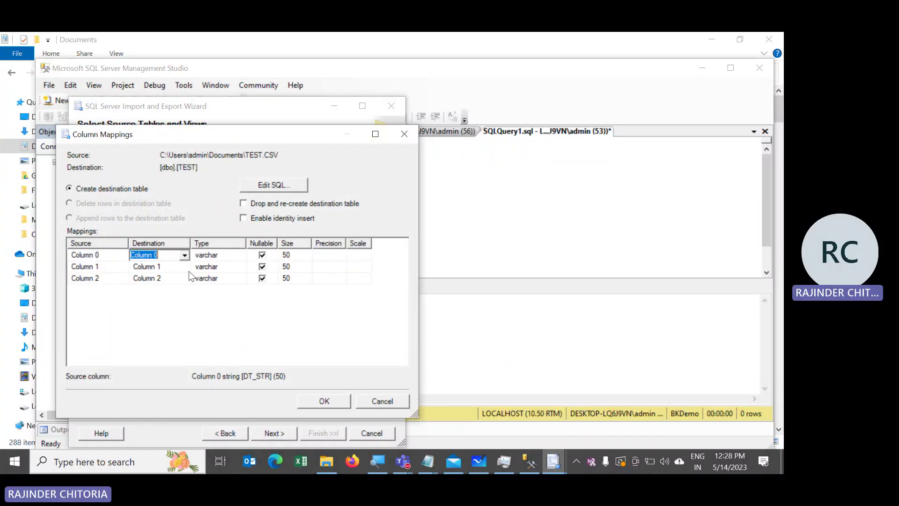
{"action": "type", "text": "i"}
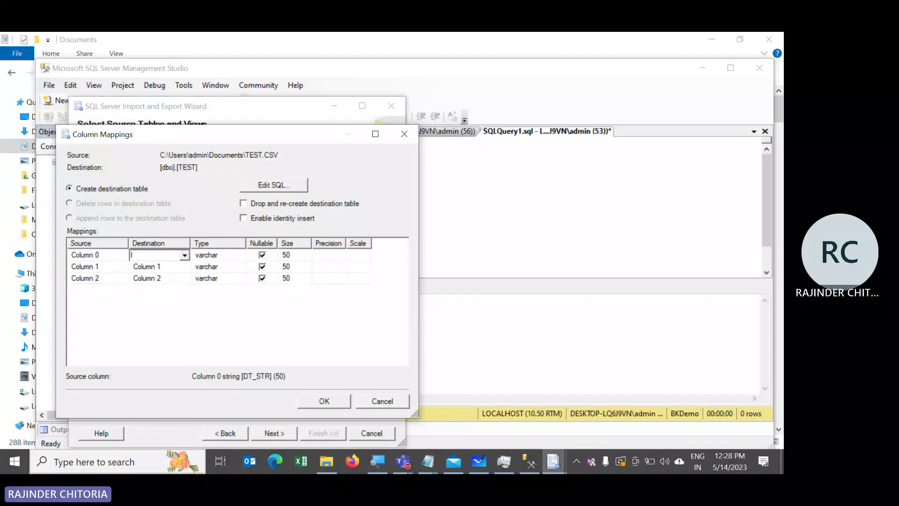
{"action": "key", "text": "Down"}
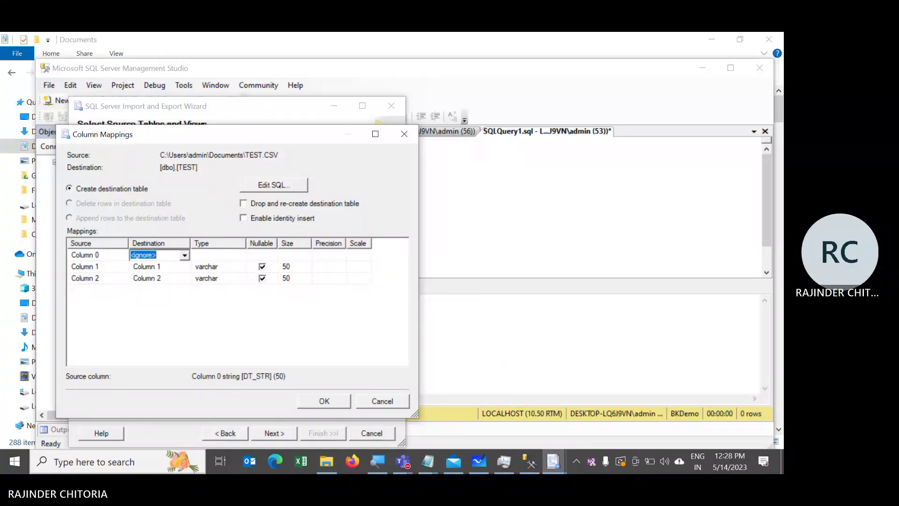
{"action": "type", "text": "Id"}
{"action": "key", "text": "Escape"}
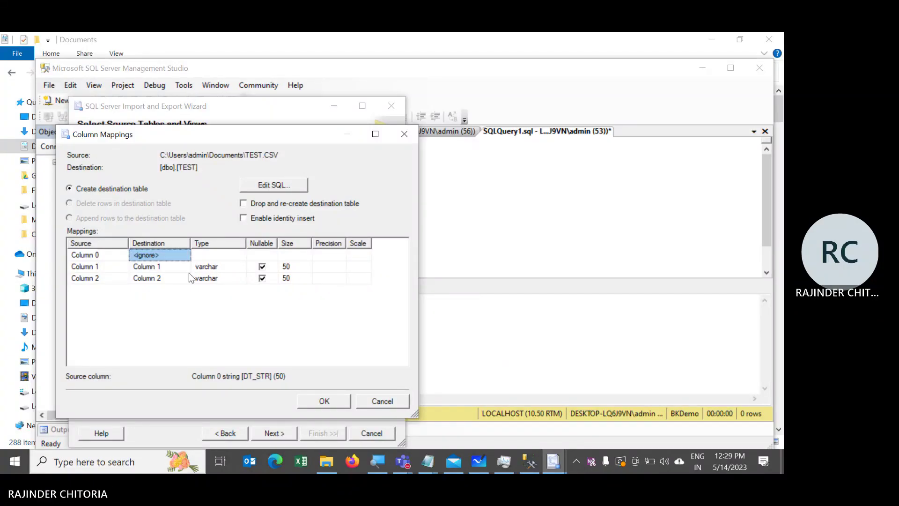
{"action": "left_click", "coordinate": [383, 402]}
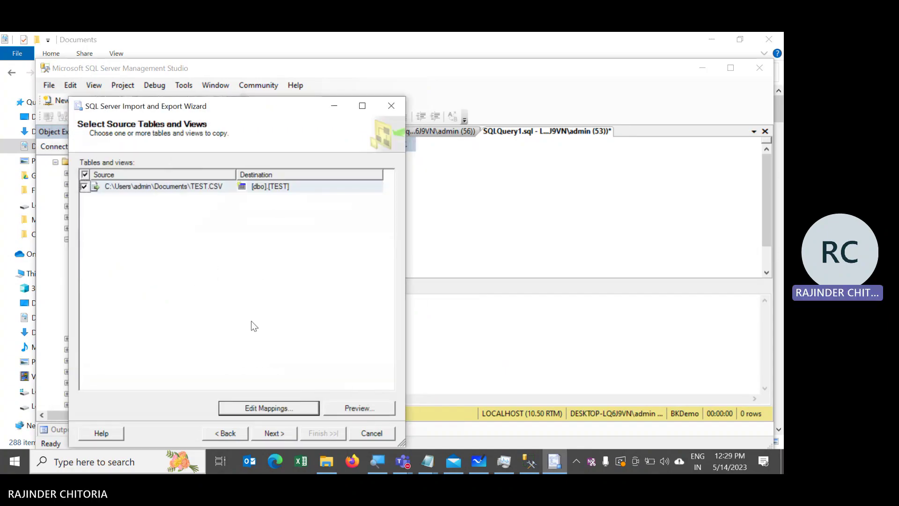
- In the column mappings, name the destination columns Id, Name and Age for Column 0, Column 1 and Column 2
{"action": "left_click", "coordinate": [269, 408]}
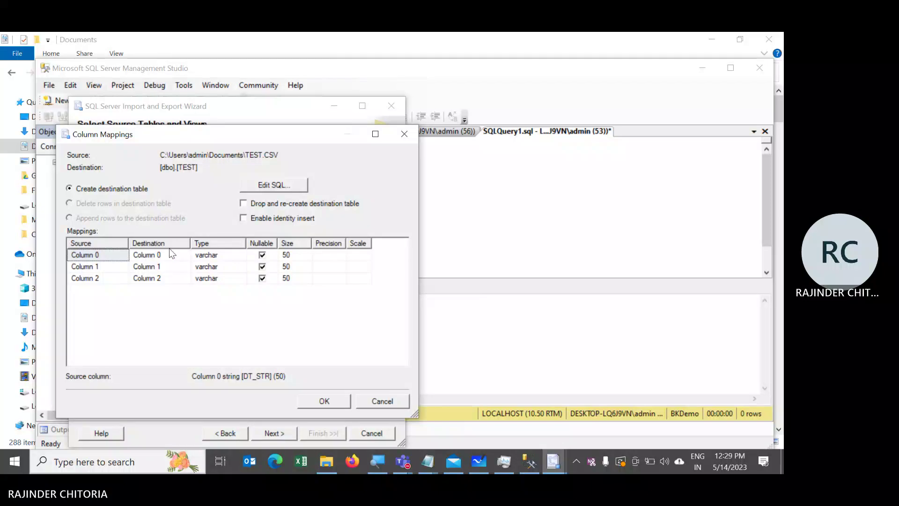
{"action": "left_click", "coordinate": [171, 254]}
{"action": "left_click", "coordinate": [185, 257]}
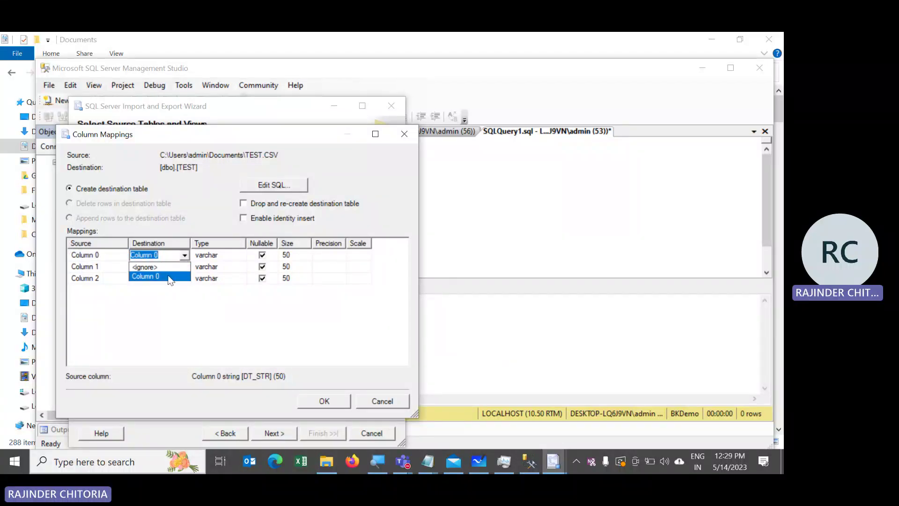
{"action": "left_click", "coordinate": [167, 256]}
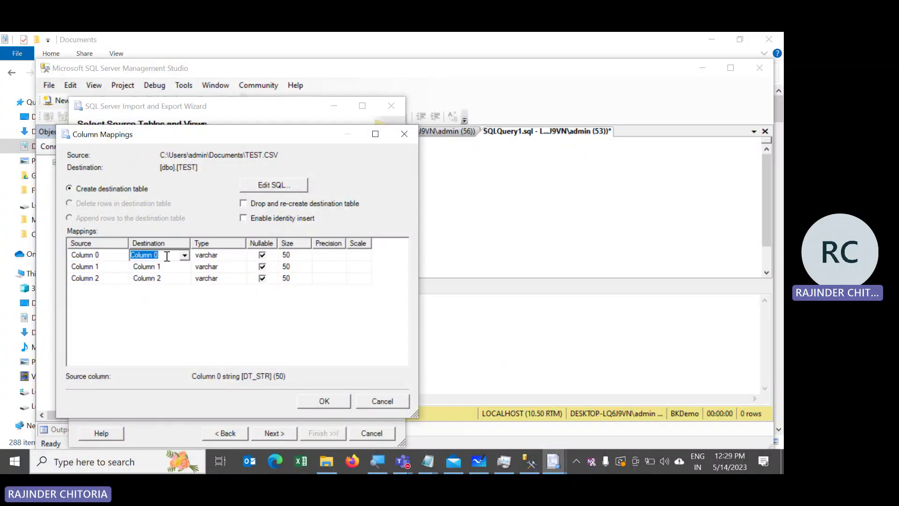
{"action": "type", "text": "Id"}
{"action": "left_click", "coordinate": [169, 277]}
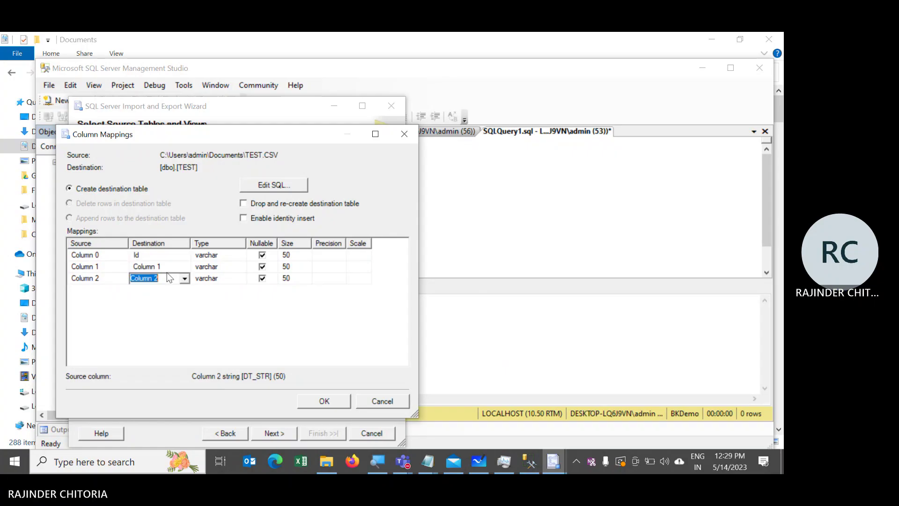
{"action": "left_click", "coordinate": [168, 267]}
{"action": "type", "text": "Name"}
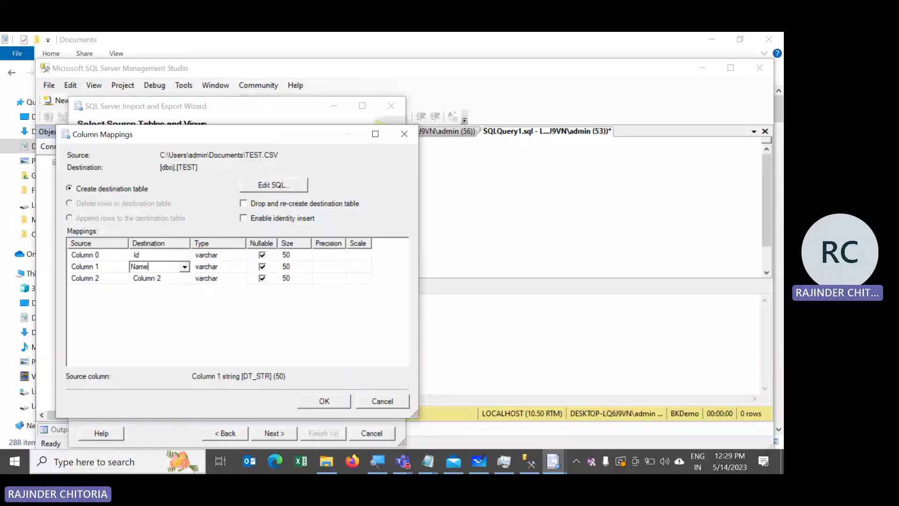
{"action": "left_click", "coordinate": [163, 277]}
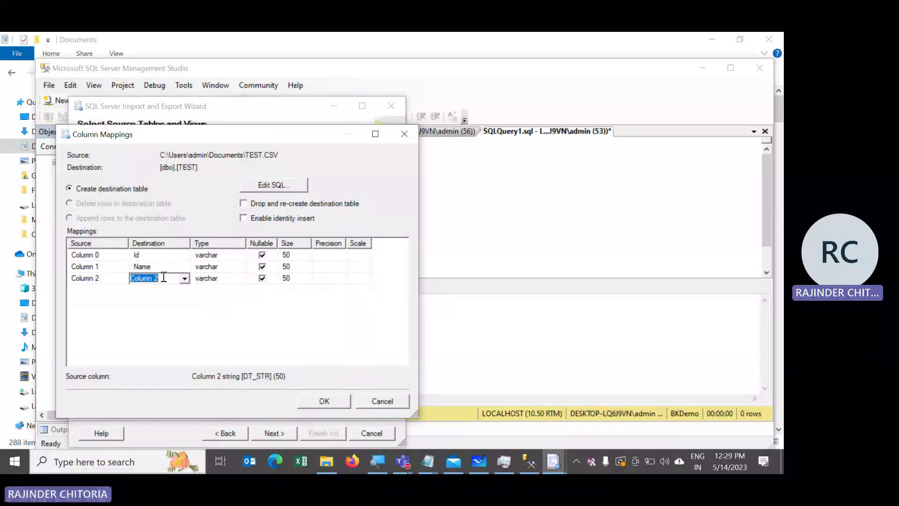
{"action": "type", "text": "Age"}
{"action": "left_click", "coordinate": [237, 329]}
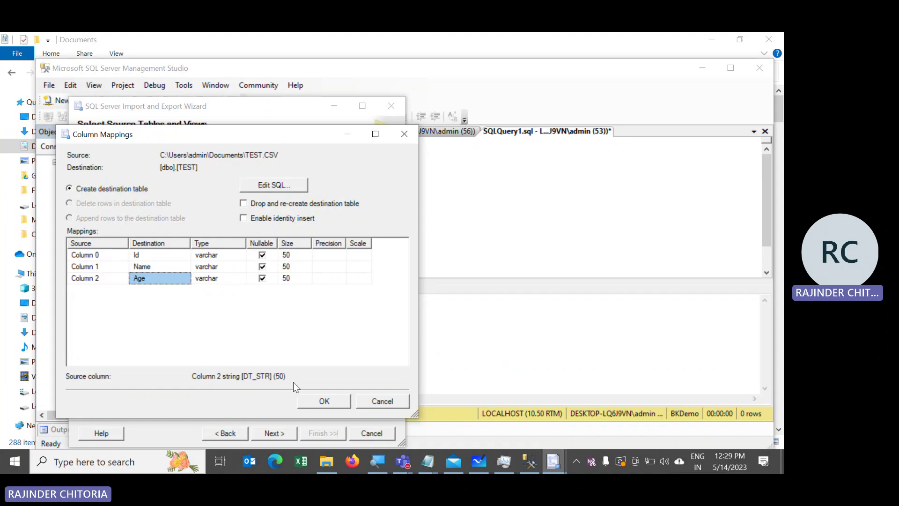
{"action": "left_click", "coordinate": [321, 401]}
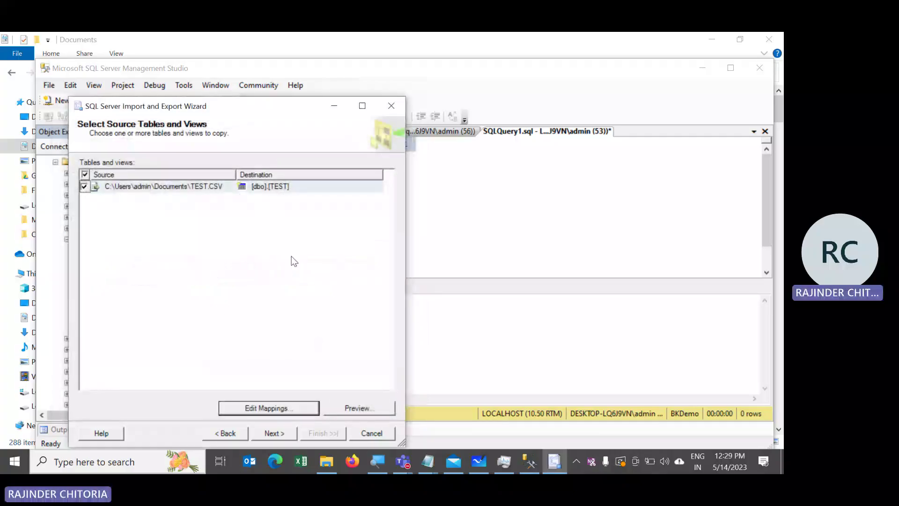
- Preview the sample data of TEST.CSV to compare its columns with the mapped names, and close the preview
{"action": "left_click", "coordinate": [360, 408]}
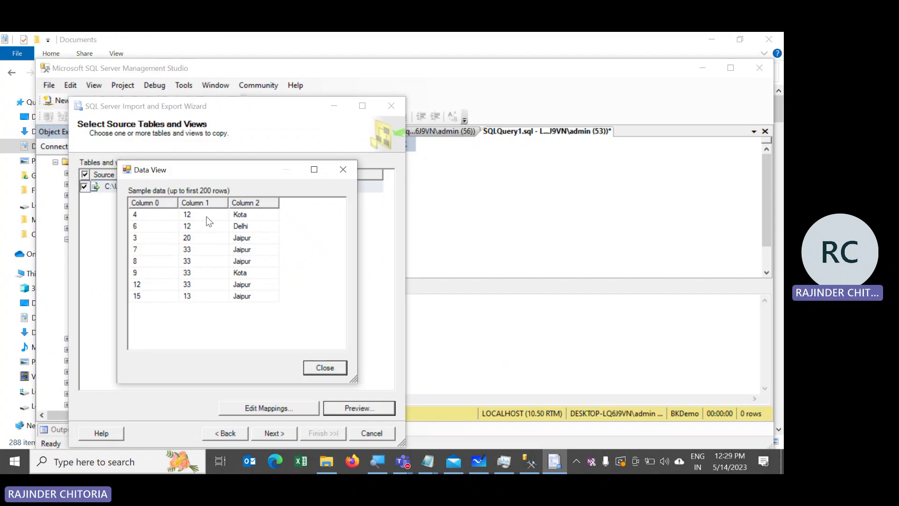
{"action": "left_click", "coordinate": [316, 369]}
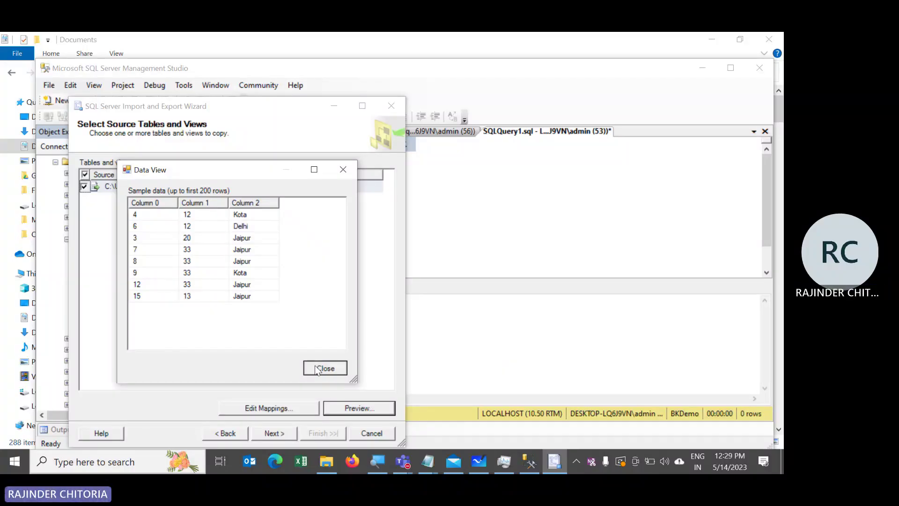
{"action": "left_click", "coordinate": [316, 368]}
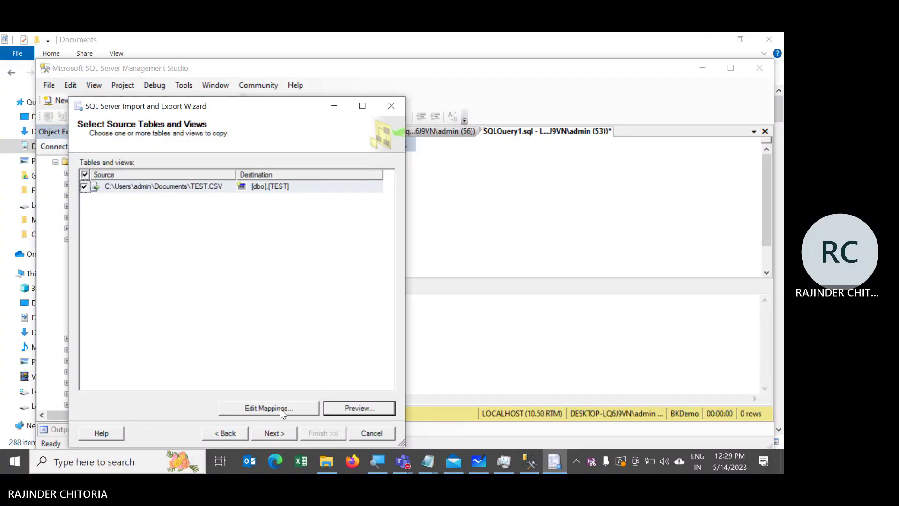
- Correct the column mappings by renaming the destination of Column 2 to Location and of Column 1 to Age
{"action": "left_click", "coordinate": [266, 408]}
{"action": "left_click", "coordinate": [155, 278]}
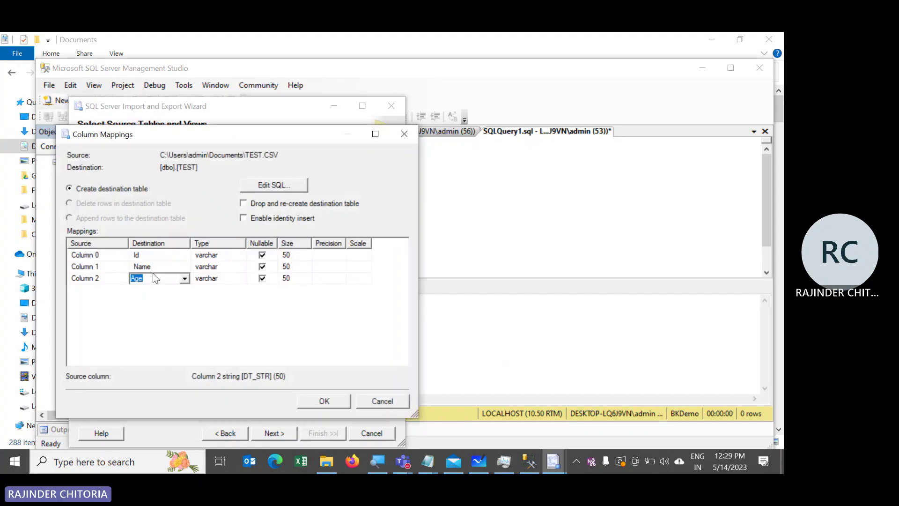
{"action": "type", "text": "Location"}
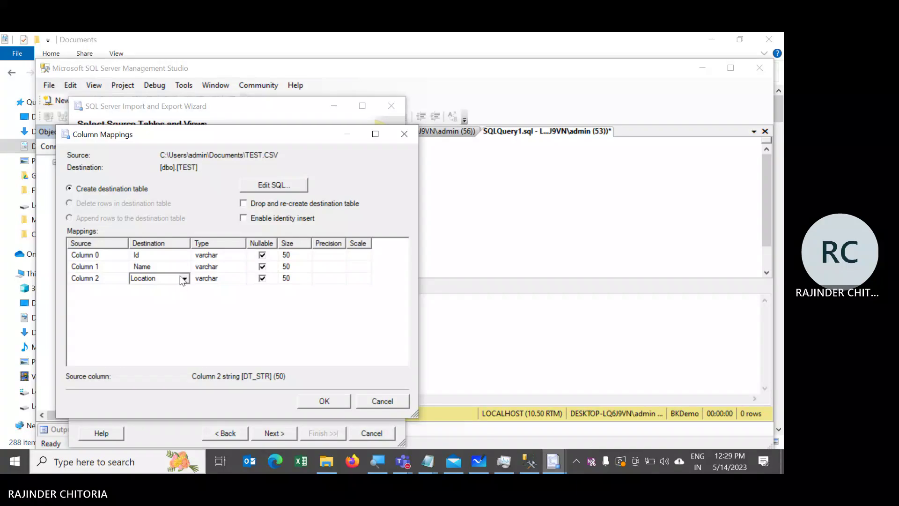
{"action": "left_click", "coordinate": [155, 266]}
{"action": "type", "text": "Age"}
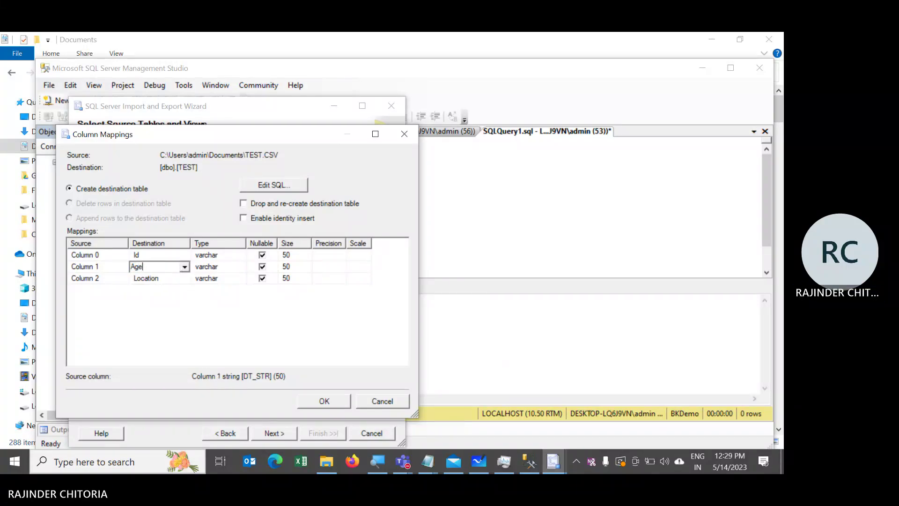
{"action": "left_click", "coordinate": [315, 402]}
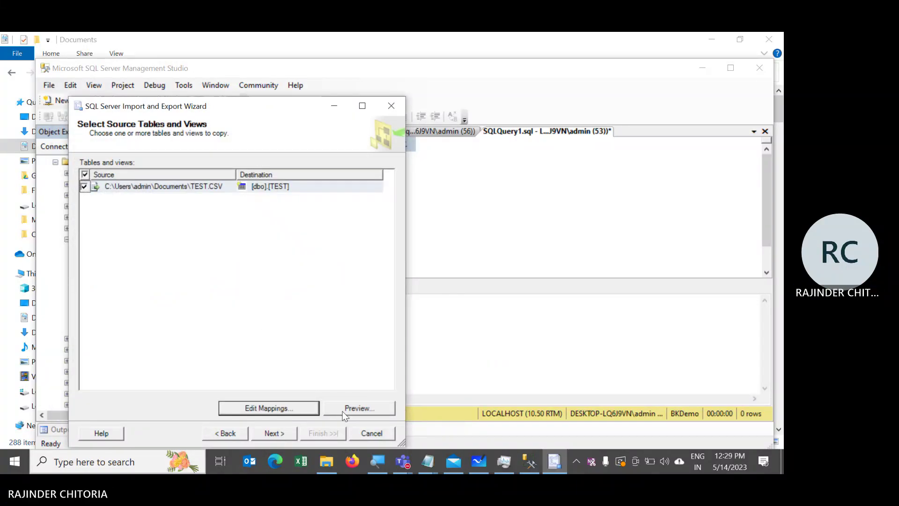
- Change the destination table name for the TEST.CSV source to Student
{"action": "left_click", "coordinate": [274, 432]}
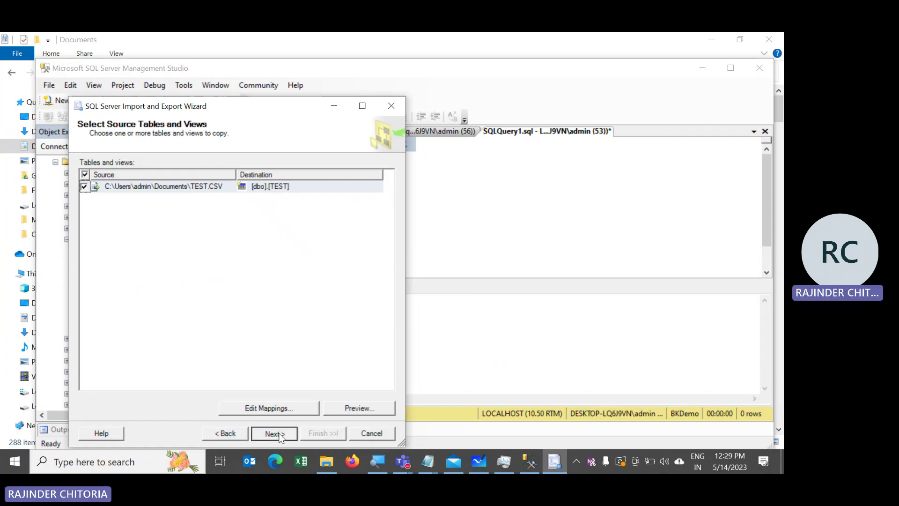
{"action": "left_click", "coordinate": [230, 432]}
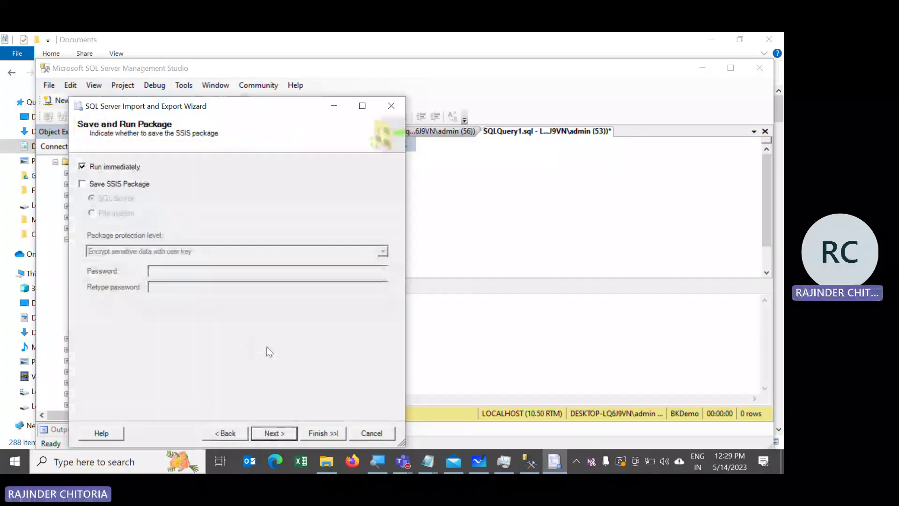
{"action": "left_click", "coordinate": [227, 432]}
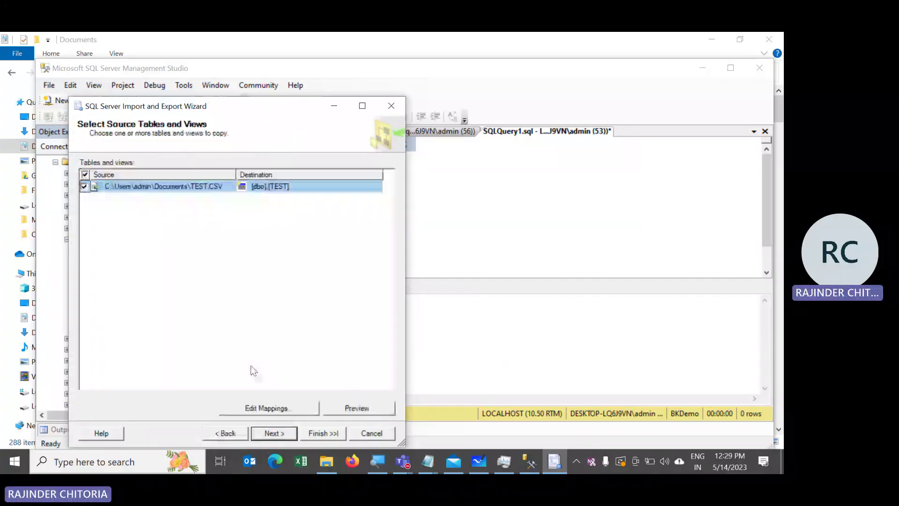
{"action": "left_click", "coordinate": [284, 187]}
{"action": "left_click", "coordinate": [276, 187]}
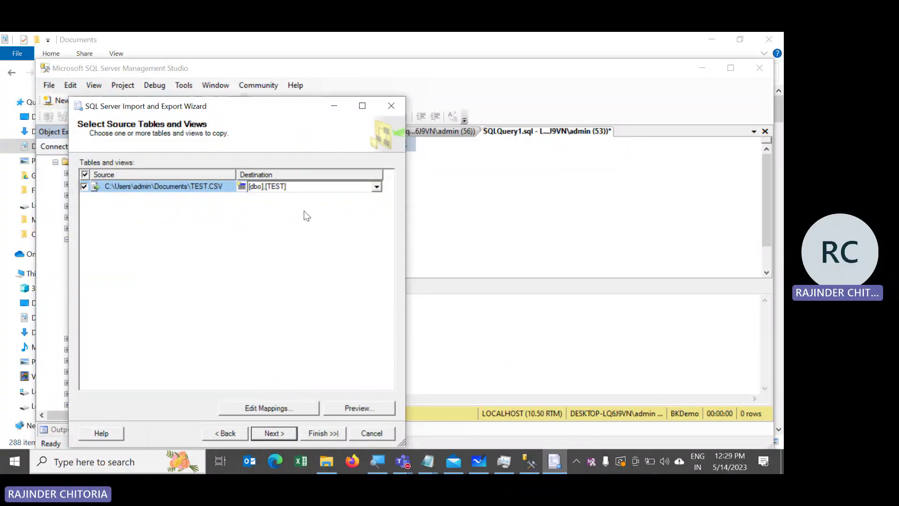
{"action": "key", "text": "ctrl+a"}
{"action": "type", "text": "Student"}
- Run the import into the Student table immediately without saving a package, and close the wizard
{"action": "left_click", "coordinate": [274, 433]}
{"action": "left_click", "coordinate": [274, 433]}
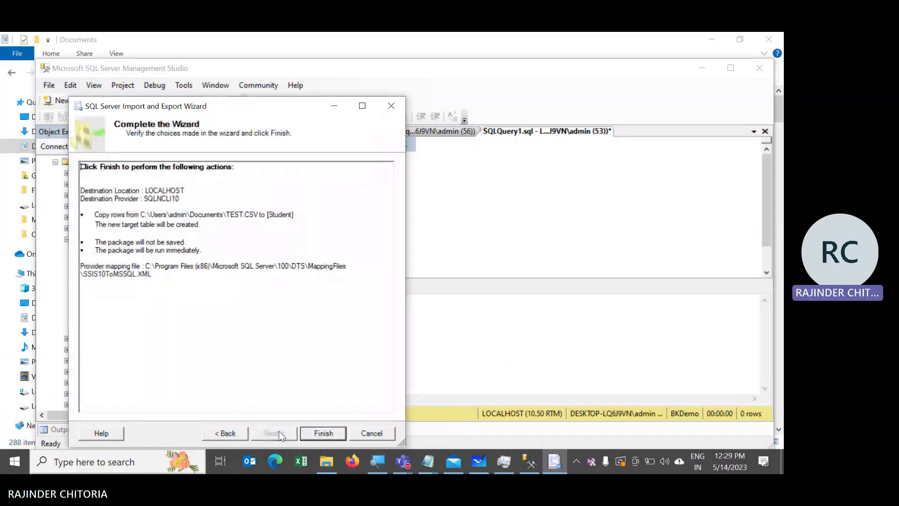
{"action": "left_click", "coordinate": [322, 433]}
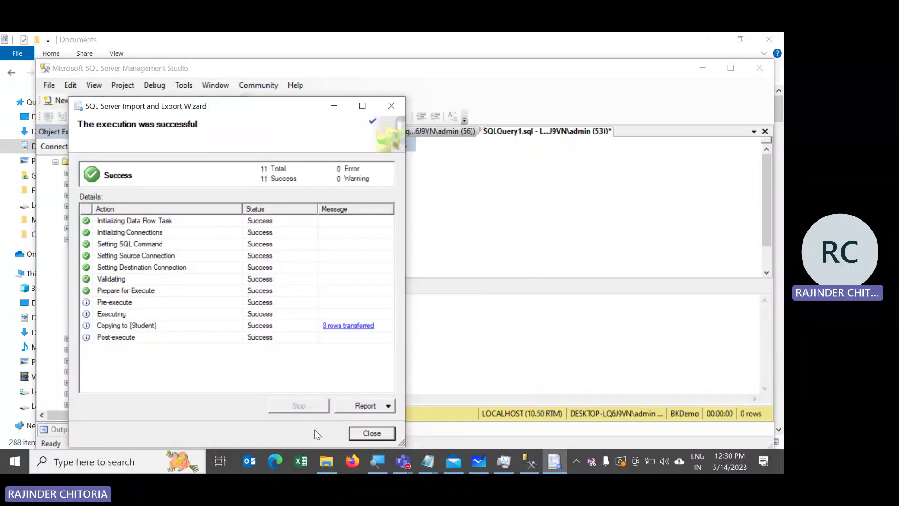
{"action": "left_click", "coordinate": [372, 433]}
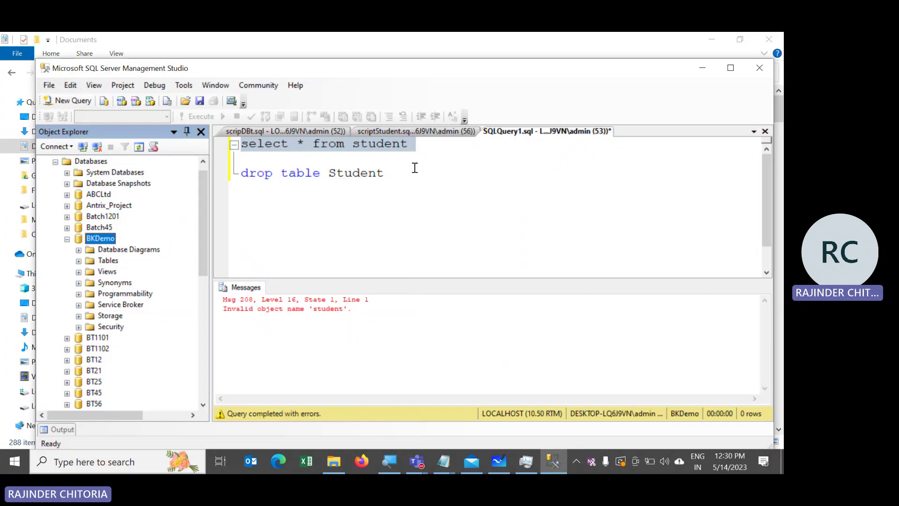
- Run only the select * from student statement to view the rows imported into the Student table
{"action": "left_click", "coordinate": [427, 141]}
{"action": "left_click_drag", "start_coordinate": [428, 142], "coordinate": [241, 144]}
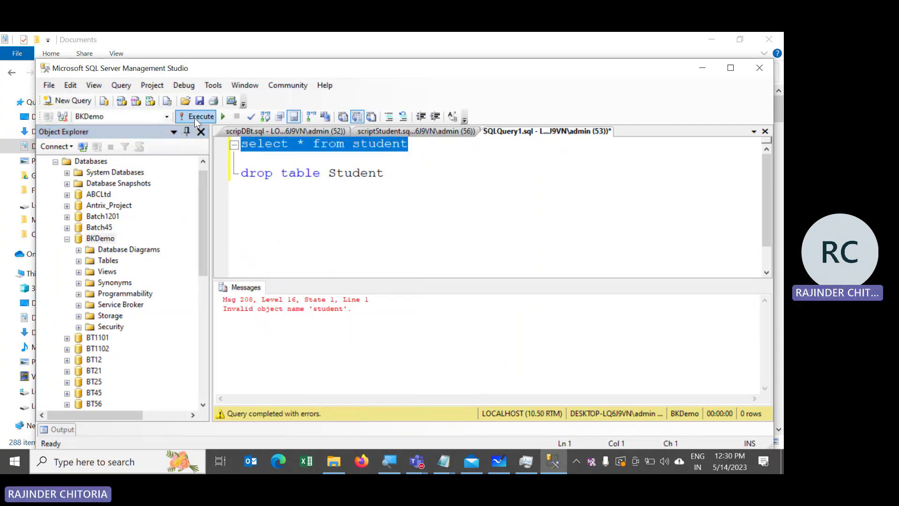
{"action": "left_click", "coordinate": [194, 118]}
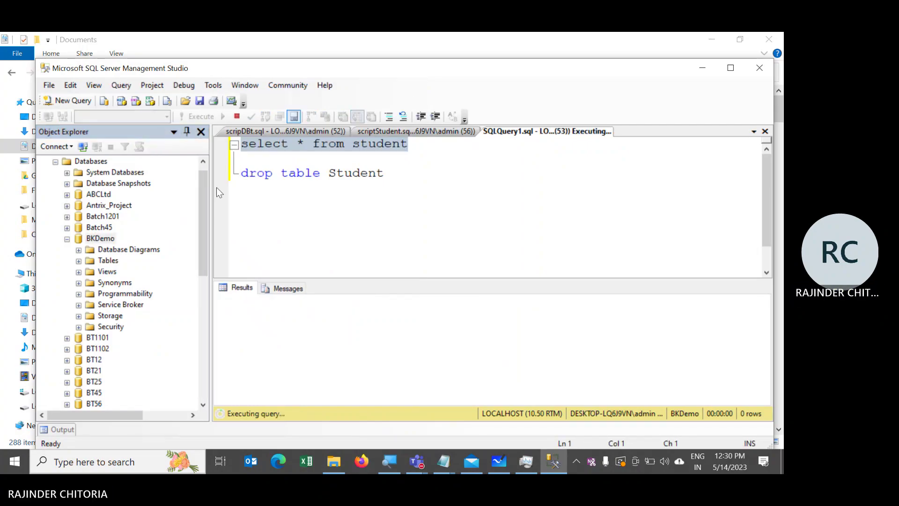
- Add the statement sp_help student below the drop statement, run only that line, and check the column types
{"action": "left_click", "coordinate": [445, 181]}
{"action": "key", "text": "Return"}
{"action": "key", "text": "Return"}
{"action": "type", "text": "s"}
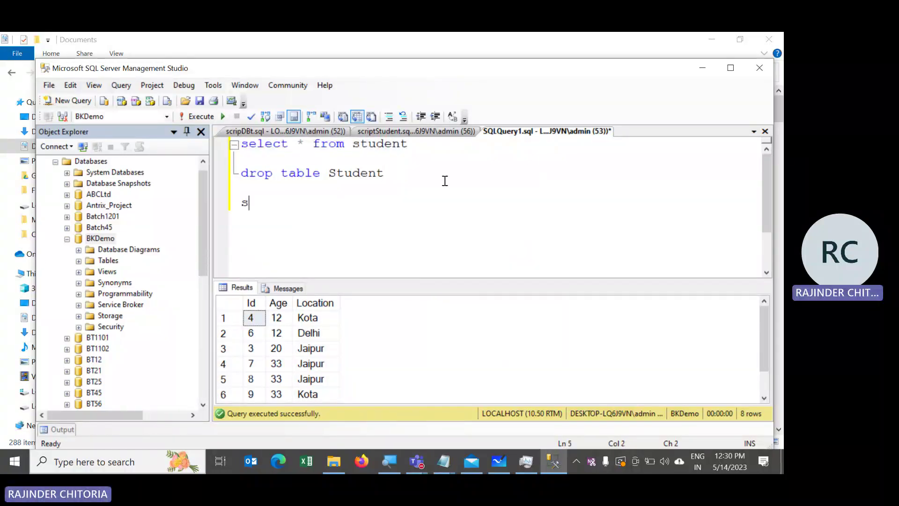
{"action": "type", "text": "p_help student"}
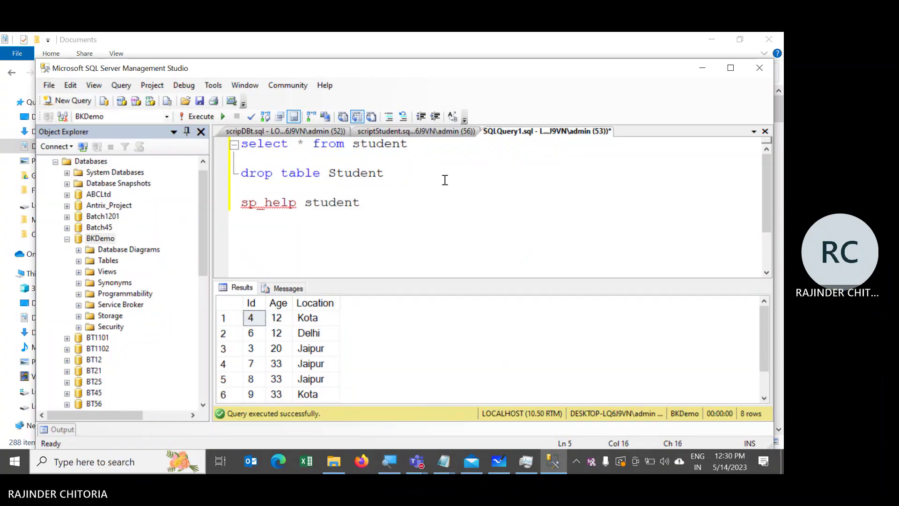
{"action": "key", "text": "shift+Home"}
{"action": "key", "text": "F5"}
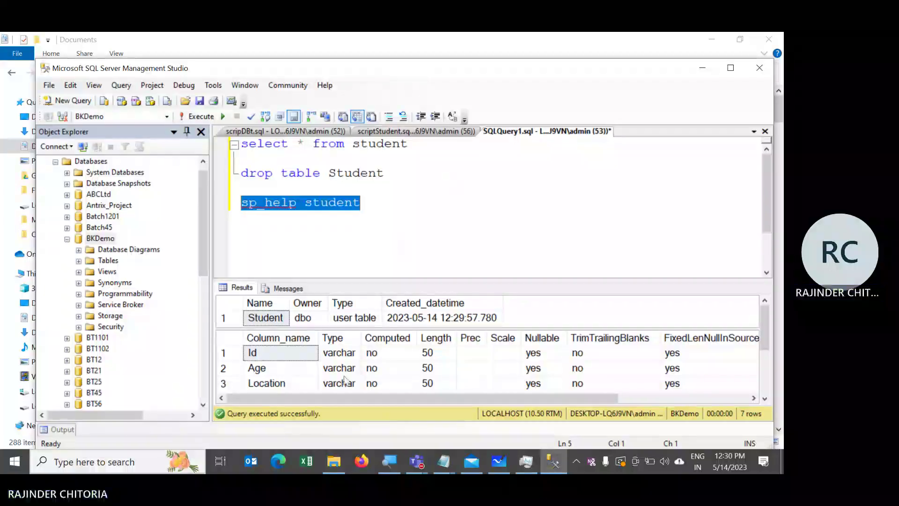
{"action": "left_click_drag", "start_coordinate": [341, 356], "coordinate": [354, 383]}
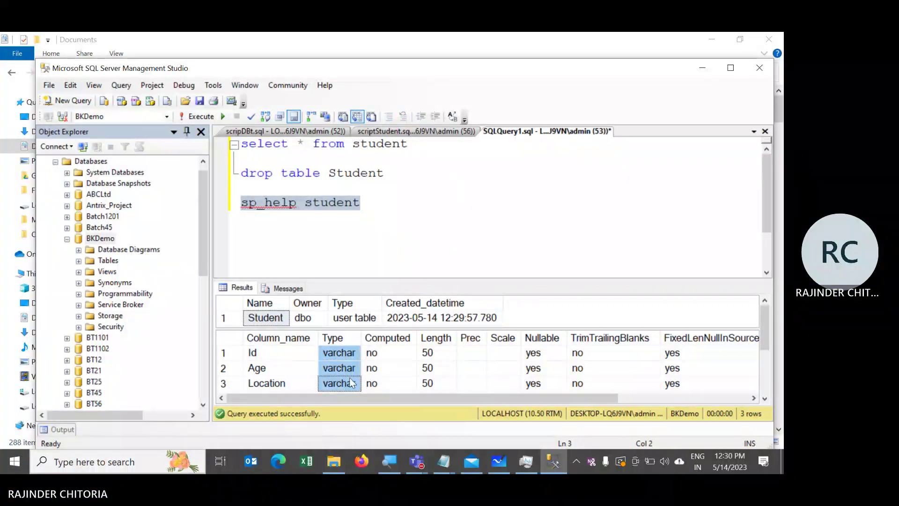
{"action": "left_click", "coordinate": [280, 353]}
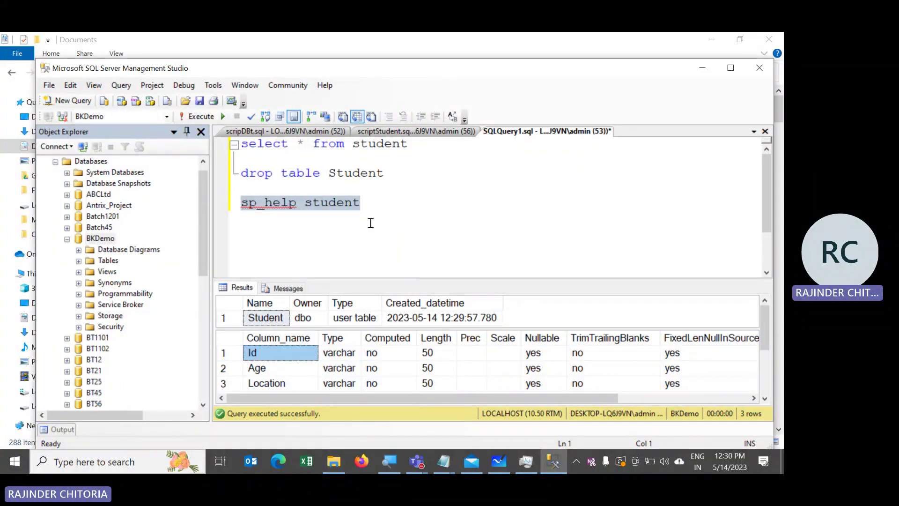
- Add and run an alter table student statement that alters column age to int
{"action": "left_click", "coordinate": [377, 206]}
{"action": "key", "text": "Return"}
{"action": "key", "text": "Return"}
{"action": "type", "text": "alter "}
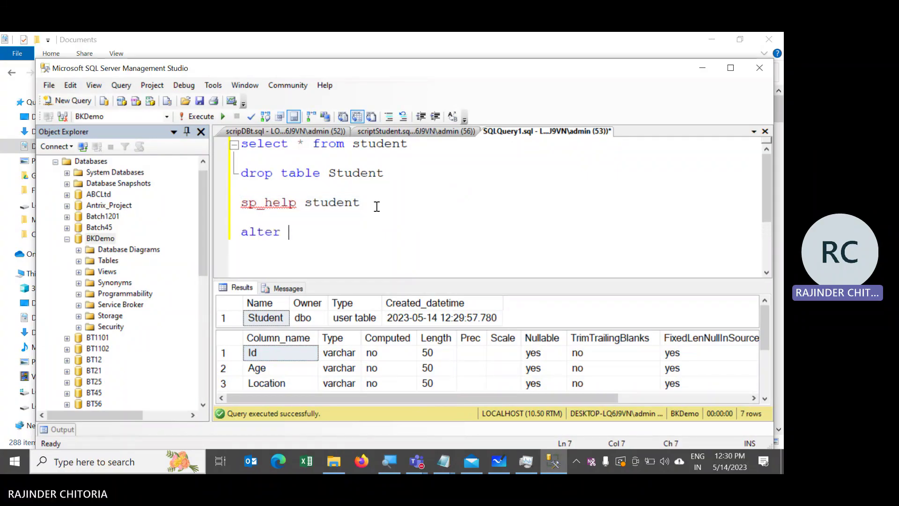
{"action": "type", "text": "table student"}
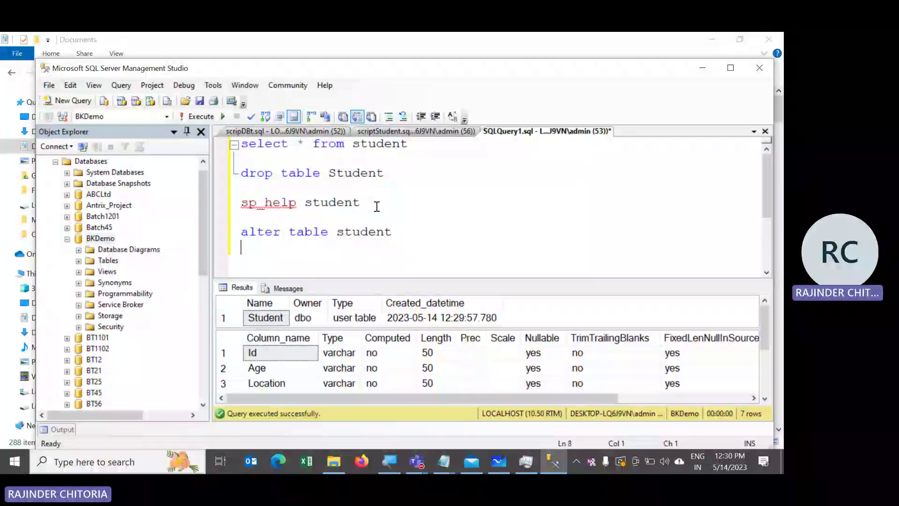
{"action": "key", "text": "Return"}
{"action": "type", "text": "alter colum"}
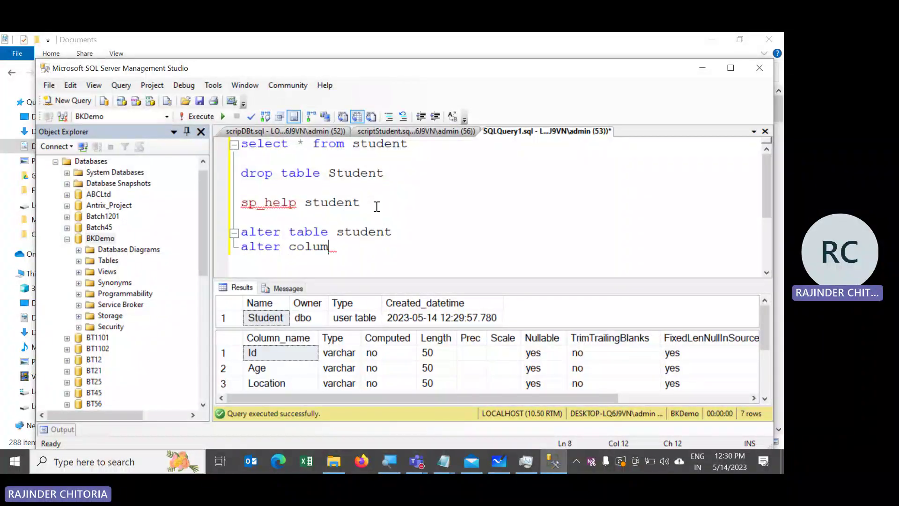
{"action": "type", "text": "n age int"}
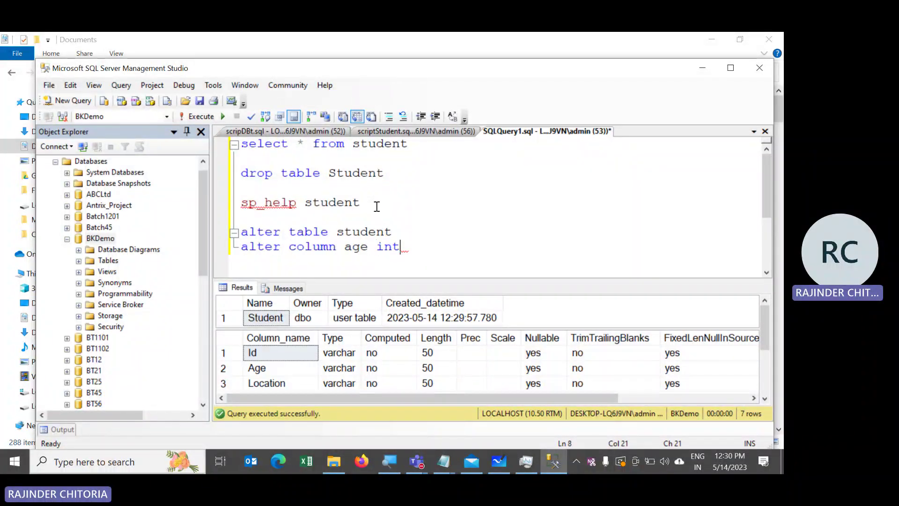
{"action": "key", "text": "shift+Home"}
{"action": "key", "text": "shift+Up"}
{"action": "key", "text": "F5"}
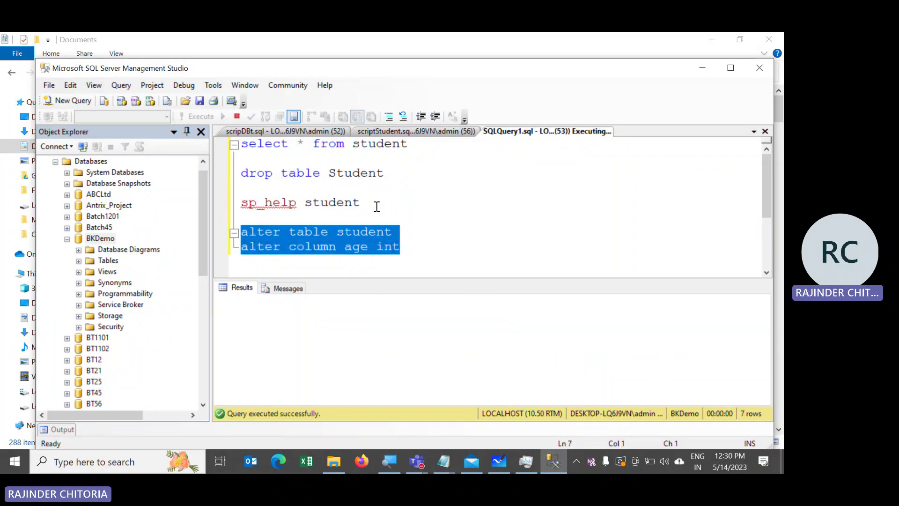
- Duplicate the alter table statement below, change its column to Id with type int, and run the copy
{"action": "key", "text": "ctrl+c"}
{"action": "key", "text": "ctrl+End"}
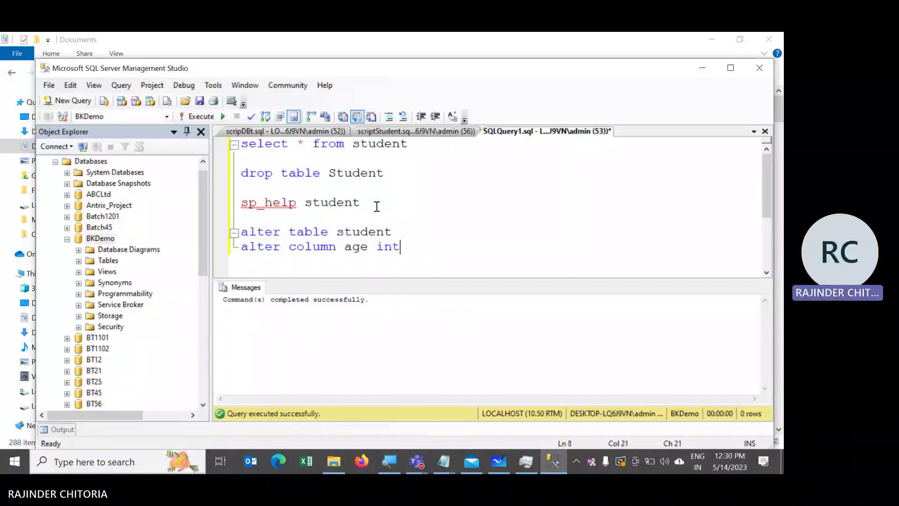
{"action": "key", "text": "Return"}
{"action": "key", "text": "Return"}
{"action": "key", "text": "ctrl+v"}
{"action": "key", "text": "Left"}
{"action": "key", "text": "Left"}
{"action": "key", "text": "Left"}
{"action": "key", "text": "ctrl+shift+Left"}
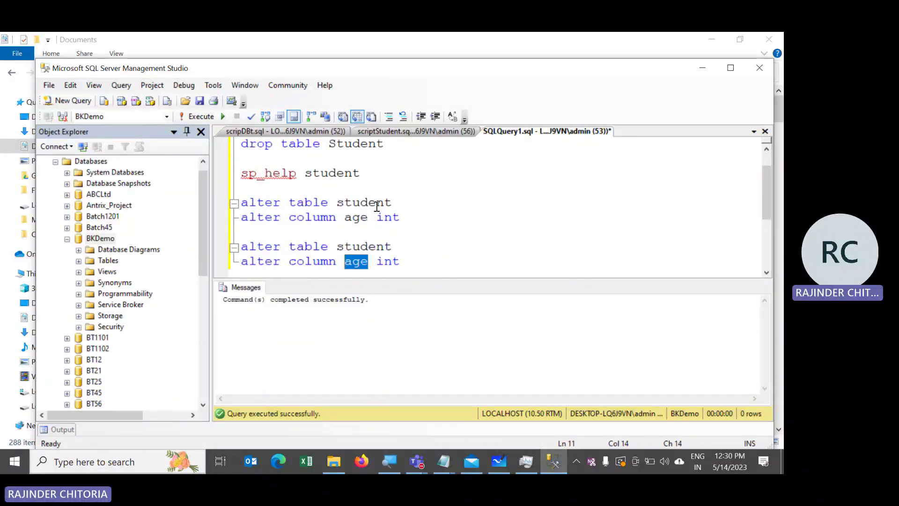
{"action": "type", "text": "Id"}
{"action": "key", "text": "End"}
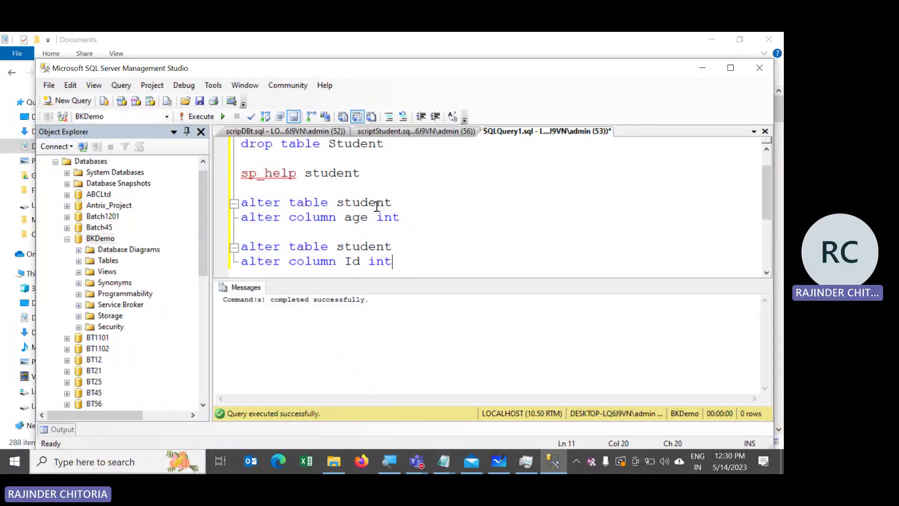
{"action": "key", "text": "shift+Home"}
{"action": "key", "text": "shift+Up"}
{"action": "key", "text": "F5"}
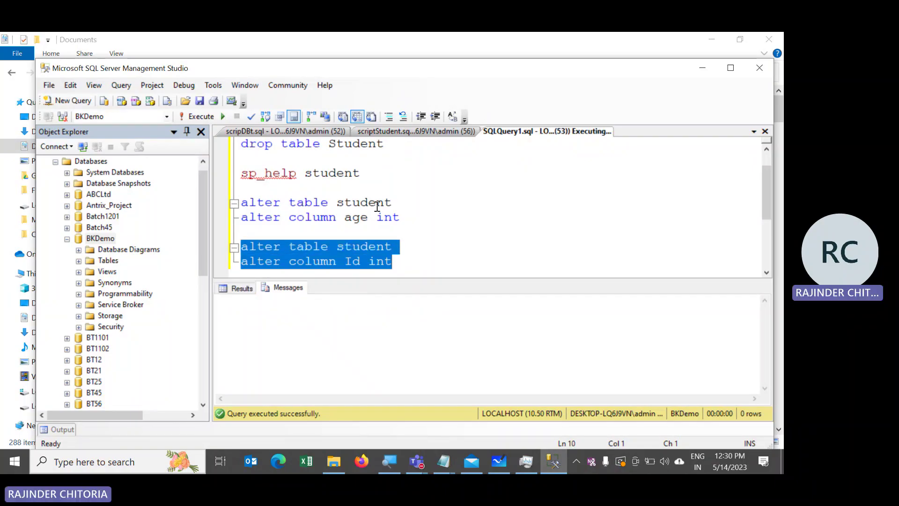
- Run the existing sp_help student line again and check the data types of the Id and Age columns
{"action": "key", "text": "Up"}
{"action": "key", "text": "Up"}
{"action": "key", "text": "Up"}
{"action": "key", "text": "Up"}
{"action": "key", "text": "Up"}
{"action": "key", "text": "shift+Down"}
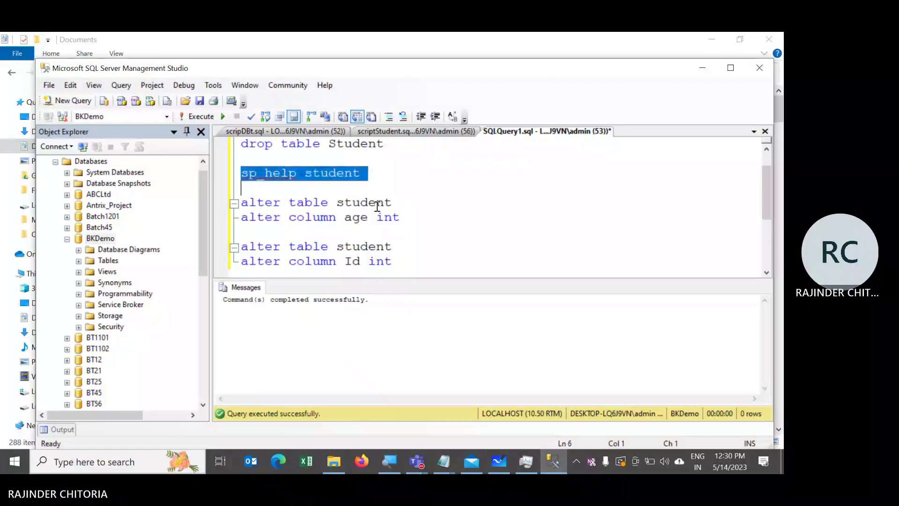
{"action": "key", "text": "F5"}
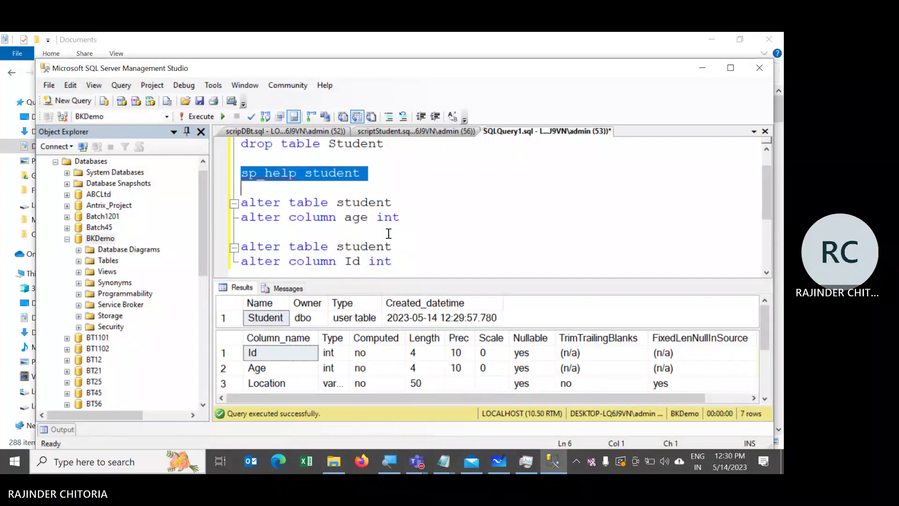
{"action": "left_click_drag", "start_coordinate": [350, 336], "coordinate": [352, 368]}
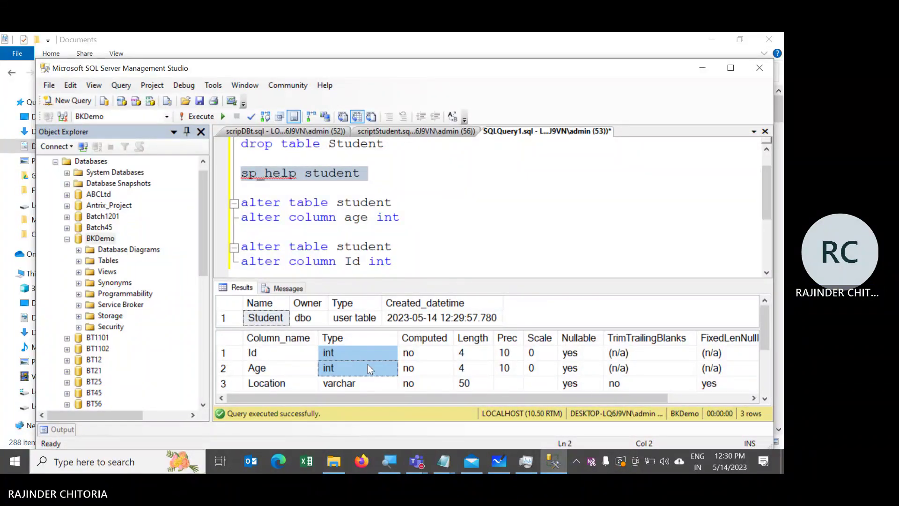
{"action": "left_click", "coordinate": [397, 259]}
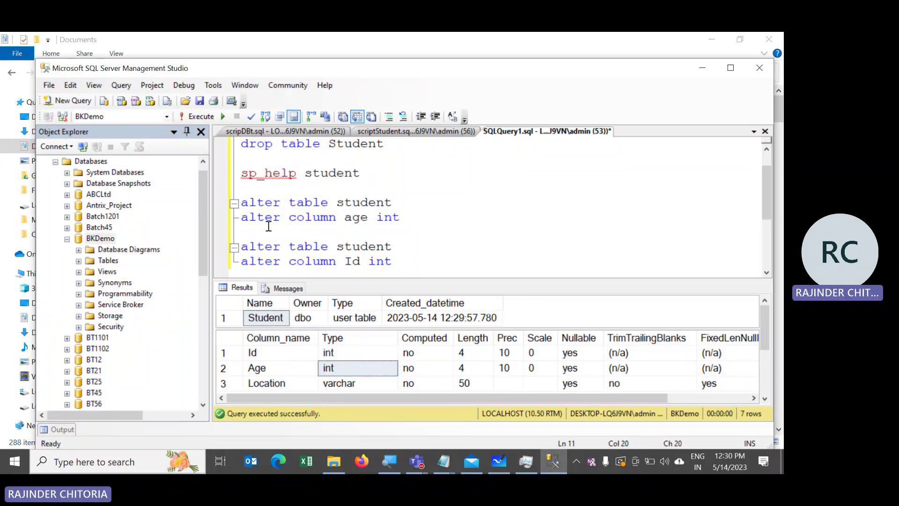
- Switch to Microsoft Whiteboard and complete the handwritten Export & Import note with "(csv / xlsx)", adding a separator line below
{"action": "key", "text": "alt+Tab"}
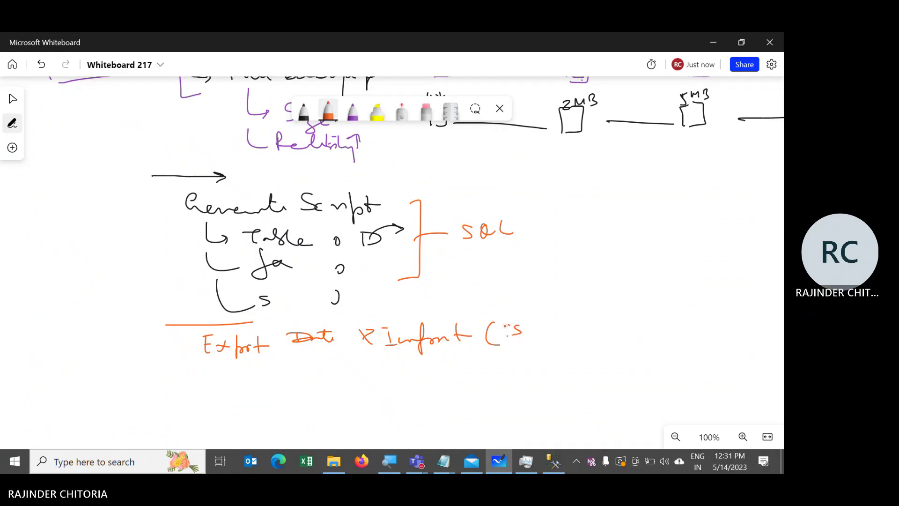
{"action": "left_click_drag", "start_coordinate": [549, 312], "coordinate": [543, 347]}
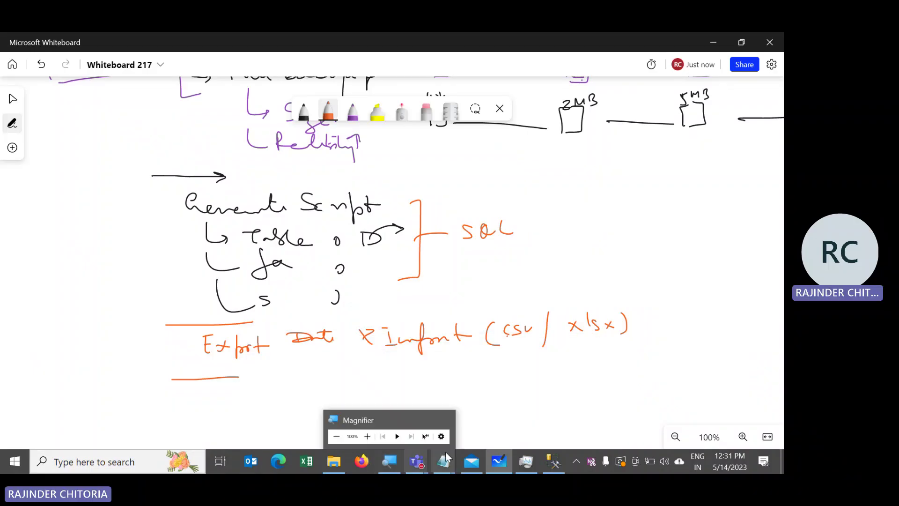
{"action": "mouse_move", "coordinate": [505, 462]}
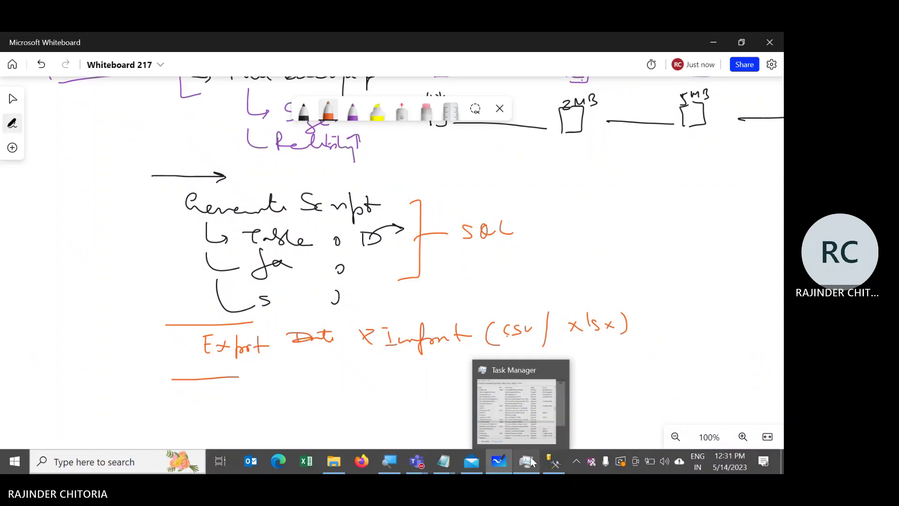
{"action": "left_click", "coordinate": [525, 468]}
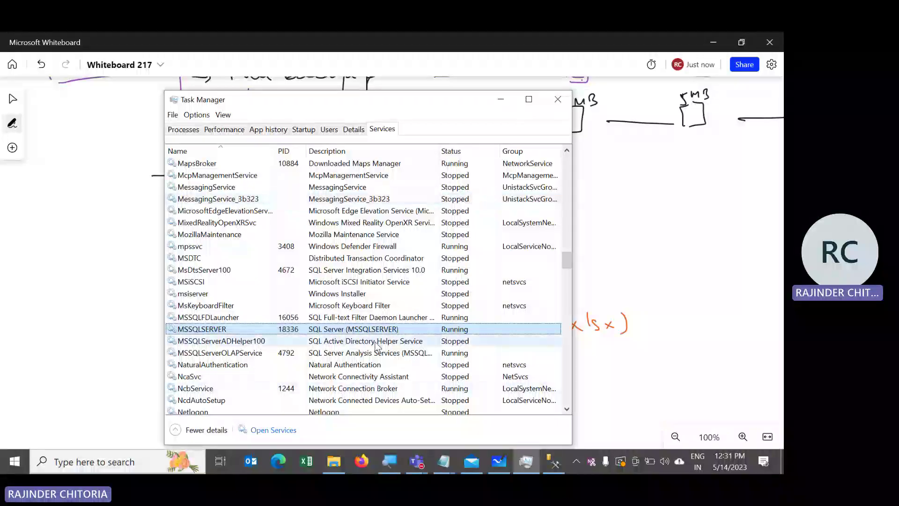
{"action": "left_click", "coordinate": [500, 99]}
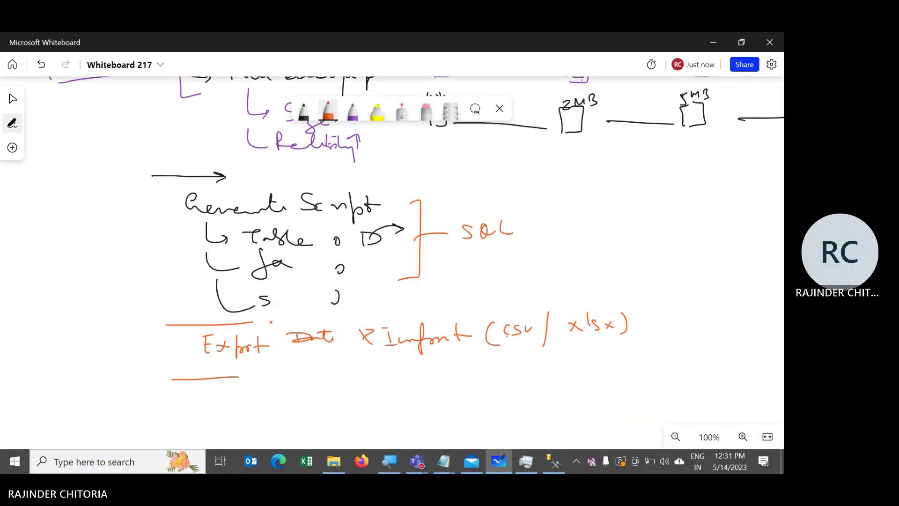
- Handwrite "Copy of .mdf, .ldf" with the orange pen in the blank area below the Export & Import note
{"action": "left_click", "coordinate": [13, 99]}
{"action": "left_click_drag", "start_coordinate": [257, 393], "coordinate": [243, 225]}
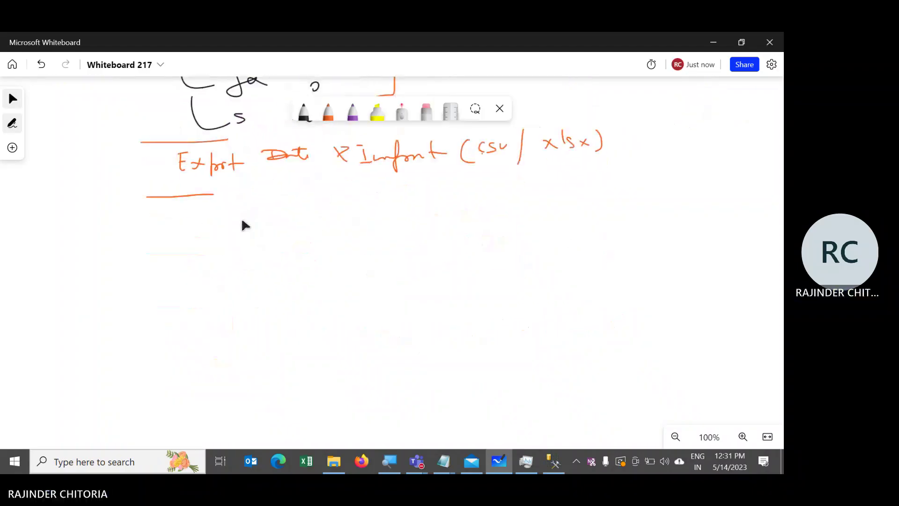
{"action": "left_click", "coordinate": [328, 108]}
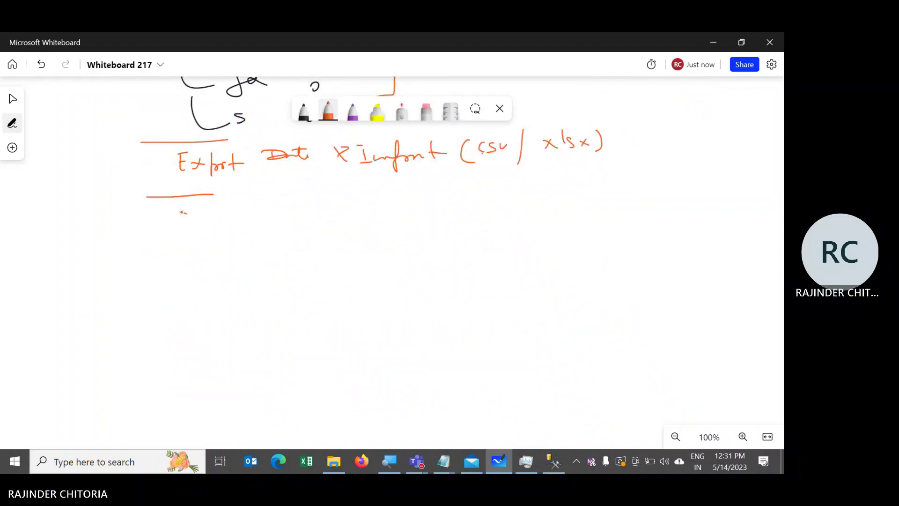
{"action": "left_click_drag", "start_coordinate": [182, 212], "coordinate": [195, 227]}
{"action": "left_click_drag", "start_coordinate": [199, 224], "coordinate": [271, 254]}
{"action": "left_click_drag", "start_coordinate": [261, 235], "coordinate": [378, 224]}
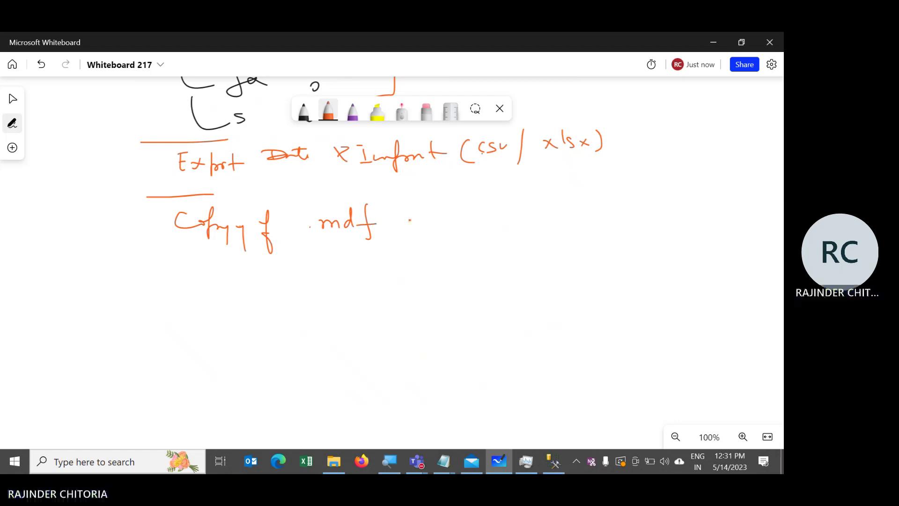
{"action": "left_click_drag", "start_coordinate": [436, 205], "coordinate": [435, 218]}
{"action": "left_click_drag", "start_coordinate": [448, 210], "coordinate": [452, 200]}
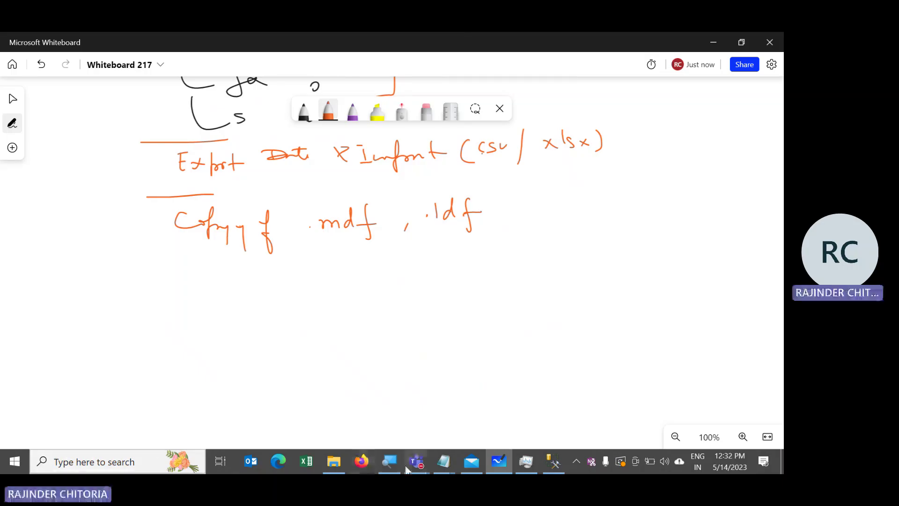
- Switch to SQL Server Management Studio and view the file paths of BKDemo's data and log files in its database properties
{"action": "left_click", "coordinate": [339, 467]}
{"action": "left_click", "coordinate": [343, 461]}
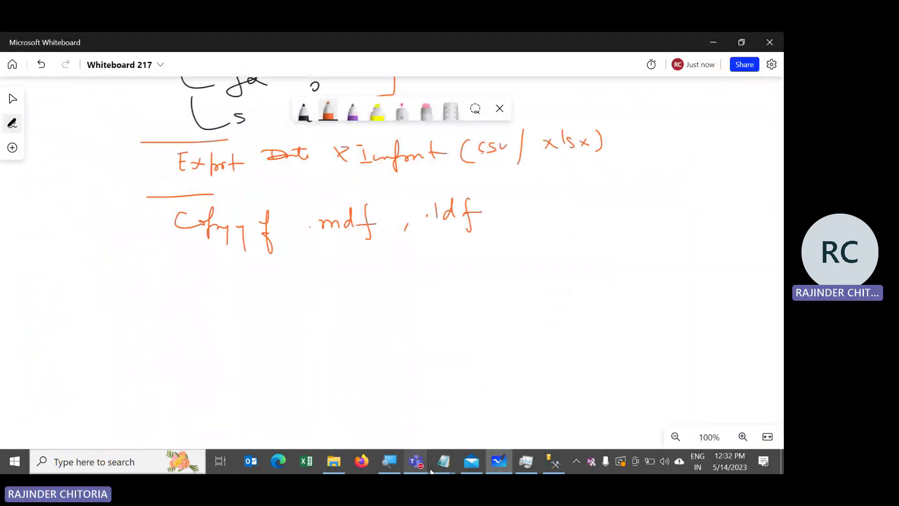
{"action": "left_click", "coordinate": [558, 458]}
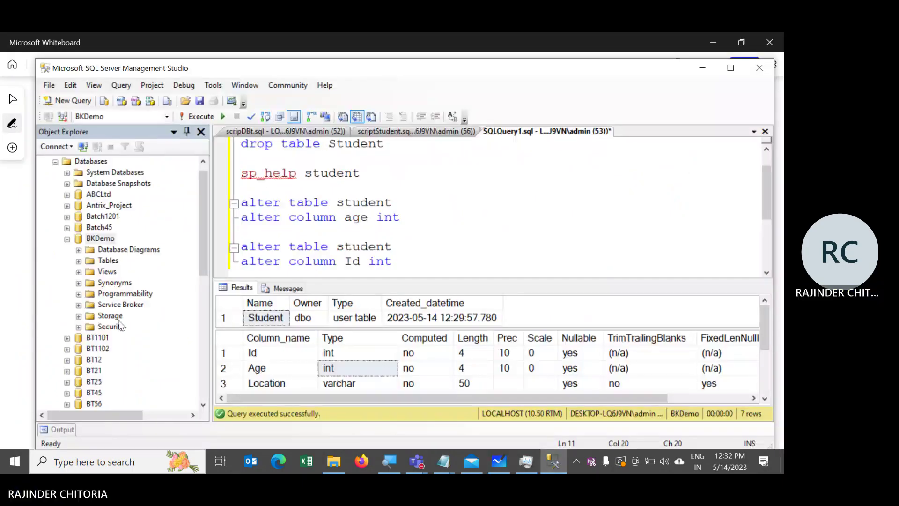
{"action": "right_click", "coordinate": [98, 238]}
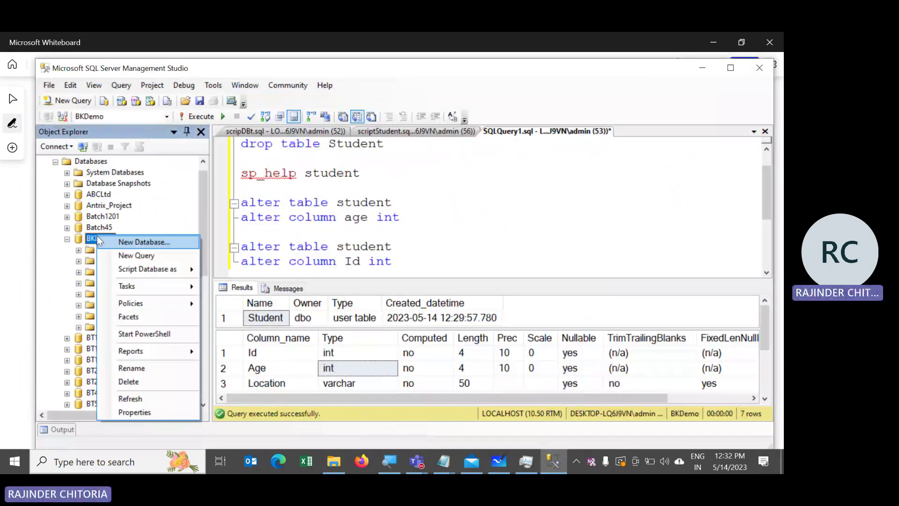
{"action": "left_click", "coordinate": [134, 412]}
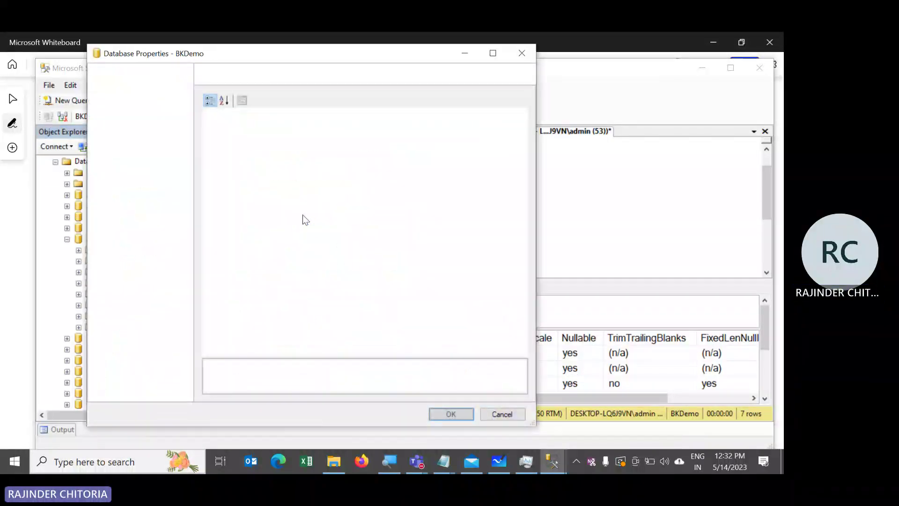
{"action": "left_click", "coordinate": [108, 89]}
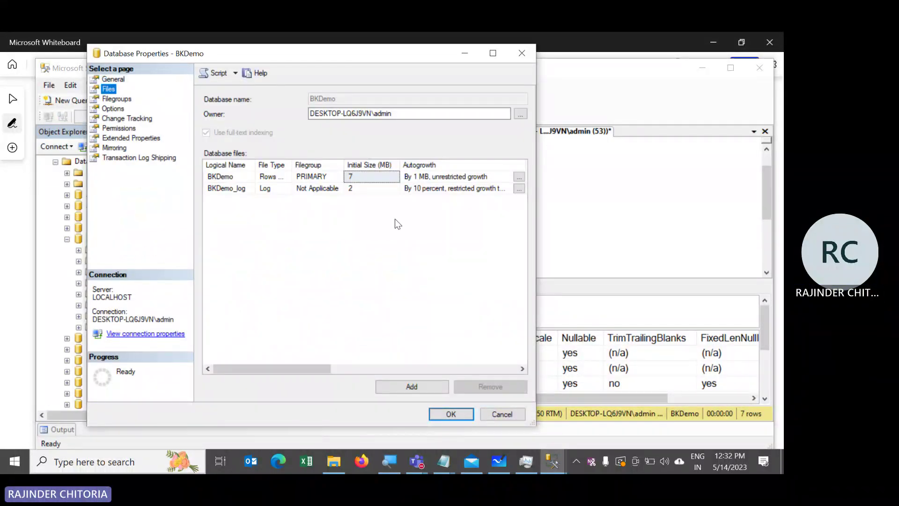
{"action": "left_click", "coordinate": [346, 368]}
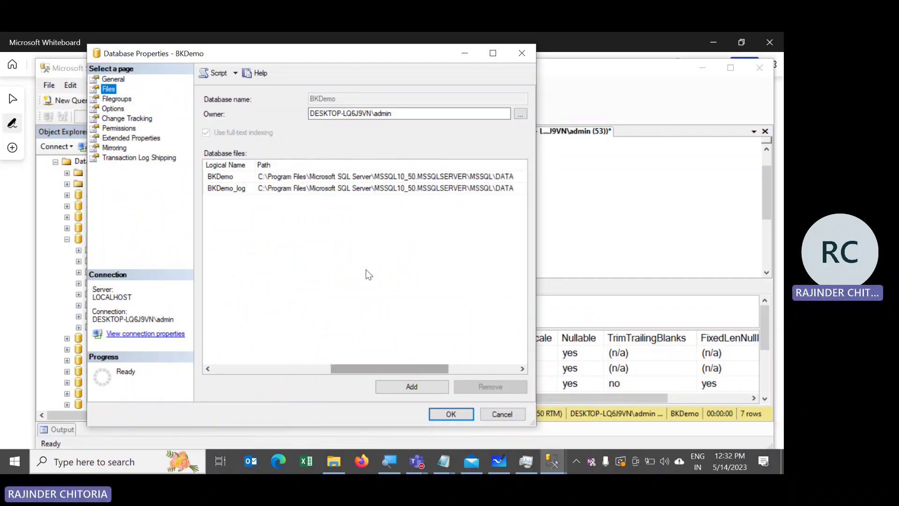
- Open the DATA folder in File Explorer using the path of BKDemo's log file
{"action": "left_click", "coordinate": [362, 188]}
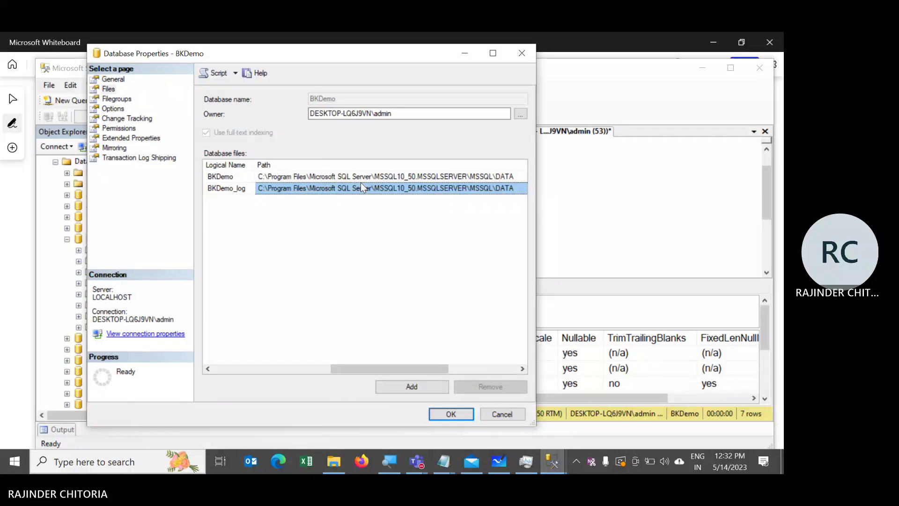
{"action": "key", "text": "super+r"}
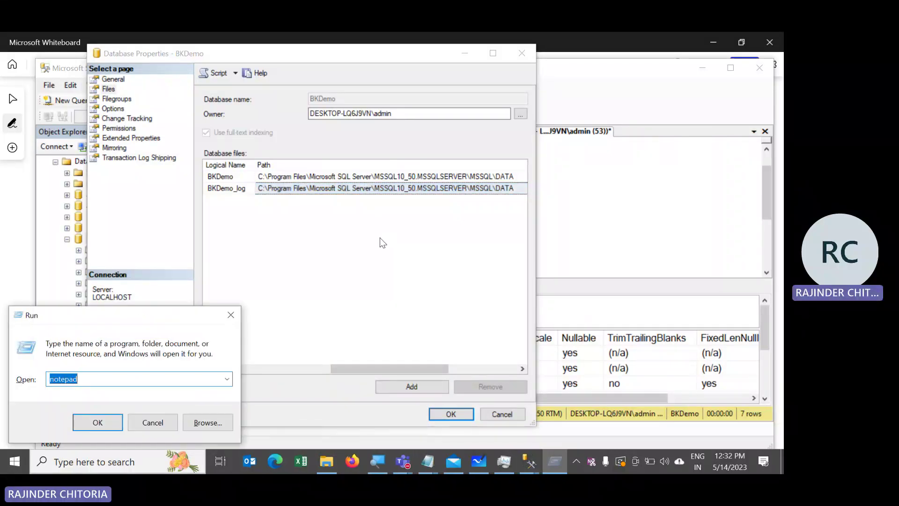
{"action": "key", "text": "ctrl+v"}
{"action": "key", "text": "Return"}
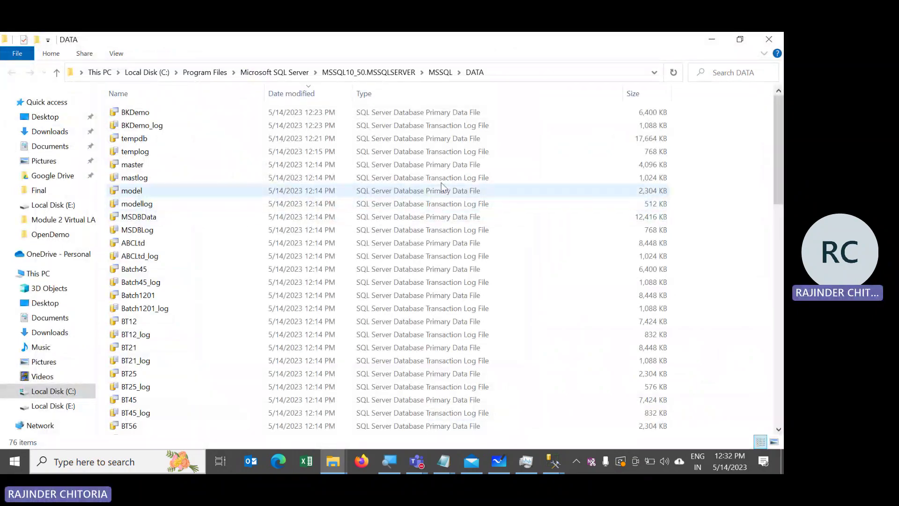
- Copy the BKDemo data file and the BKDemo_log transaction log file from the DATA folder
{"action": "left_click", "coordinate": [179, 119]}
{"action": "left_click", "coordinate": [178, 117], "text": "ctrl"}
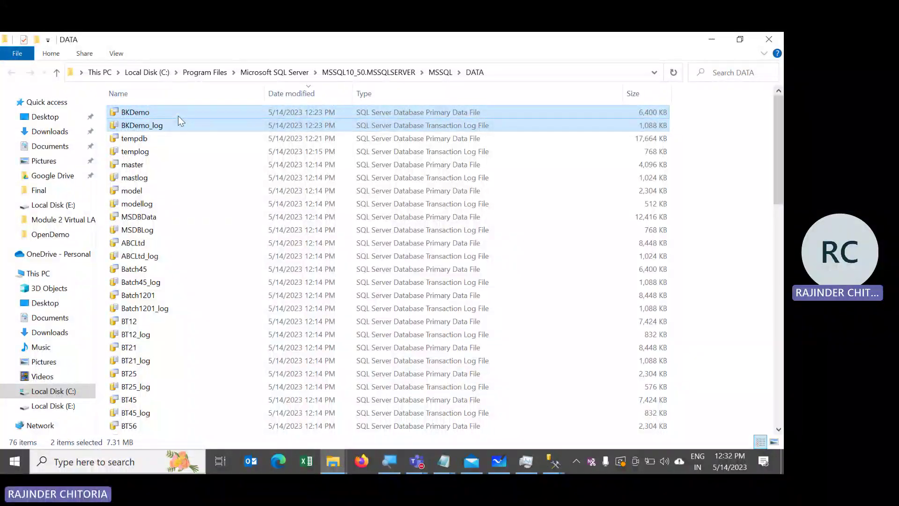
{"action": "right_click", "coordinate": [178, 117]}
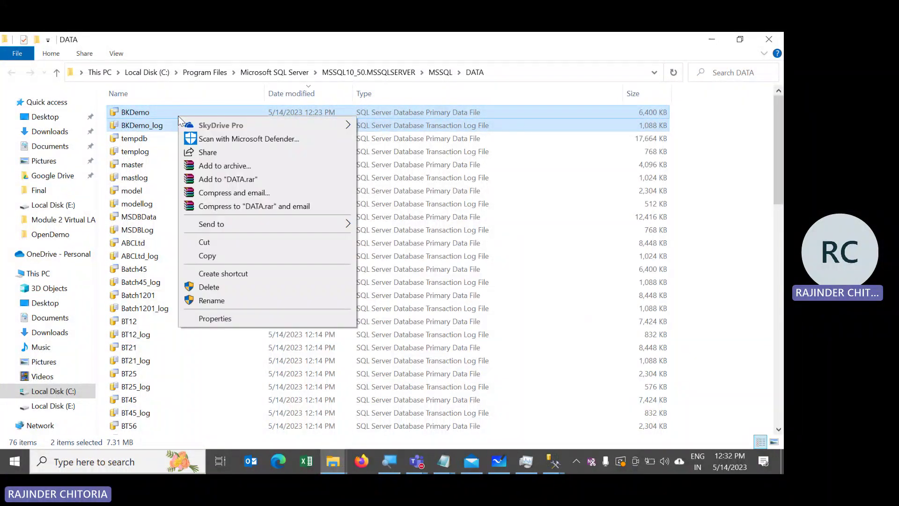
{"action": "left_click", "coordinate": [211, 255]}
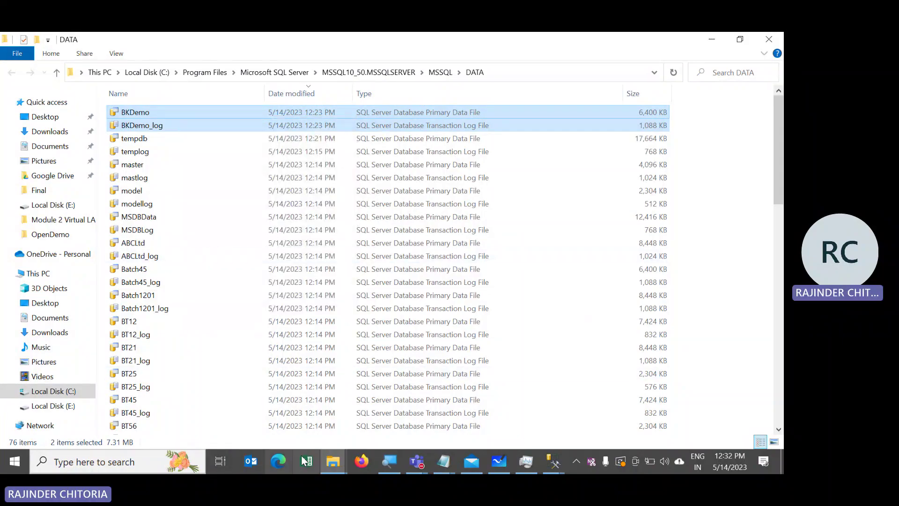
- Create a new folder named Backup in the Documents folder
{"action": "mouse_move", "coordinate": [313, 449]}
{"action": "left_click", "coordinate": [281, 412]}
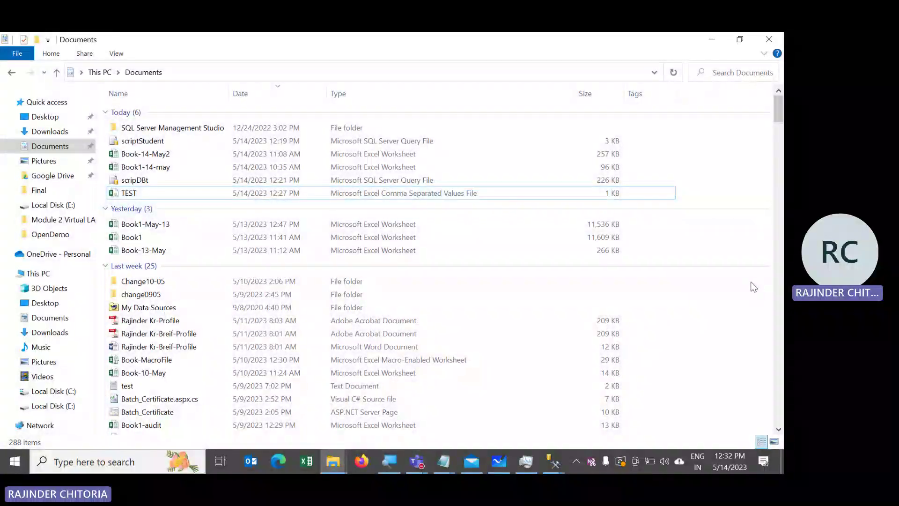
{"action": "right_click", "coordinate": [752, 286]}
{"action": "mouse_move", "coordinate": [674, 258]}
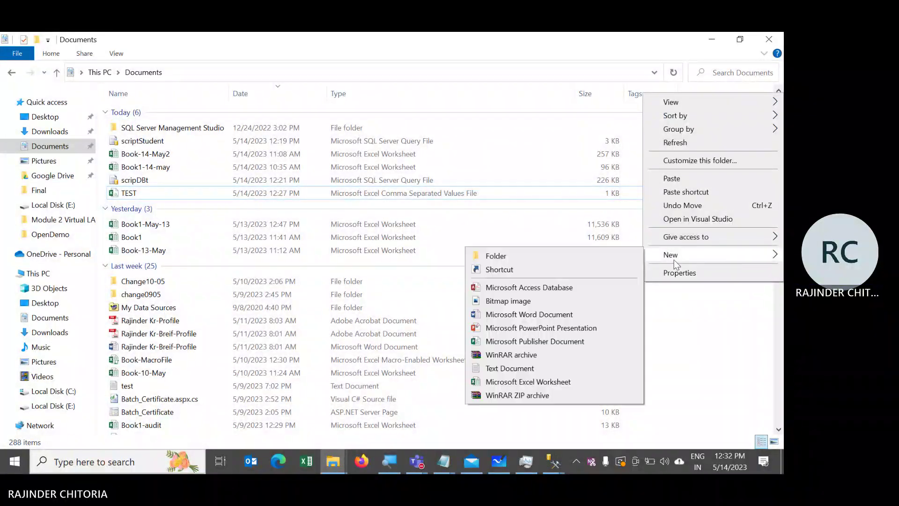
{"action": "left_click", "coordinate": [540, 253]}
{"action": "type", "text": "Bakcup"}
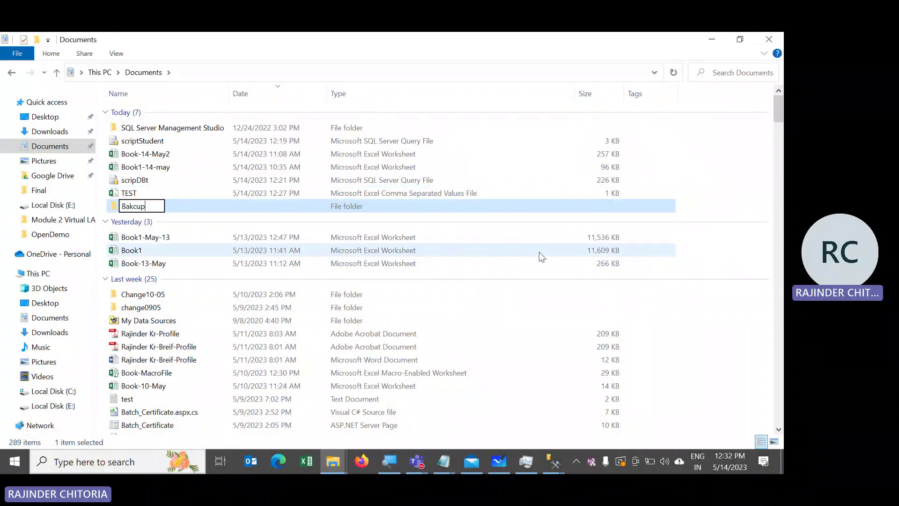
{"action": "key", "text": "BackSpace"}
{"action": "key", "text": "BackSpace"}
{"action": "key", "text": "BackSpace"}
{"action": "key", "text": "BackSpace"}
{"action": "type", "text": "ckup"}
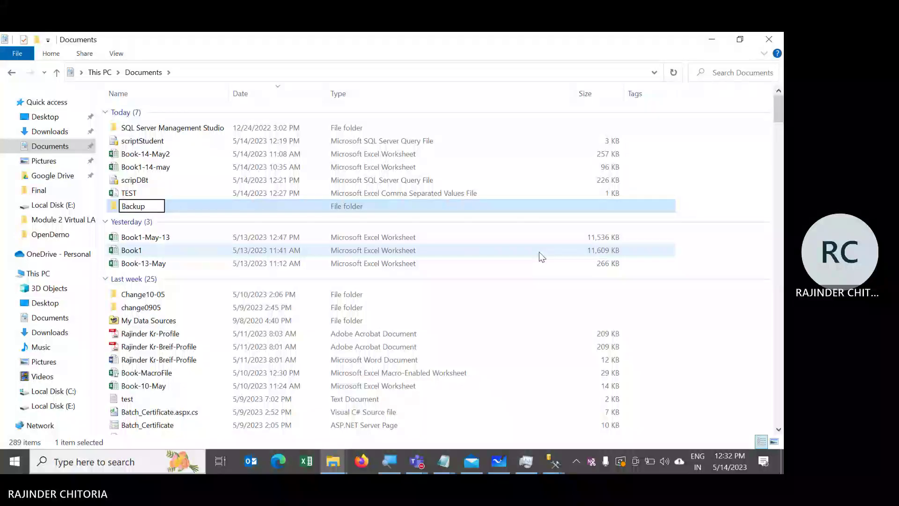
{"action": "key", "text": "Return"}
- Open the Backup folder and try to paste the two BKDemo files with administrator permission
{"action": "key", "text": "Return"}
{"action": "key", "text": "ctrl+v"}
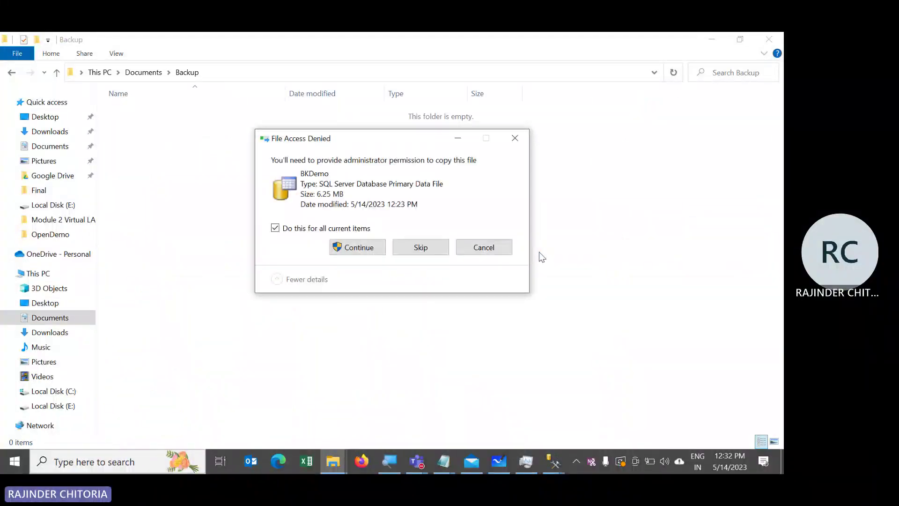
{"action": "left_click", "coordinate": [368, 248]}
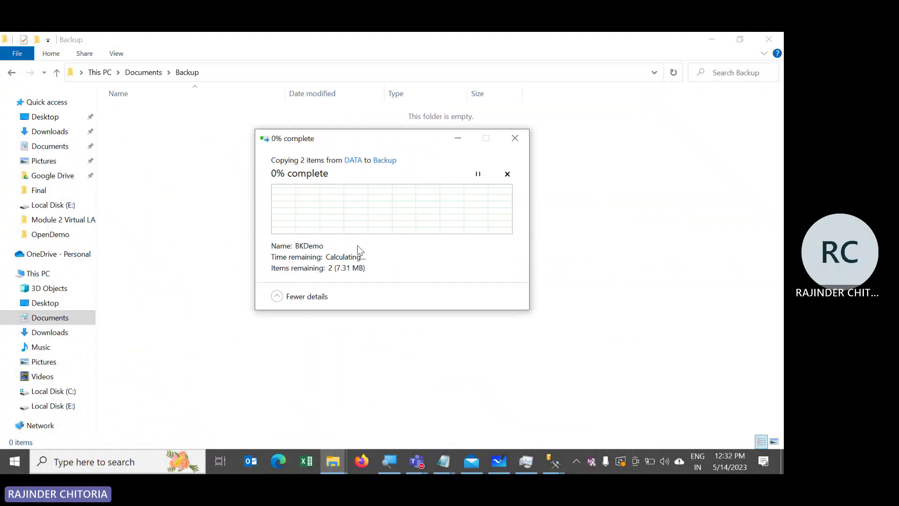
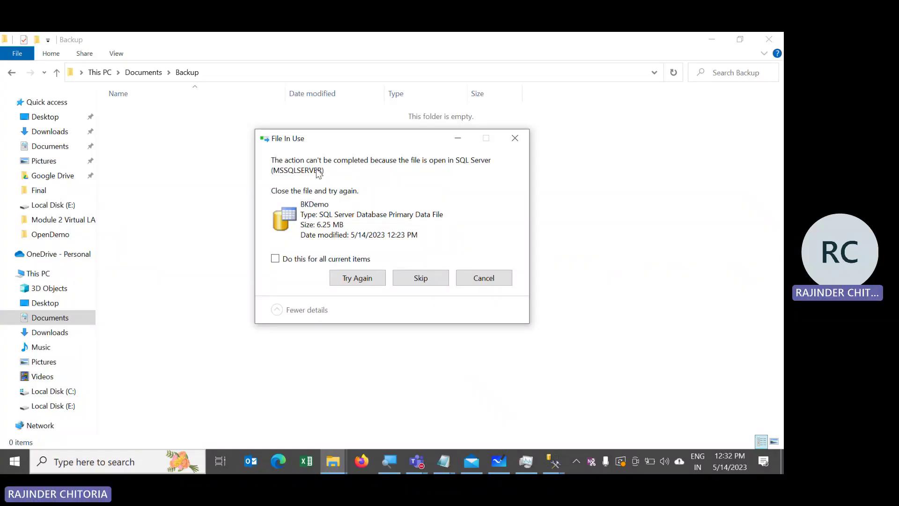
- Switch to Task Manager and stop the MSSQLSERVER service
{"action": "left_click", "coordinate": [529, 461]}
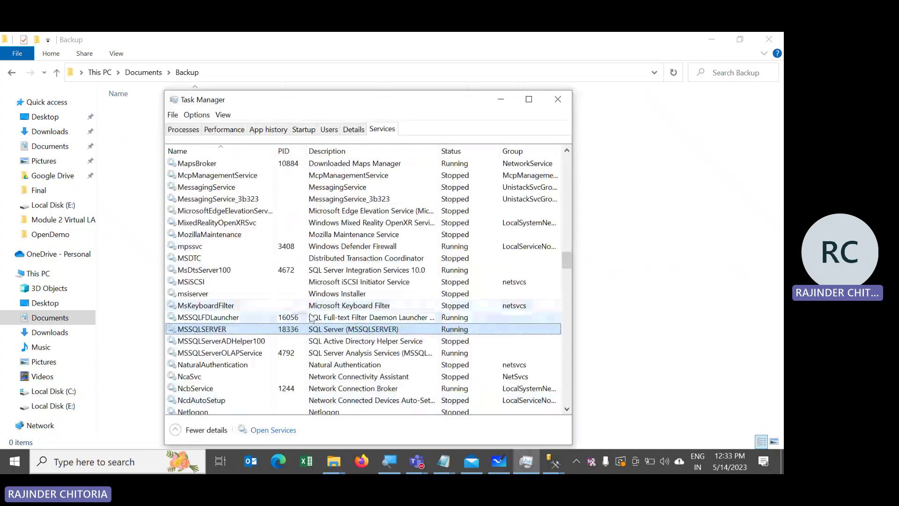
{"action": "right_click", "coordinate": [246, 330]}
{"action": "left_click", "coordinate": [279, 359]}
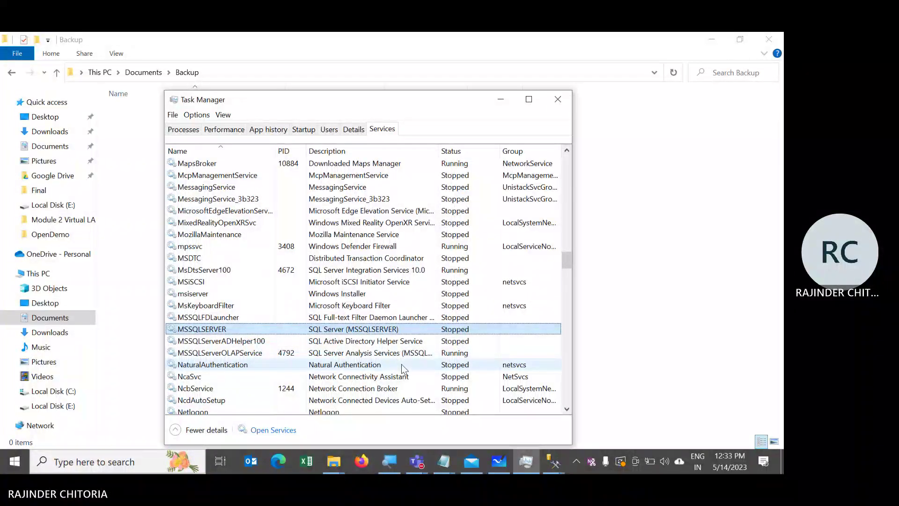
- Return to the Backup folder, retry the interrupted copy of the BKDemo files, and dismiss the duplicate paste request
{"action": "left_click", "coordinate": [623, 252]}
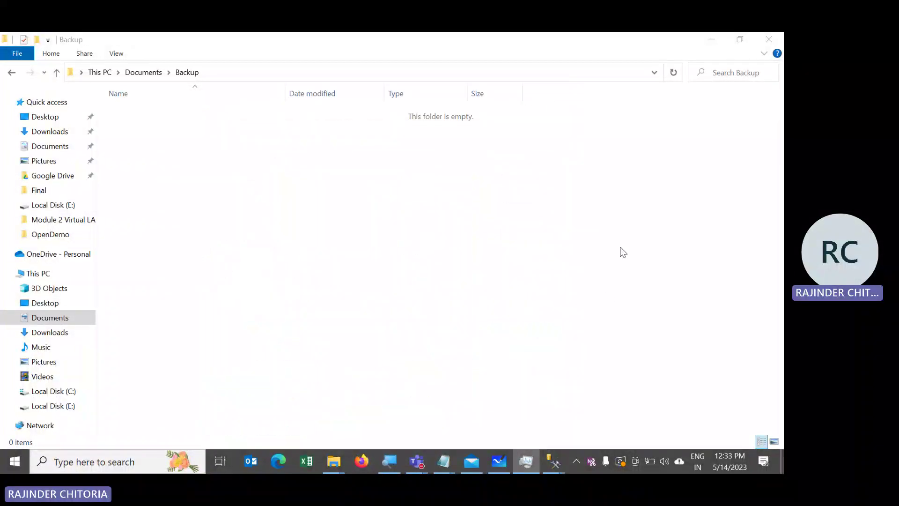
{"action": "right_click", "coordinate": [177, 136]}
{"action": "left_click", "coordinate": [206, 221]}
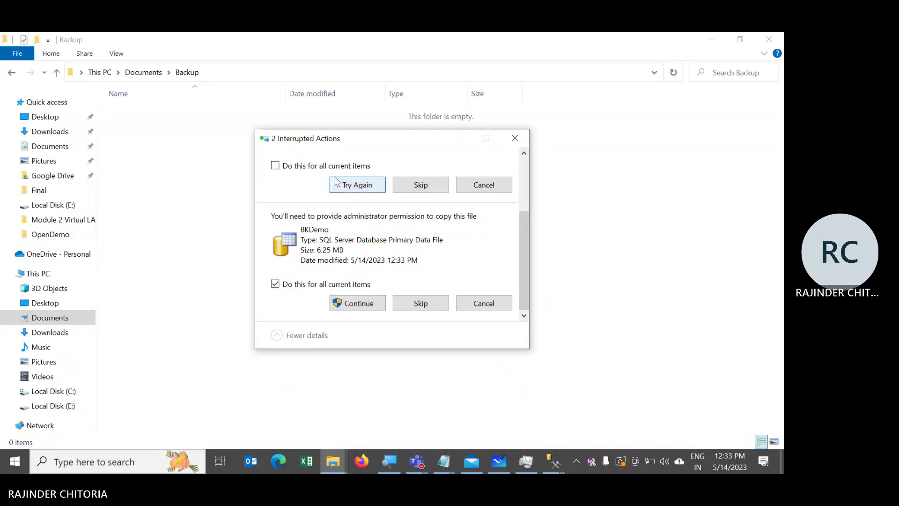
{"action": "left_click", "coordinate": [357, 186]}
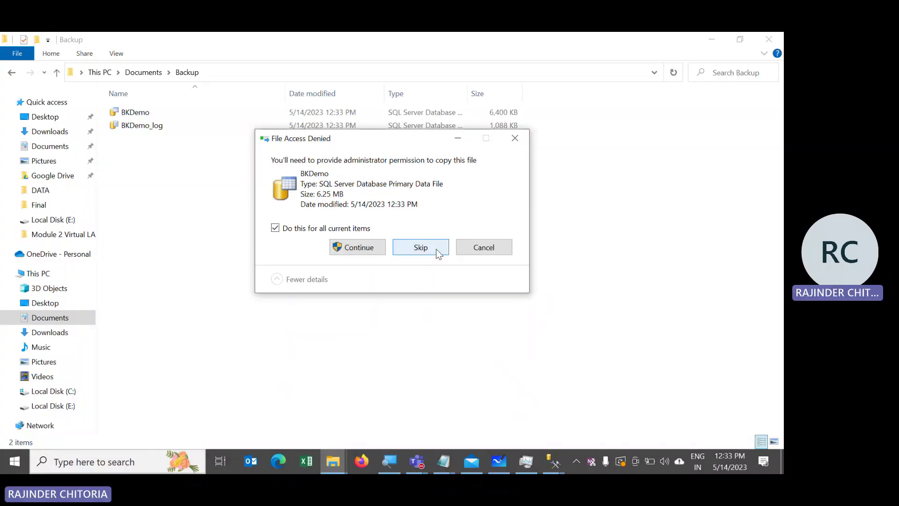
{"action": "left_click", "coordinate": [516, 139]}
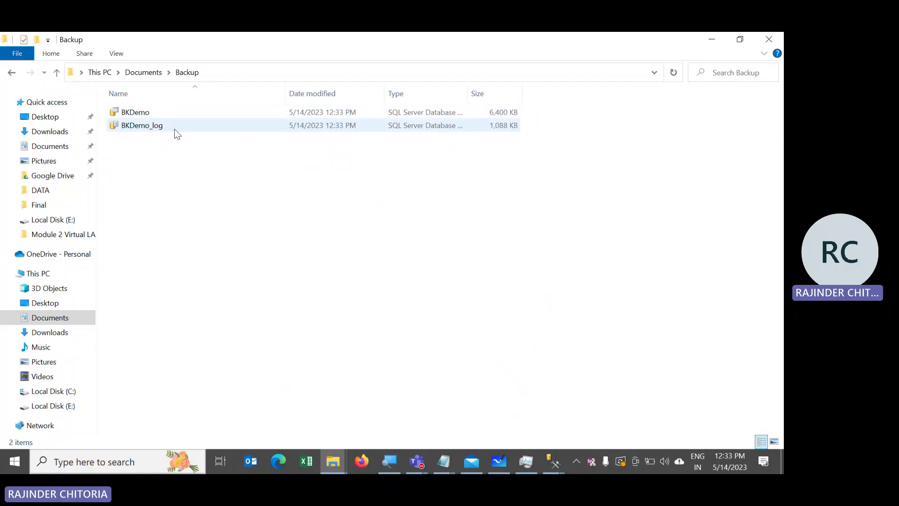
- Switch to Task Manager, start the MSSQLSERVER service again, and close Task Manager
{"action": "left_click", "coordinate": [557, 456]}
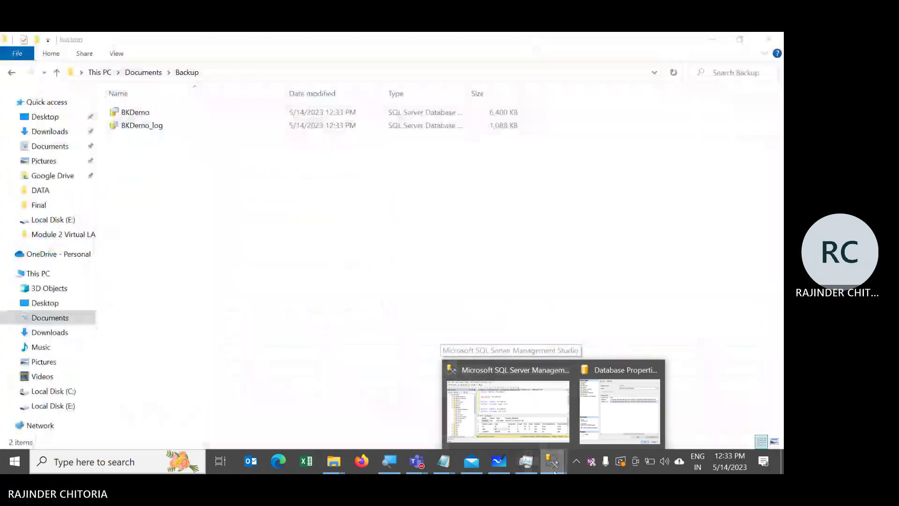
{"action": "left_click", "coordinate": [526, 461]}
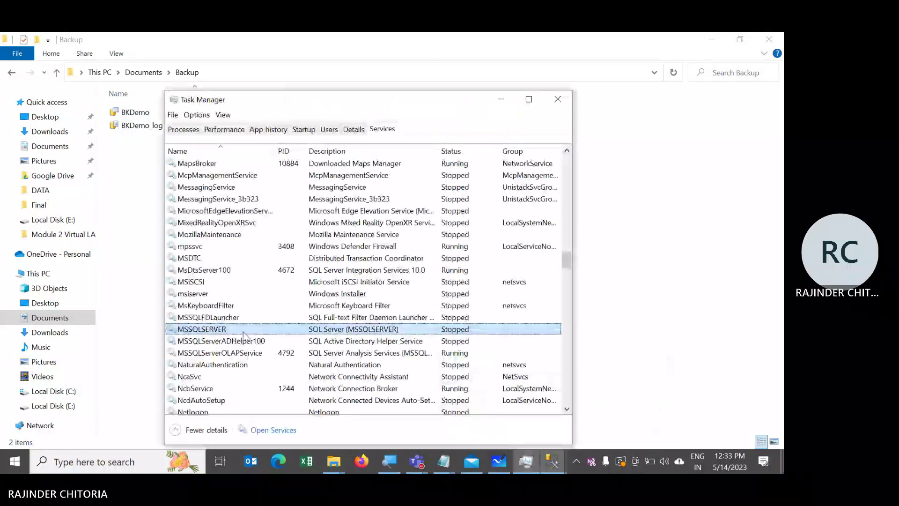
{"action": "right_click", "coordinate": [208, 329]}
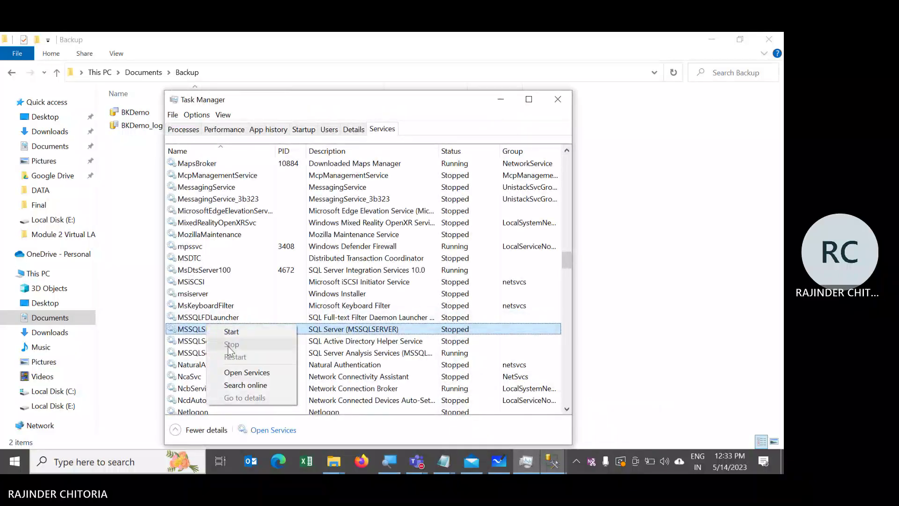
{"action": "left_click", "coordinate": [241, 335]}
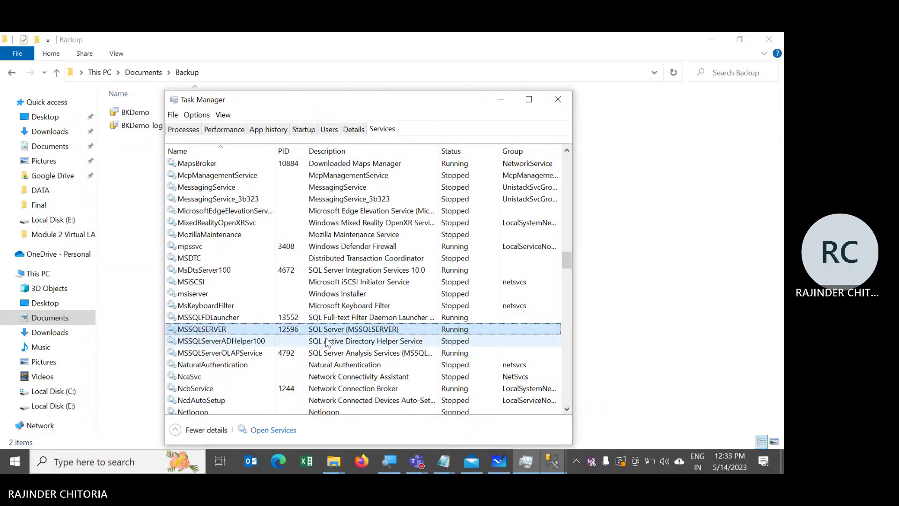
{"action": "left_click", "coordinate": [557, 98]}
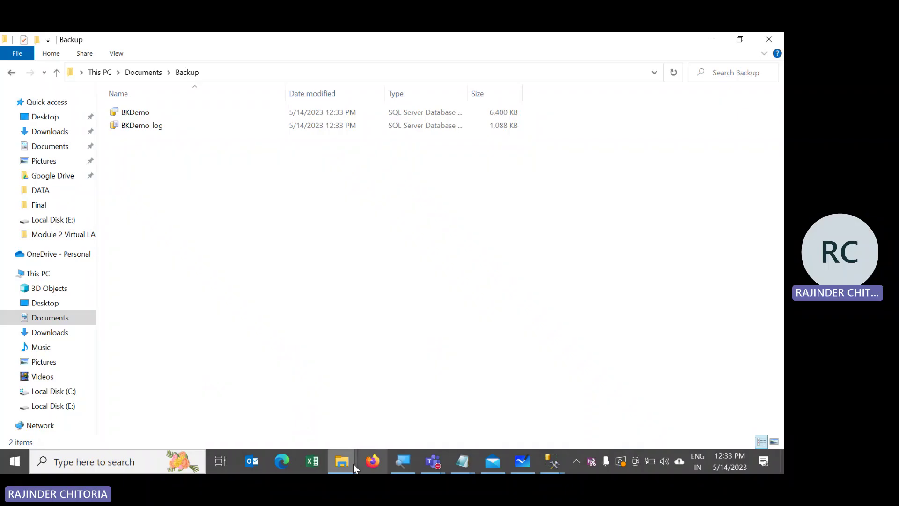
- Switch to SQL Server Management Studio, close BKDemo's properties, and delete the BKDemo database with the option to close existing connections
{"action": "mouse_move", "coordinate": [552, 460]}
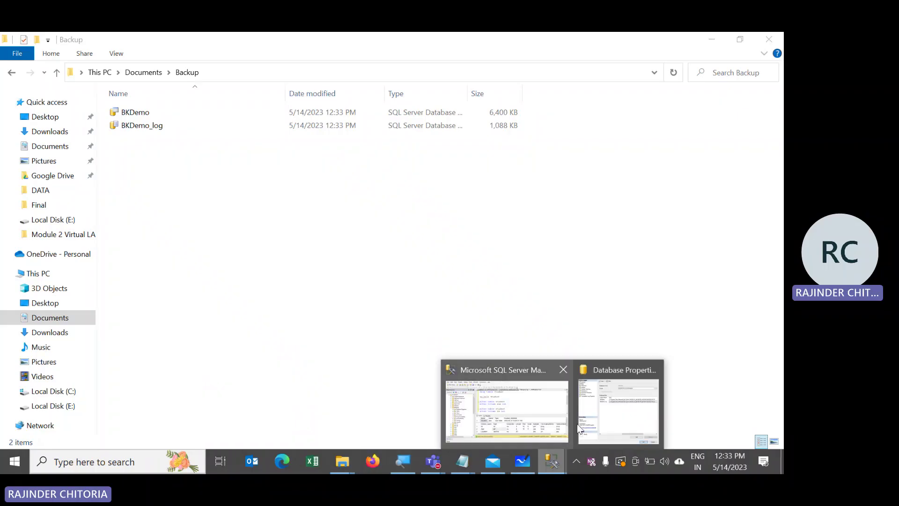
{"action": "left_click", "coordinate": [594, 394]}
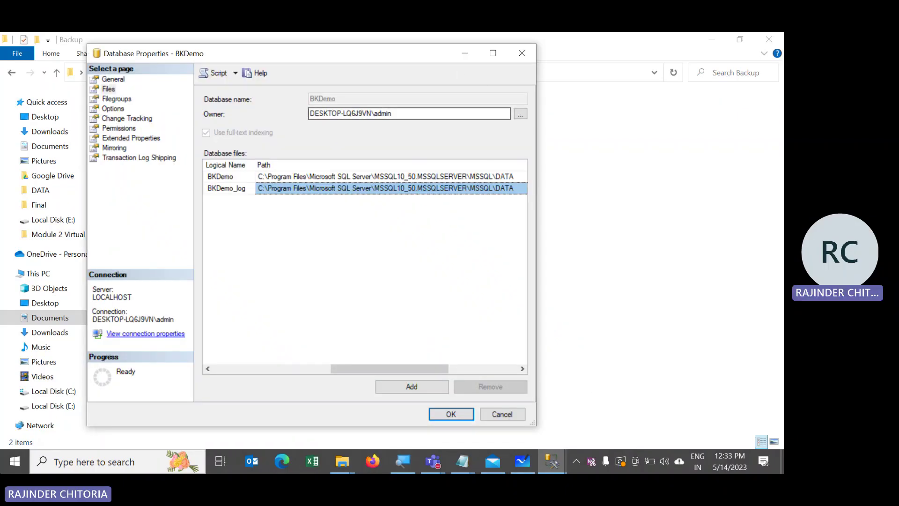
{"action": "left_click", "coordinate": [524, 55]}
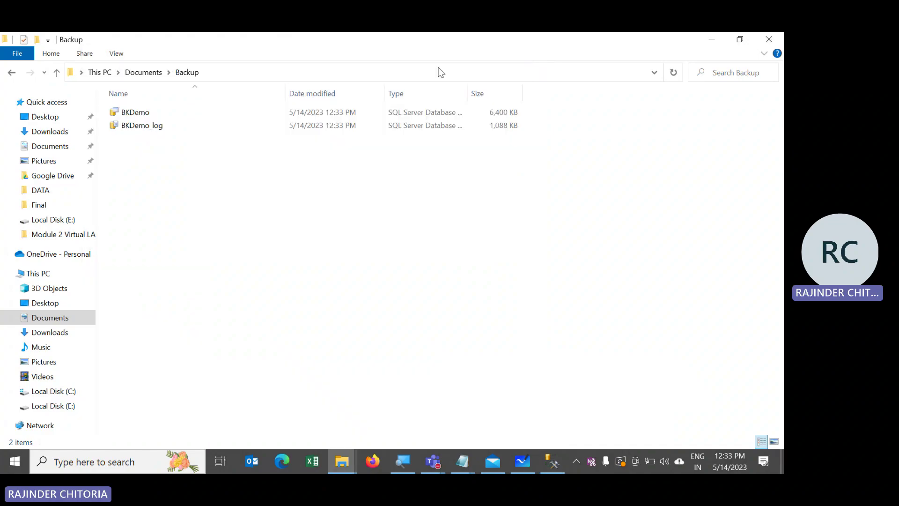
{"action": "left_click", "coordinate": [553, 461]}
{"action": "right_click", "coordinate": [107, 242]}
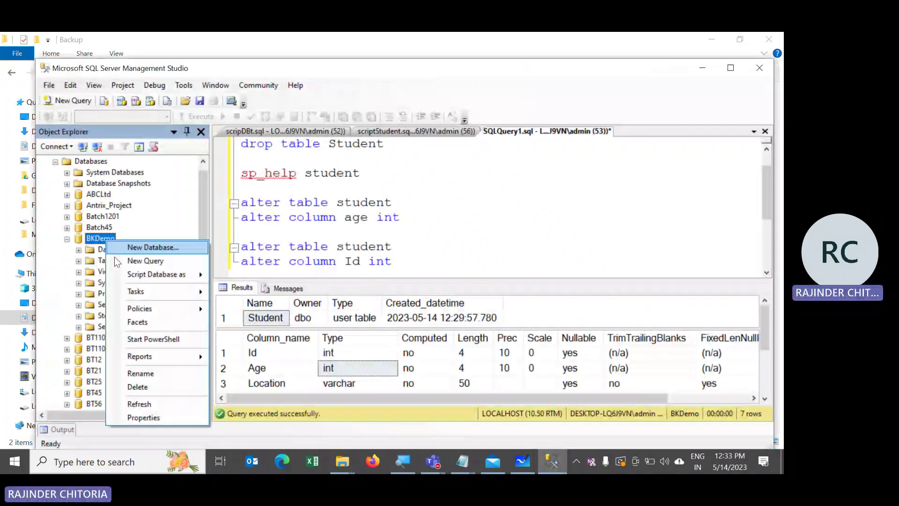
{"action": "left_click", "coordinate": [138, 387]}
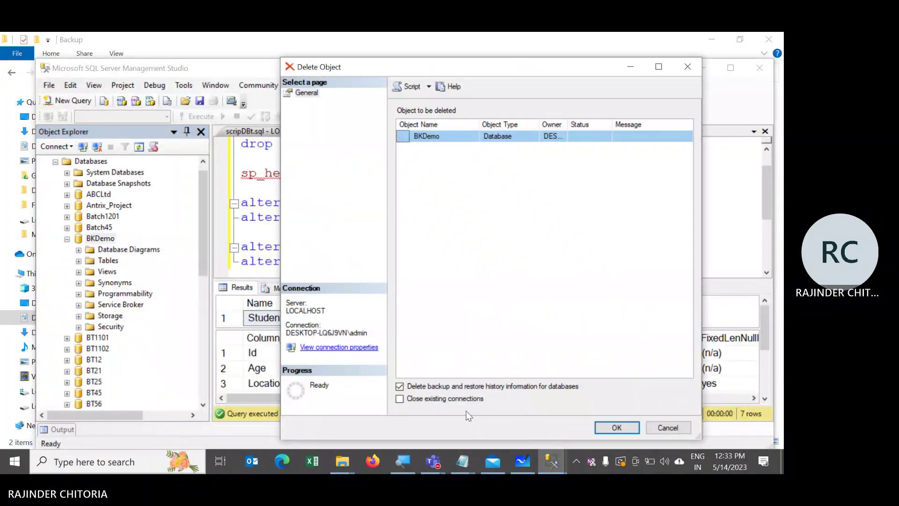
{"action": "left_click", "coordinate": [452, 399]}
{"action": "left_click", "coordinate": [617, 427]}
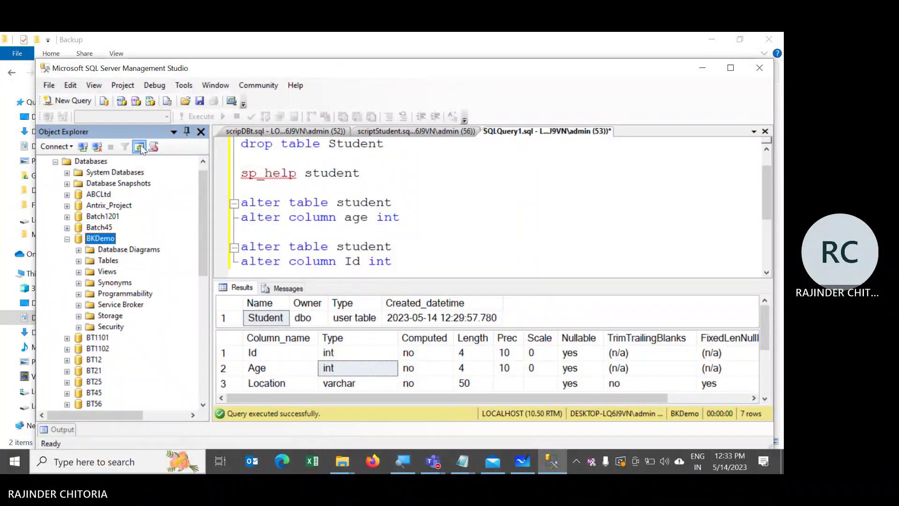
- Try to open the properties of the deleted BKDemo database and dismiss the error message
{"action": "right_click", "coordinate": [98, 239]}
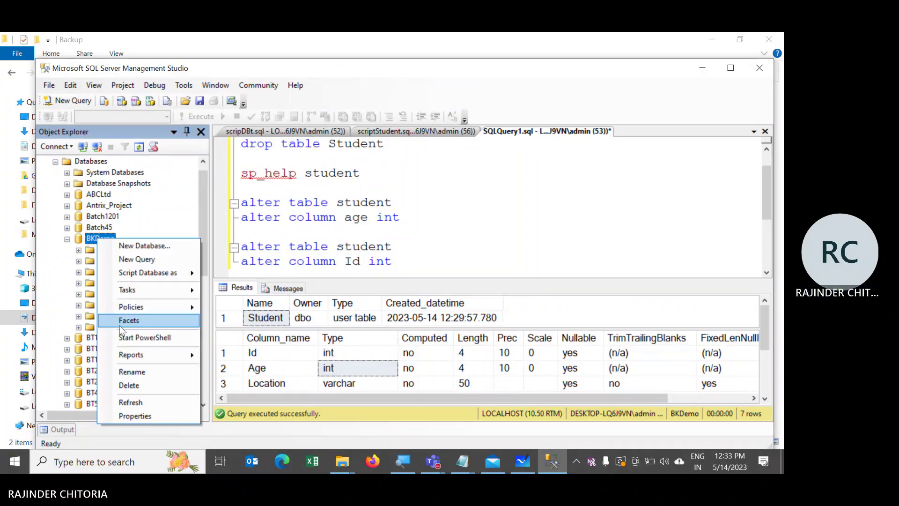
{"action": "left_click", "coordinate": [134, 416]}
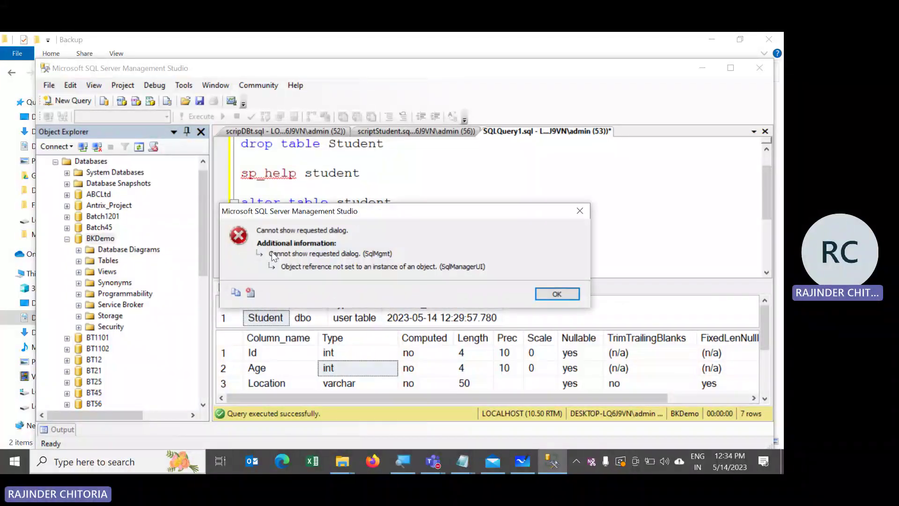
{"action": "left_click", "coordinate": [556, 293]}
- Refresh the Databases folder to update the list of databases on the server
{"action": "left_click", "coordinate": [139, 147]}
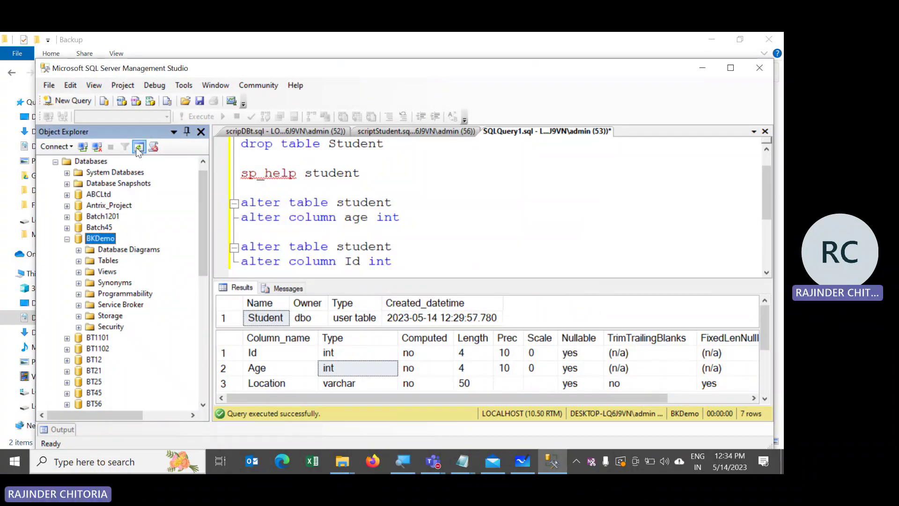
{"action": "left_click", "coordinate": [89, 161]}
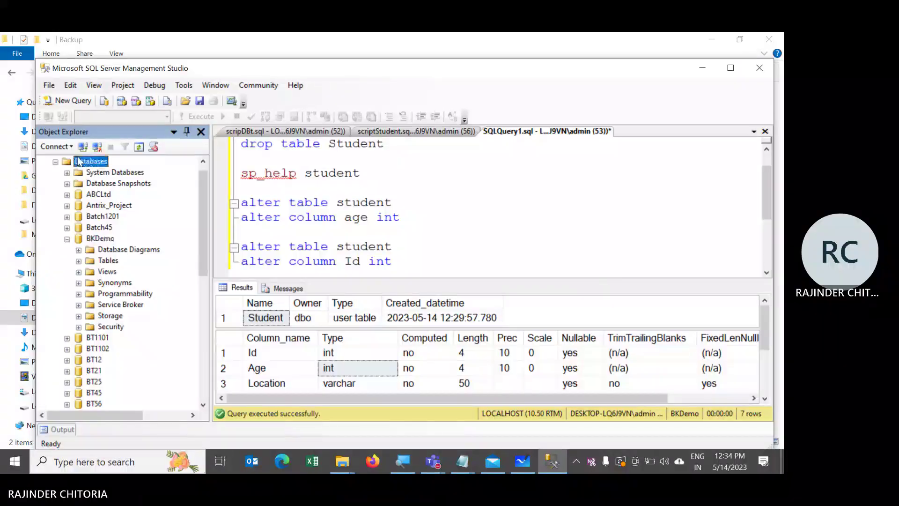
{"action": "left_click", "coordinate": [139, 147]}
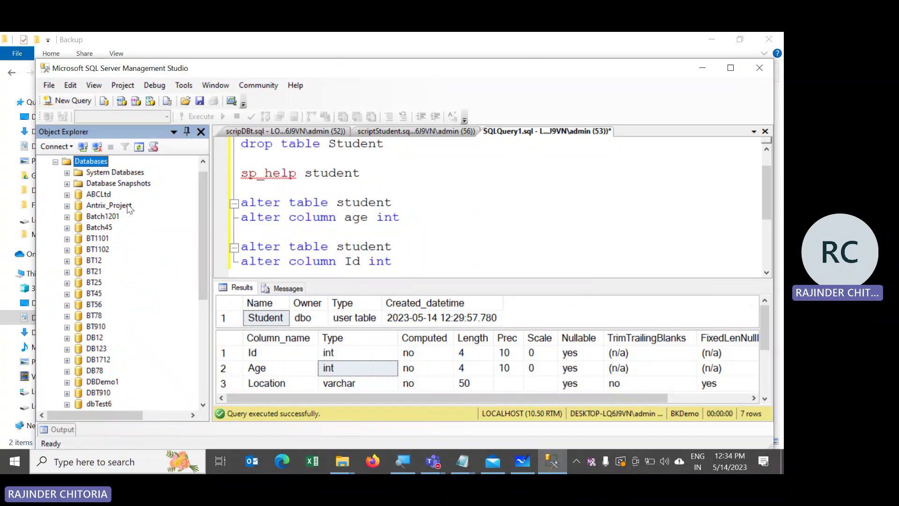
- Start a Restore Files and Filegroups operation to a database named BKDemo, using a device as the source
{"action": "right_click", "coordinate": [90, 162]}
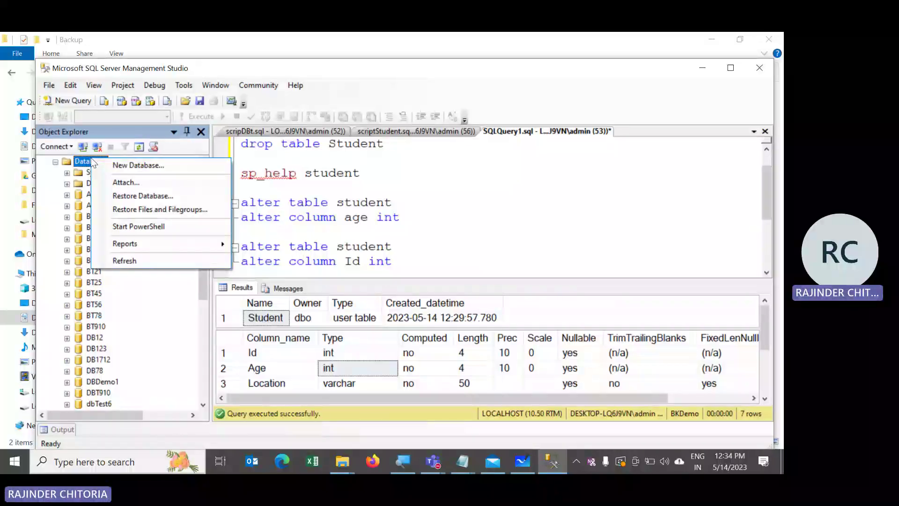
{"action": "left_click", "coordinate": [134, 210]}
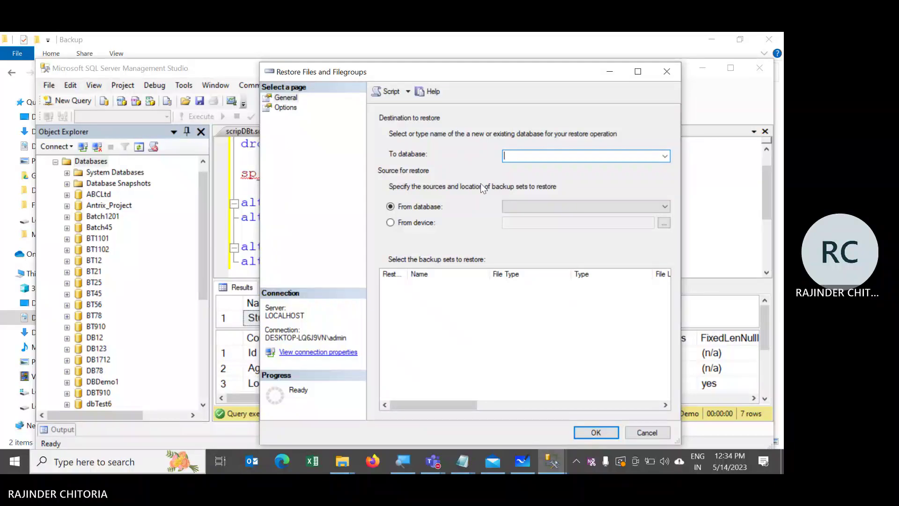
{"action": "left_click_drag", "start_coordinate": [465, 76], "coordinate": [381, 74]}
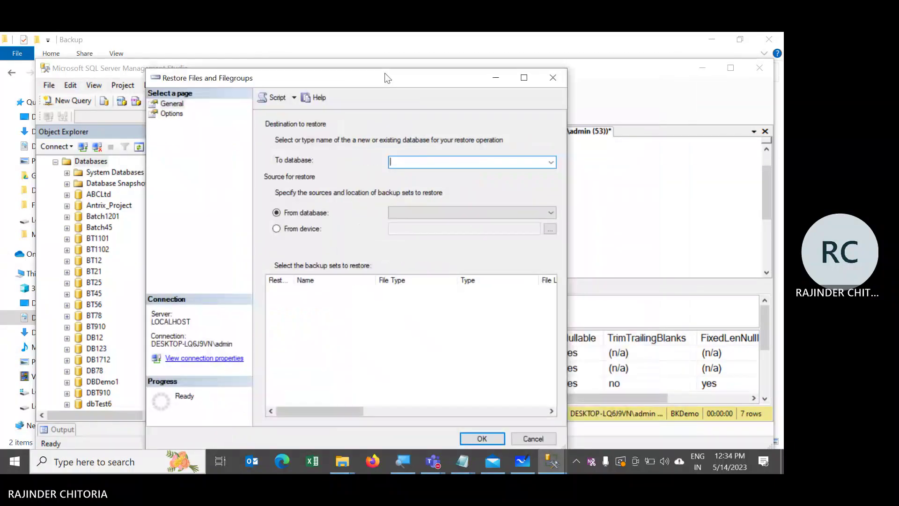
{"action": "left_click", "coordinate": [303, 230]}
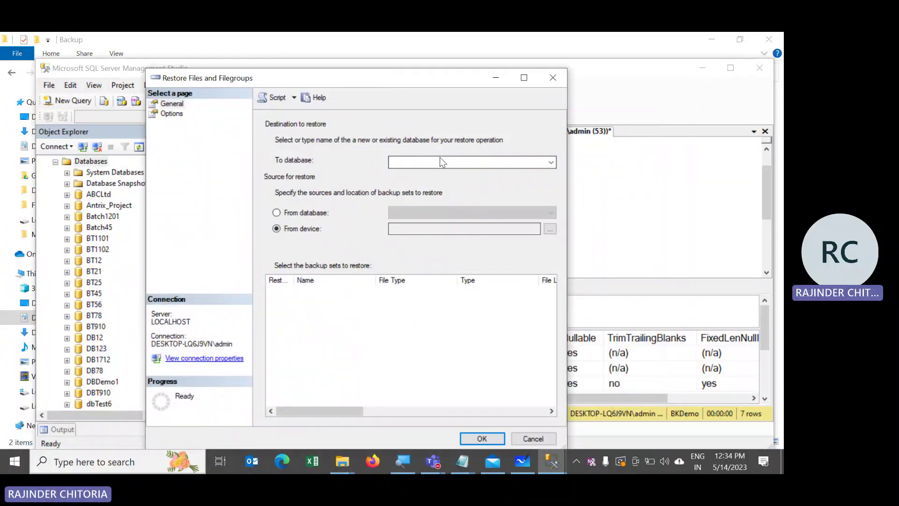
{"action": "left_click", "coordinate": [554, 162]}
{"action": "left_click", "coordinate": [554, 162]}
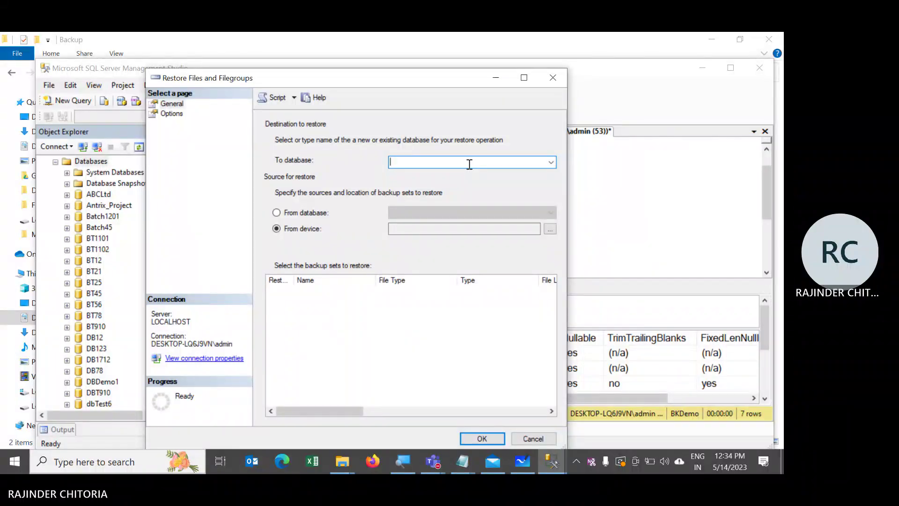
{"action": "type", "text": "BK"}
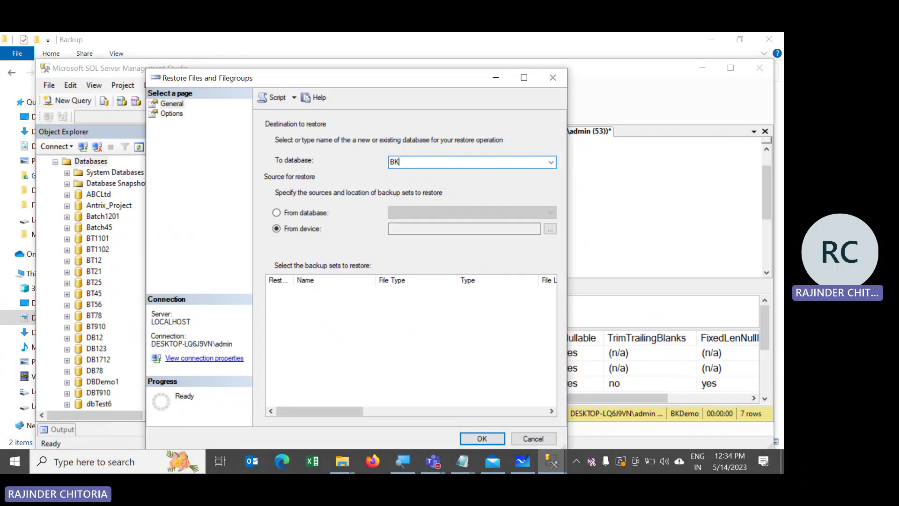
{"action": "type", "text": "Demo"}
- Browse for a backup file on the device and enter the Backup folder's path, copied from File Explorer, as the selected path
{"action": "left_click", "coordinate": [549, 229]}
{"action": "left_click", "coordinate": [482, 232]}
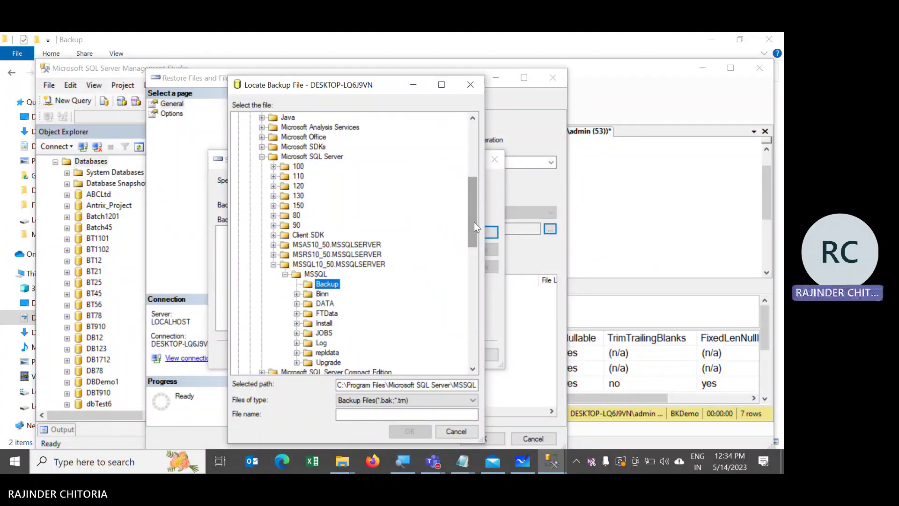
{"action": "left_click_drag", "start_coordinate": [474, 221], "coordinate": [477, 146]}
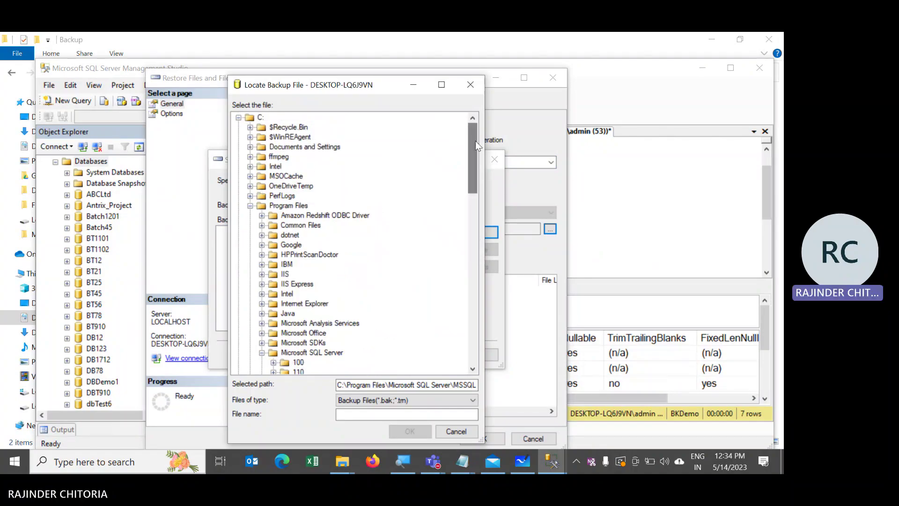
{"action": "key", "text": "alt+Tab"}
{"action": "key", "text": "alt+Tab"}
{"action": "key", "text": "alt+Tab"}
{"action": "key", "text": "alt+Tab"}
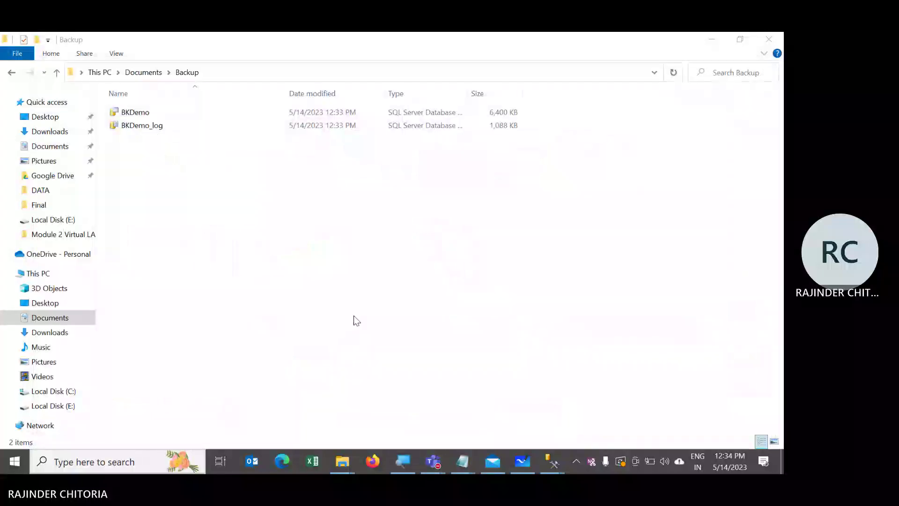
{"action": "left_click", "coordinate": [236, 68]}
{"action": "key", "text": "ctrl+c"}
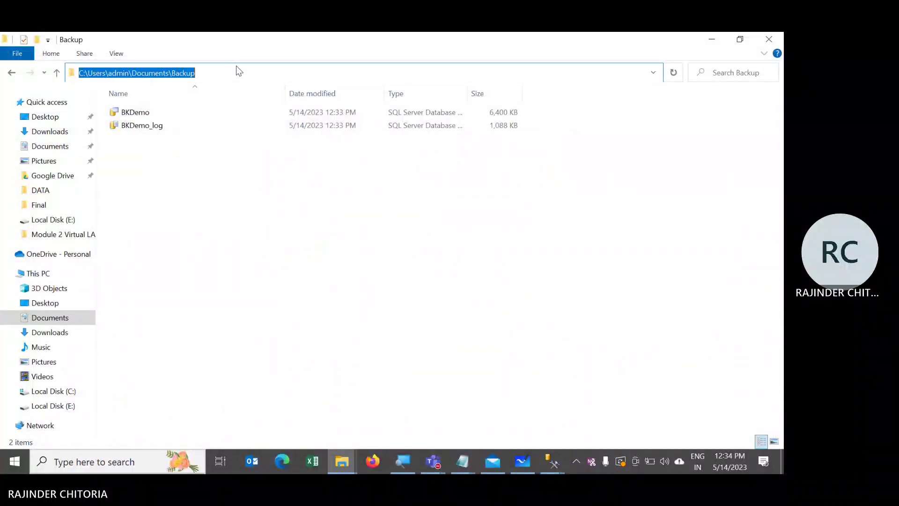
{"action": "key", "text": "alt+Tab"}
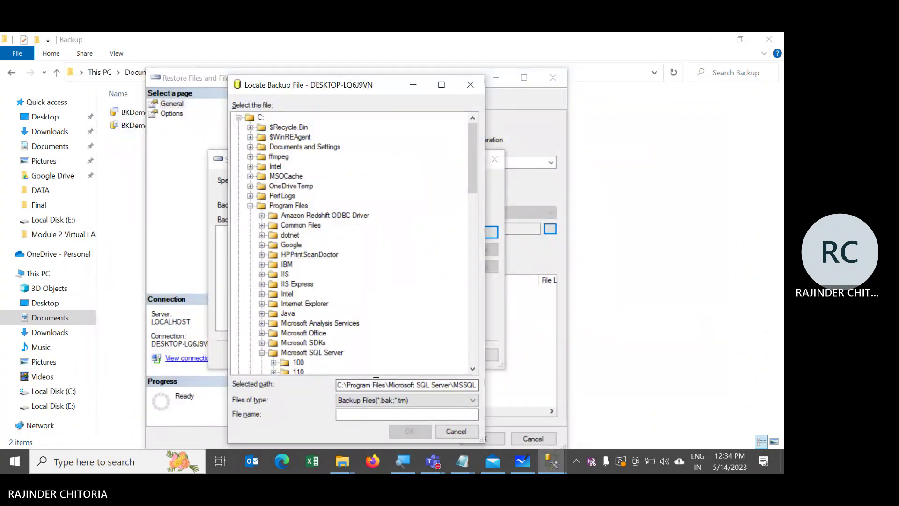
{"action": "key", "text": "ctrl+a"}
{"action": "key", "text": "ctrl+v"}
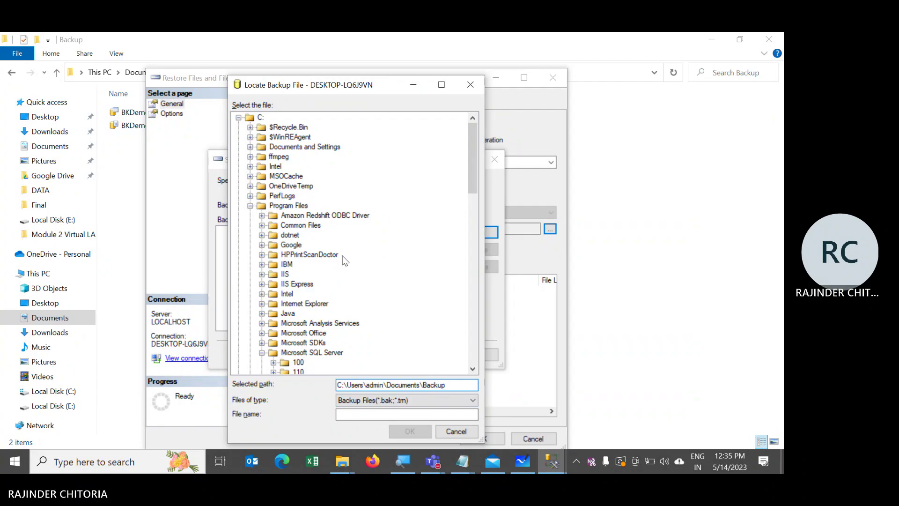
- Locate the Backup folder under C:\Users\admin\Documents in the folder tree and select it, checking the path in File Explorer
{"action": "left_click", "coordinate": [251, 205]}
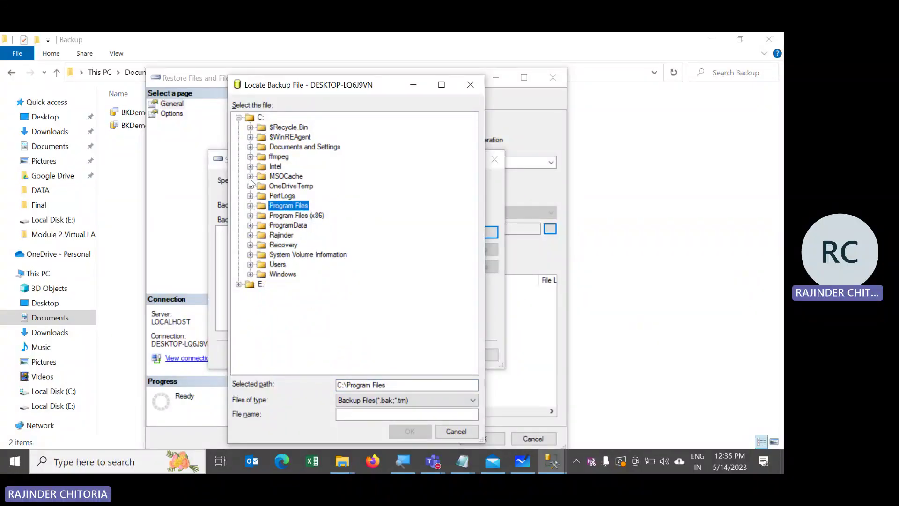
{"action": "left_click", "coordinate": [250, 265]}
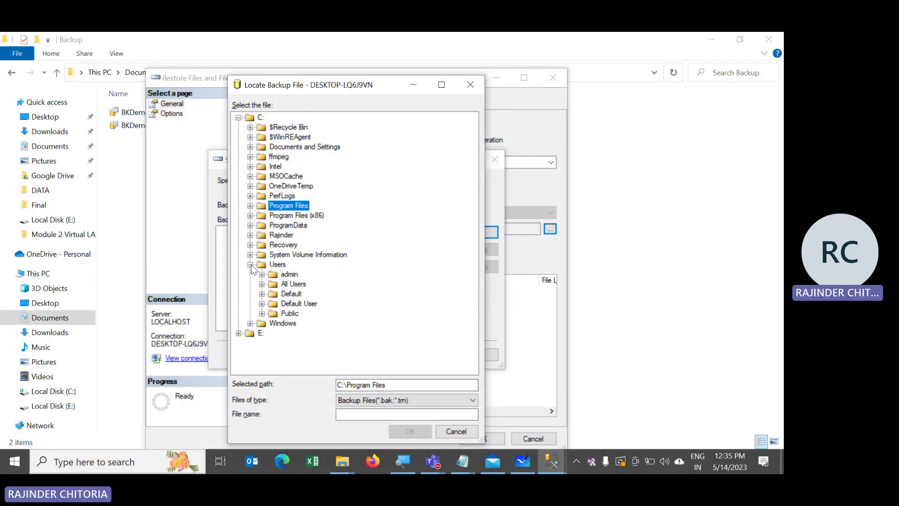
{"action": "left_click", "coordinate": [261, 274]}
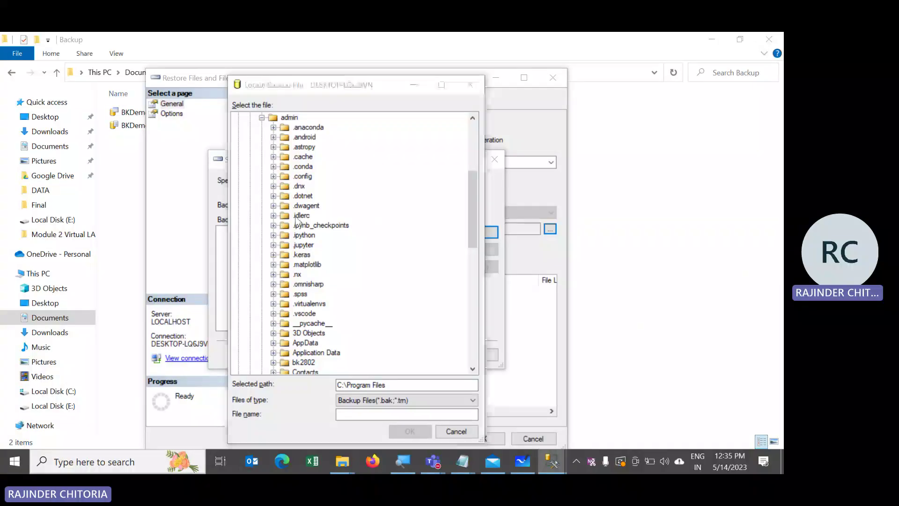
{"action": "key", "text": "alt+Tab"}
{"action": "left_click", "coordinate": [249, 71]}
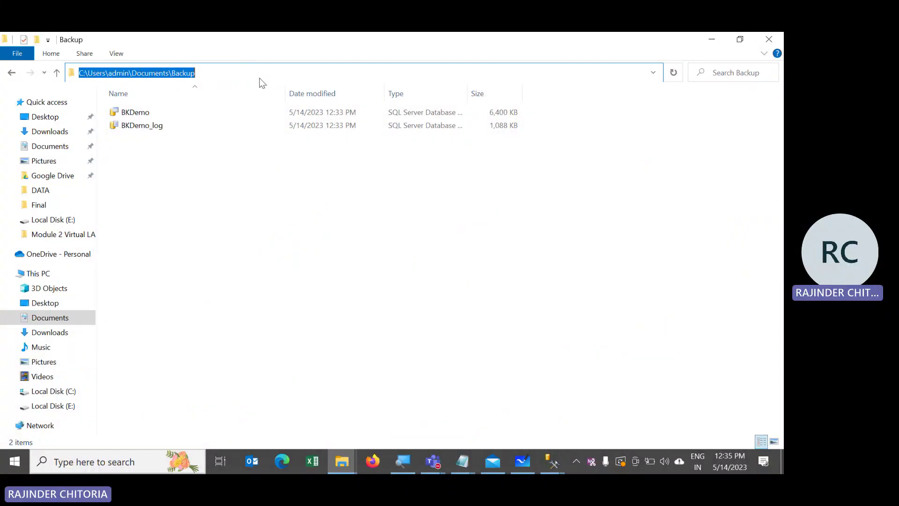
{"action": "left_click", "coordinate": [258, 75]}
{"action": "key", "text": "alt+Tab"}
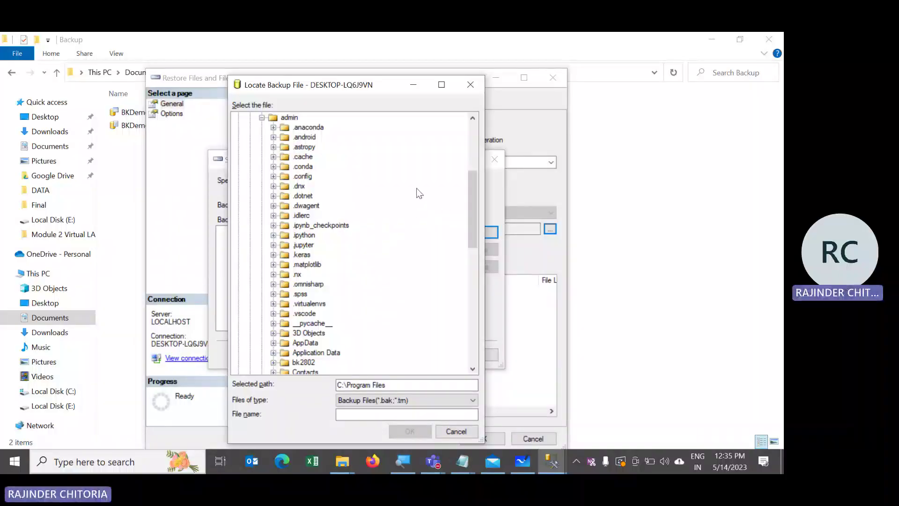
{"action": "left_click_drag", "start_coordinate": [474, 210], "coordinate": [476, 240]}
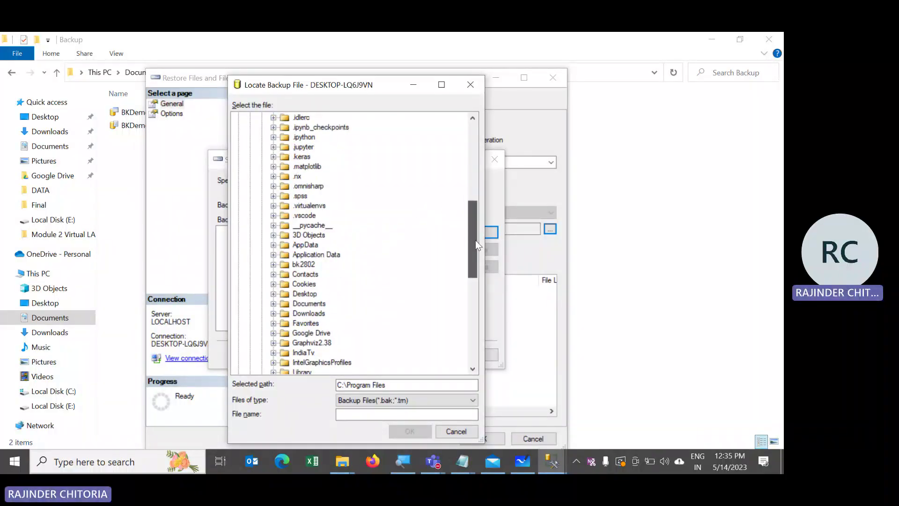
{"action": "left_click", "coordinate": [273, 304]}
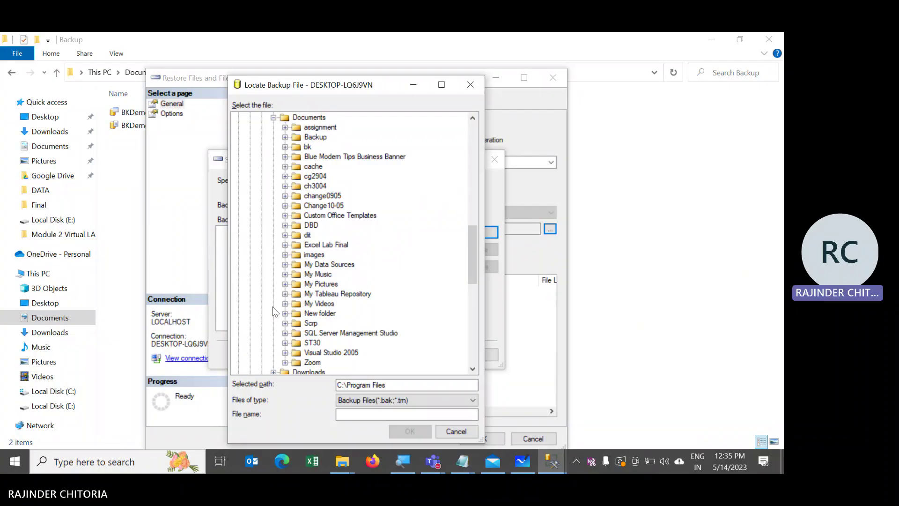
{"action": "left_click", "coordinate": [312, 137]}
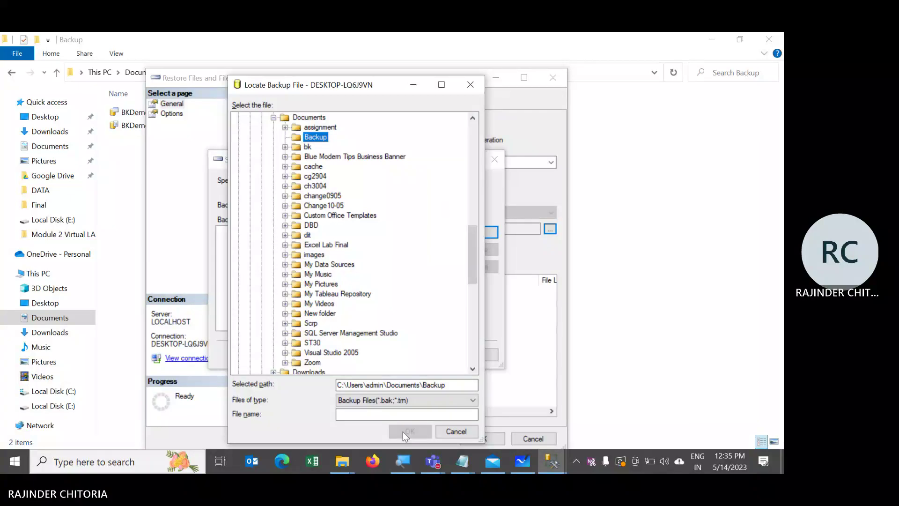
- Check the available backup file types, and cancel the file selection and the files and filegroups restore
{"action": "left_click", "coordinate": [386, 400]}
{"action": "left_click", "coordinate": [386, 401]}
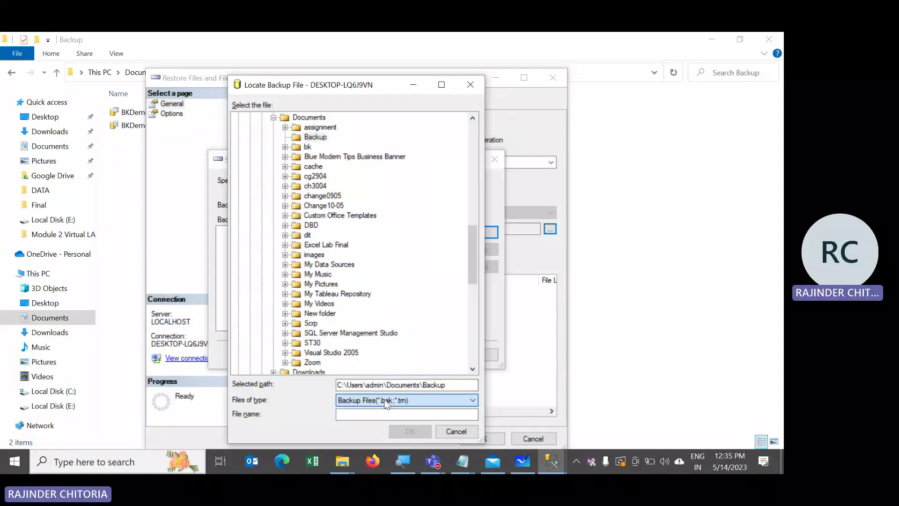
{"action": "left_click", "coordinate": [455, 431]}
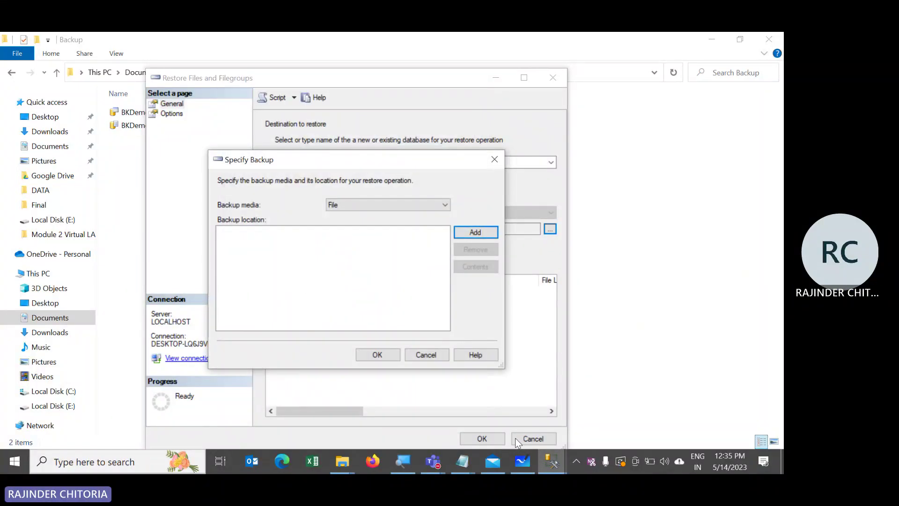
{"action": "left_click", "coordinate": [424, 356]}
{"action": "left_click", "coordinate": [533, 439]}
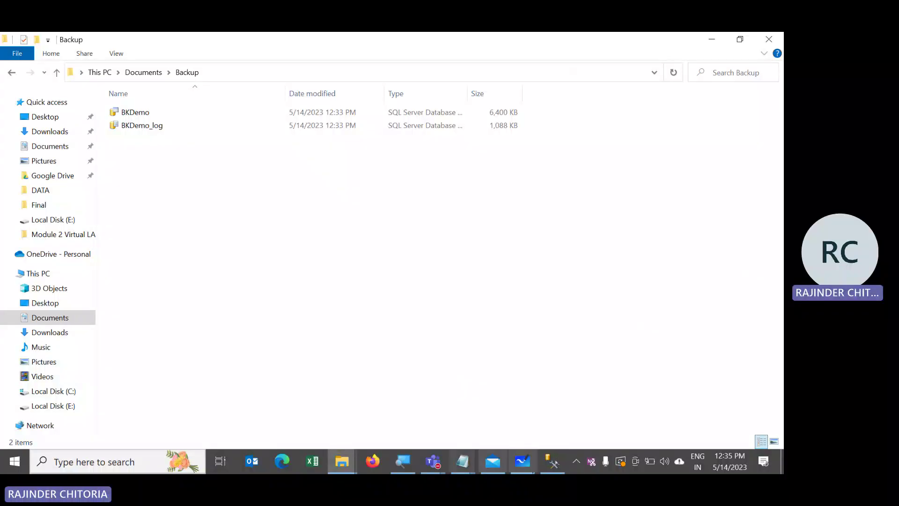
{"action": "left_click", "coordinate": [554, 462]}
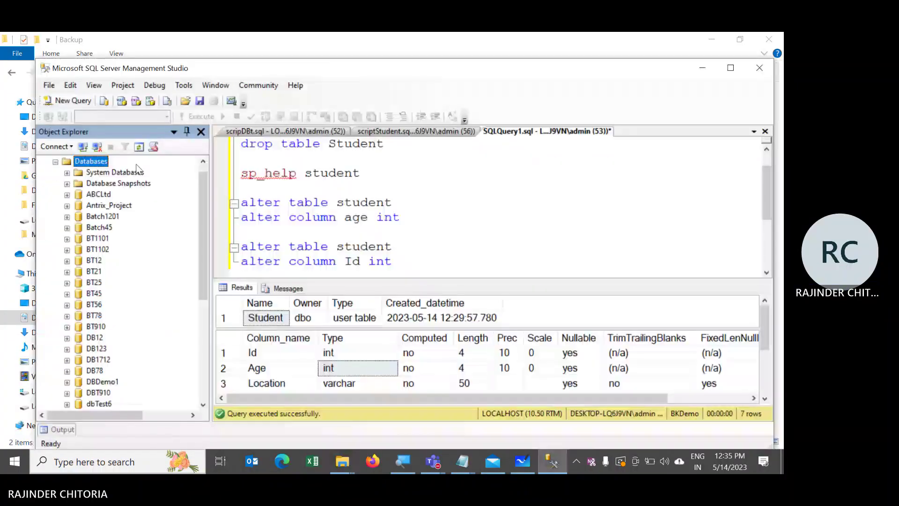
{"action": "right_click", "coordinate": [101, 165]}
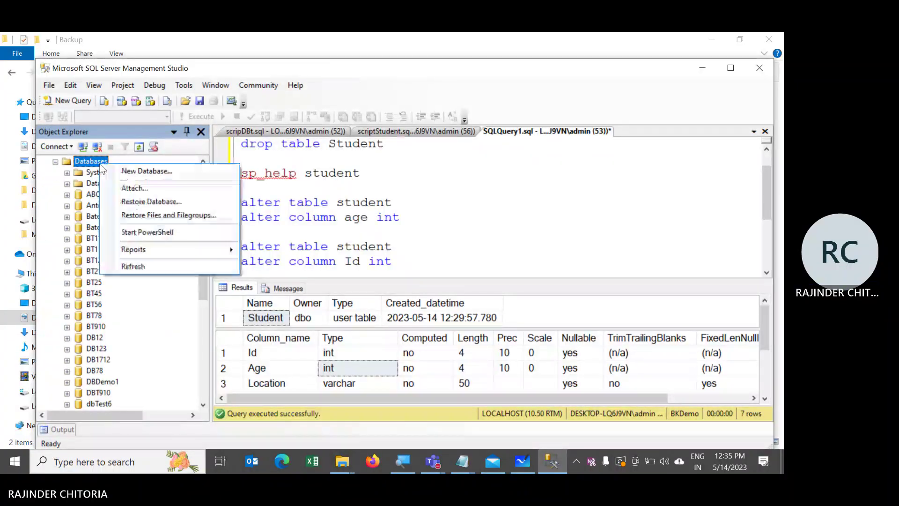
{"action": "left_click", "coordinate": [139, 215]}
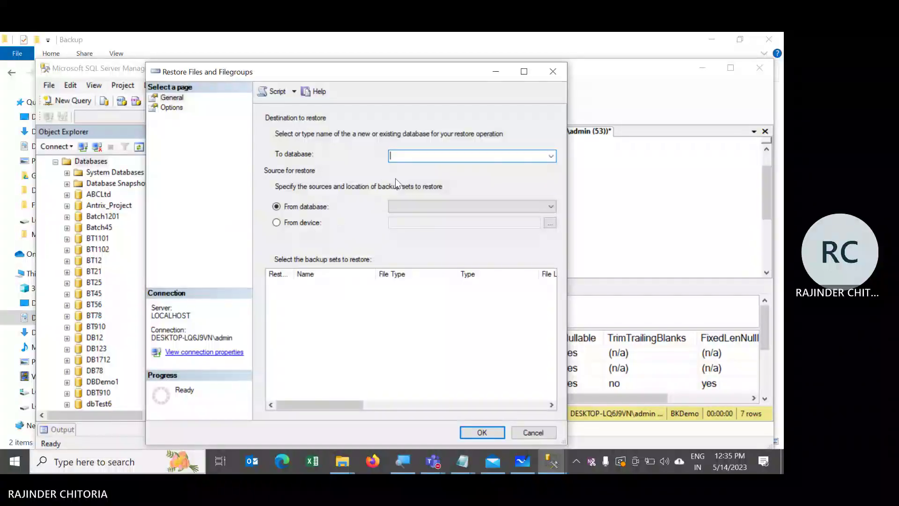
{"action": "left_click", "coordinate": [504, 206]}
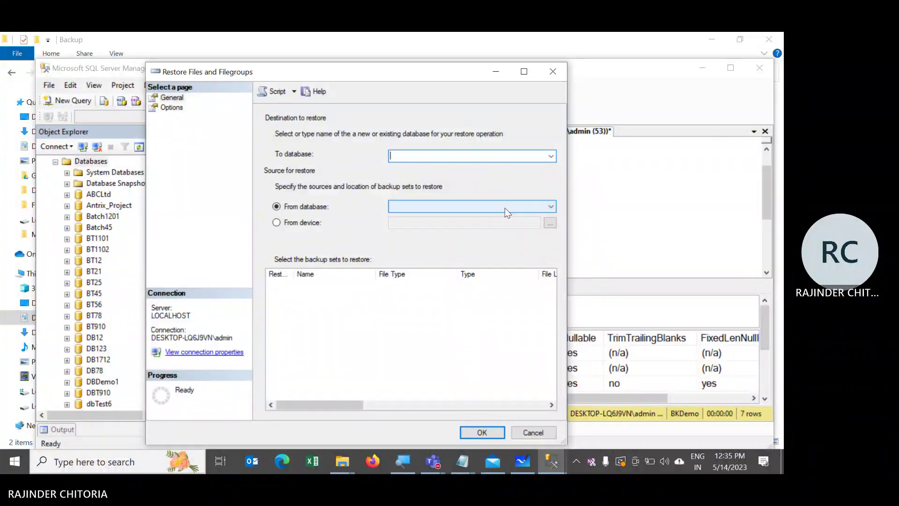
{"action": "left_click", "coordinate": [505, 206]}
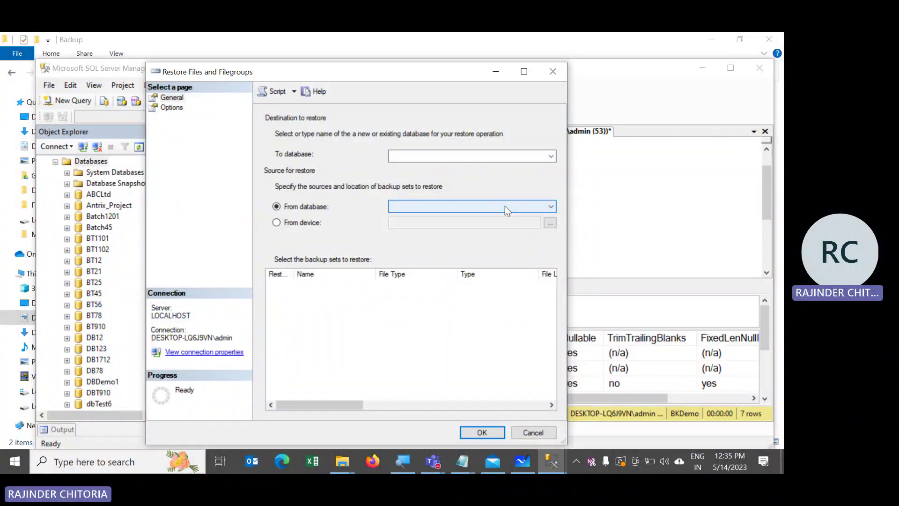
{"action": "left_click", "coordinate": [308, 223]}
{"action": "left_click", "coordinate": [550, 223]}
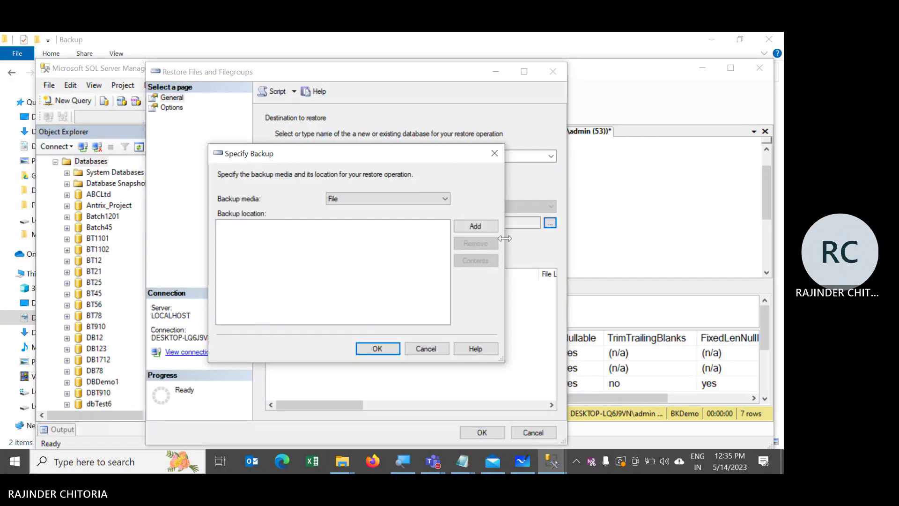
{"action": "left_click", "coordinate": [477, 227]}
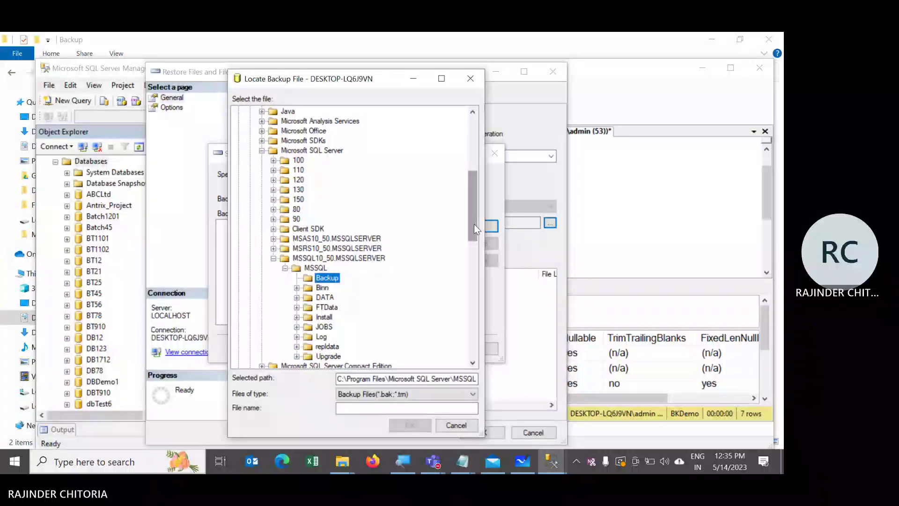
{"action": "key", "text": "Escape"}
{"action": "key", "text": "Escape"}
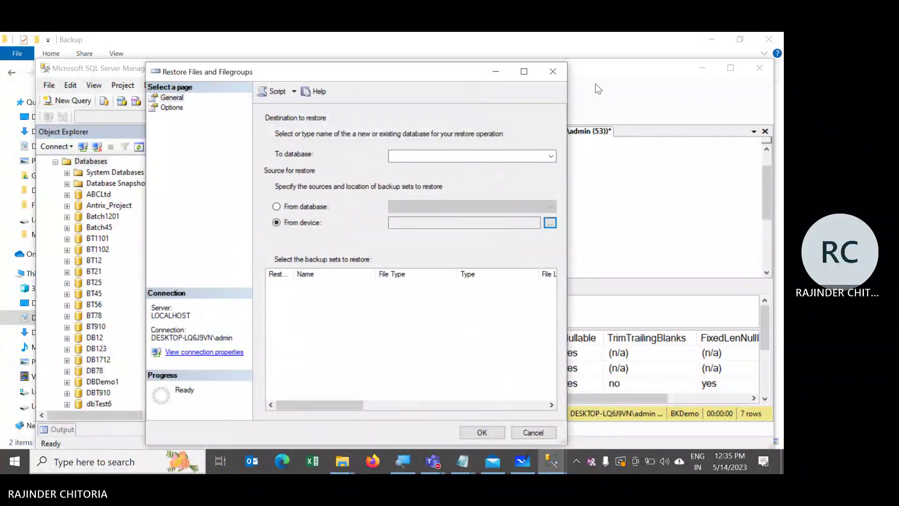
{"action": "left_click", "coordinate": [552, 71]}
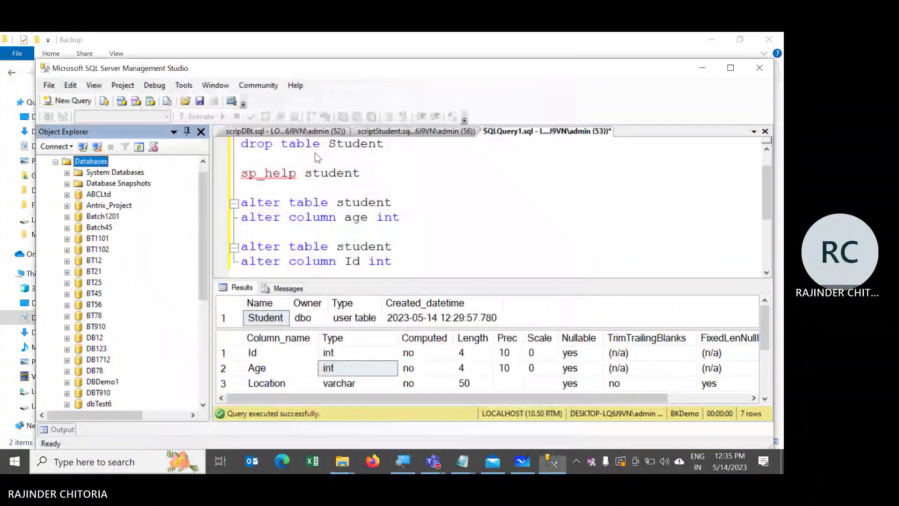
- Check which backup file types a Restore Database operation from a device accepts, and cancel the restore
{"action": "right_click", "coordinate": [96, 163]}
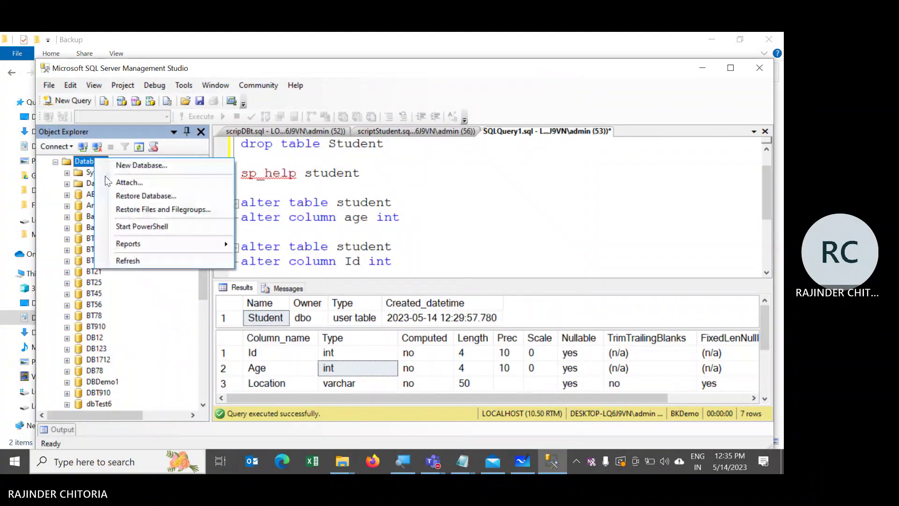
{"action": "left_click", "coordinate": [121, 196]}
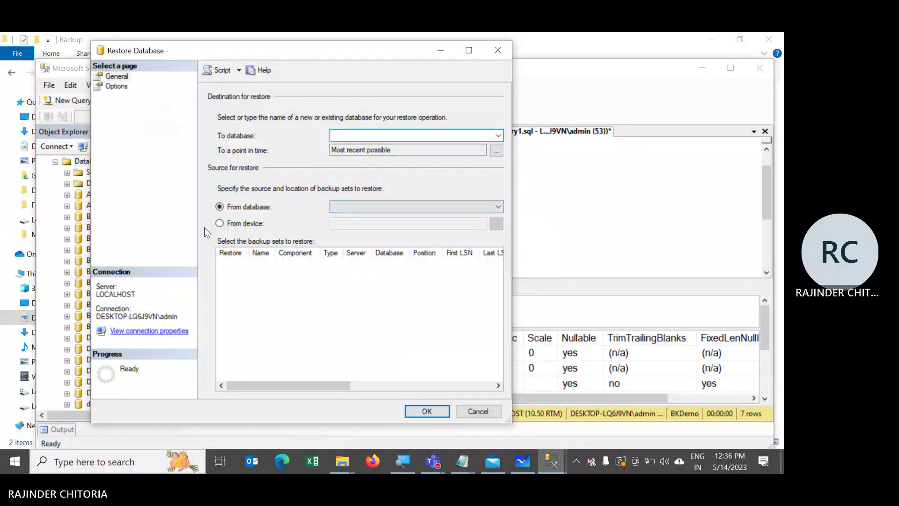
{"action": "left_click", "coordinate": [220, 223]}
{"action": "left_click", "coordinate": [497, 224]}
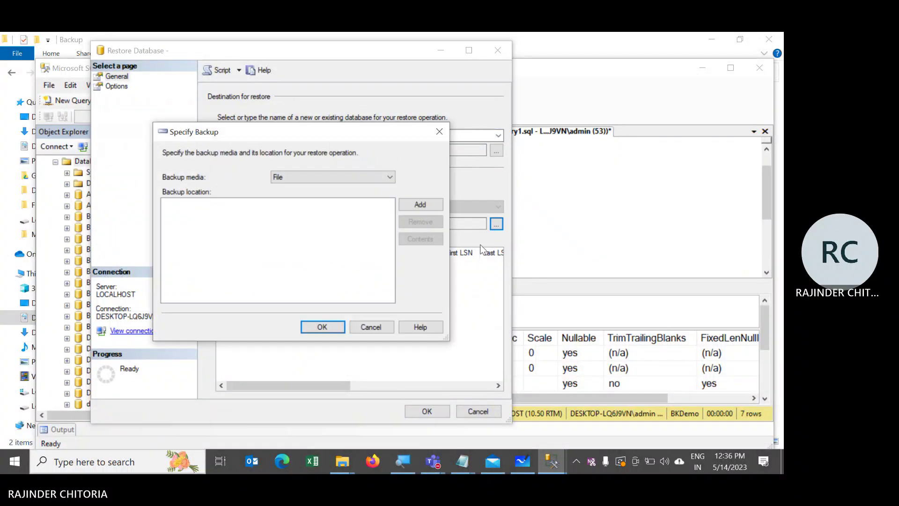
{"action": "left_click", "coordinate": [417, 208]}
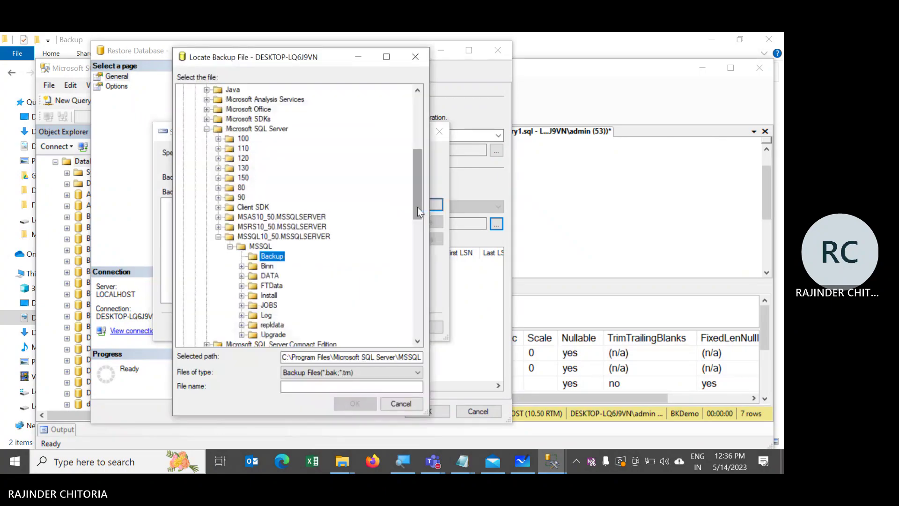
{"action": "left_click", "coordinate": [417, 372]}
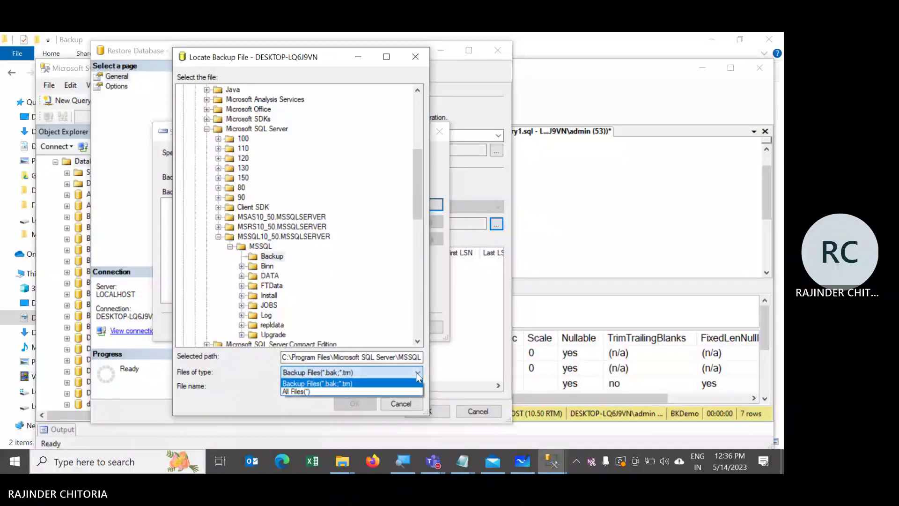
{"action": "key", "text": "Escape"}
{"action": "key", "text": "Escape"}
{"action": "key", "text": "Escape"}
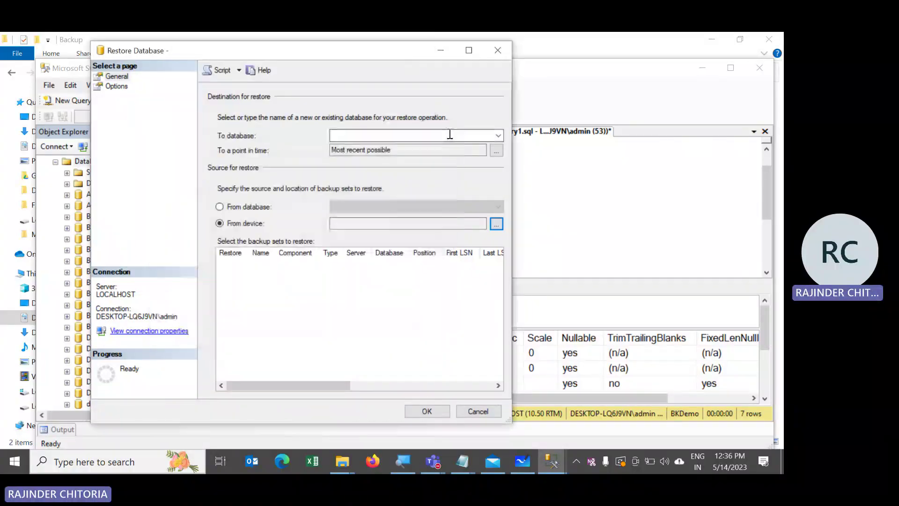
{"action": "key", "text": "Escape"}
- Create a new database named DBDemo with the default owner and files, and refresh the database list
{"action": "right_click", "coordinate": [93, 161]}
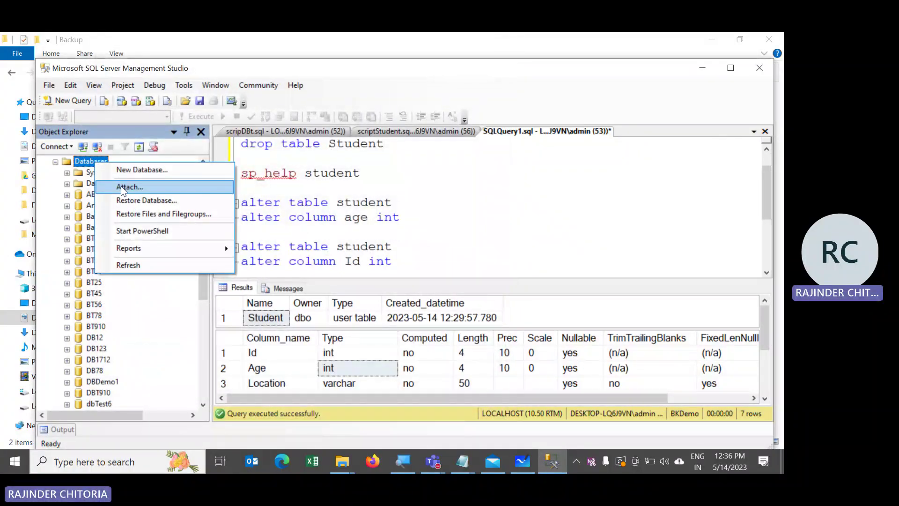
{"action": "left_click", "coordinate": [128, 171]}
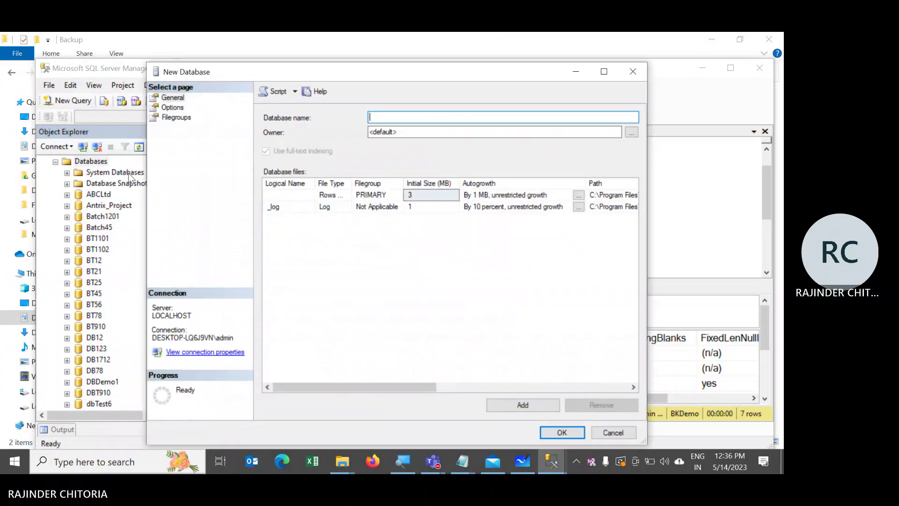
{"action": "type", "text": "B"}
{"action": "key", "text": "BackSpace"}
{"action": "type", "text": "DB"}
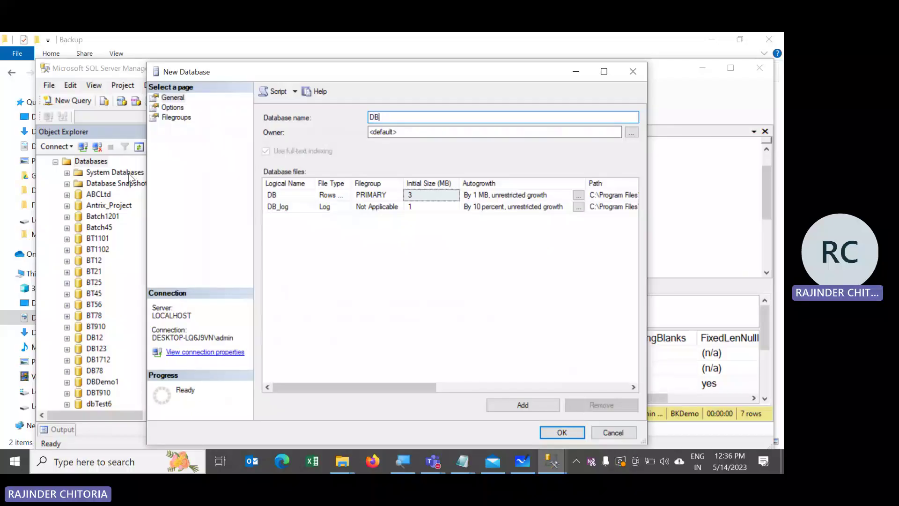
{"action": "type", "text": "Demo"}
{"action": "left_click_drag", "start_coordinate": [359, 384], "coordinate": [386, 383]}
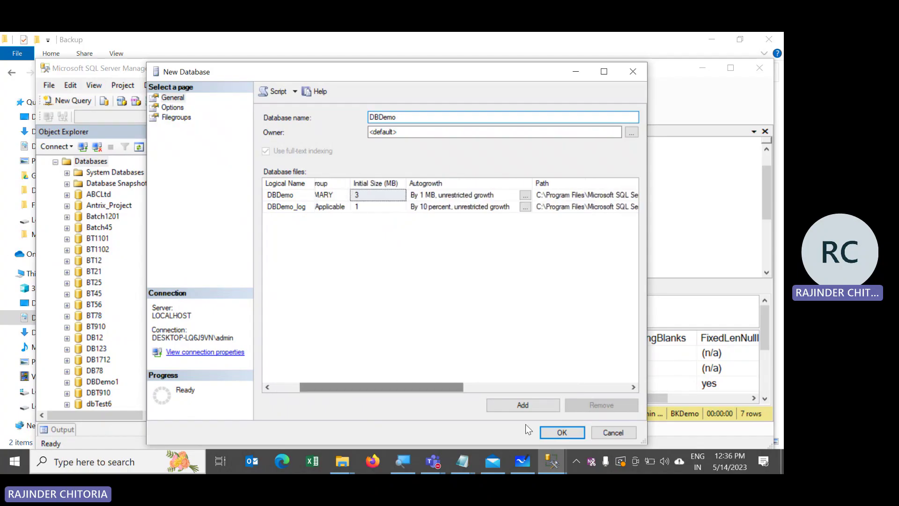
{"action": "left_click", "coordinate": [562, 432]}
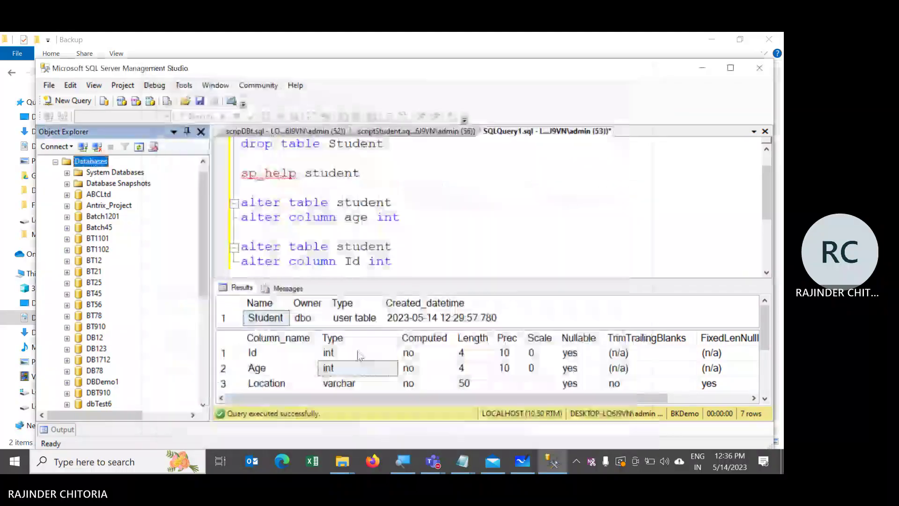
{"action": "left_click", "coordinate": [139, 147]}
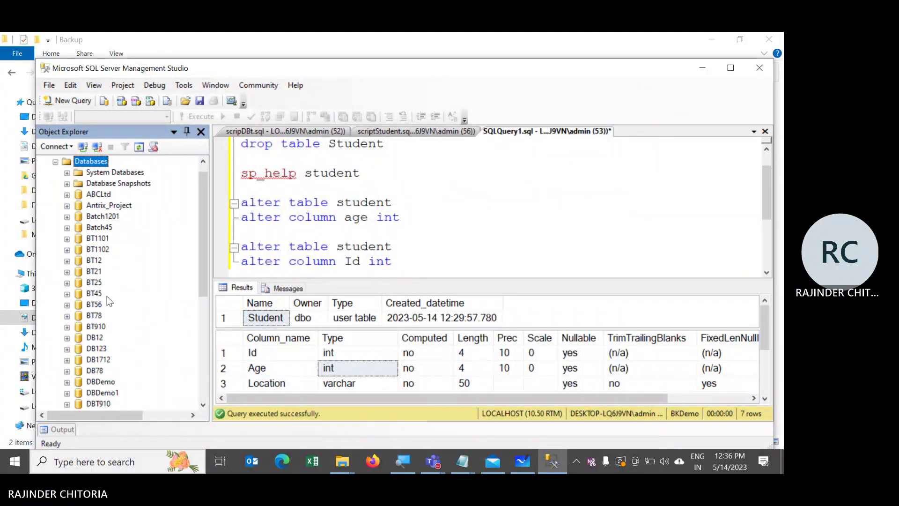
- Rename the DBDemo database to BKDemo, matching the file name in File Explorer's Backup folder, and expand it
{"action": "left_click", "coordinate": [99, 382]}
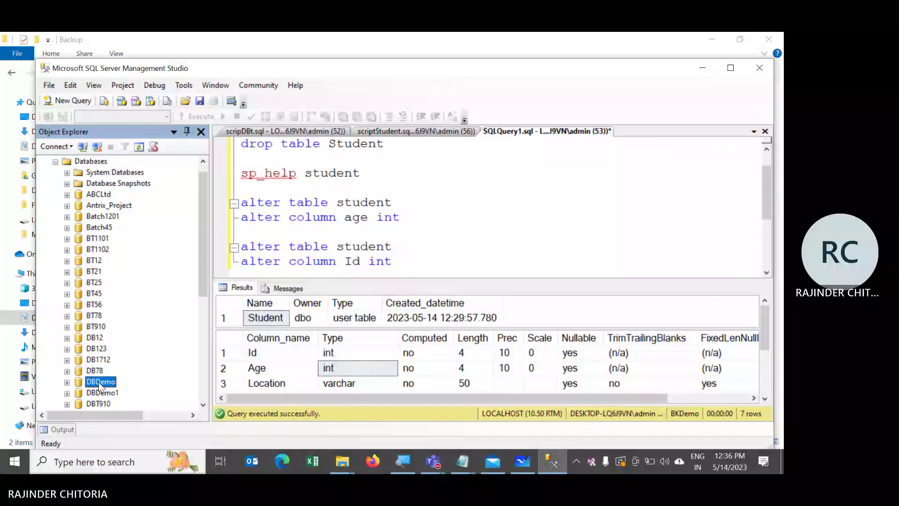
{"action": "right_click", "coordinate": [99, 382]}
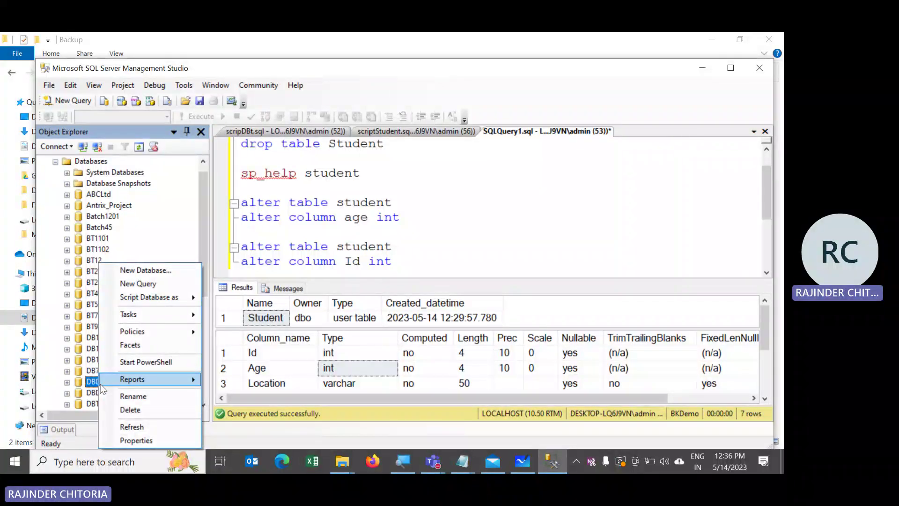
{"action": "left_click", "coordinate": [343, 462]}
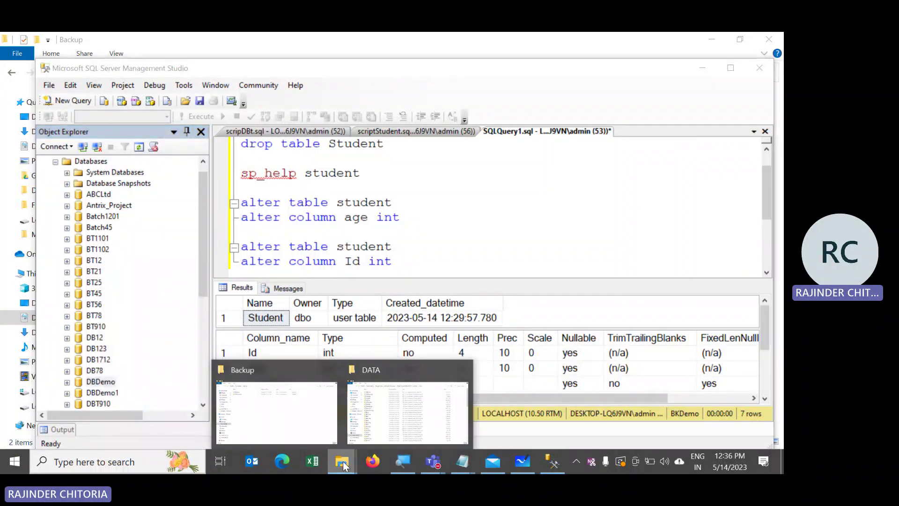
{"action": "left_click", "coordinate": [308, 426]}
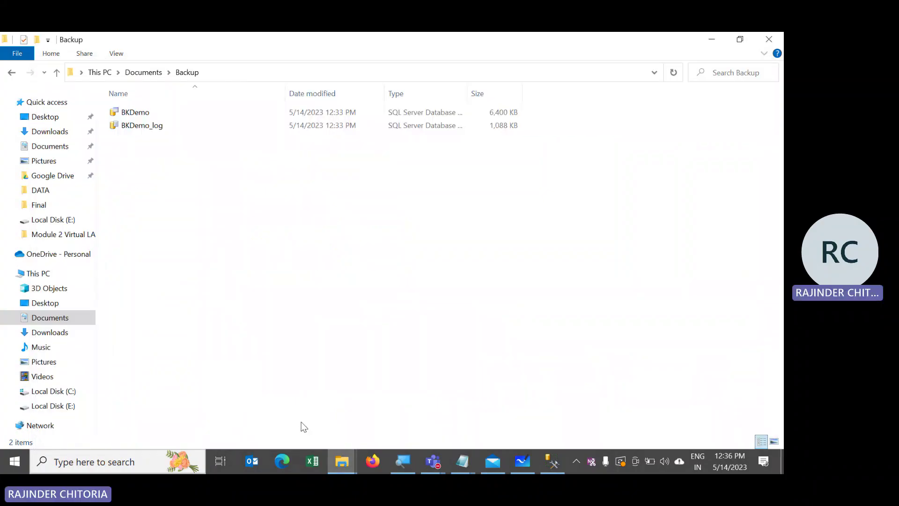
{"action": "key", "text": "alt+Tab"}
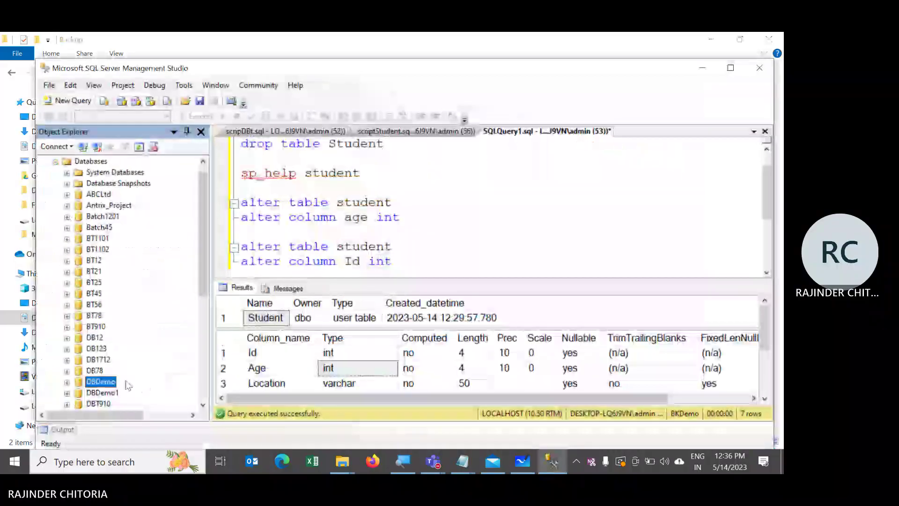
{"action": "right_click", "coordinate": [100, 382]}
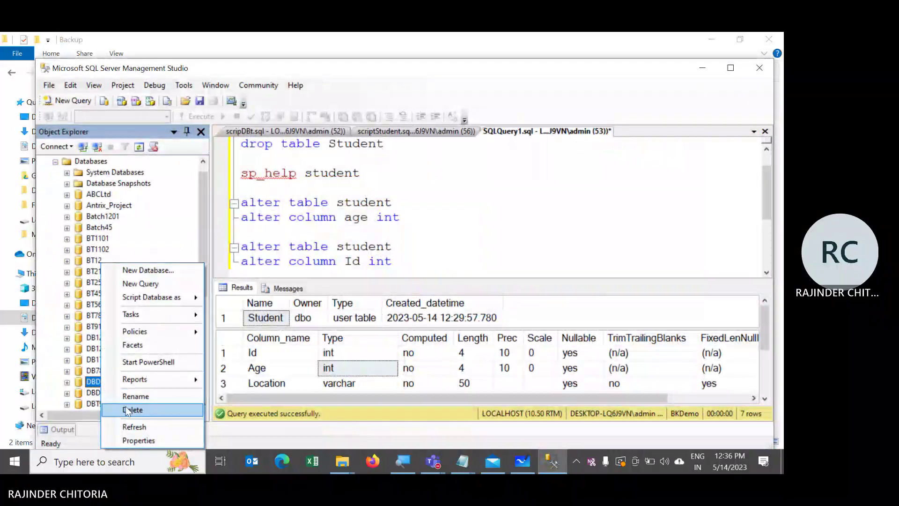
{"action": "left_click", "coordinate": [133, 396]}
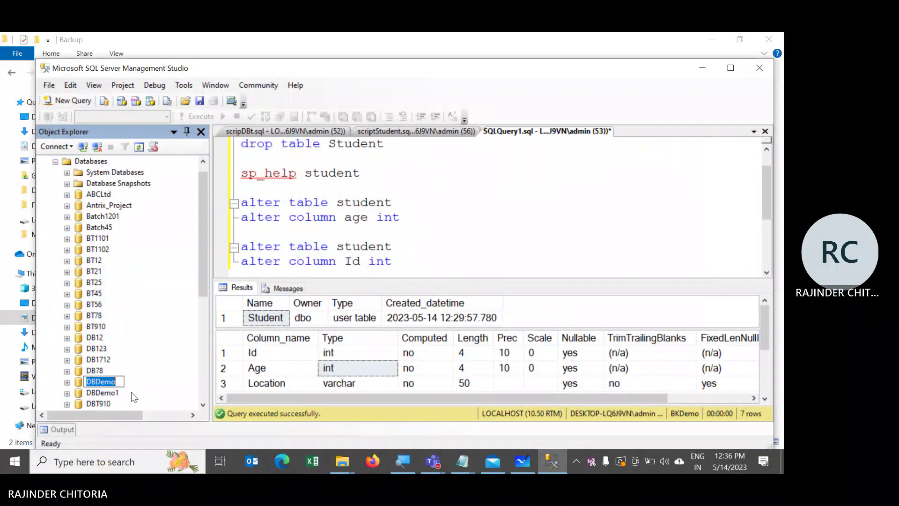
{"action": "left_click", "coordinate": [96, 380]}
{"action": "key", "text": "Return"}
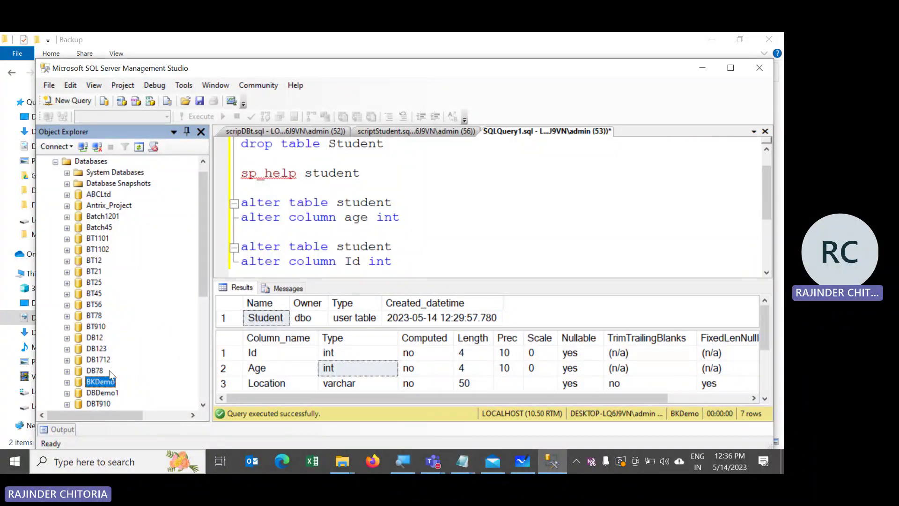
{"action": "left_click", "coordinate": [67, 383]}
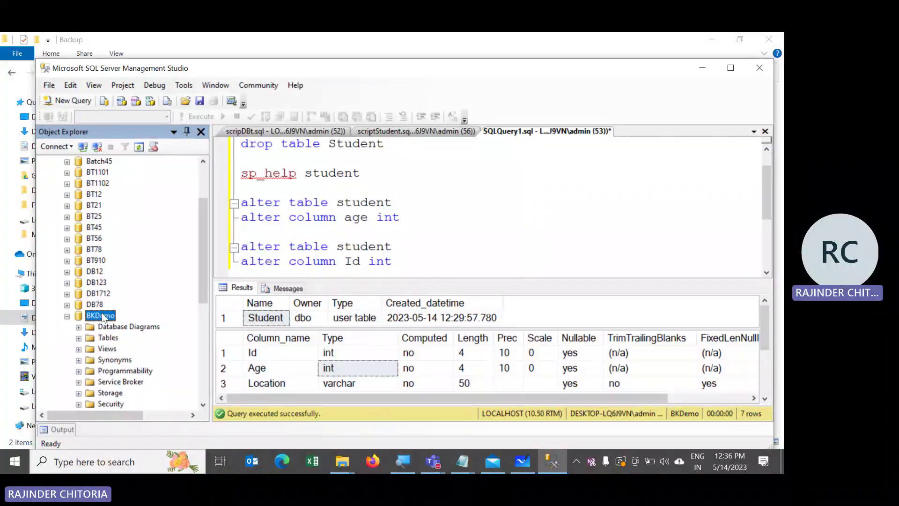
{"action": "left_click", "coordinate": [703, 68]}
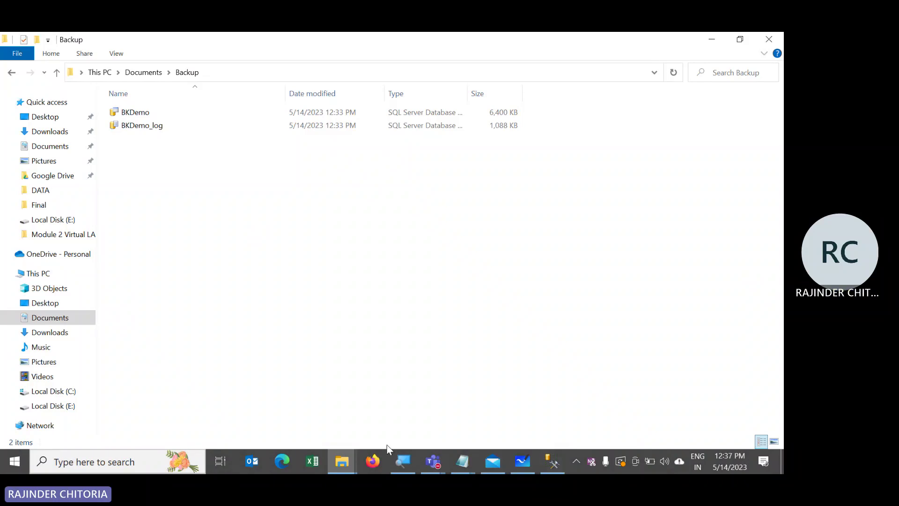
{"action": "key", "text": "super+r"}
{"action": "key", "text": "Return"}
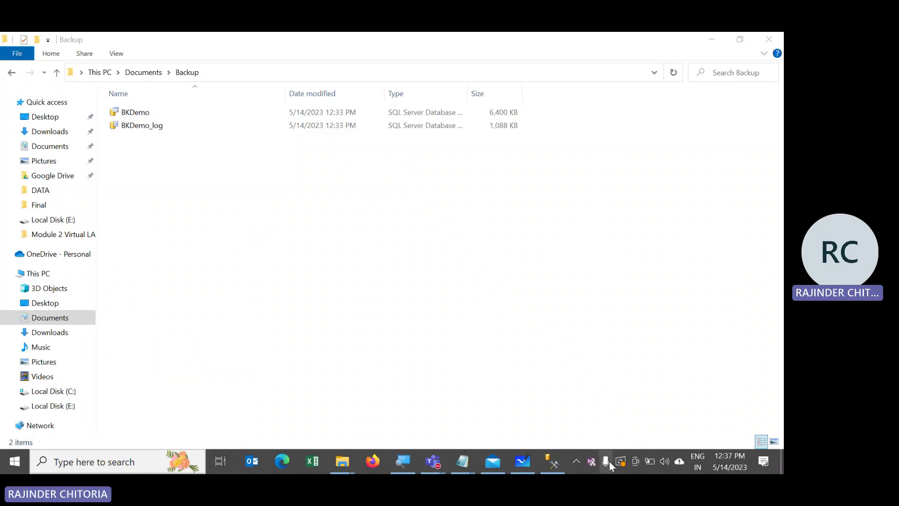
{"action": "right_click", "coordinate": [566, 456]}
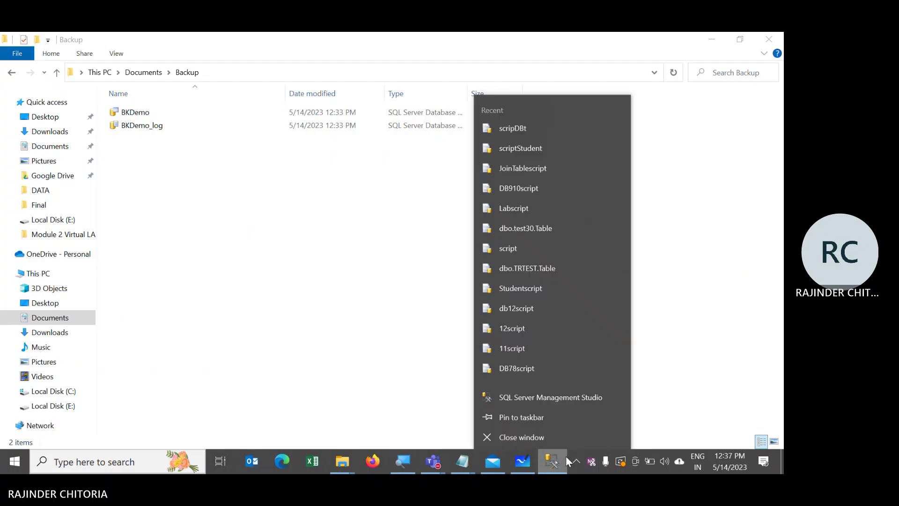
{"action": "left_click", "coordinate": [701, 289]}
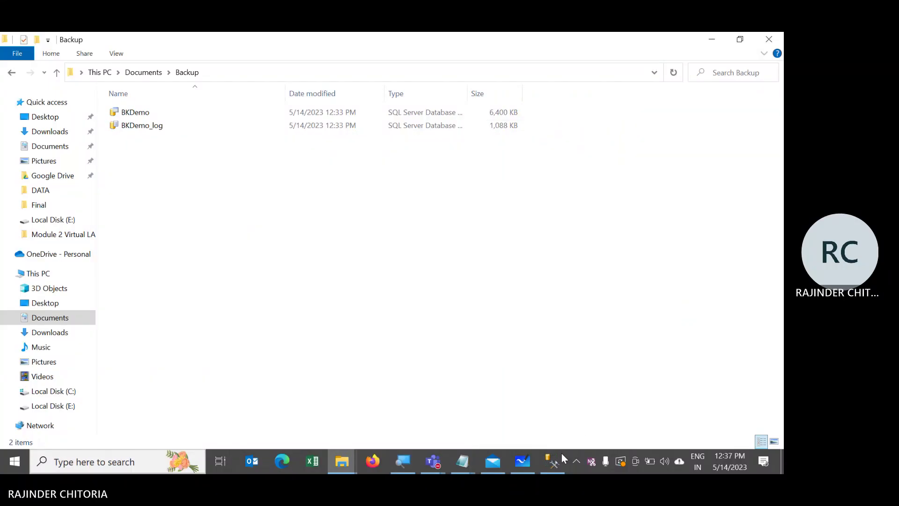
{"action": "left_click", "coordinate": [446, 454]}
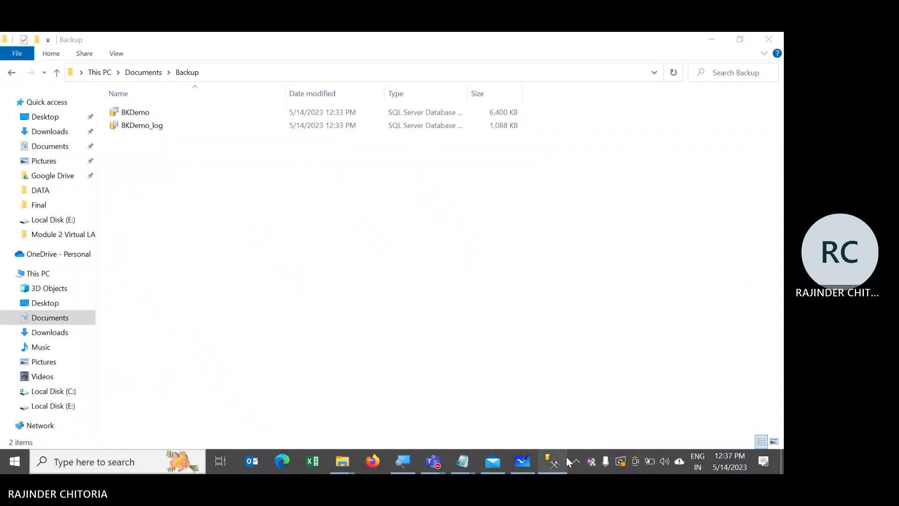
{"action": "right_click", "coordinate": [566, 456]}
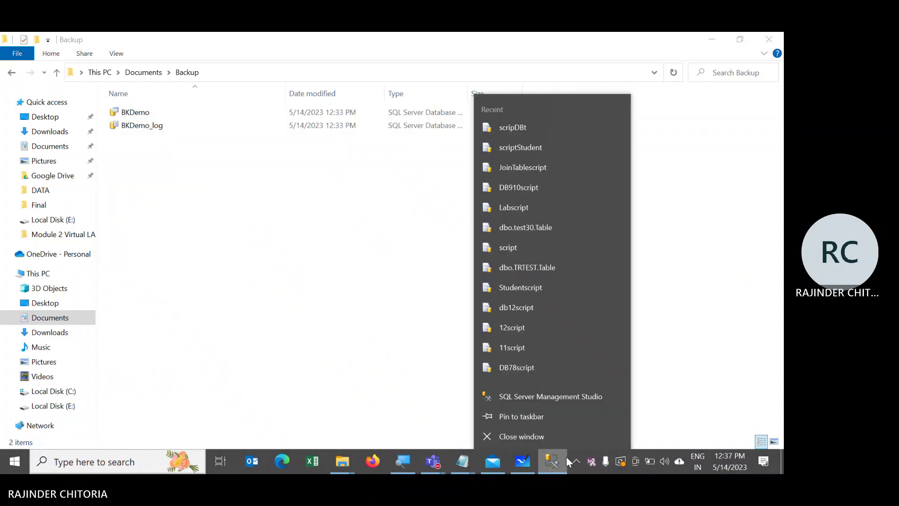
{"action": "left_click", "coordinate": [717, 338]}
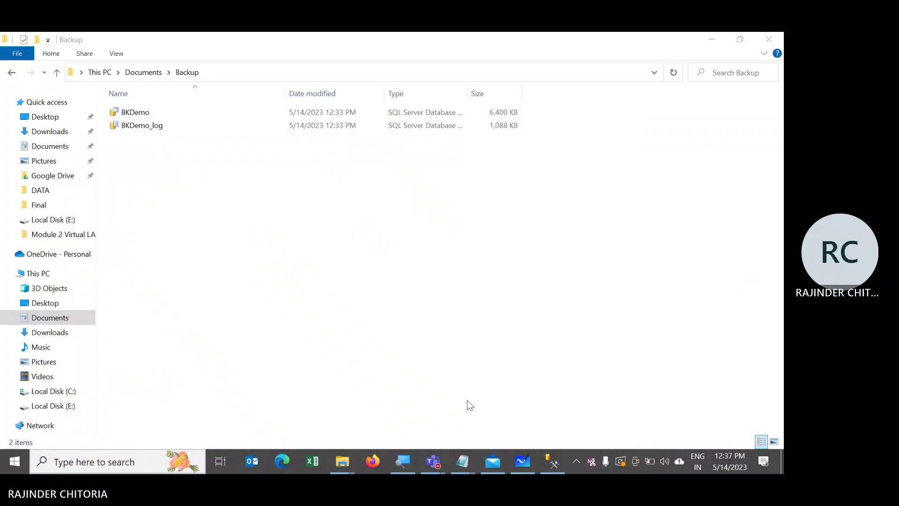
- Close the Mail app and open Task Manager
{"action": "left_click", "coordinate": [494, 462]}
{"action": "key", "text": "alt+F4"}
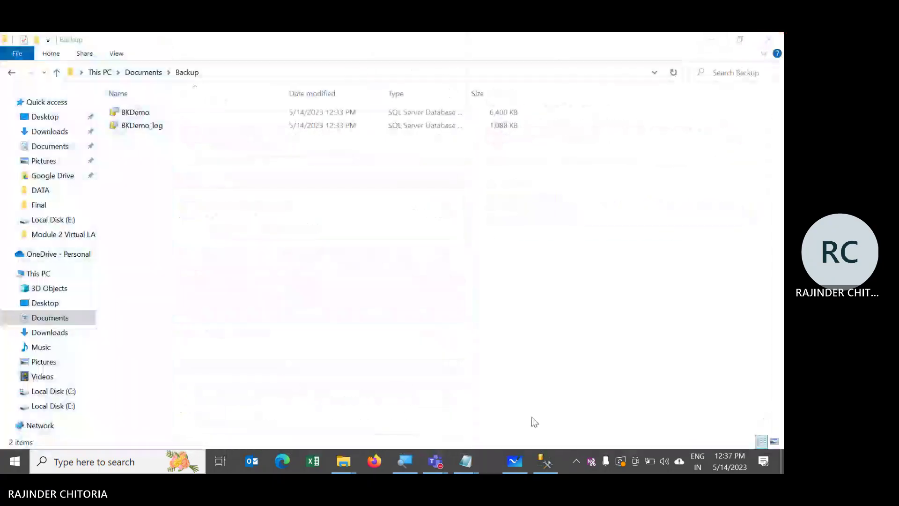
{"action": "left_click", "coordinate": [503, 467]}
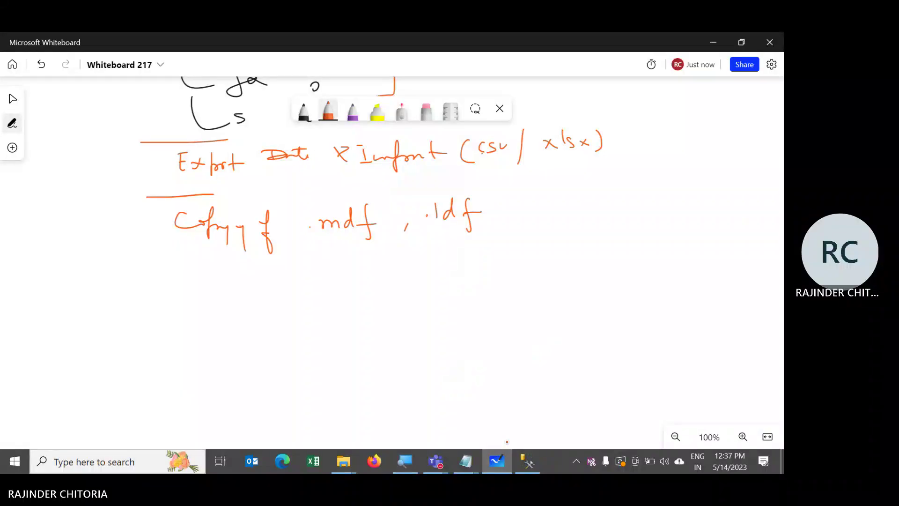
{"action": "right_click", "coordinate": [549, 458]}
{"action": "left_click", "coordinate": [582, 401]}
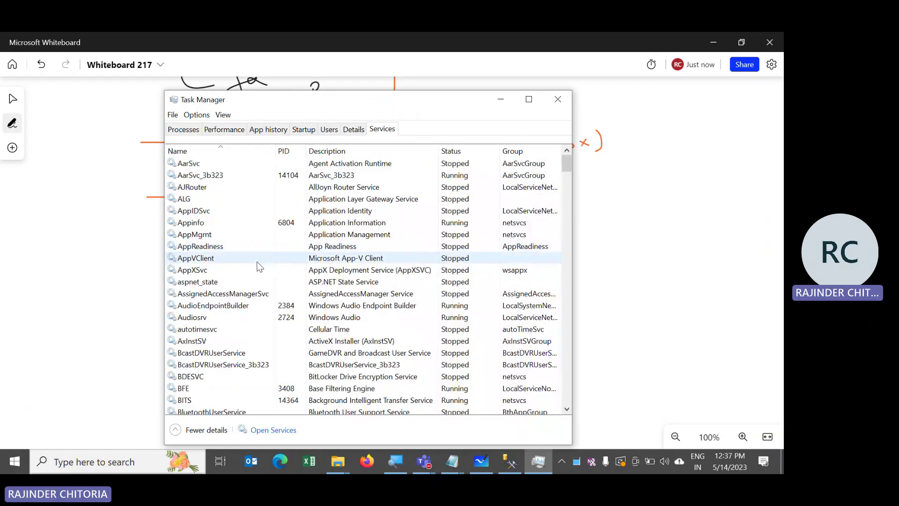
- Find the MSSQLSERVER service in the services list and stop it
{"action": "scroll", "coordinate": [242, 300], "scroll_direction": "down", "scroll_amount": 20}
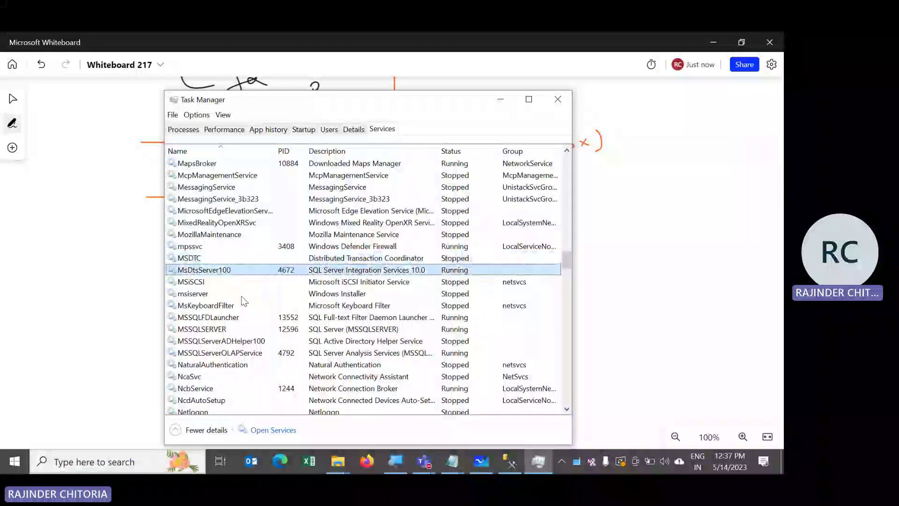
{"action": "key", "text": "Down"}
{"action": "key", "text": "Down"}
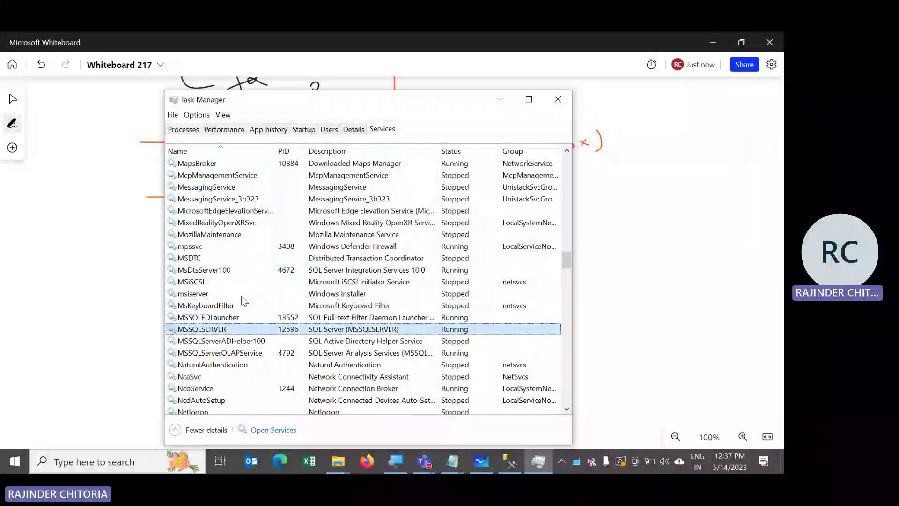
{"action": "right_click", "coordinate": [226, 330]}
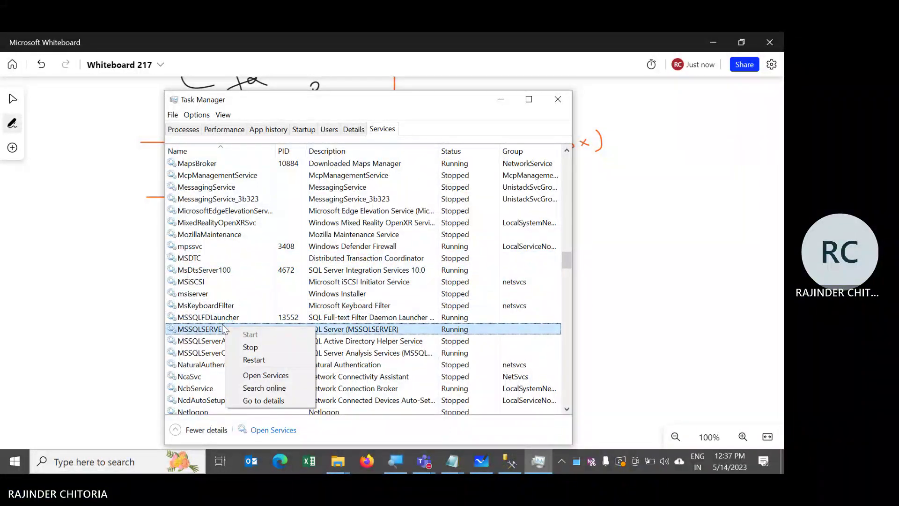
{"action": "left_click", "coordinate": [249, 347]}
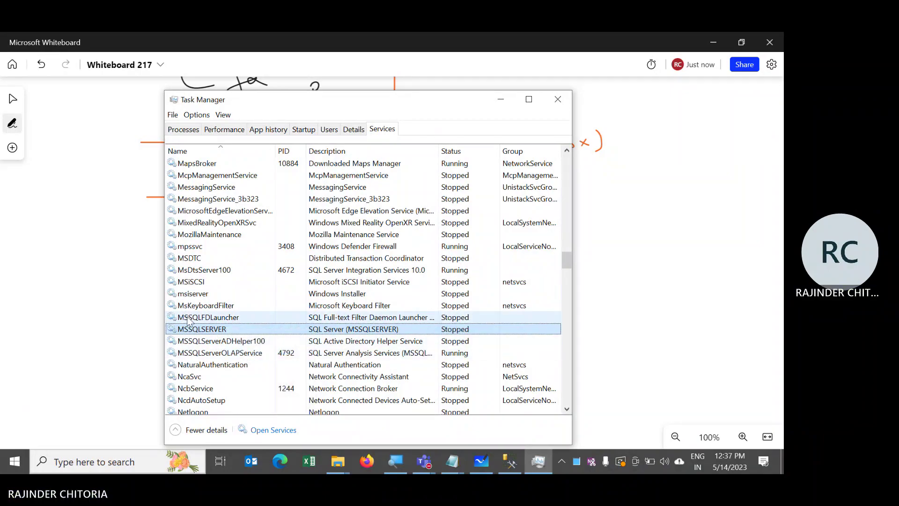
- Switch to the SQL Server DATA folder in File Explorer and look through its database files sorted by newest date modified
{"action": "key", "text": "alt+Tab"}
{"action": "key", "text": "alt+Tab"}
{"action": "key", "text": "Tab"}
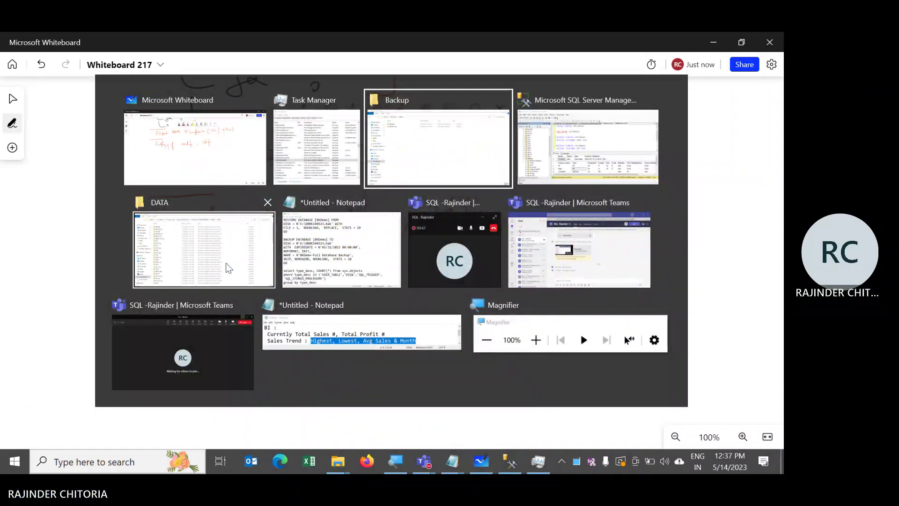
{"action": "left_click", "coordinate": [229, 267]}
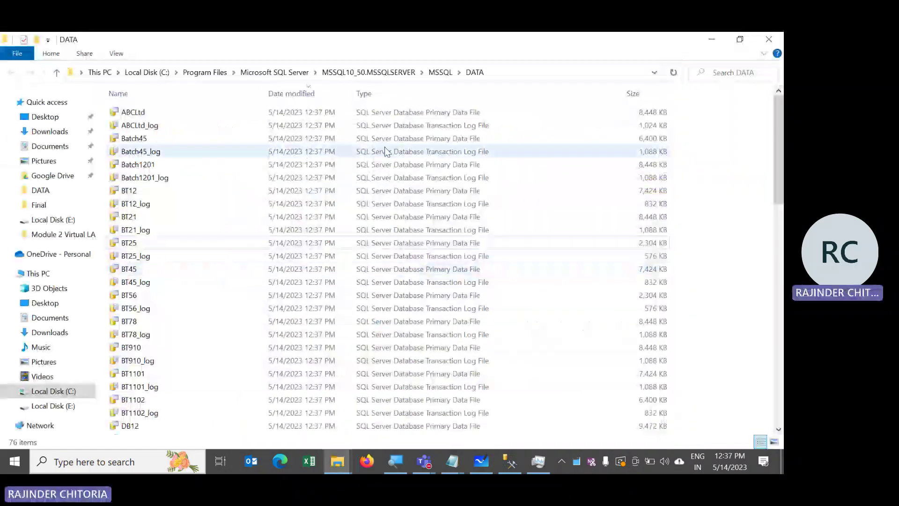
{"action": "left_click", "coordinate": [509, 72]}
{"action": "key", "text": "Escape"}
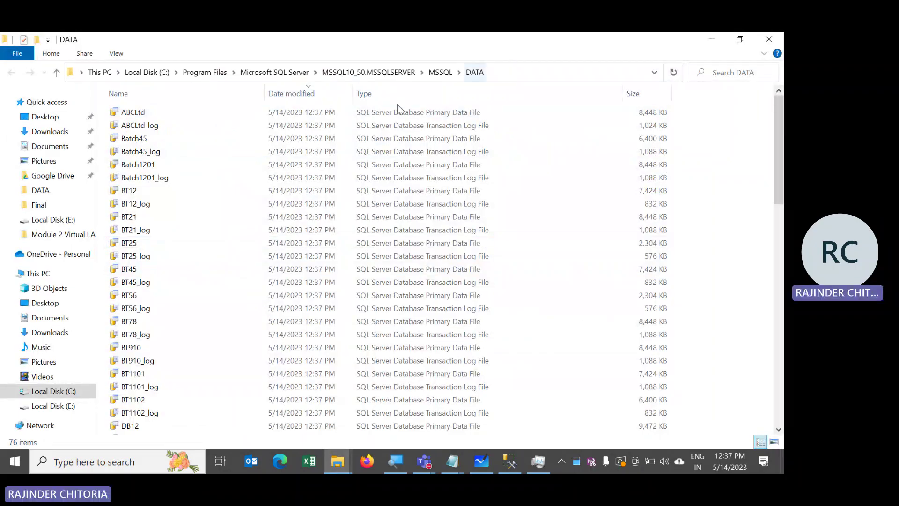
{"action": "left_click", "coordinate": [288, 94]}
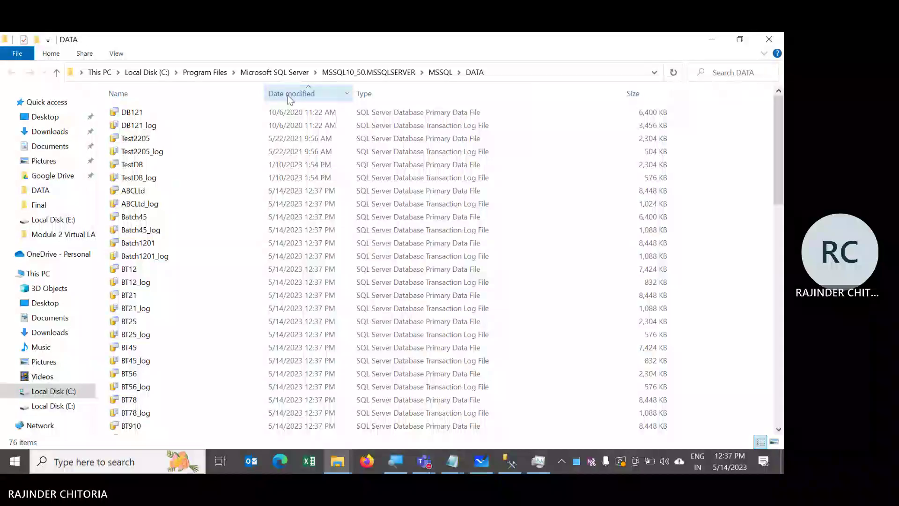
{"action": "left_click", "coordinate": [292, 94]}
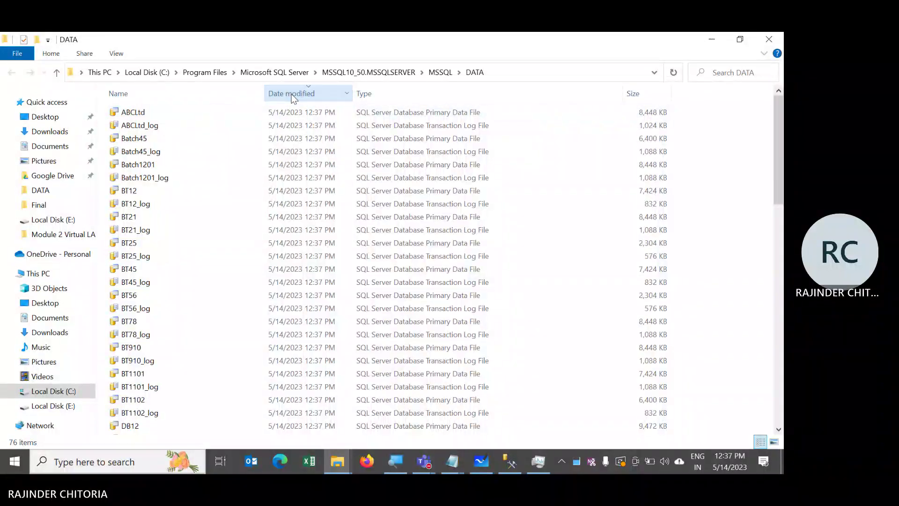
{"action": "left_click", "coordinate": [213, 151]}
{"action": "key", "text": "Down"}
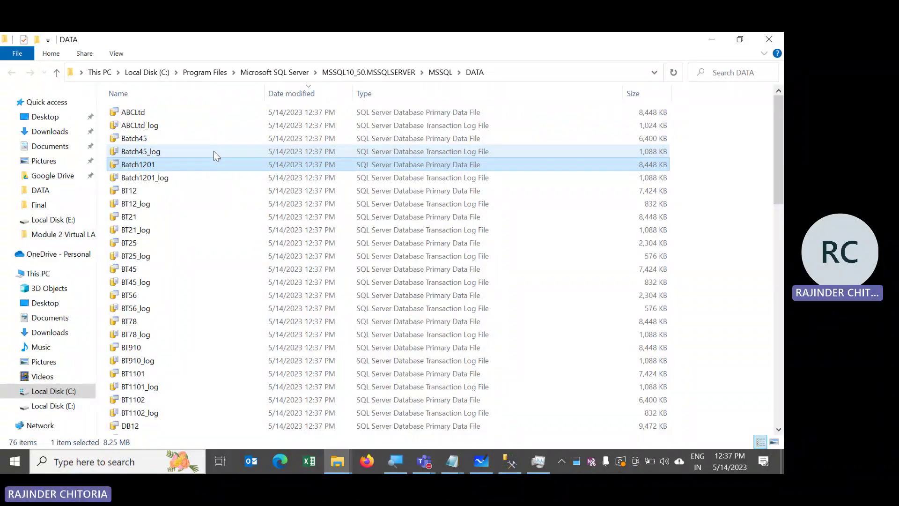
{"action": "key", "text": "Down"}
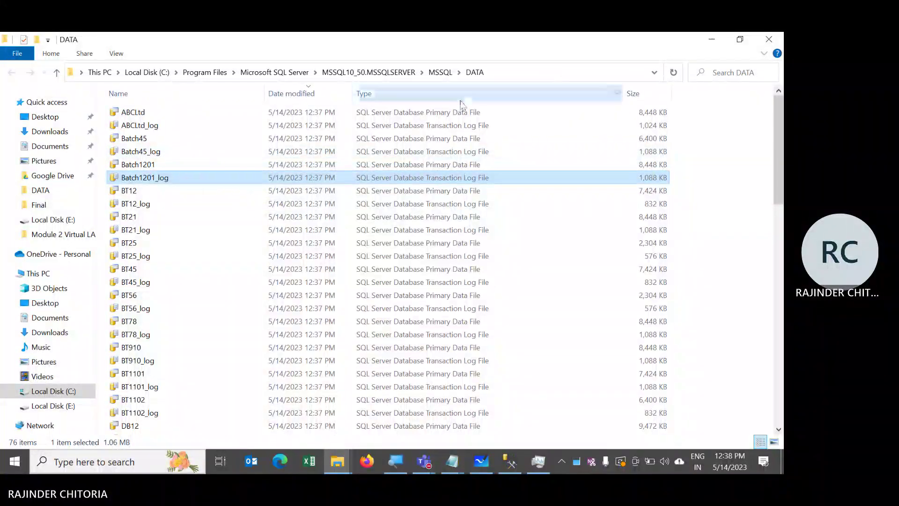
{"action": "left_click", "coordinate": [399, 98]}
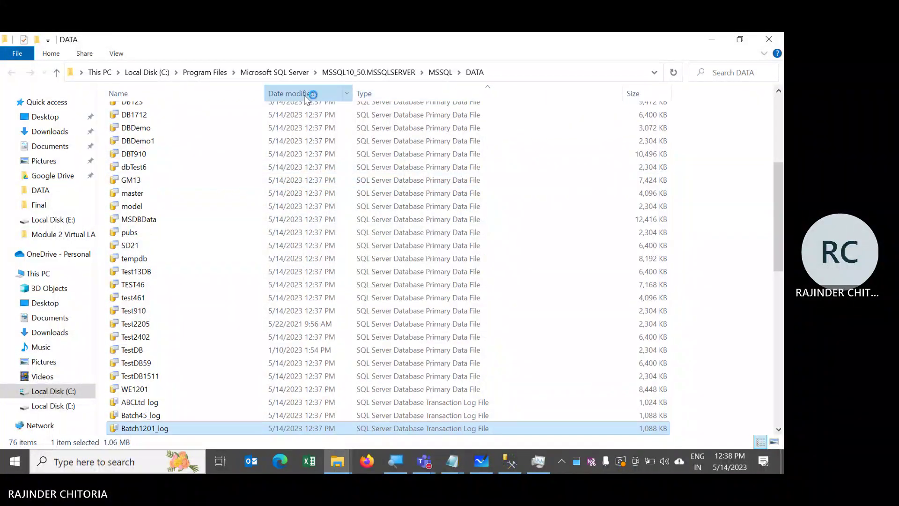
{"action": "left_click", "coordinate": [309, 95]}
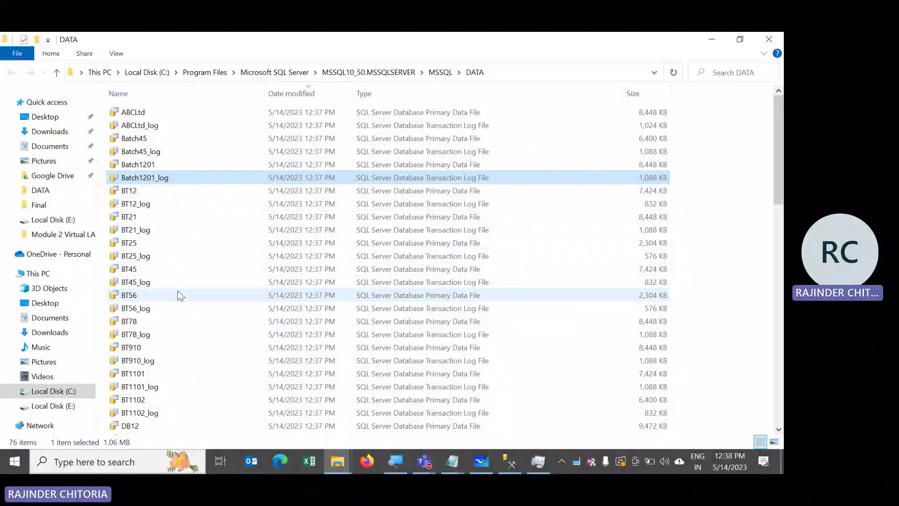
- Check the BKDemo database in SQL Server Management Studio, and start the MSSQLSERVER service again in Task Manager
{"action": "key", "text": "alt+Tab"}
{"action": "key", "text": "alt+Tab"}
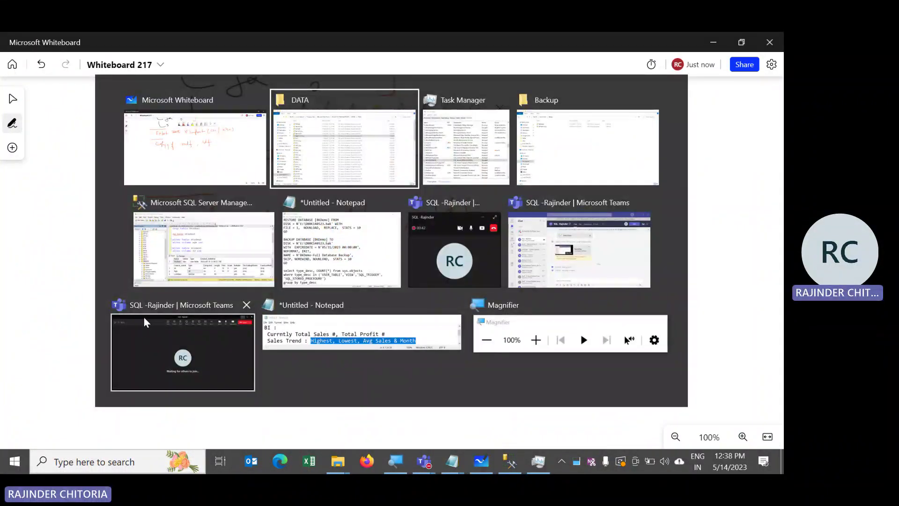
{"action": "left_click", "coordinate": [178, 265]}
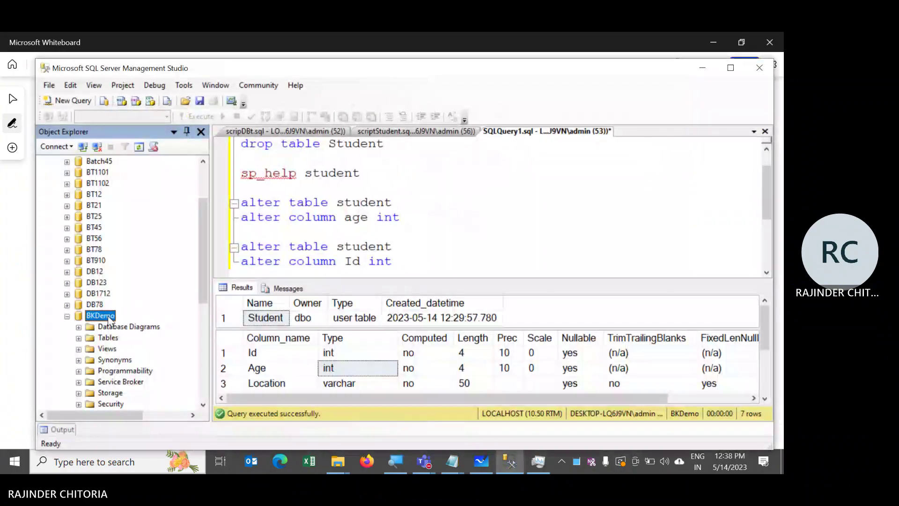
{"action": "key", "text": "alt+Tab"}
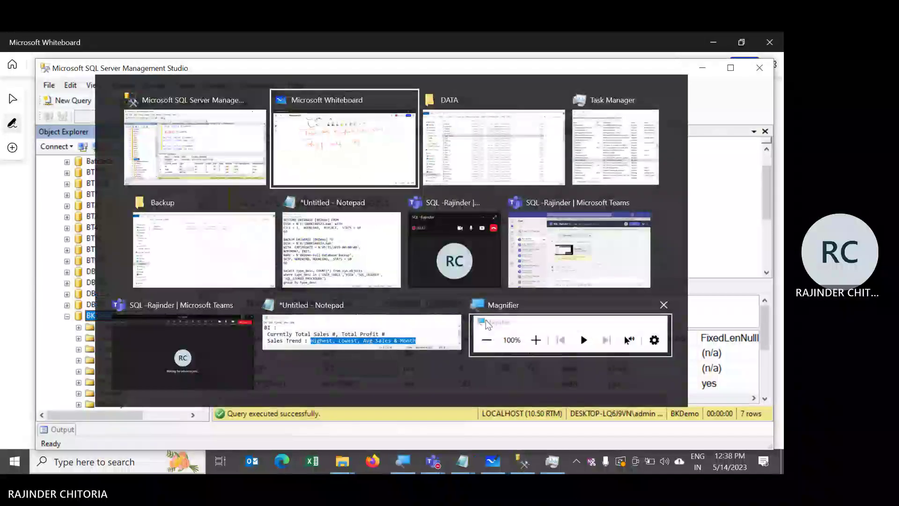
{"action": "key", "text": "alt+Tab"}
{"action": "key", "text": "alt+Tab"}
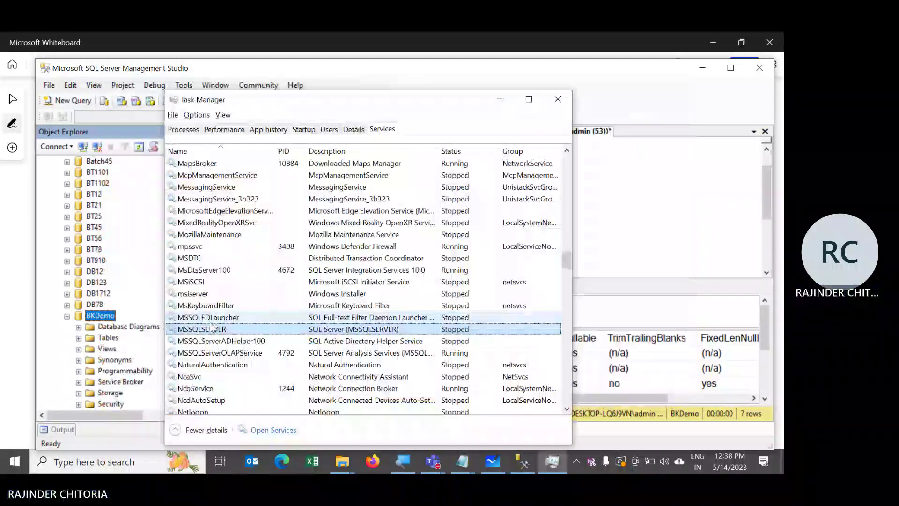
{"action": "right_click", "coordinate": [211, 329]}
{"action": "left_click", "coordinate": [216, 335]}
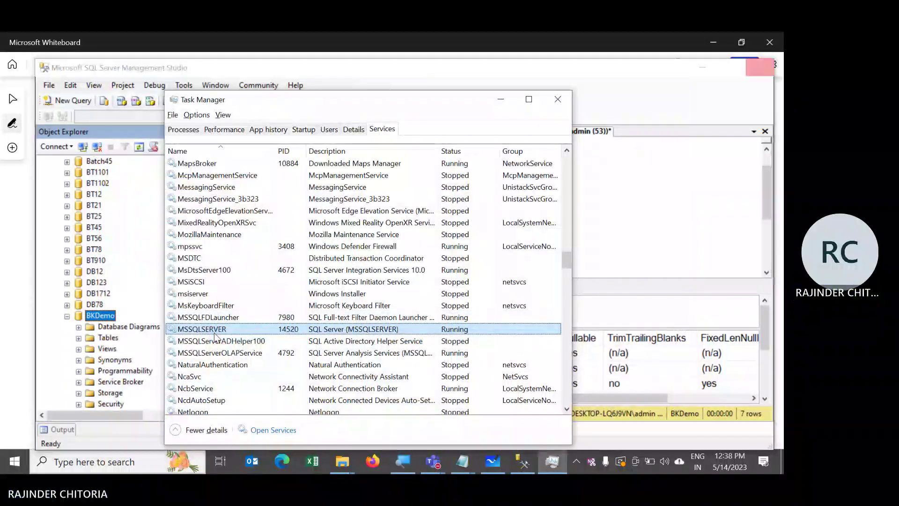
- Open the properties of the BKDemo database and view the logical names and storage path of its files
{"action": "left_click", "coordinate": [102, 320]}
{"action": "right_click", "coordinate": [102, 320]}
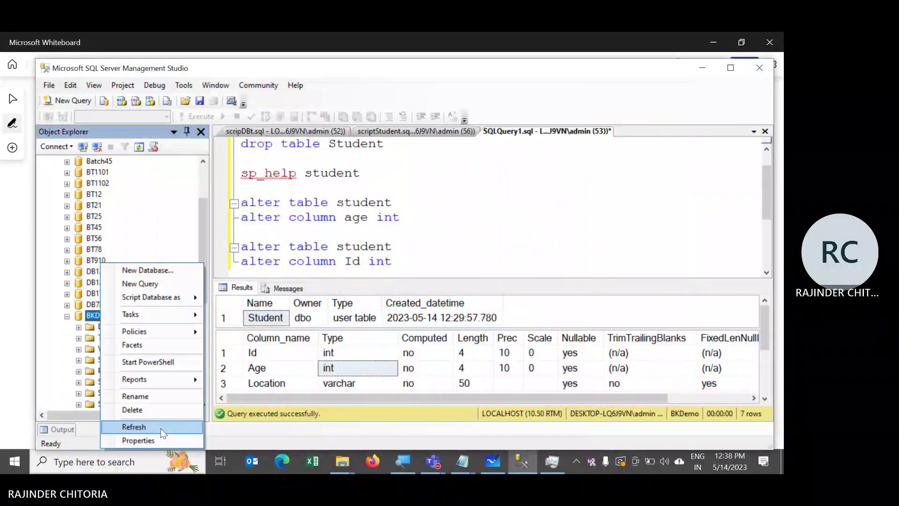
{"action": "left_click", "coordinate": [161, 437]}
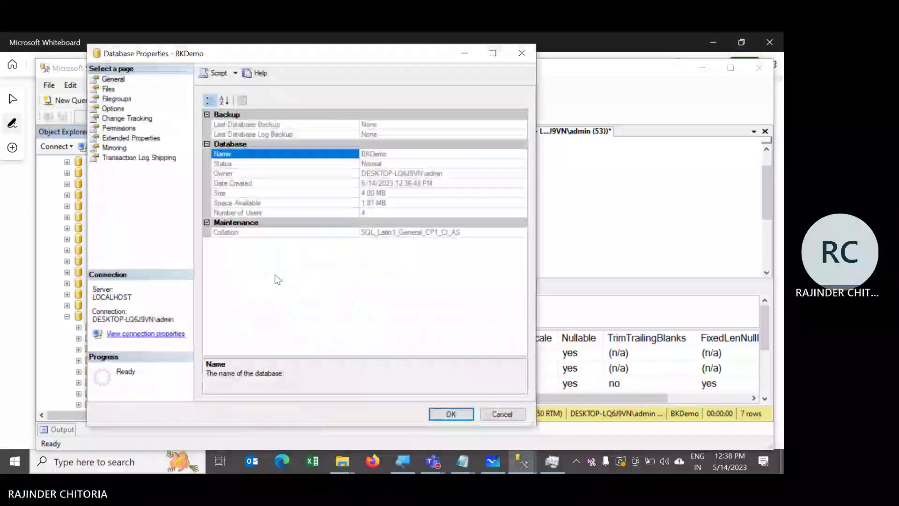
{"action": "left_click", "coordinate": [107, 90]}
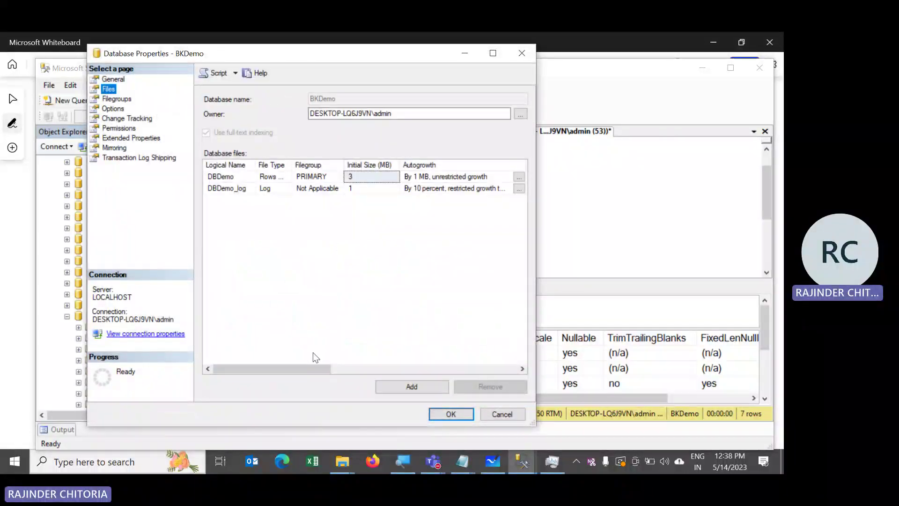
{"action": "left_click", "coordinate": [343, 369]}
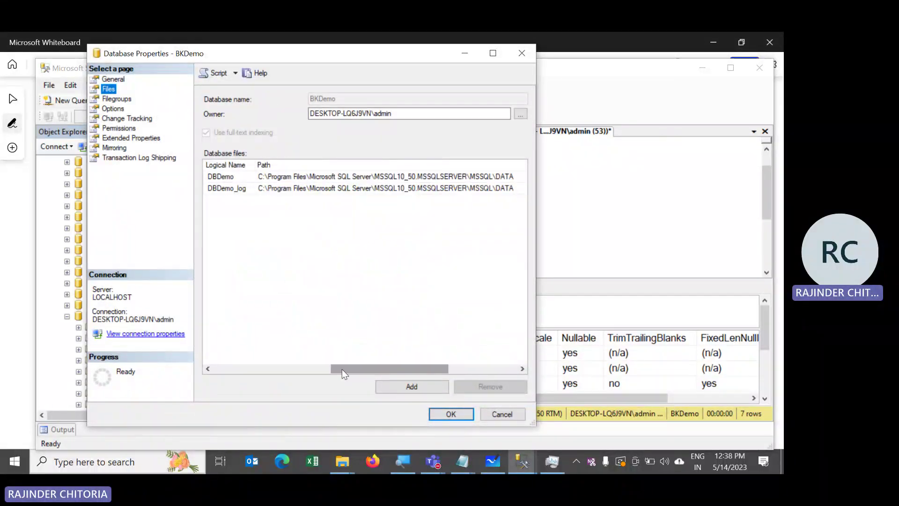
{"action": "left_click", "coordinate": [383, 187]}
{"action": "key", "text": "Escape"}
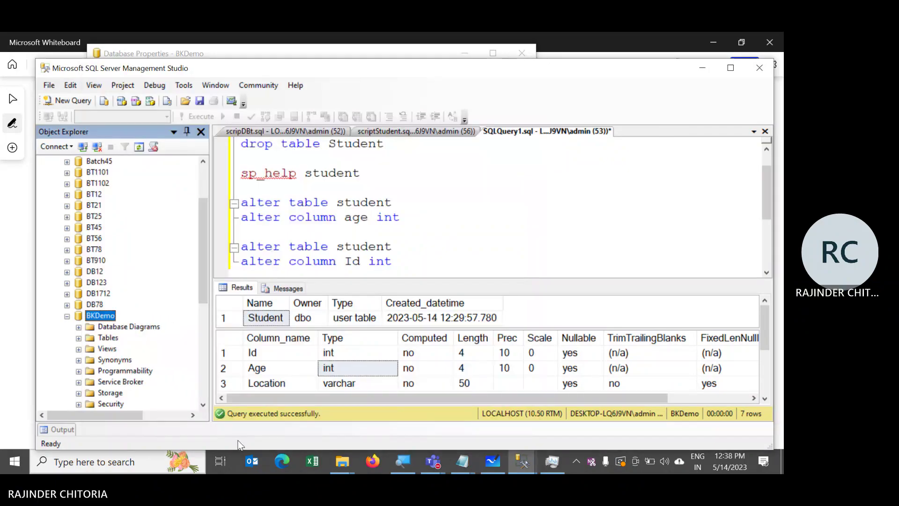
- Return to the SQL Server DATA folder in File Explorer, reload its contents and sort the files by name
{"action": "left_click", "coordinate": [341, 461]}
{"action": "left_click", "coordinate": [378, 396]}
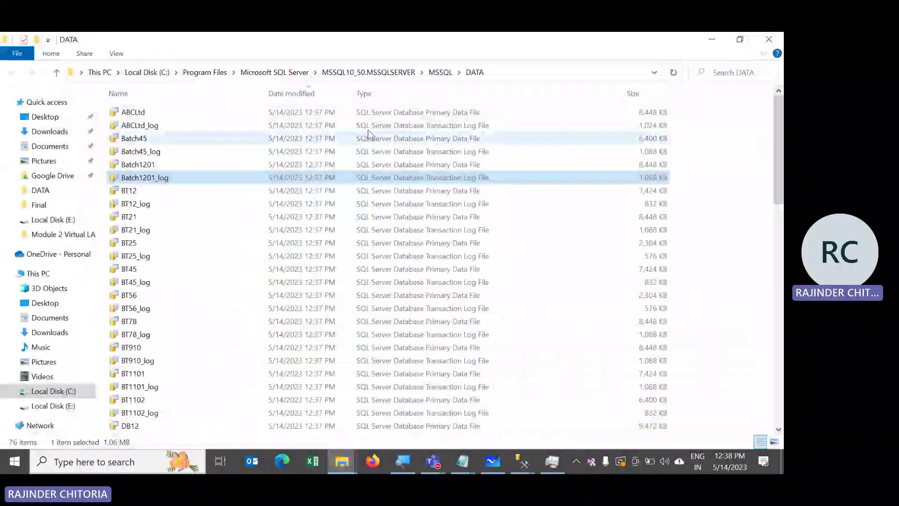
{"action": "left_click", "coordinate": [508, 71]}
{"action": "left_click", "coordinate": [510, 70]}
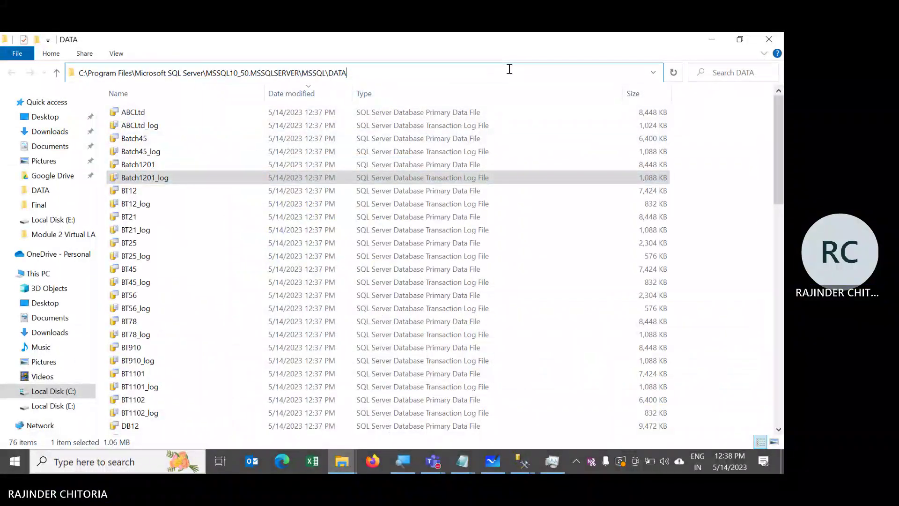
{"action": "key", "text": "Return"}
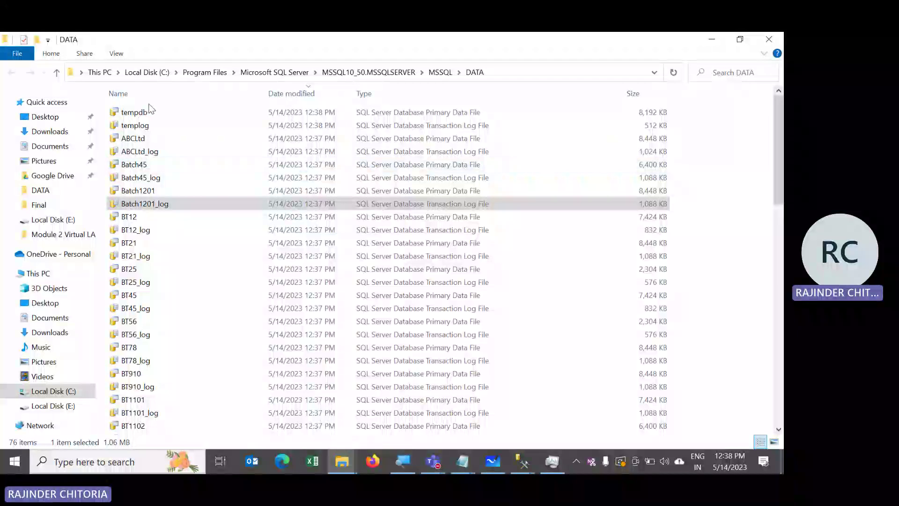
{"action": "left_click", "coordinate": [153, 92]}
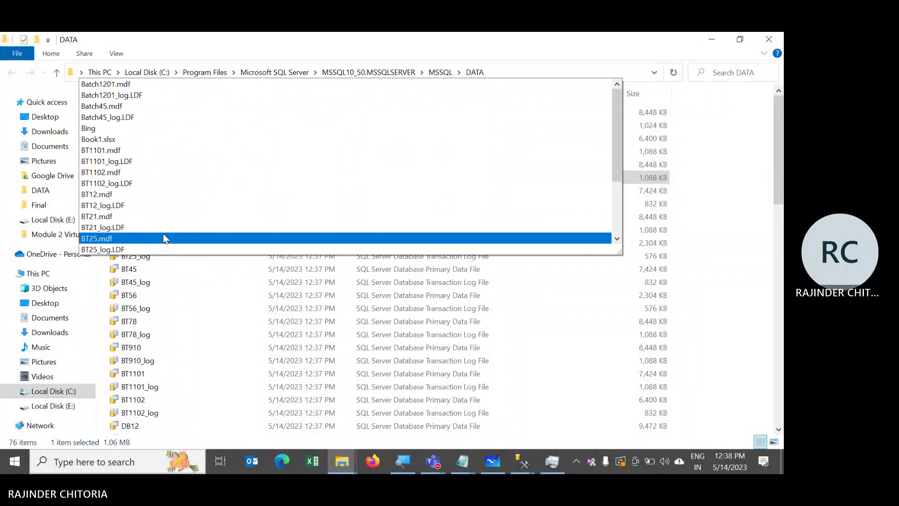
- Look up the files starting with DBDE by extending the DATA folder's path
{"action": "left_click", "coordinate": [517, 73]}
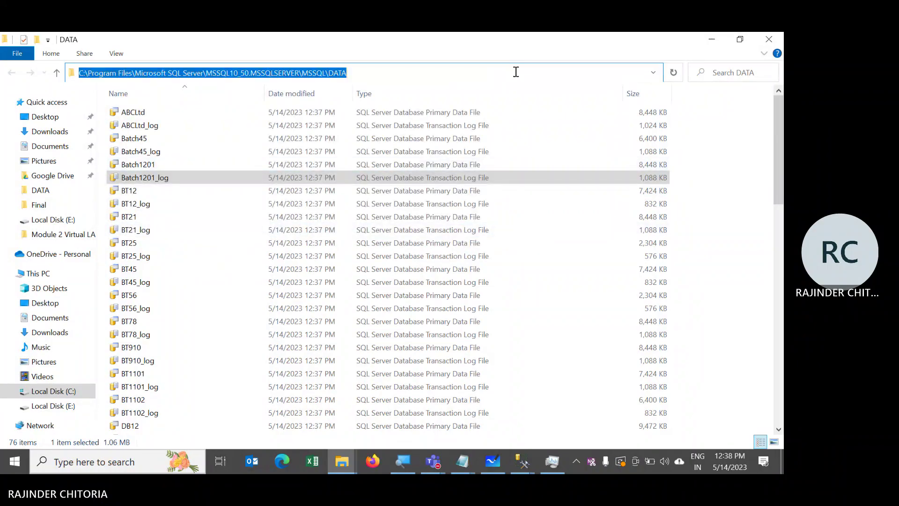
{"action": "left_click", "coordinate": [517, 72]}
{"action": "type", "text": "\\BK"}
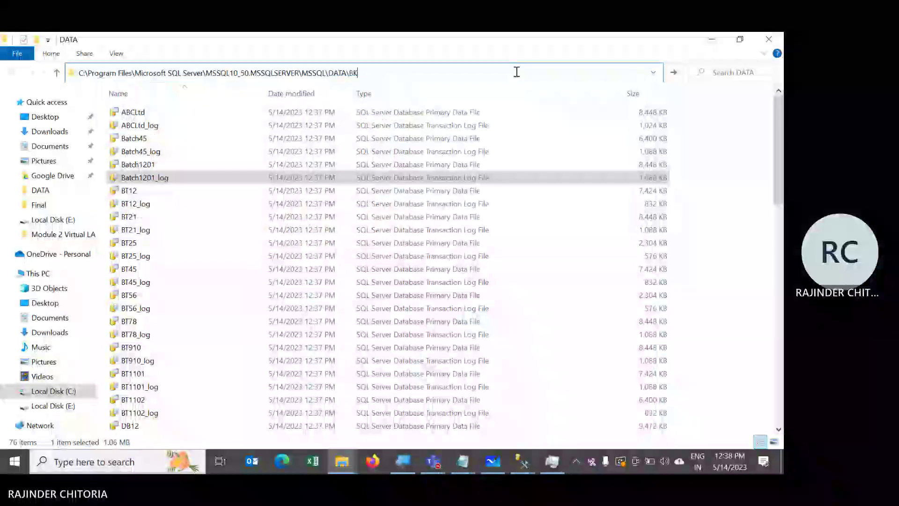
{"action": "key", "text": "BackSpace"}
{"action": "key", "text": "BackSpace"}
{"action": "type", "text": "DB"}
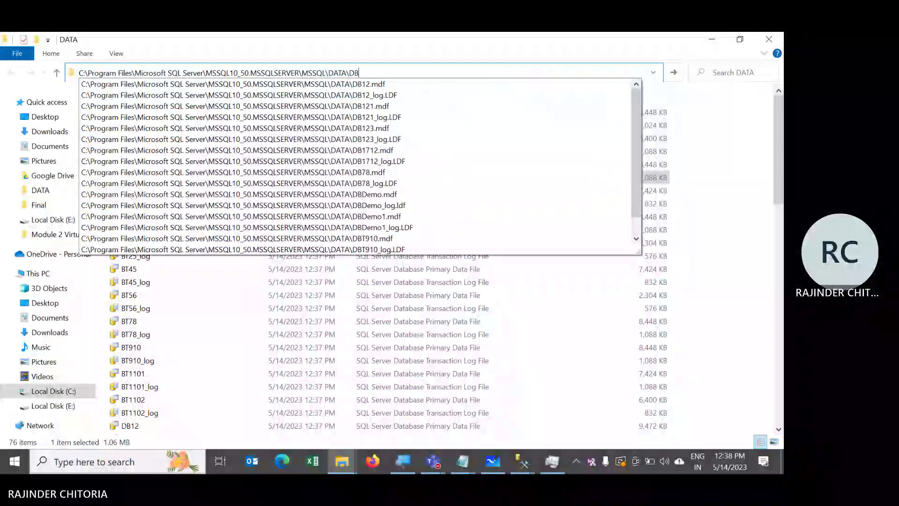
{"action": "type", "text": "DE"}
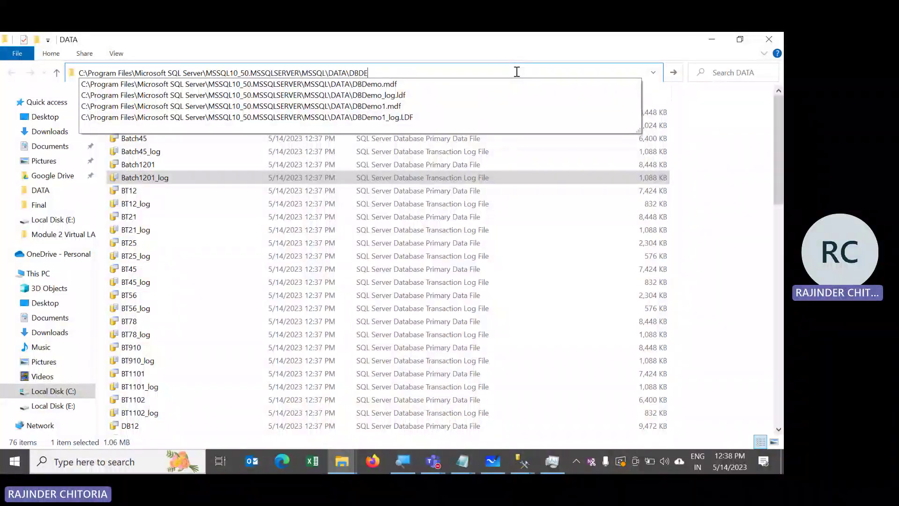
- Find and select the DBDemo data file and the DBDemo_log file in the DATA folder
{"action": "left_click", "coordinate": [130, 206]}
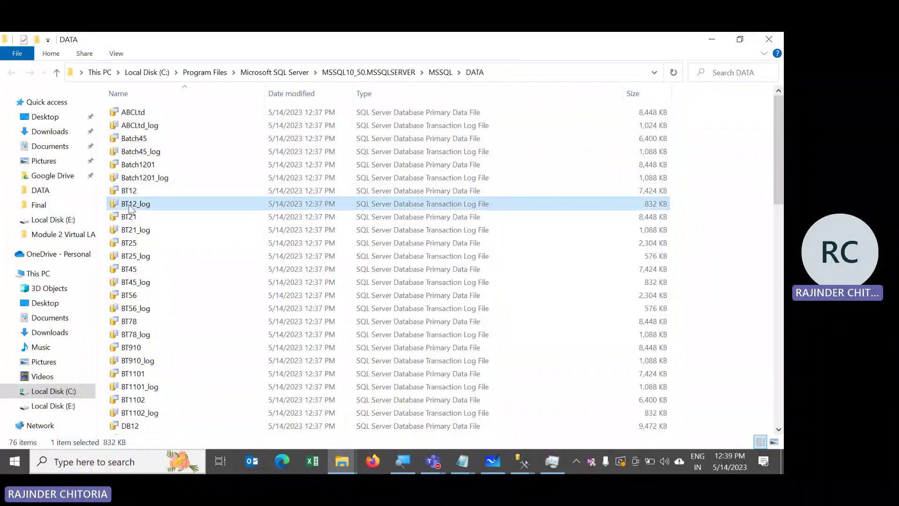
{"action": "type", "text": "db"}
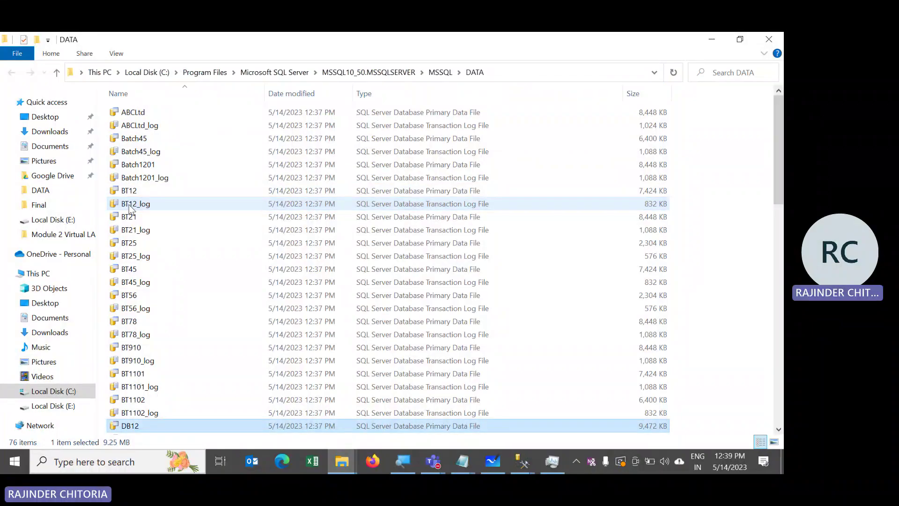
{"action": "key", "text": "Down"}
{"action": "key", "text": "Down"}
{"action": "key", "text": "Down"}
{"action": "key", "text": "Down"}
{"action": "key", "text": "Down"}
{"action": "key", "text": "Down"}
{"action": "key", "text": "Down"}
{"action": "key", "text": "Down"}
{"action": "key", "text": "Down"}
{"action": "key", "text": "Down"}
{"action": "key", "text": "Down"}
{"action": "key", "text": "Down"}
{"action": "key", "text": "Down"}
{"action": "key", "text": "Down"}
{"action": "key", "text": "Down"}
{"action": "key", "text": "Down"}
{"action": "key", "text": "Down"}
{"action": "key", "text": "Down"}
{"action": "key", "text": "Down"}
{"action": "key", "text": "Down"}
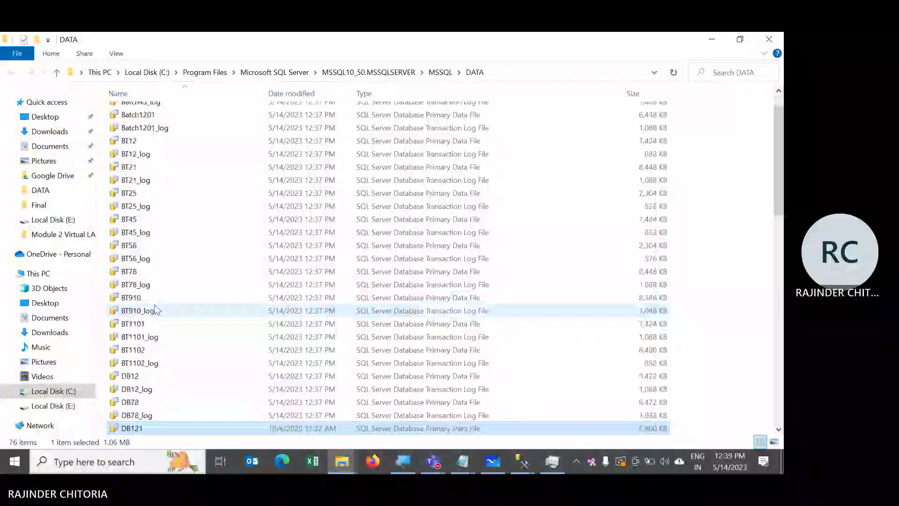
{"action": "key", "text": "Up"}
{"action": "key", "text": "Up"}
{"action": "key", "text": "Up"}
{"action": "key", "text": "Up"}
{"action": "key", "text": "Up"}
{"action": "key", "text": "Up"}
{"action": "key", "text": "Up"}
{"action": "key", "text": "Up"}
{"action": "key", "text": "Up"}
{"action": "key", "text": "Up"}
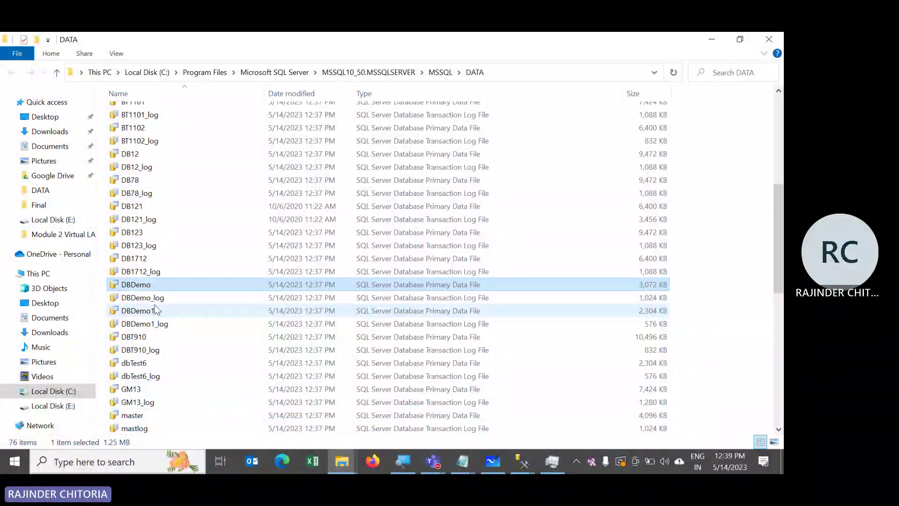
{"action": "key", "text": "shift+Down"}
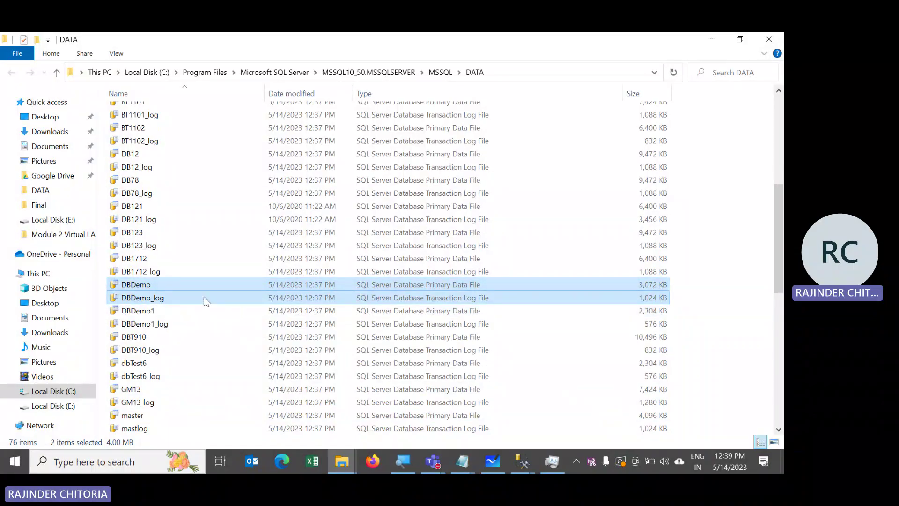
- Switch to the Backup folder in File Explorer and rename the BKDemo data file as DBDemo
{"action": "key", "text": "alt+Tab"}
{"action": "key", "text": "alt+Tab"}
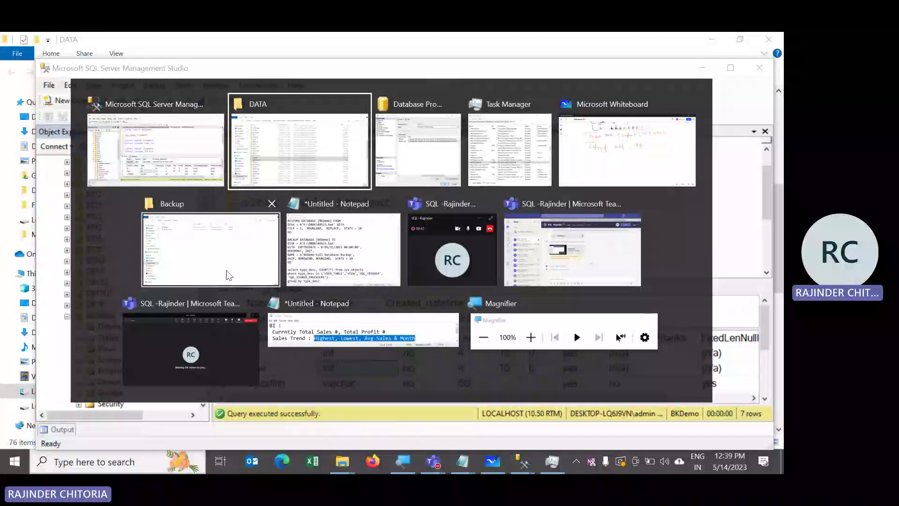
{"action": "key", "text": "alt+Tab"}
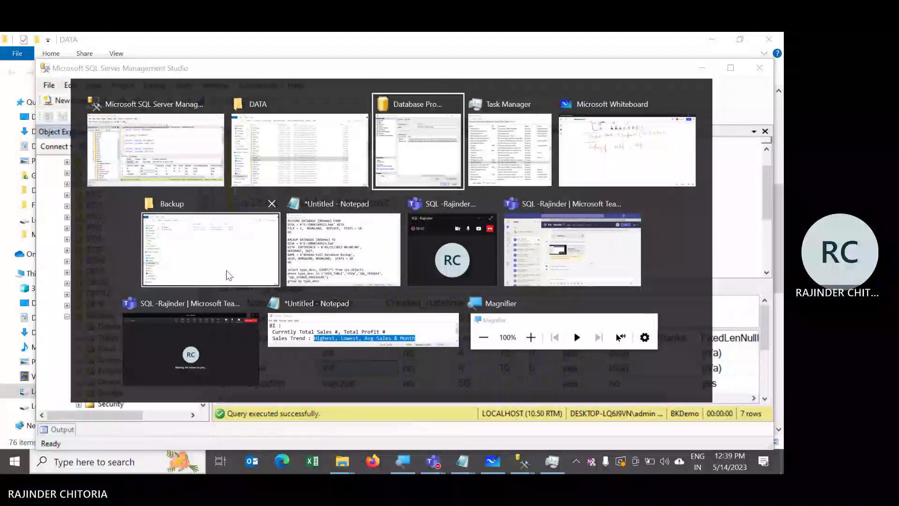
{"action": "left_click", "coordinate": [205, 240]}
{"action": "left_click", "coordinate": [130, 113]}
{"action": "key", "text": "XF86AudioRaiseVolume"}
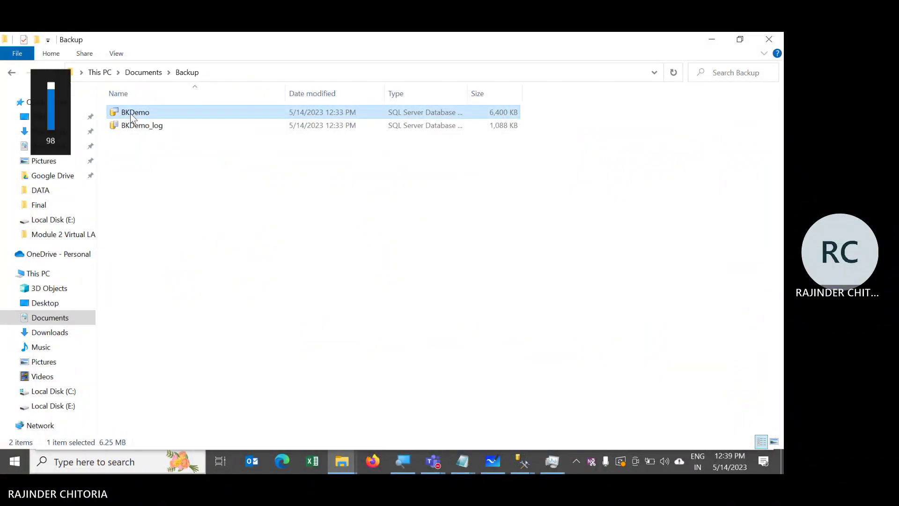
{"action": "left_click", "coordinate": [131, 113]}
{"action": "left_click", "coordinate": [136, 112]}
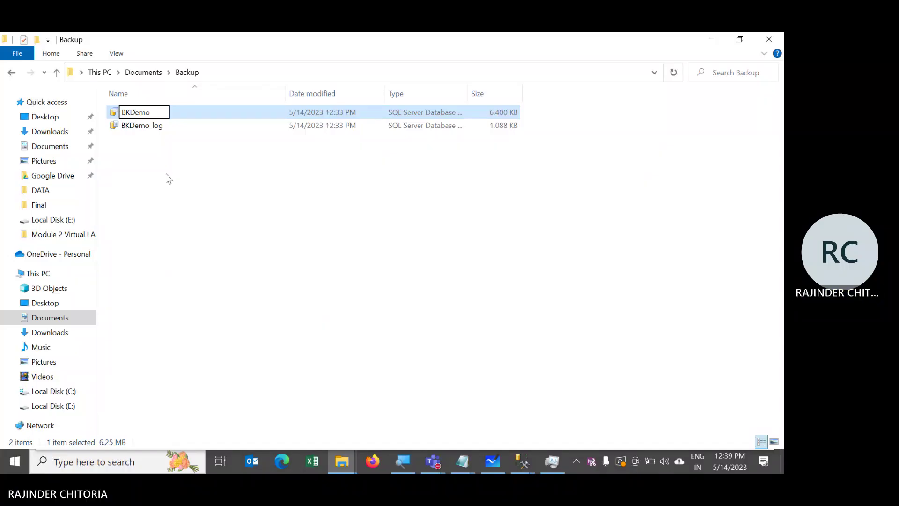
{"action": "key", "text": "BackSpace"}
{"action": "key", "text": "Delete"}
{"action": "type", "text": "DB"}
{"action": "key", "text": "Return"}
- Rename the BKDemo_log file in the Backup folder as DBDemo_log
{"action": "left_click", "coordinate": [133, 115]}
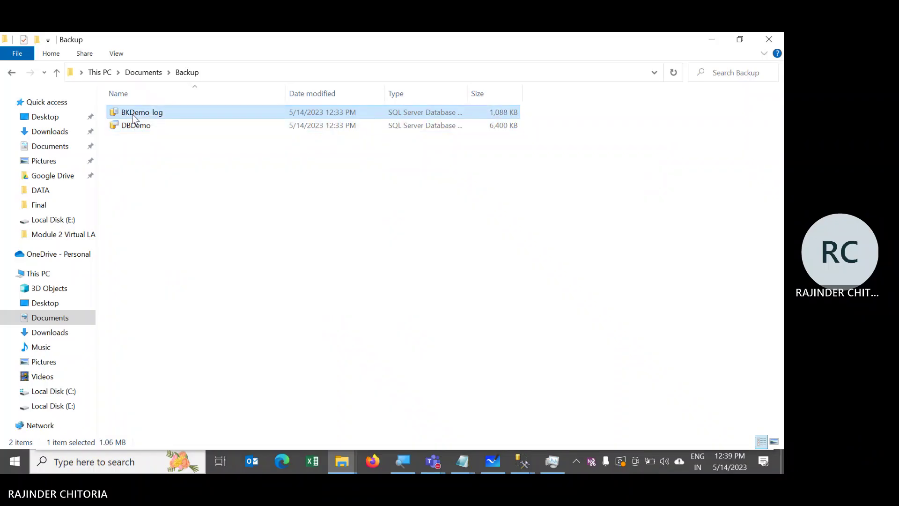
{"action": "right_click", "coordinate": [133, 115]}
{"action": "left_click", "coordinate": [183, 354]}
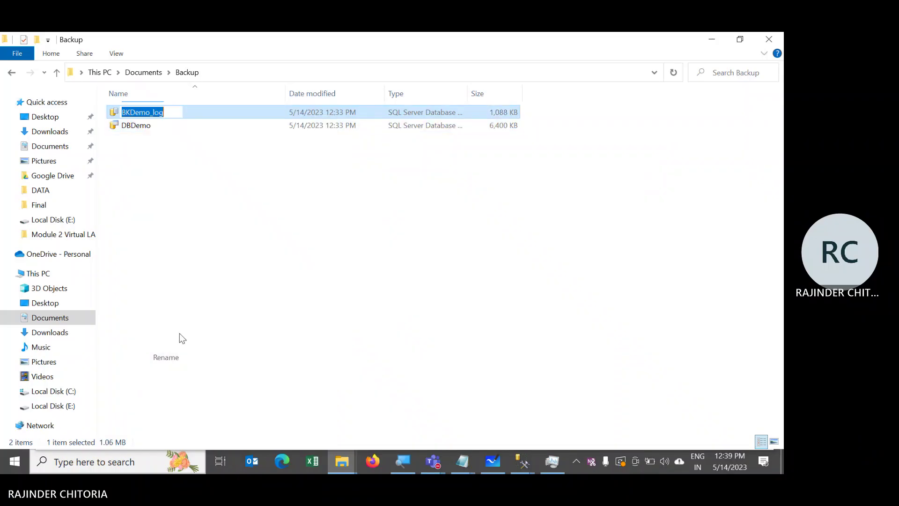
{"action": "left_click", "coordinate": [131, 112]}
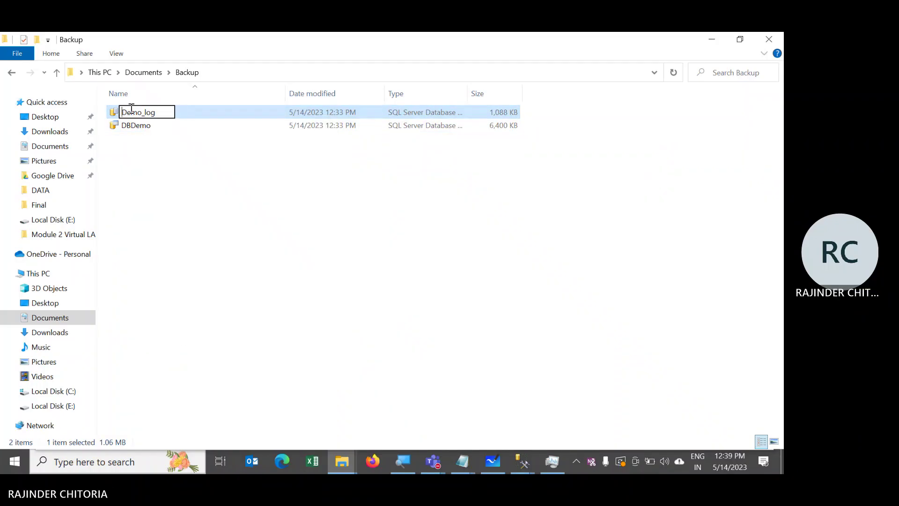
{"action": "key", "text": "BackSpace"}
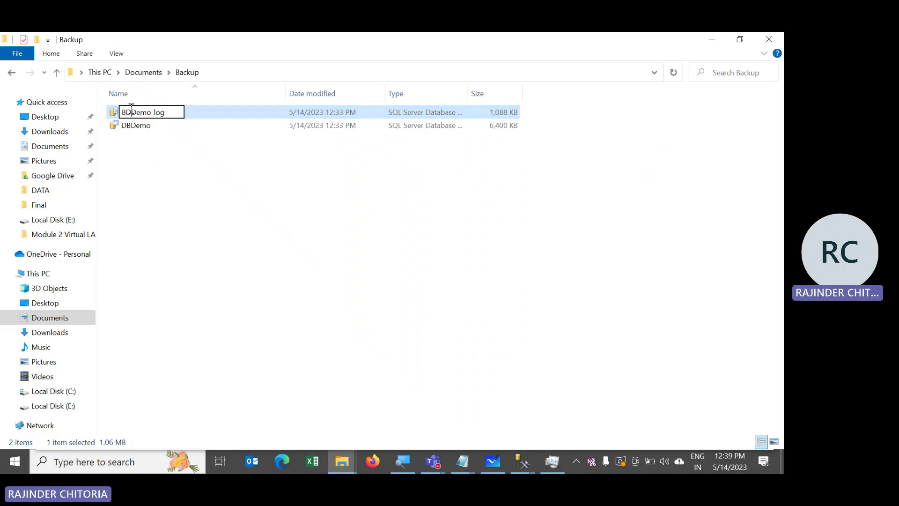
{"action": "key", "text": "BackSpace"}
{"action": "key", "text": "BackSpace"}
{"action": "type", "text": "DB"}
{"action": "key", "text": "Return"}
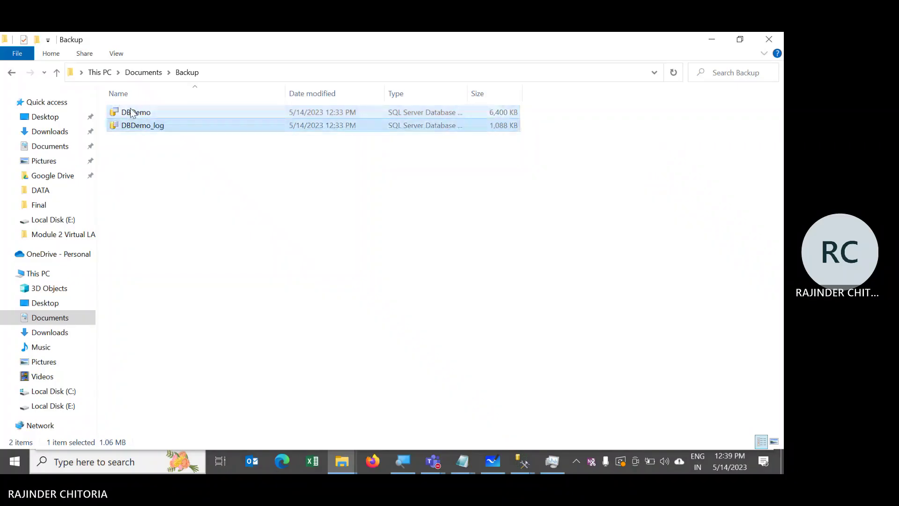
- Copy both DBDemo files from the Backup folder and return to the SQL Server DATA folder
{"action": "key", "text": "ctrl+a"}
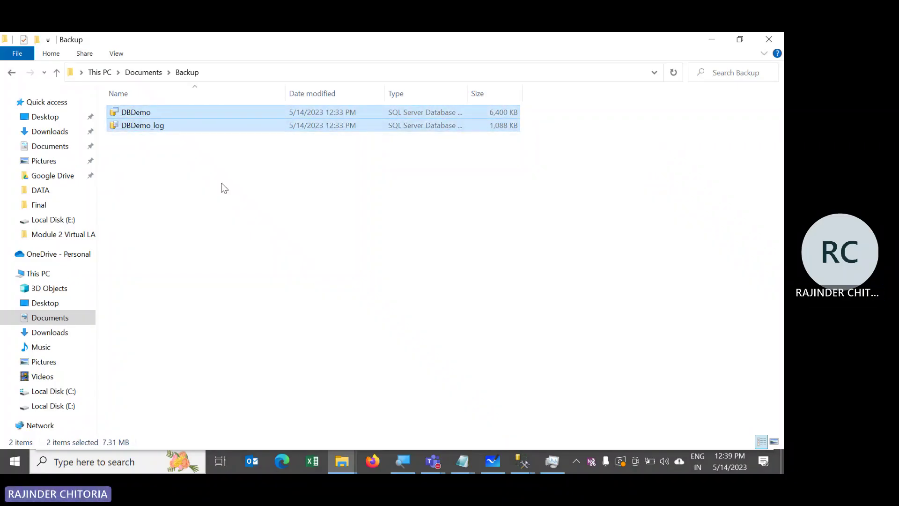
{"action": "key", "text": "alt+Tab"}
{"action": "key", "text": "alt+Tab"}
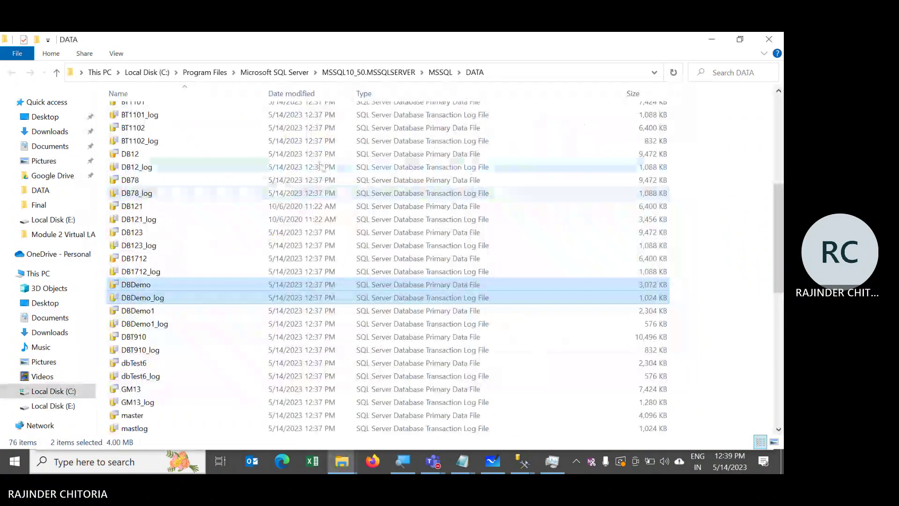
- Switch to Task Manager and stop the MSSQLSERVER service
{"action": "left_click", "coordinate": [551, 461]}
{"action": "right_click", "coordinate": [229, 330]}
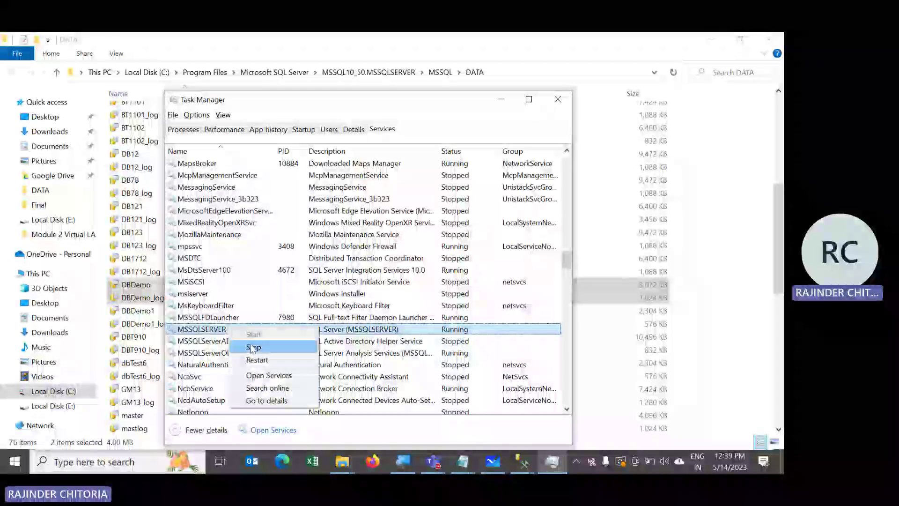
{"action": "left_click", "coordinate": [252, 345]}
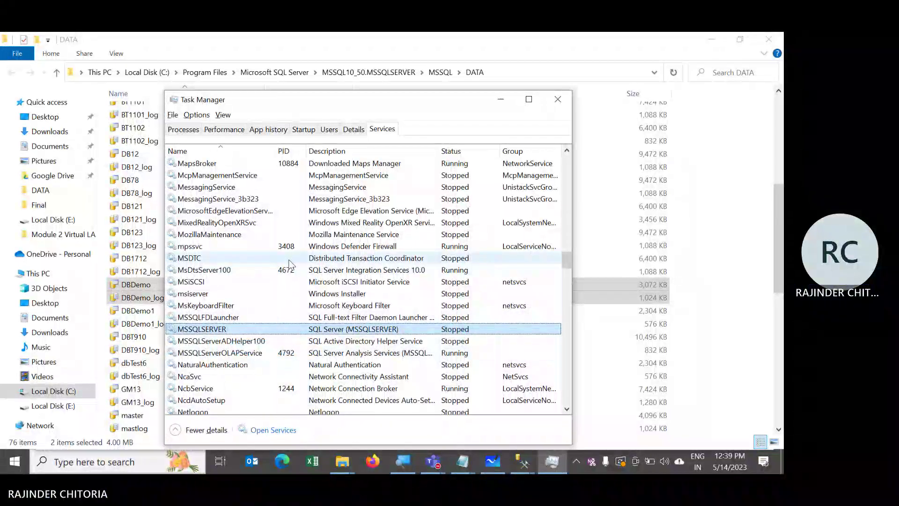
- Paste the copied DBDemo files into the DATA folder, replacing the existing ones and granting administrator permission
{"action": "left_click", "coordinate": [595, 301]}
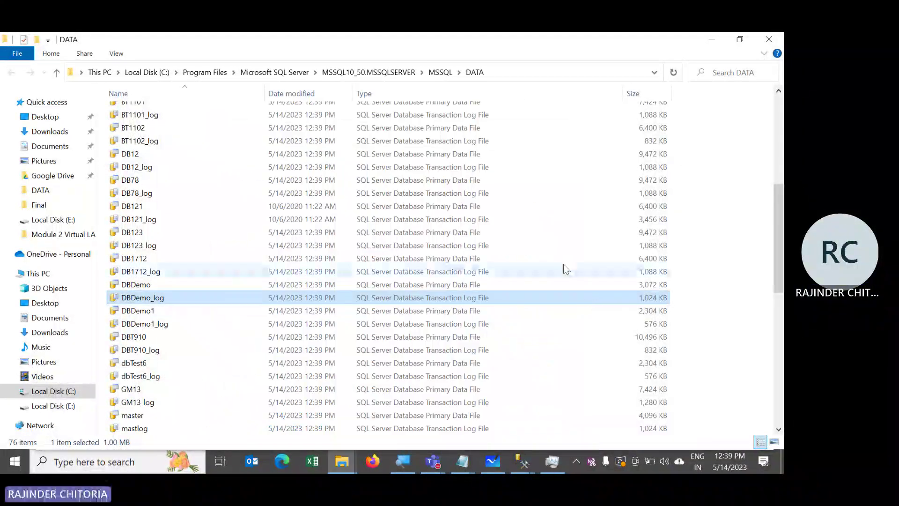
{"action": "key", "text": "ctrl+v"}
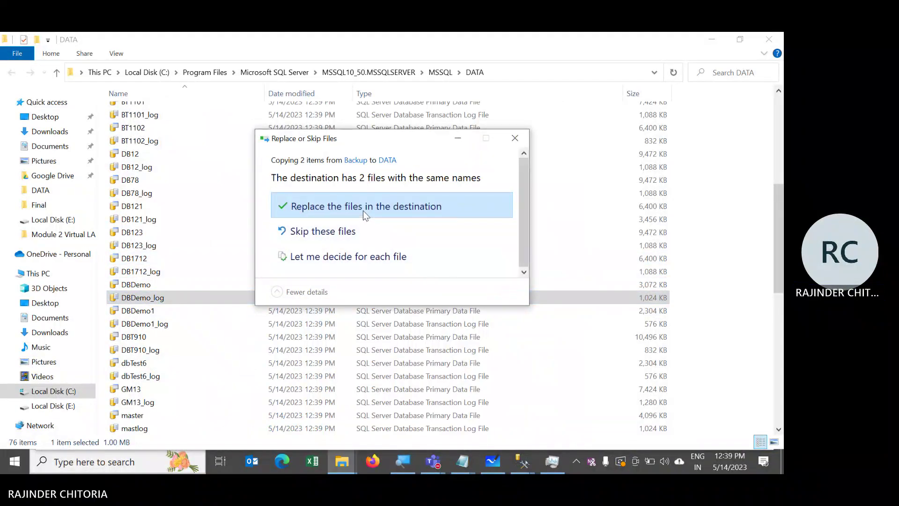
{"action": "left_click", "coordinate": [364, 210]}
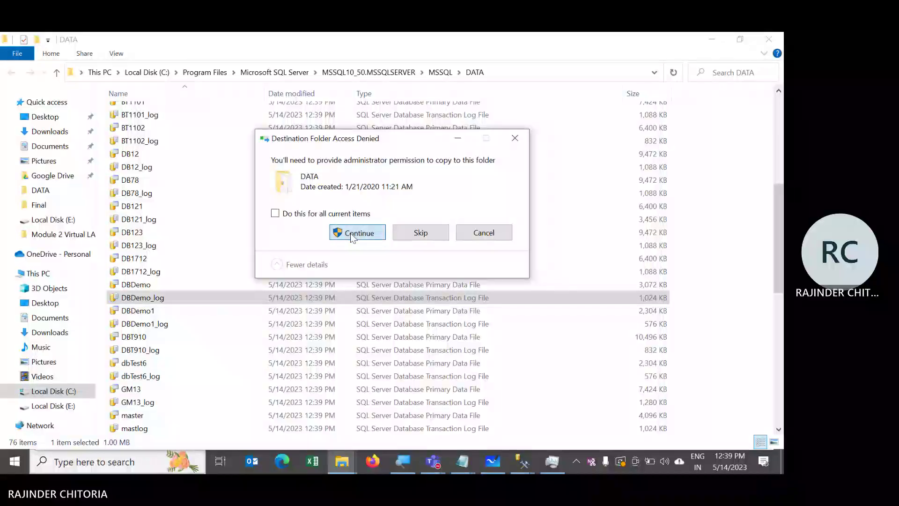
{"action": "left_click", "coordinate": [352, 234]}
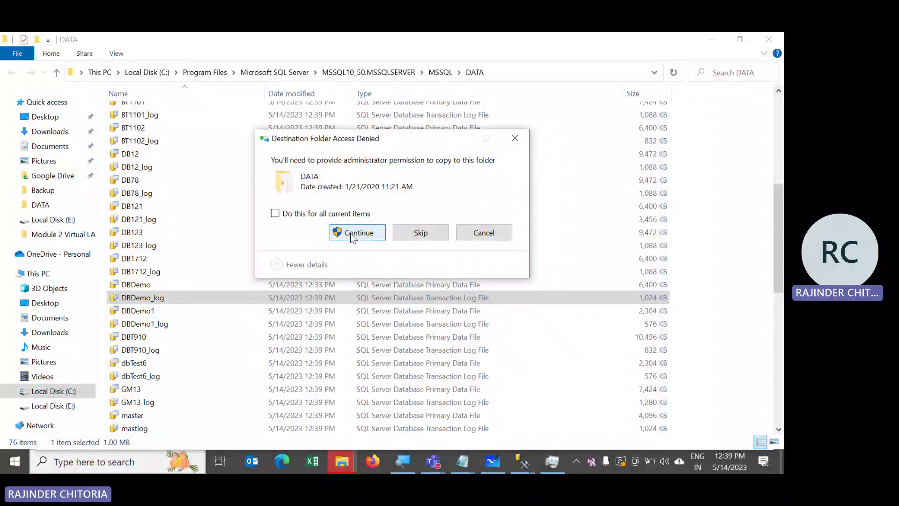
{"action": "left_click", "coordinate": [350, 232]}
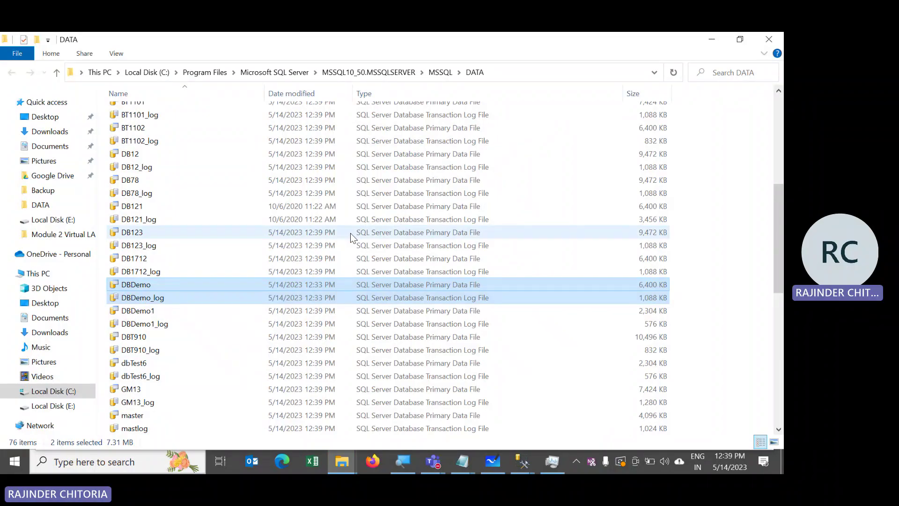
- Return to Task Manager and start the MSSQLSERVER service again
{"action": "key", "text": "alt+Tab"}
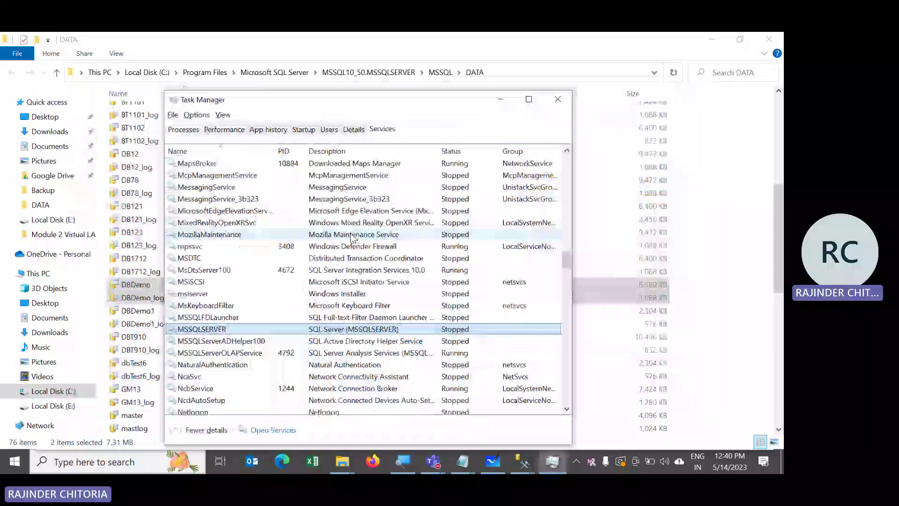
{"action": "right_click", "coordinate": [226, 330]}
{"action": "left_click", "coordinate": [238, 338]}
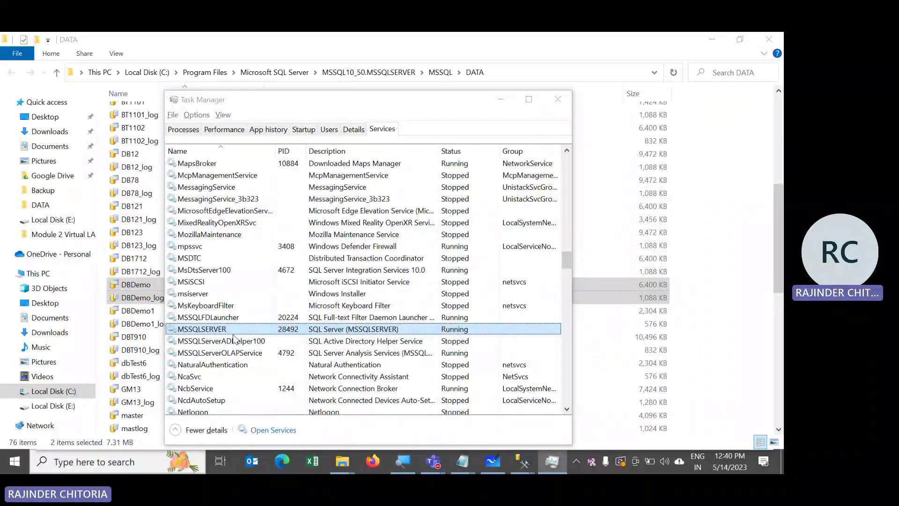
- Switch to SQL Server Management Studio and expand the Tables folder of the BKDemo database to check its tables
{"action": "key", "text": "alt+Tab"}
{"action": "key", "text": "alt+Tab"}
{"action": "key", "text": "alt+Tab"}
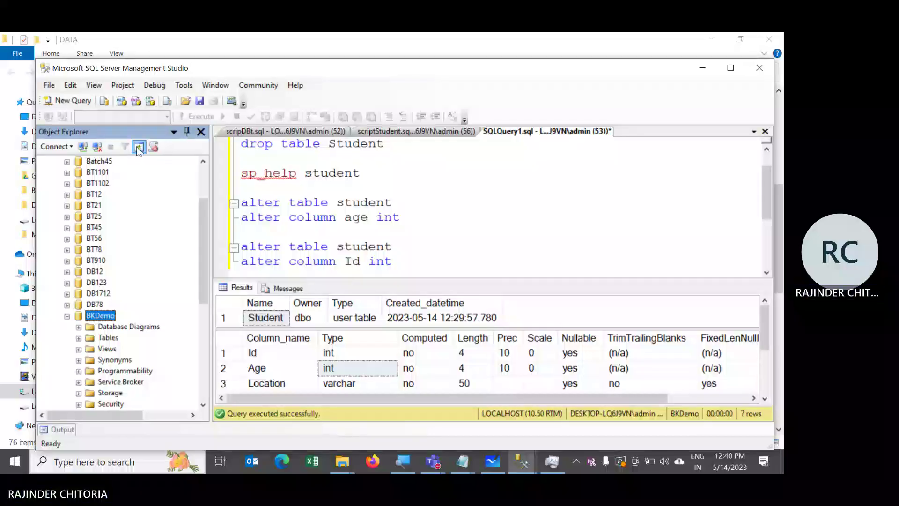
{"action": "left_click", "coordinate": [78, 337]}
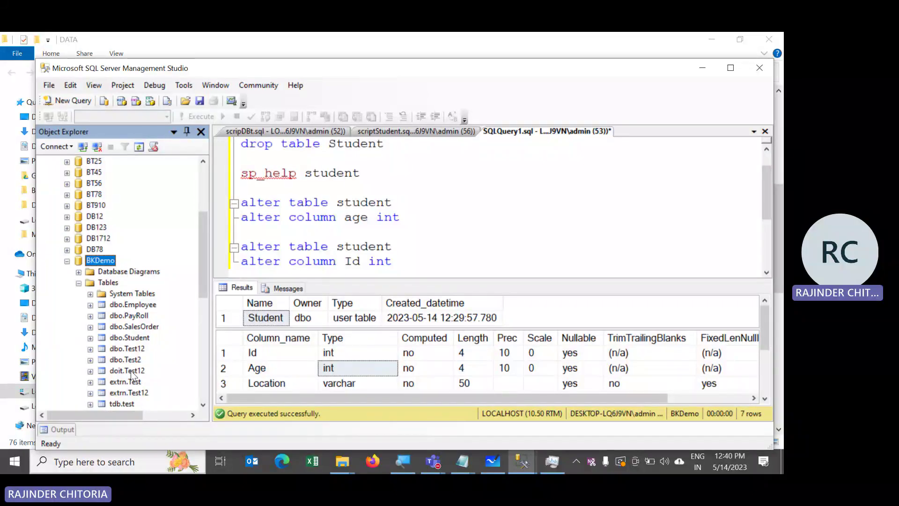
- Open the Attach Databases dialog for the server's Databases folder
{"action": "left_click", "coordinate": [202, 184]}
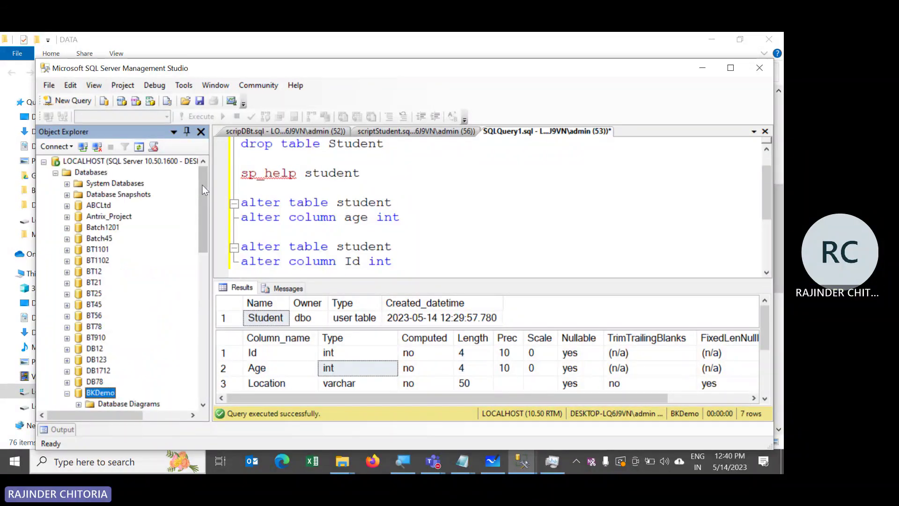
{"action": "right_click", "coordinate": [96, 172]}
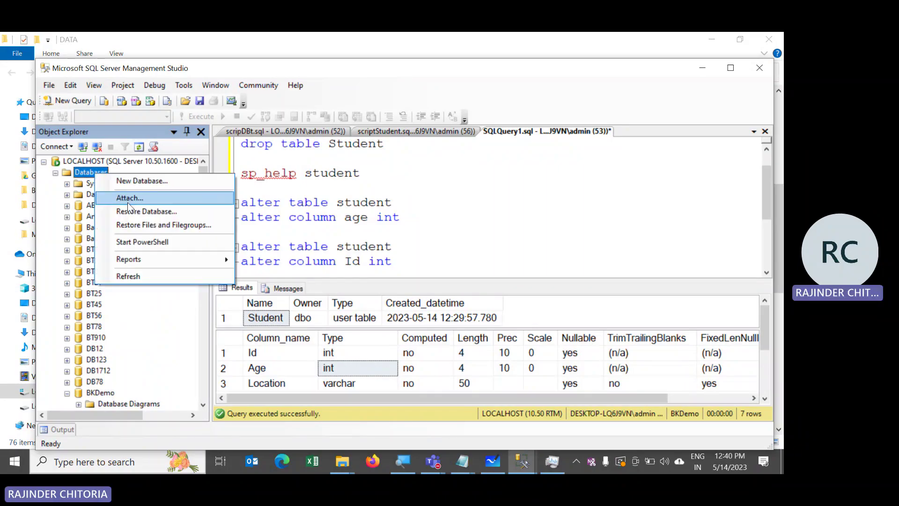
{"action": "left_click", "coordinate": [130, 197]}
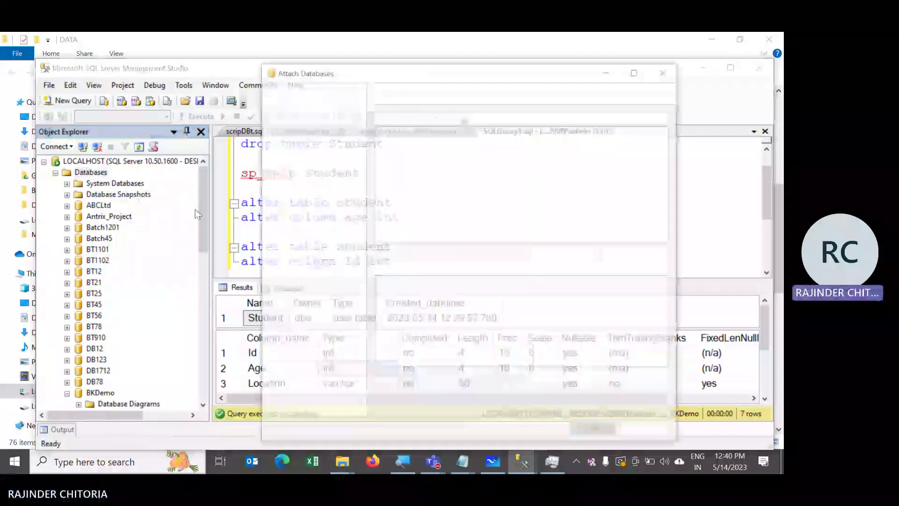